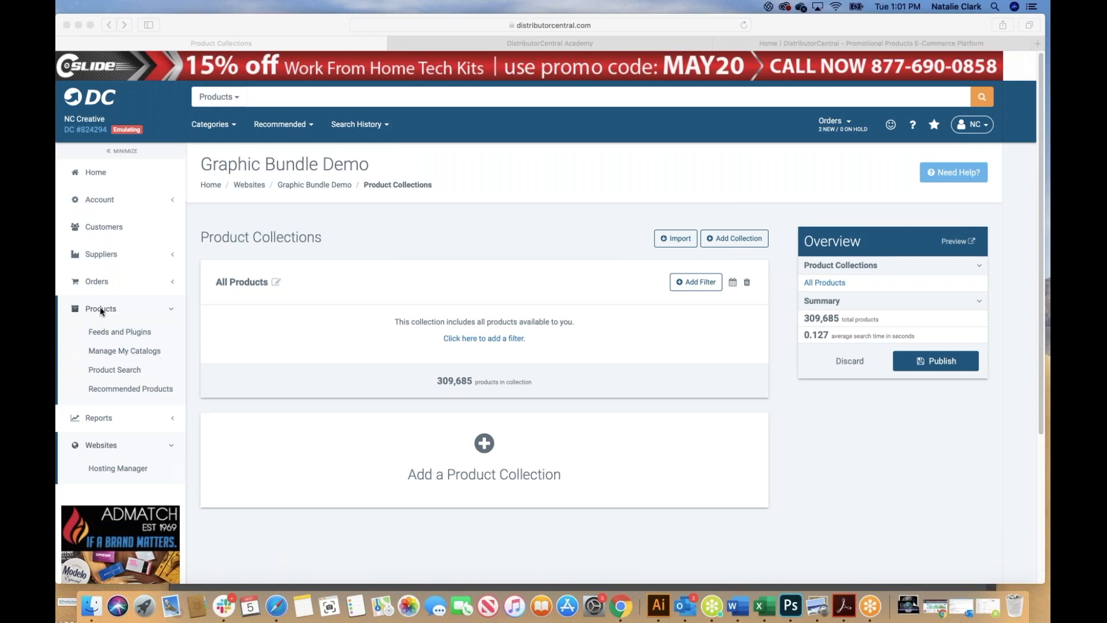
Open the Manage My Catalogs page and go on to the Academy's website help articles about Product Collections
click(105, 351)
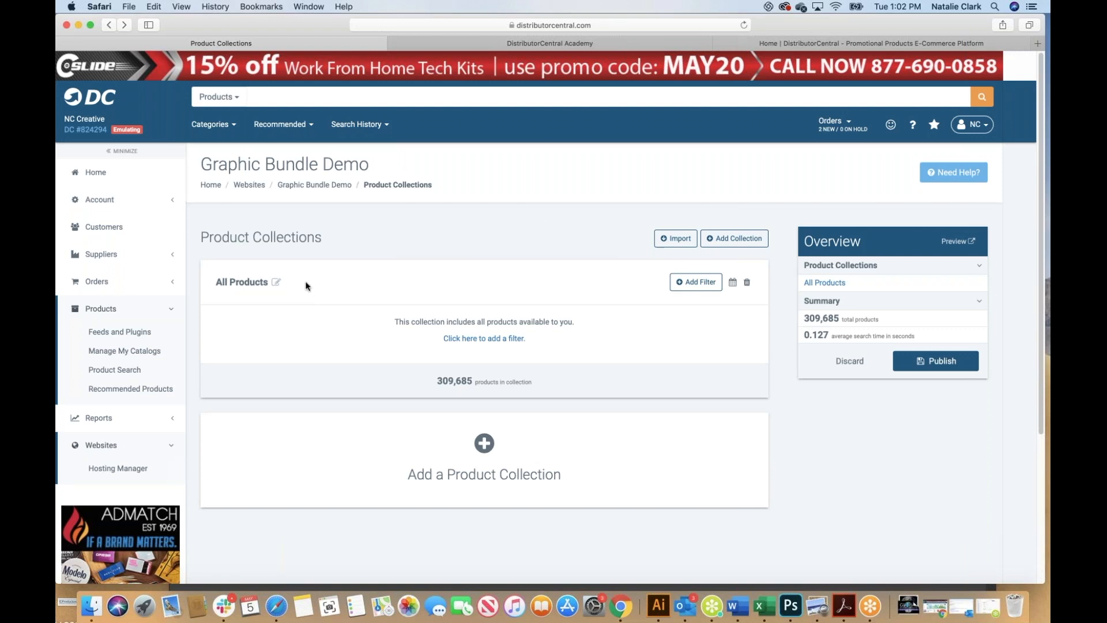
click(109, 352)
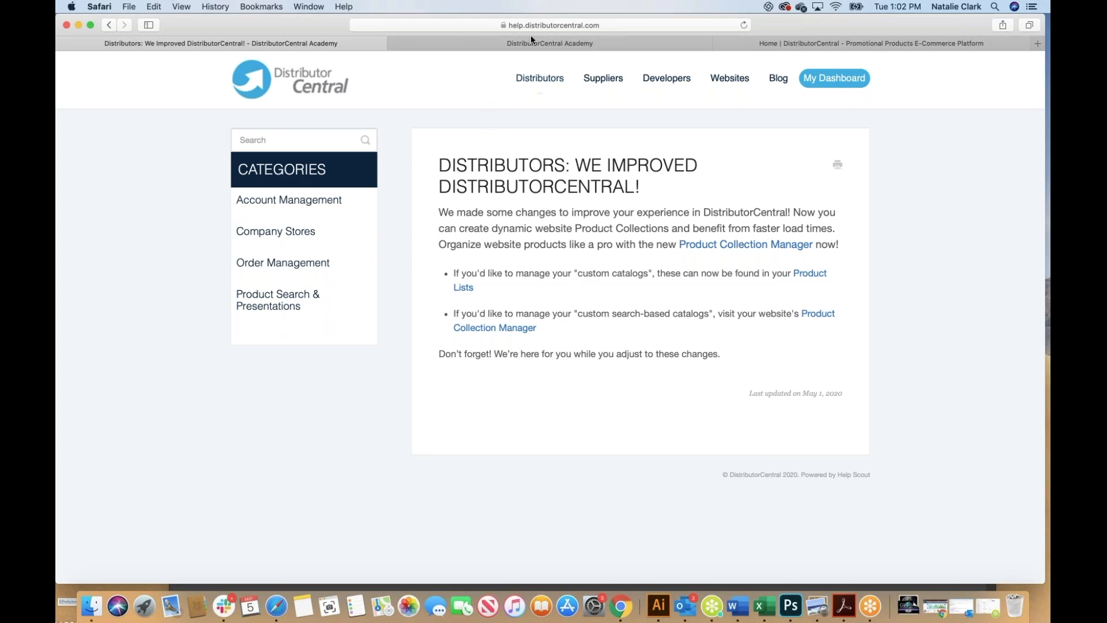
click(465, 25)
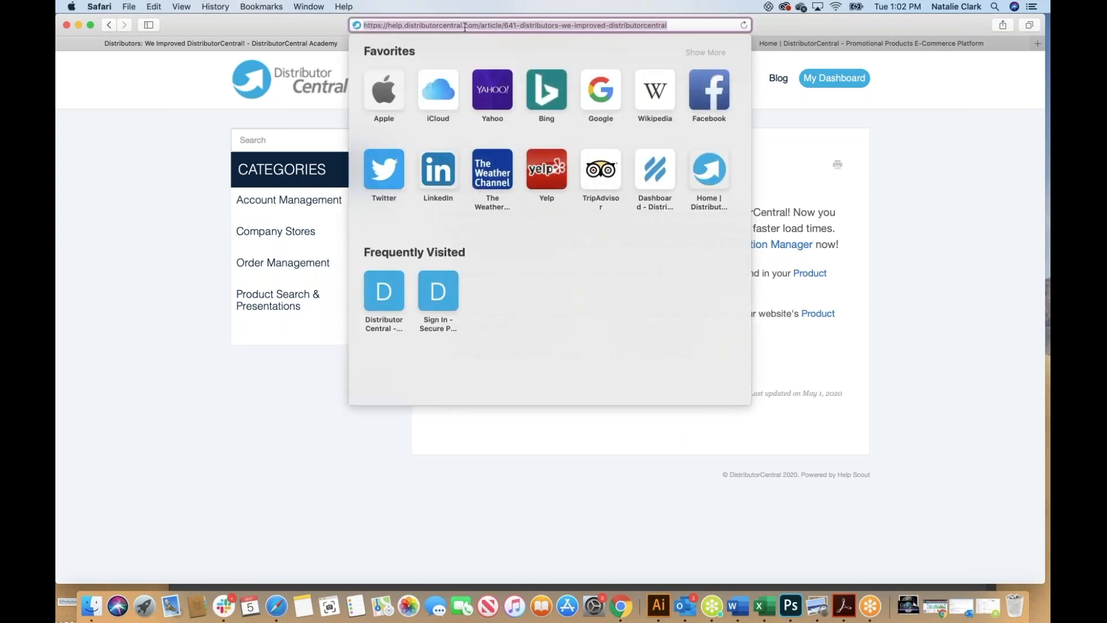
click(288, 115)
click(728, 79)
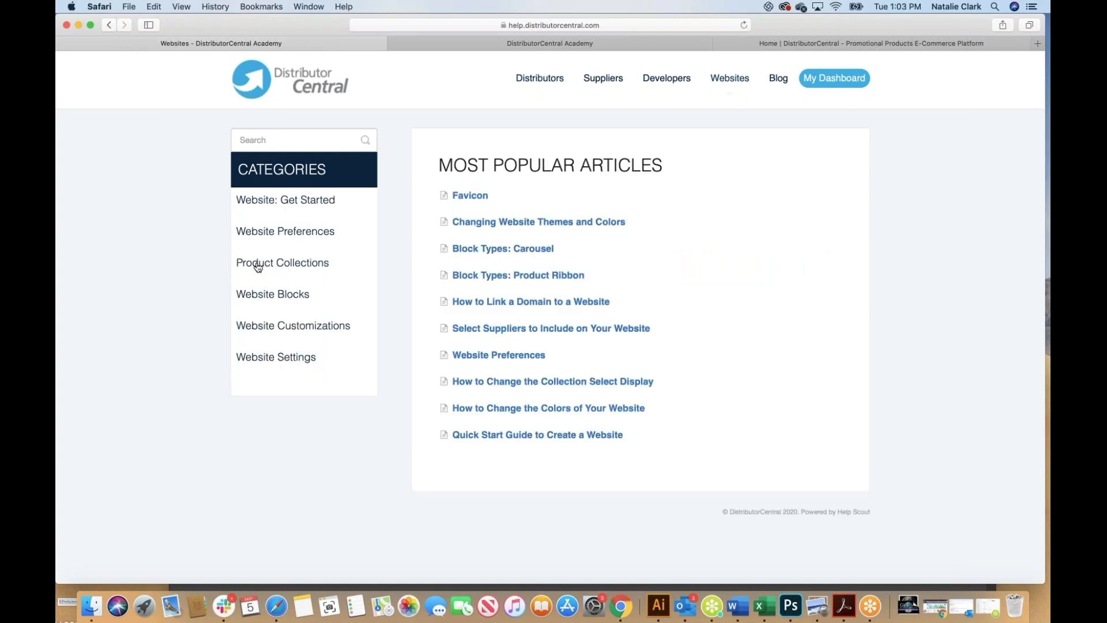
click(257, 266)
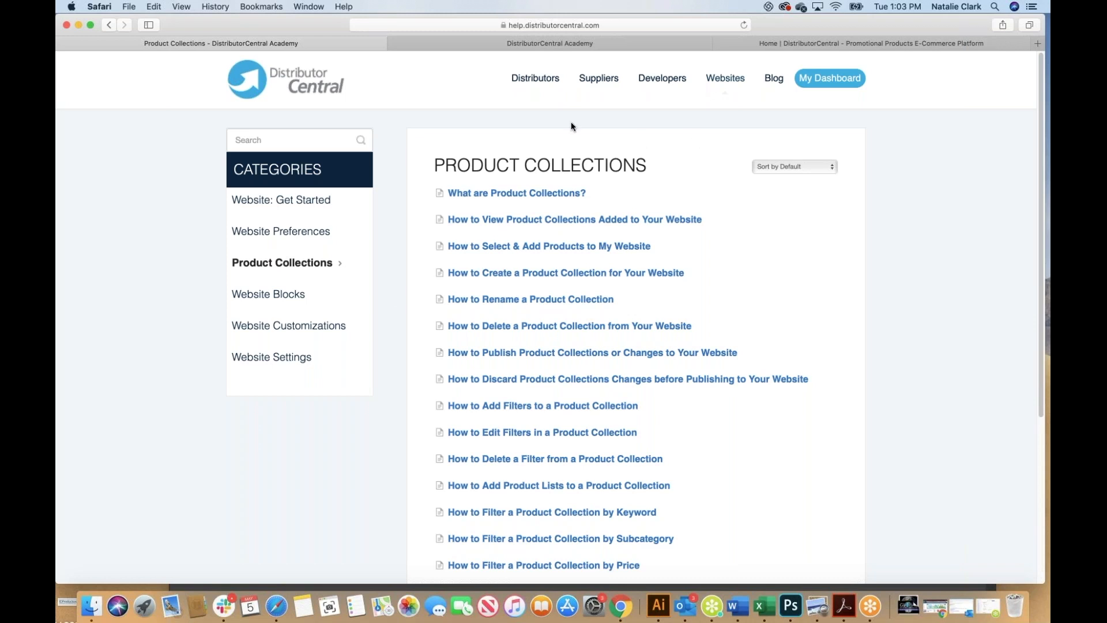
Open Past Webinars from the DistributorCentral home page, browse the recorded videos and return to the home page
click(774, 43)
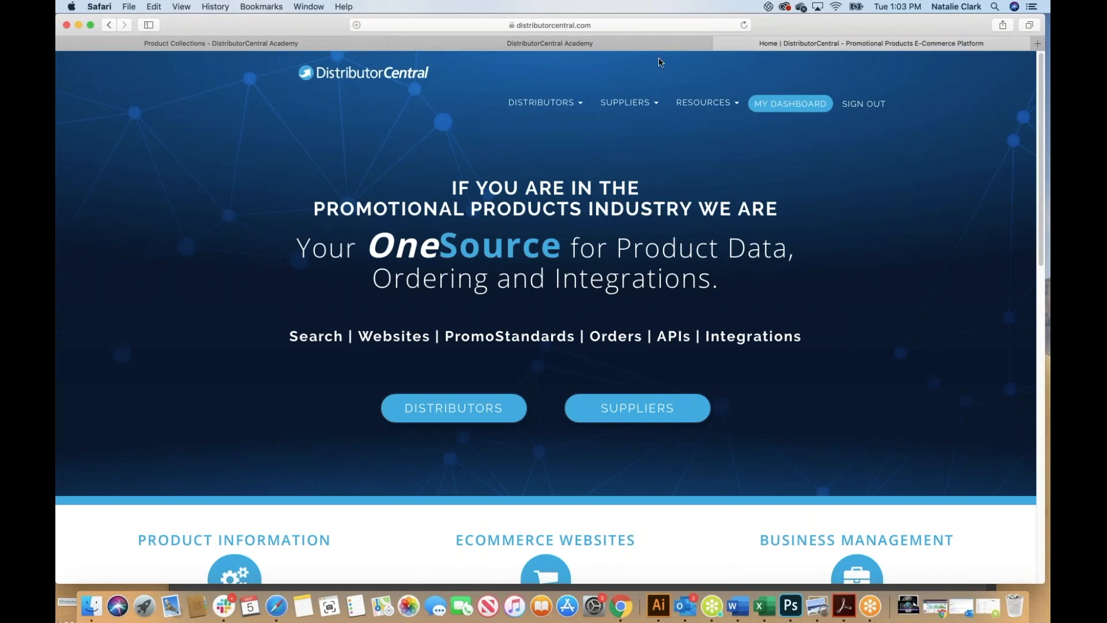
click(705, 105)
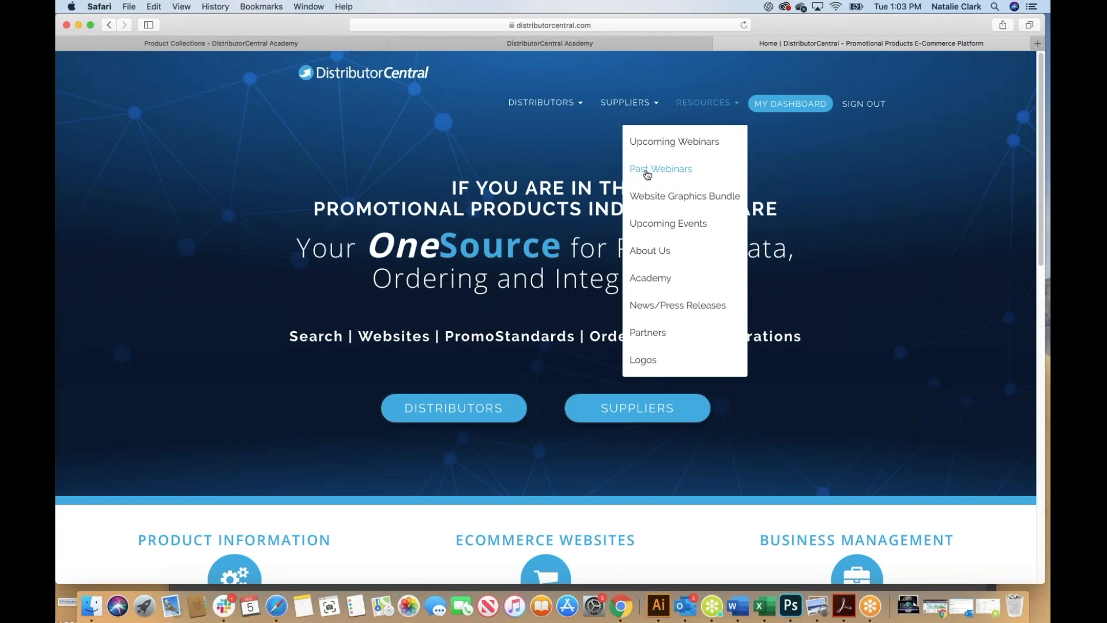
click(676, 173)
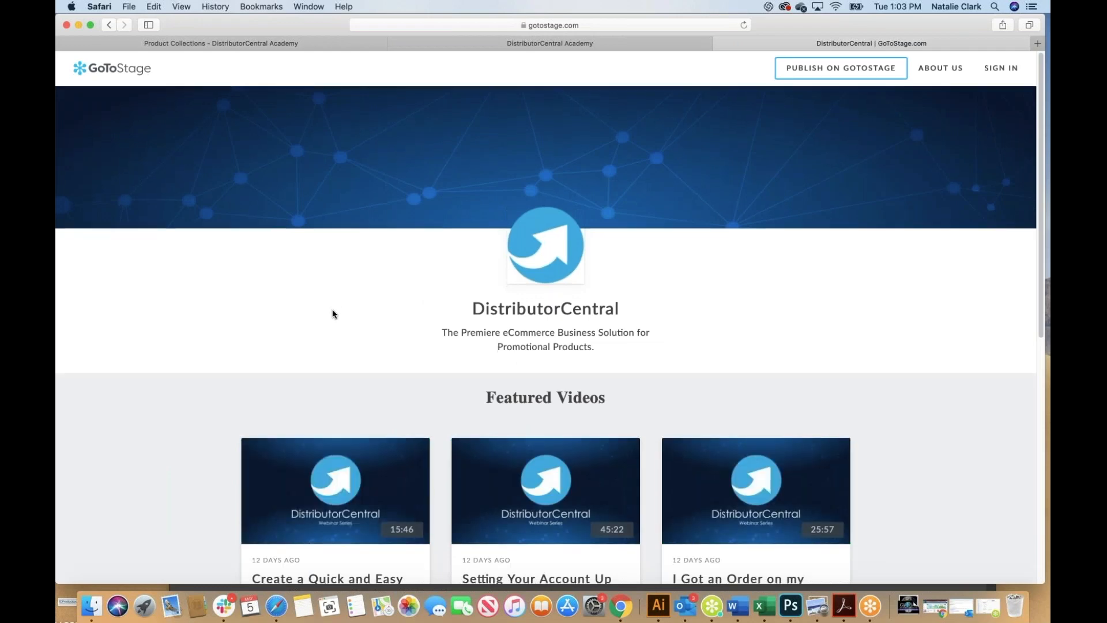
scroll(333, 313, down, 3)
scroll(332, 314, down, 9)
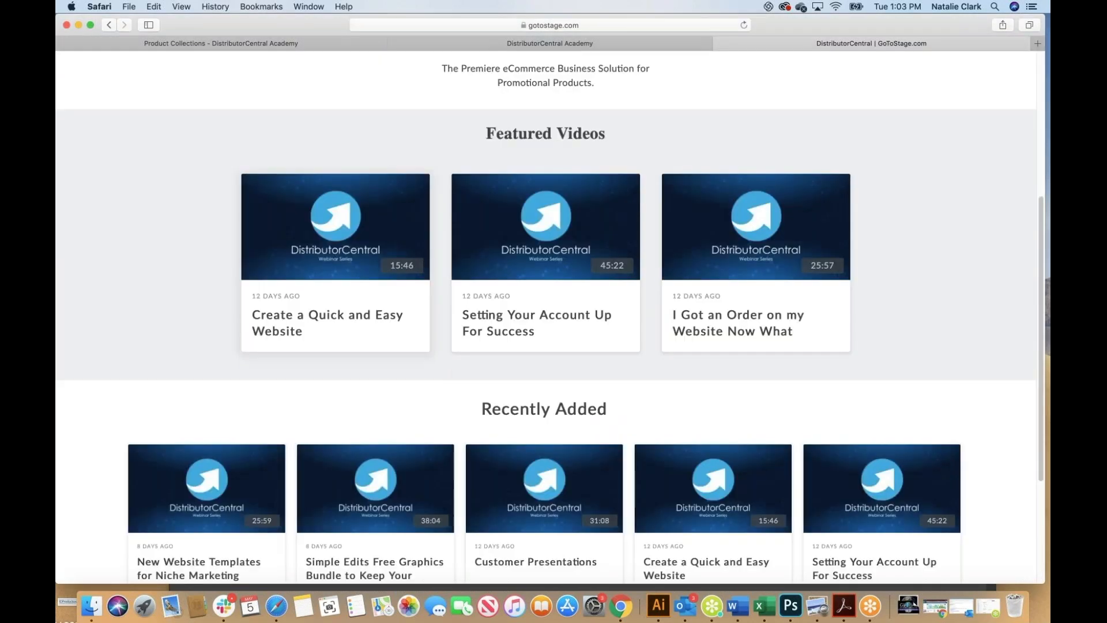
scroll(518, 180, up, 12)
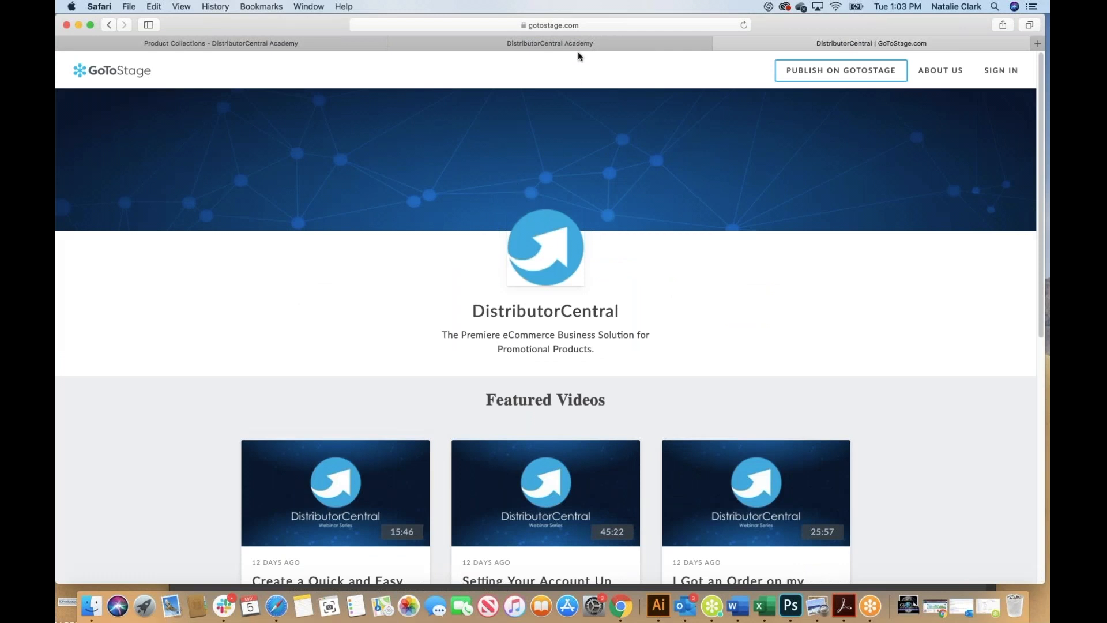
click(109, 25)
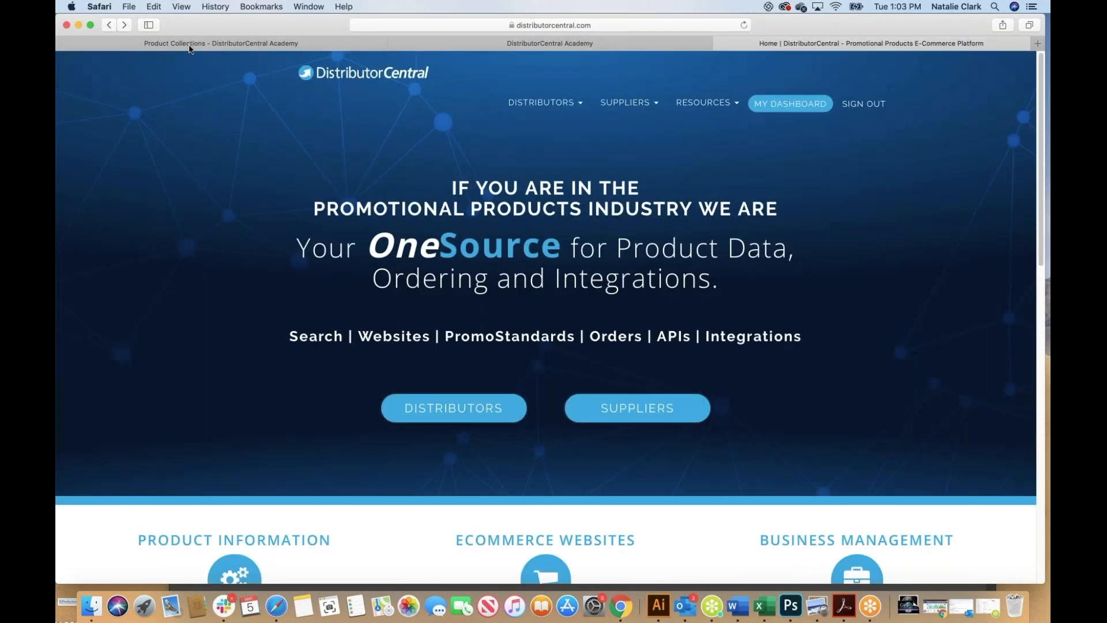
Open the Upcoming Webinars page and review the scheduled sessions and their registration options
mouse_move(701, 103)
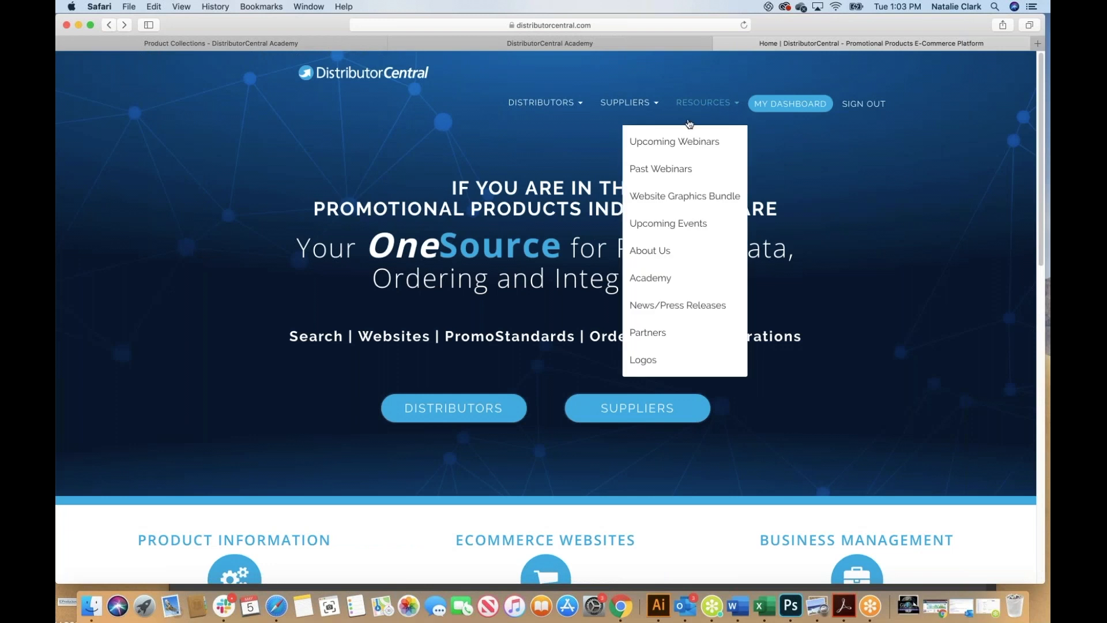
click(663, 144)
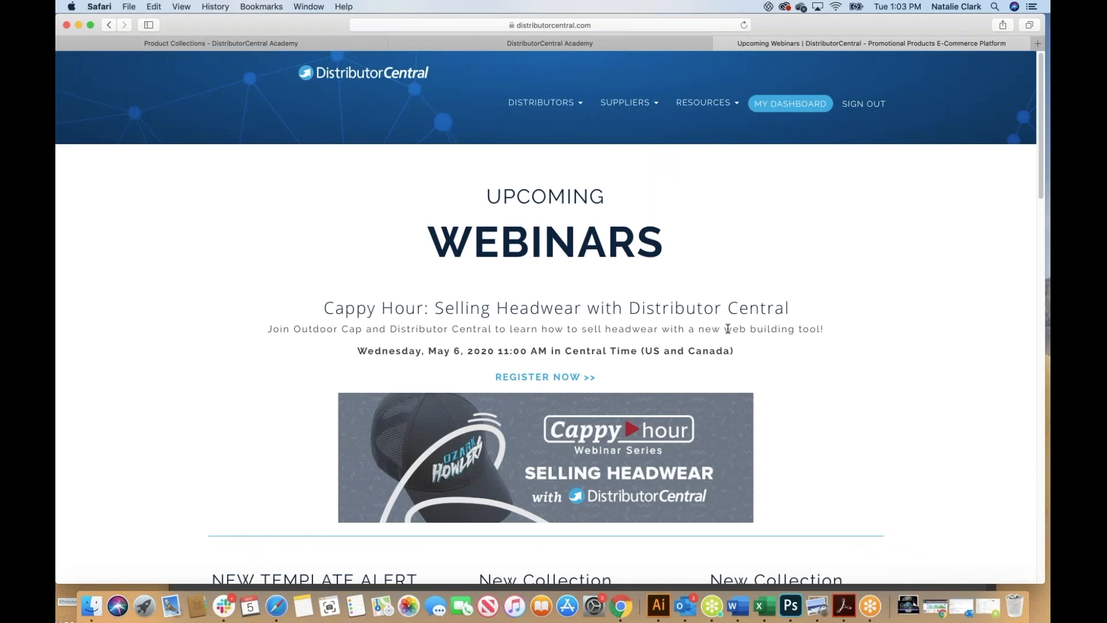
scroll(728, 329, down, 2)
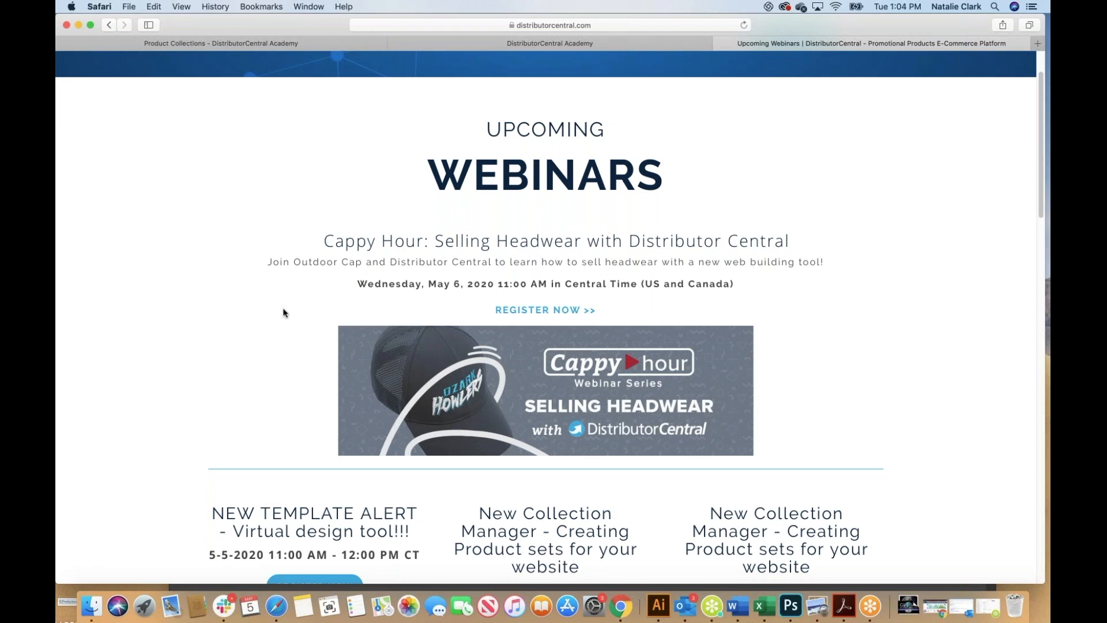
scroll(281, 313, down, 1)
scroll(282, 316, up, 2)
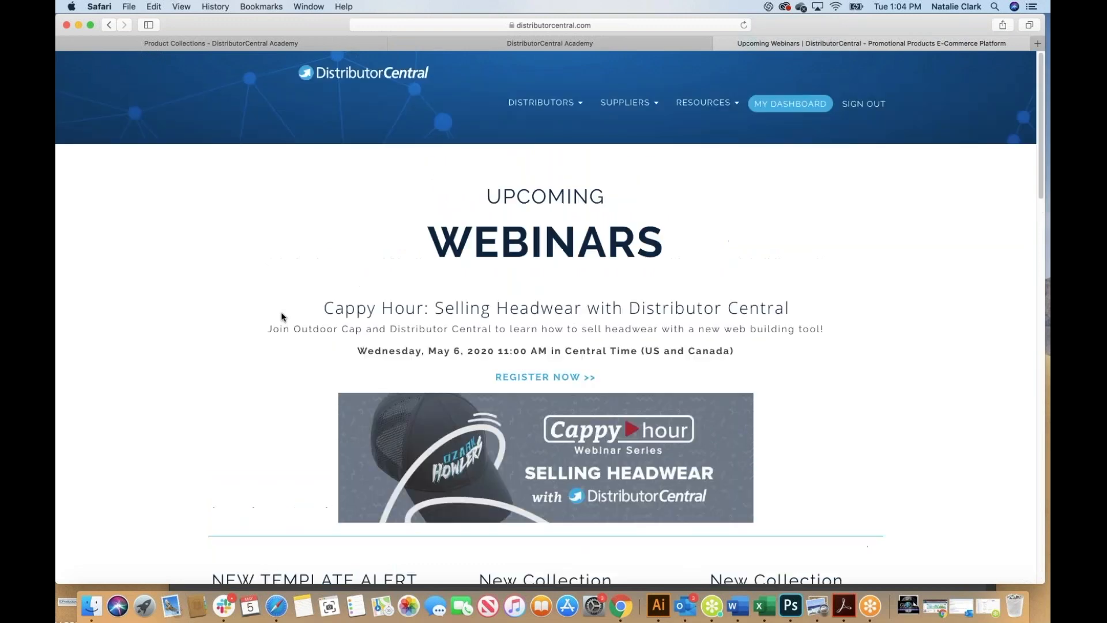
scroll(548, 385, down, 8)
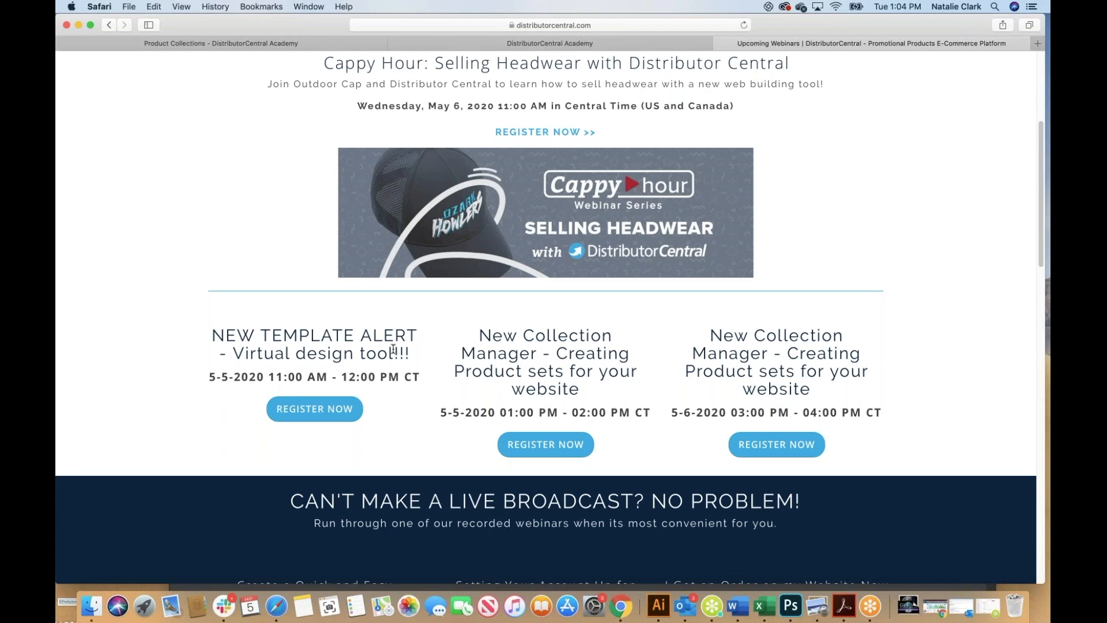
scroll(259, 326, up, 6)
scroll(278, 303, up, 2)
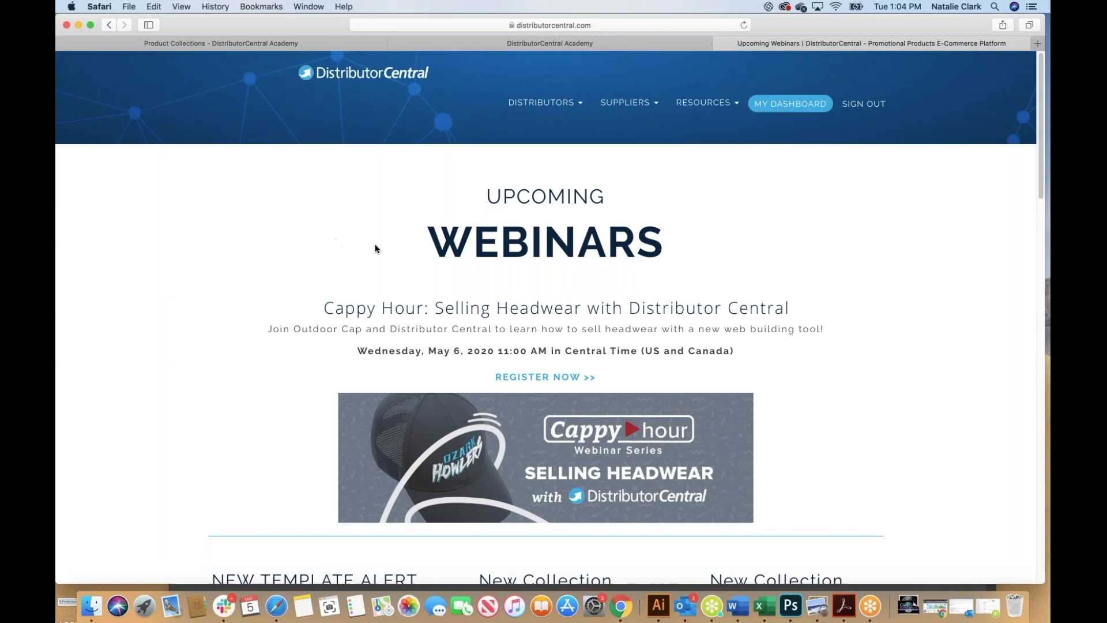
Go back from the Academy help articles to the Product Collections page of the Graphic Bundle Demo website
click(531, 43)
click(237, 43)
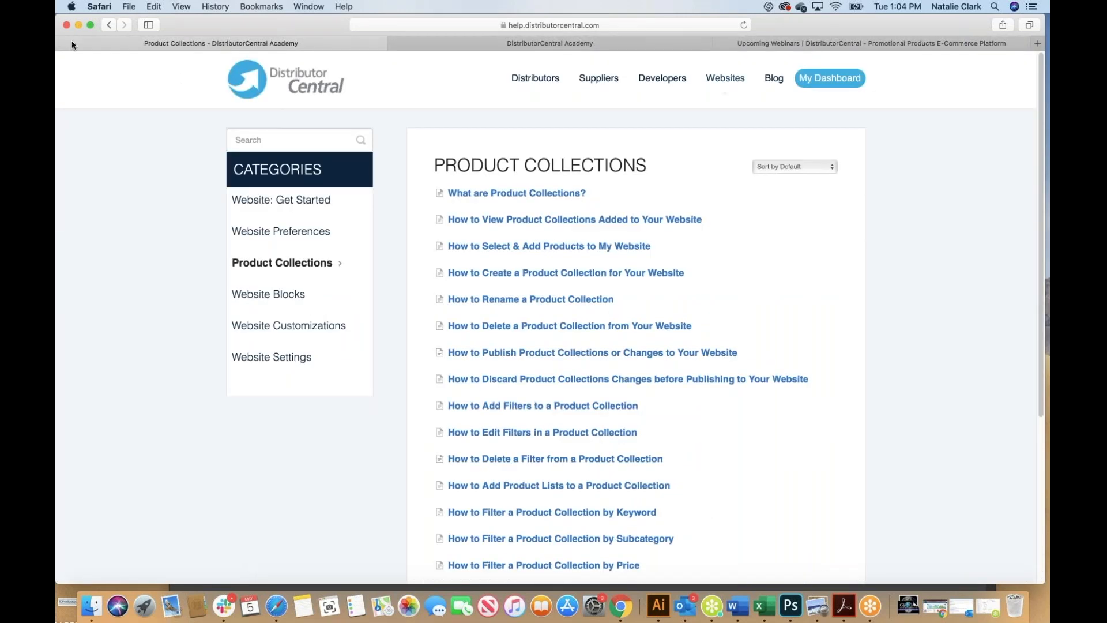
click(106, 25)
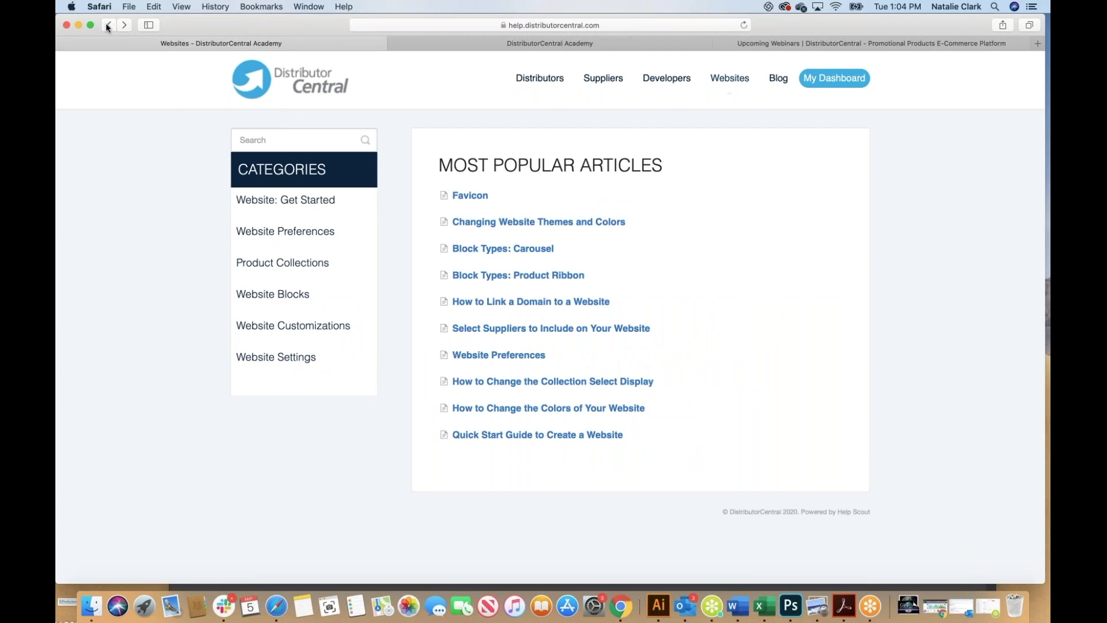
click(107, 25)
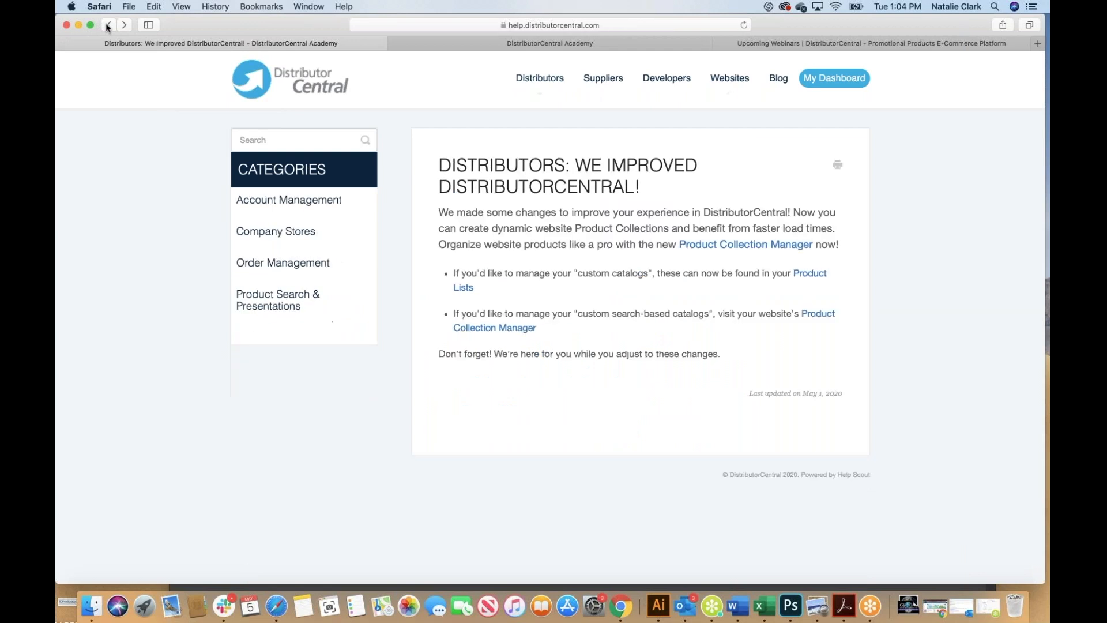
click(107, 25)
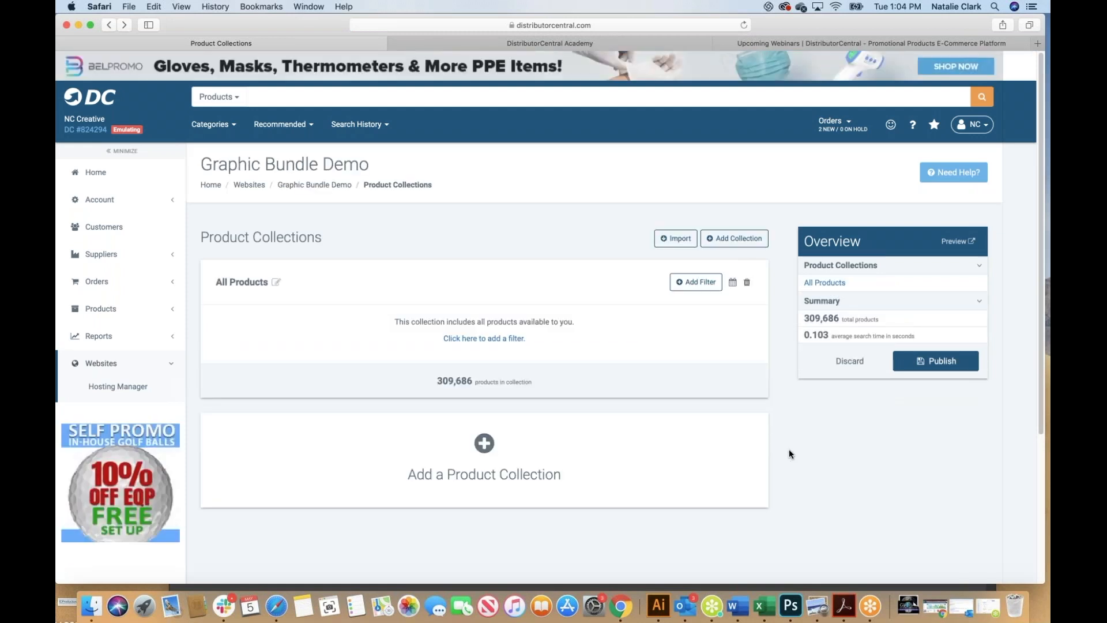
Review the webinar contact handout in Chrome, close it and return to the Product Collections page in Safari
click(835, 425)
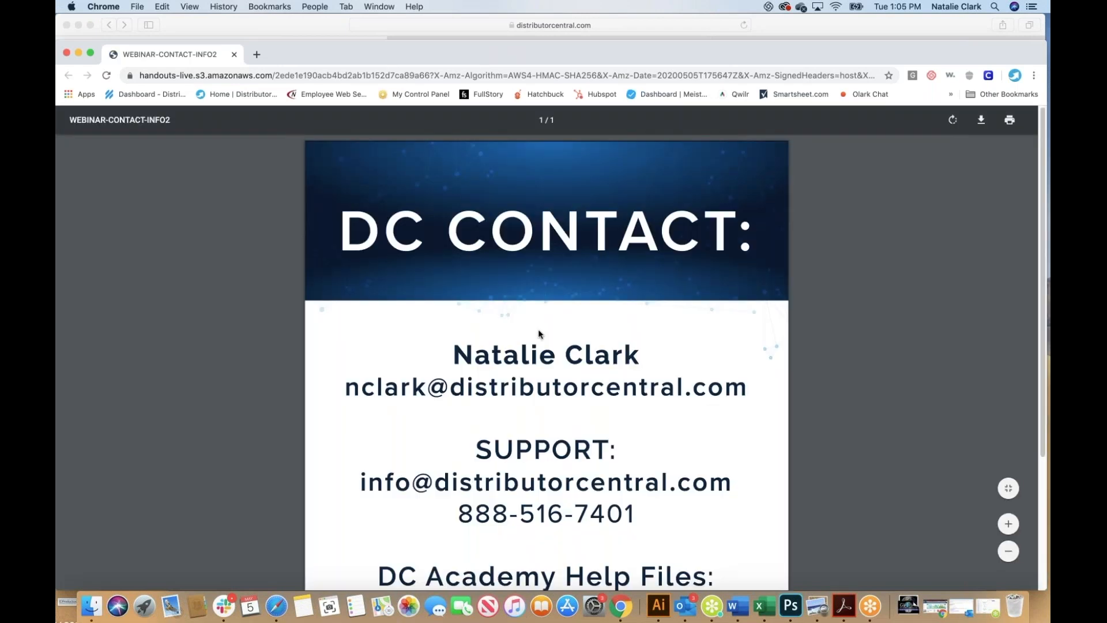
scroll(540, 334, down, 5)
scroll(540, 334, up, 5)
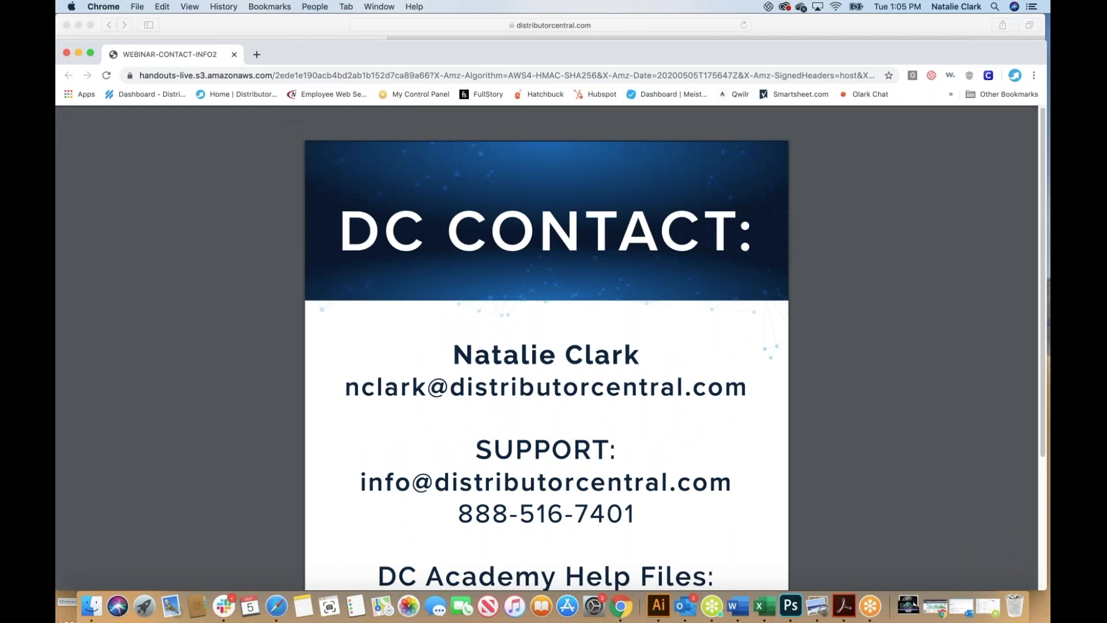
click(67, 53)
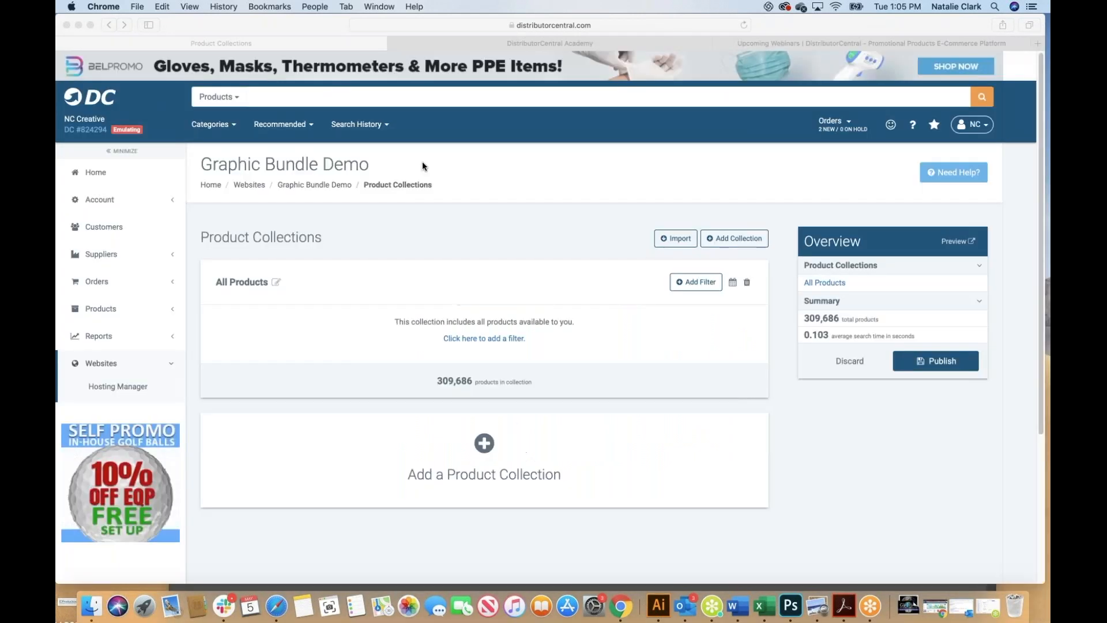
click(514, 229)
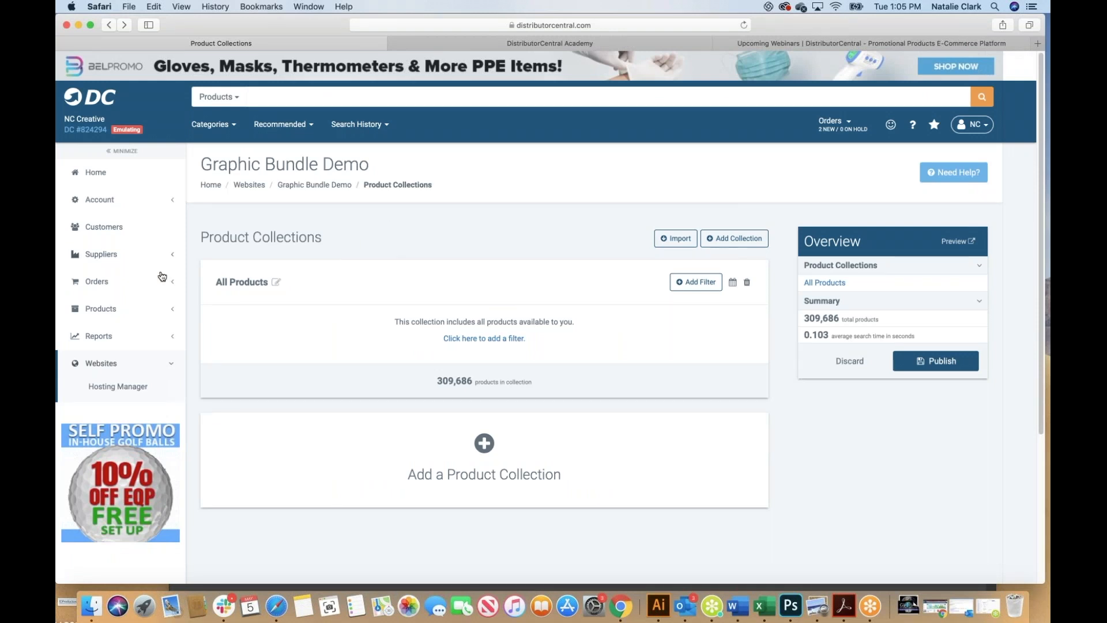
From the Hosting Manager, manage the Graphic Bundle Demo website and open its Product Collections for management
click(108, 312)
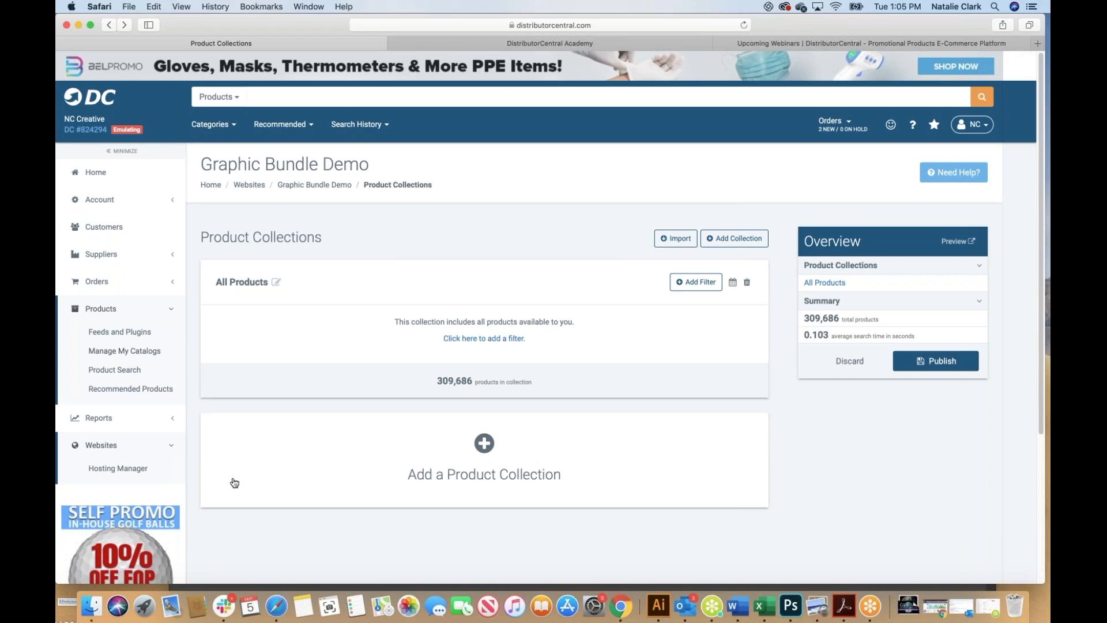
scroll(235, 483, down, 1)
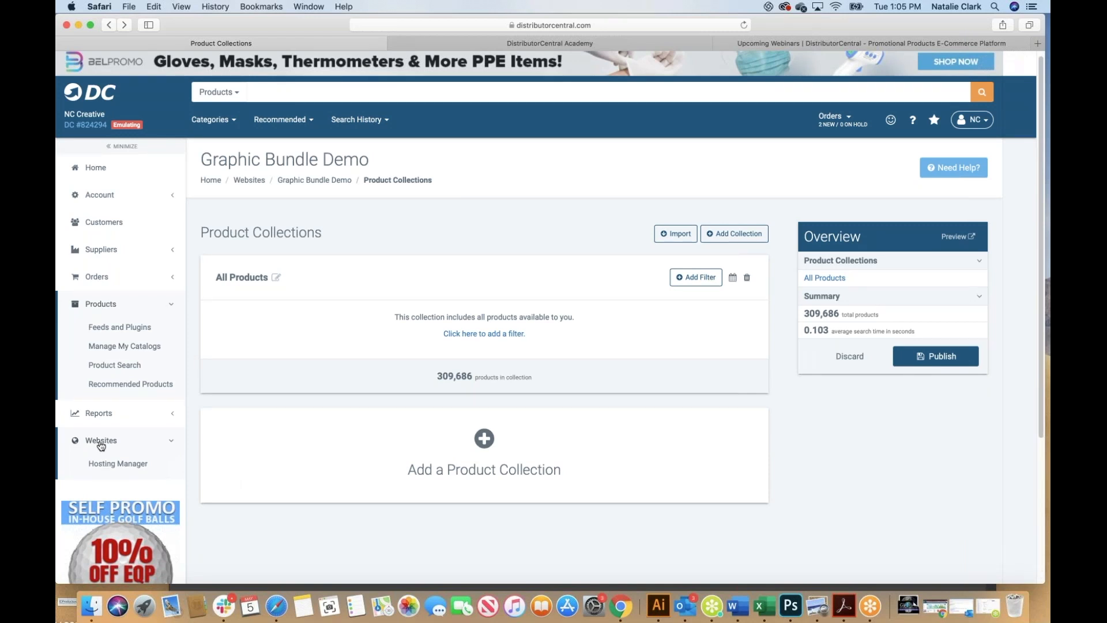
click(106, 464)
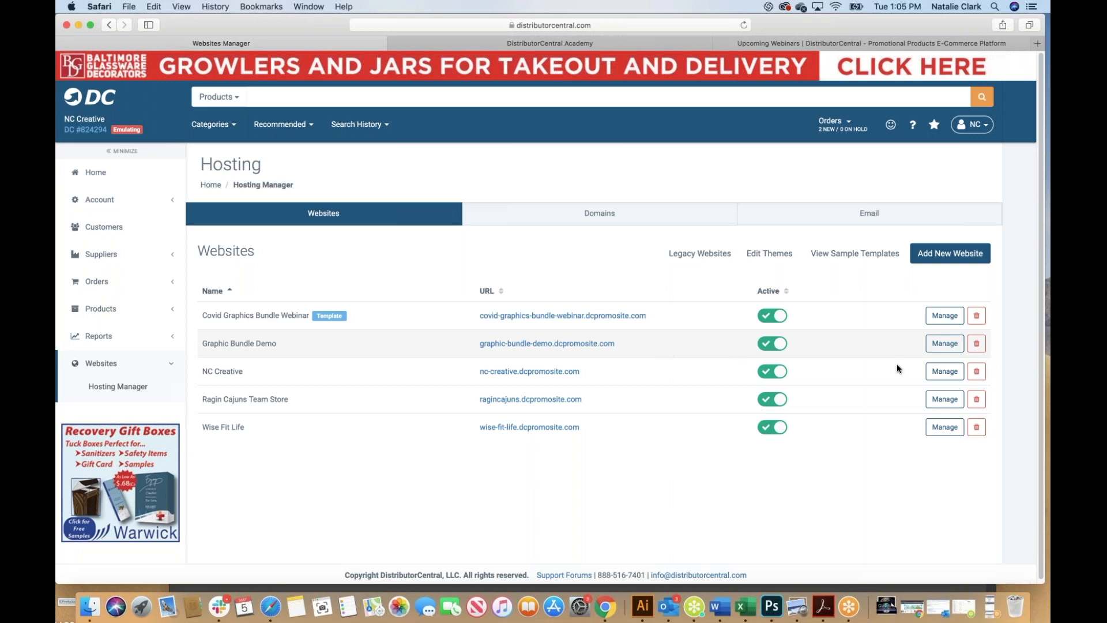
click(944, 344)
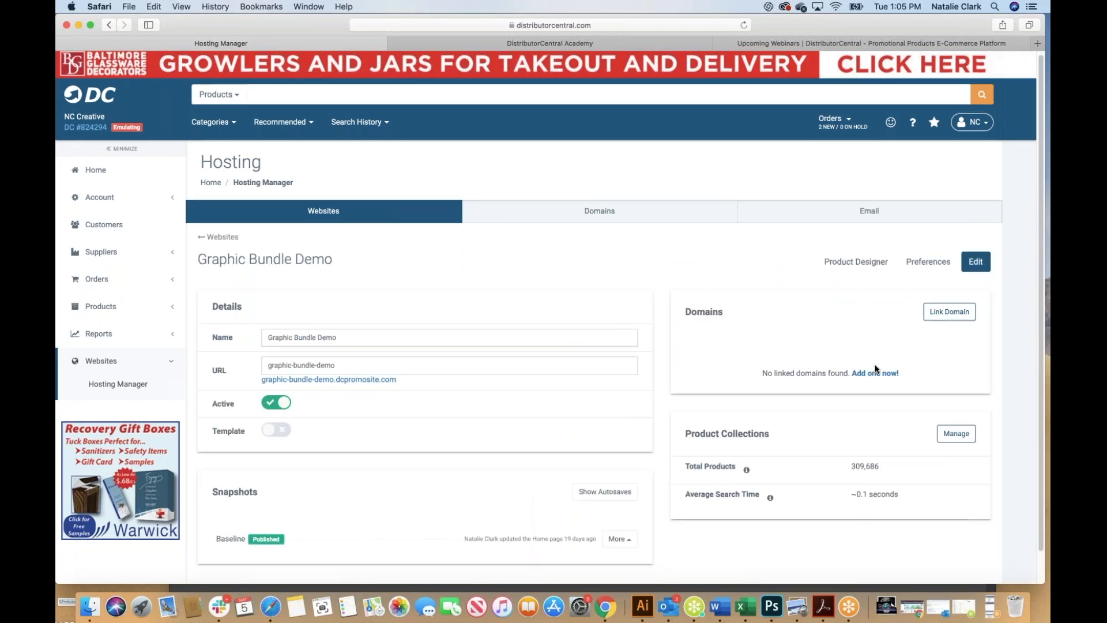
scroll(863, 381, down, 1)
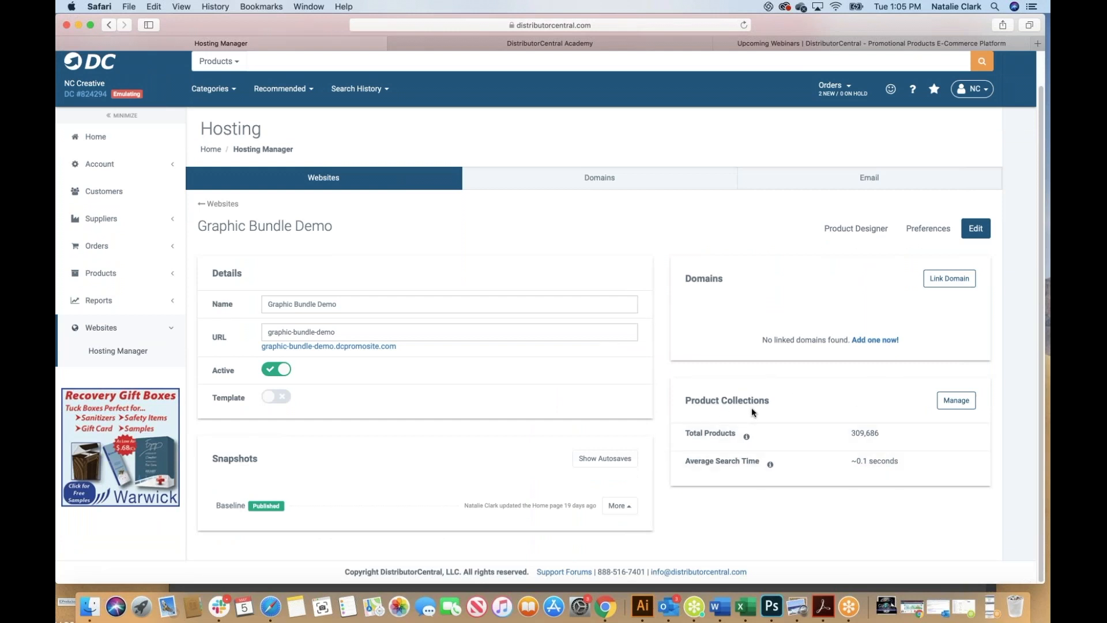
click(955, 404)
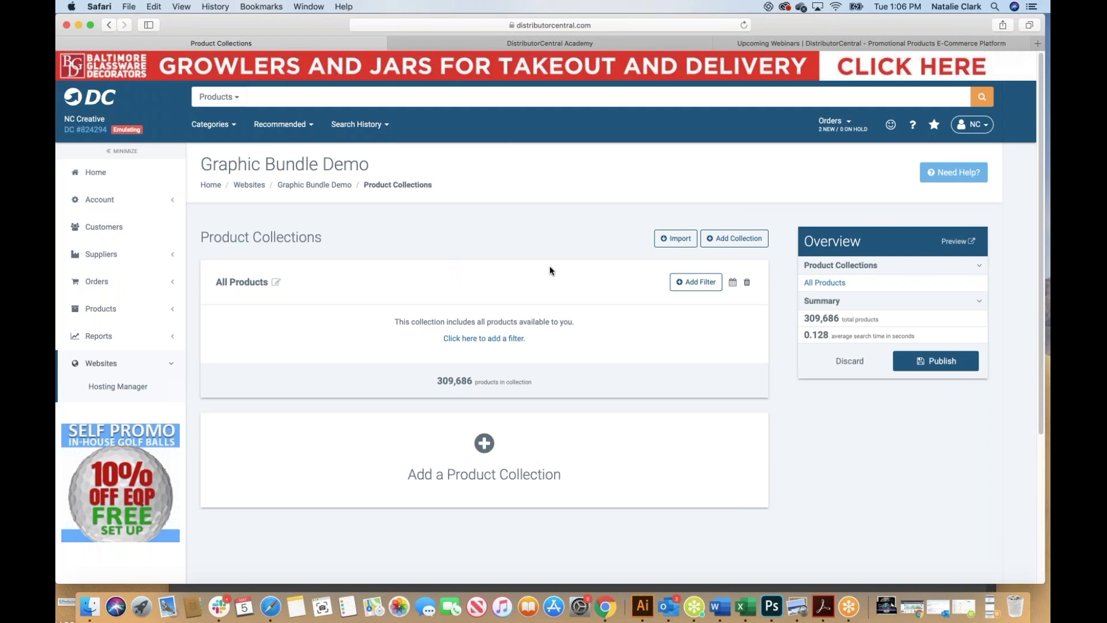
Add a Hide Products With No Pricing filter to the All Products collection, set to True and excluding all matching products
scroll(226, 276, down, 1)
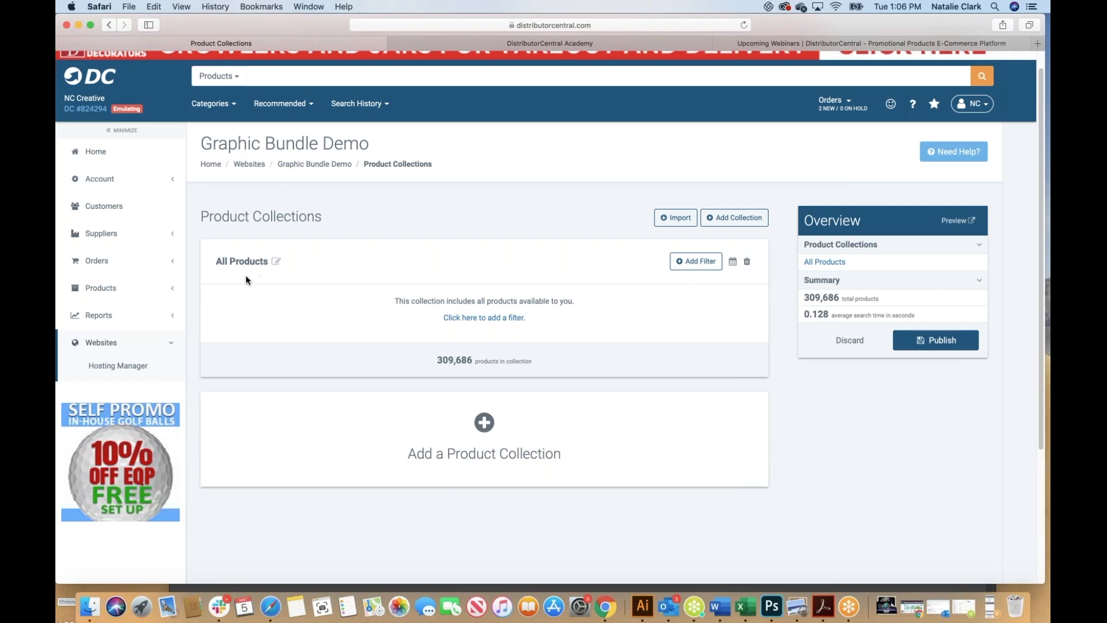
click(695, 265)
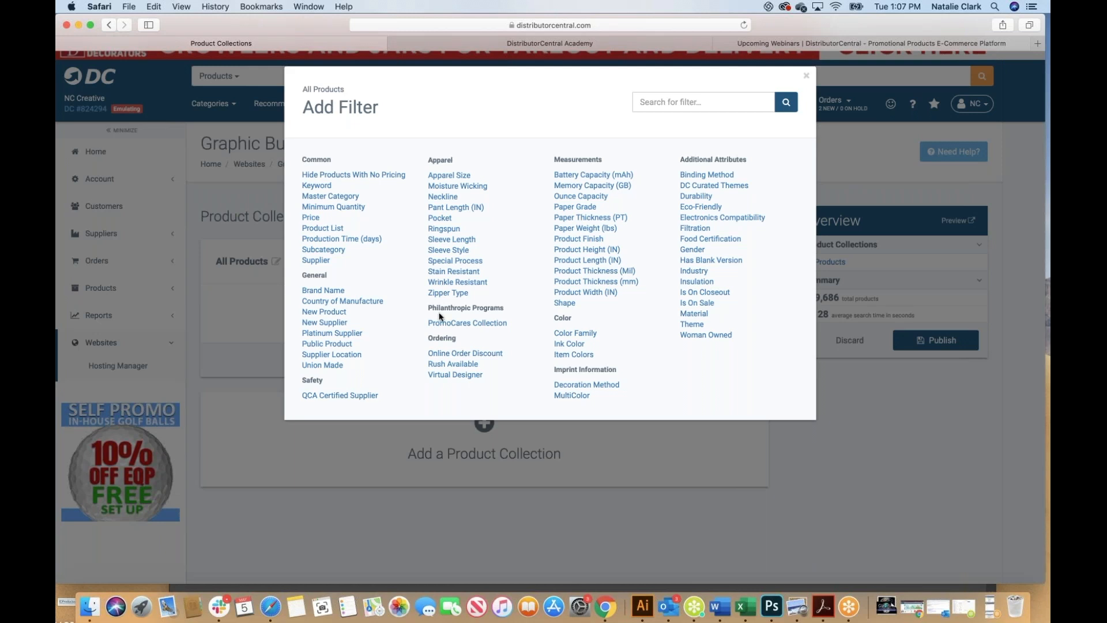
click(355, 178)
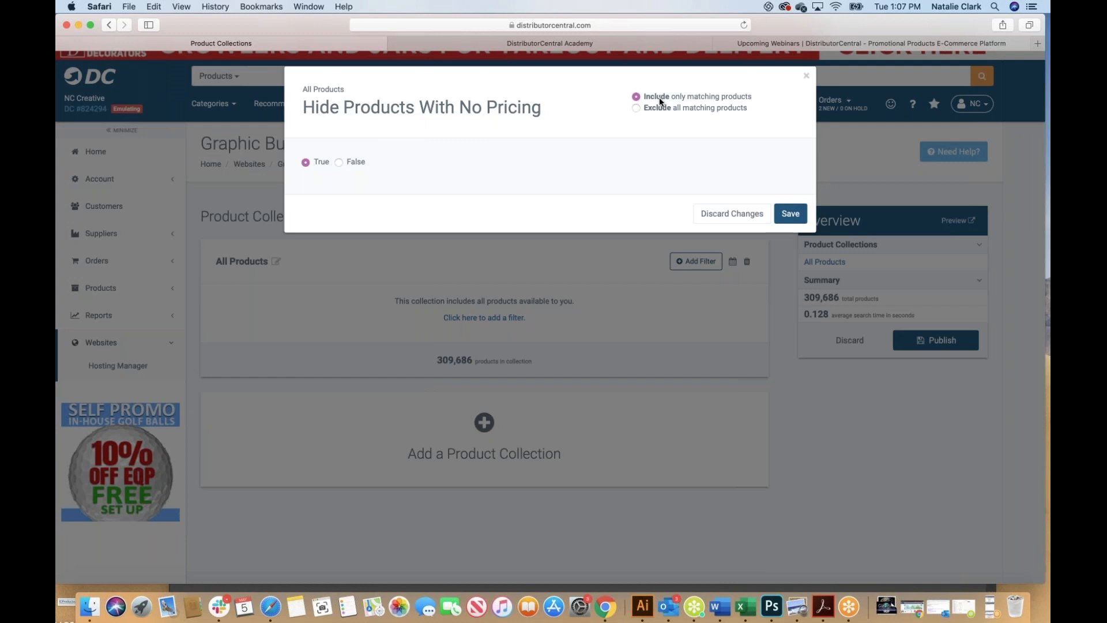
click(636, 108)
click(791, 213)
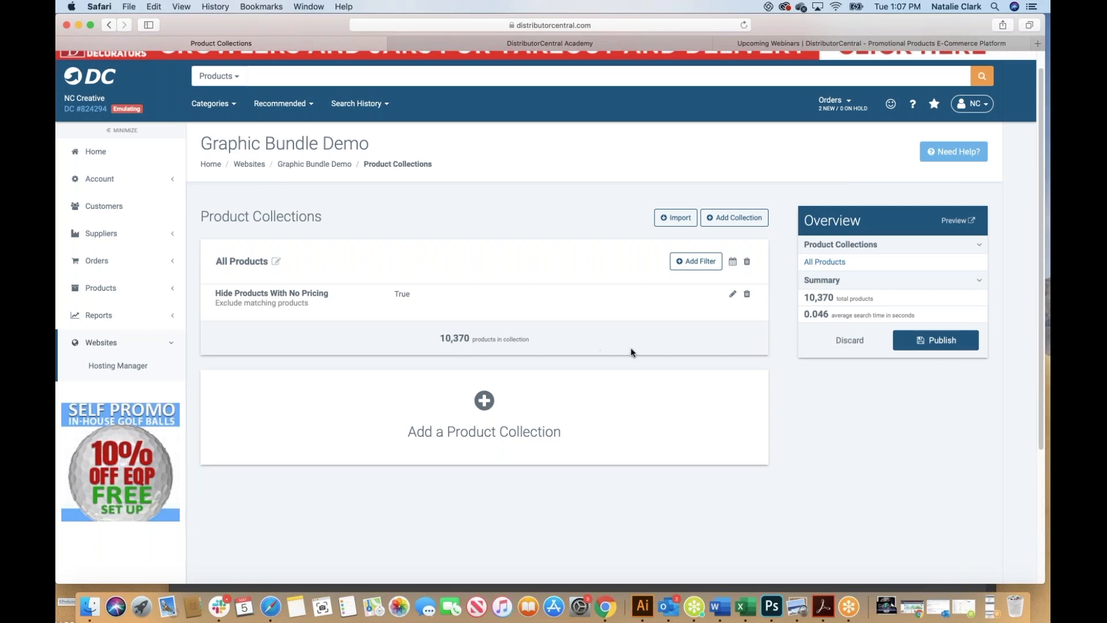
Change the Hide Products With No Pricing filter to include only matching products and save it
click(733, 294)
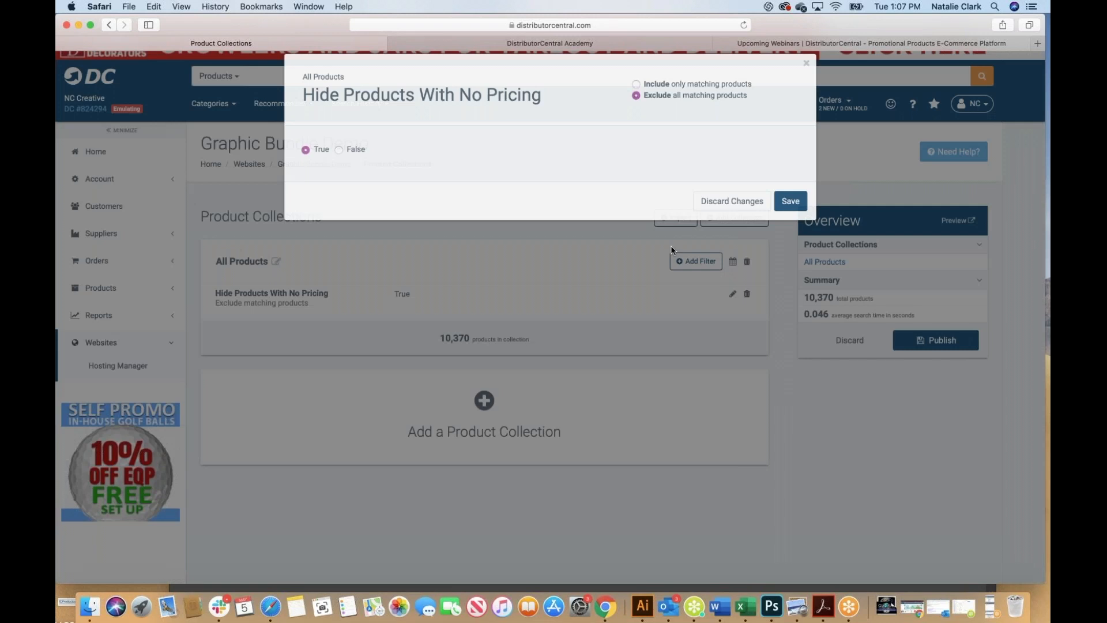
click(636, 99)
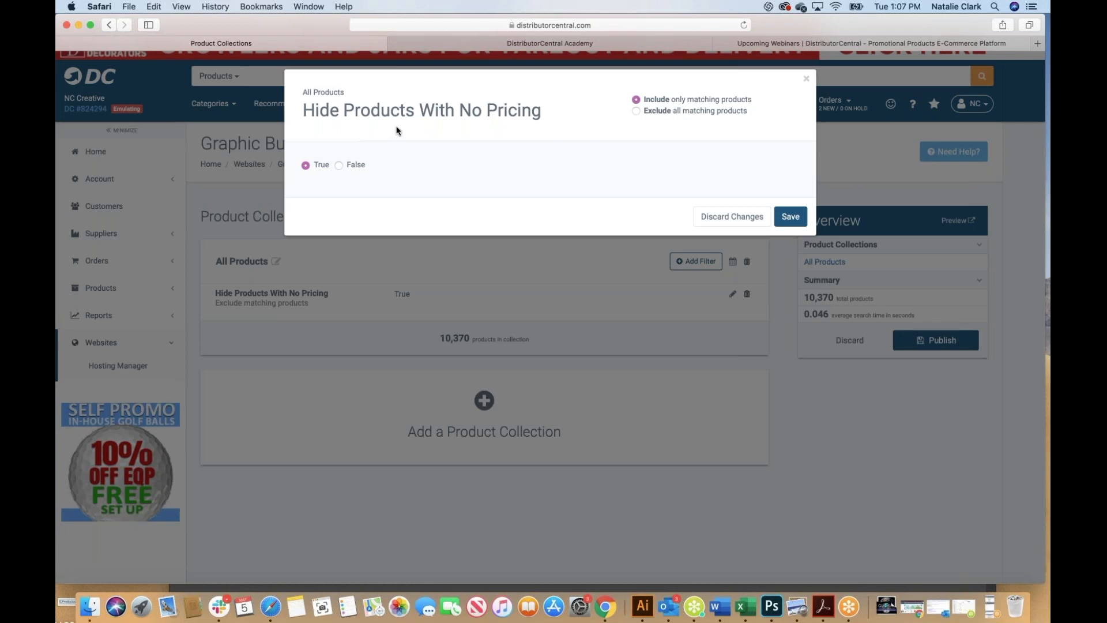
click(791, 217)
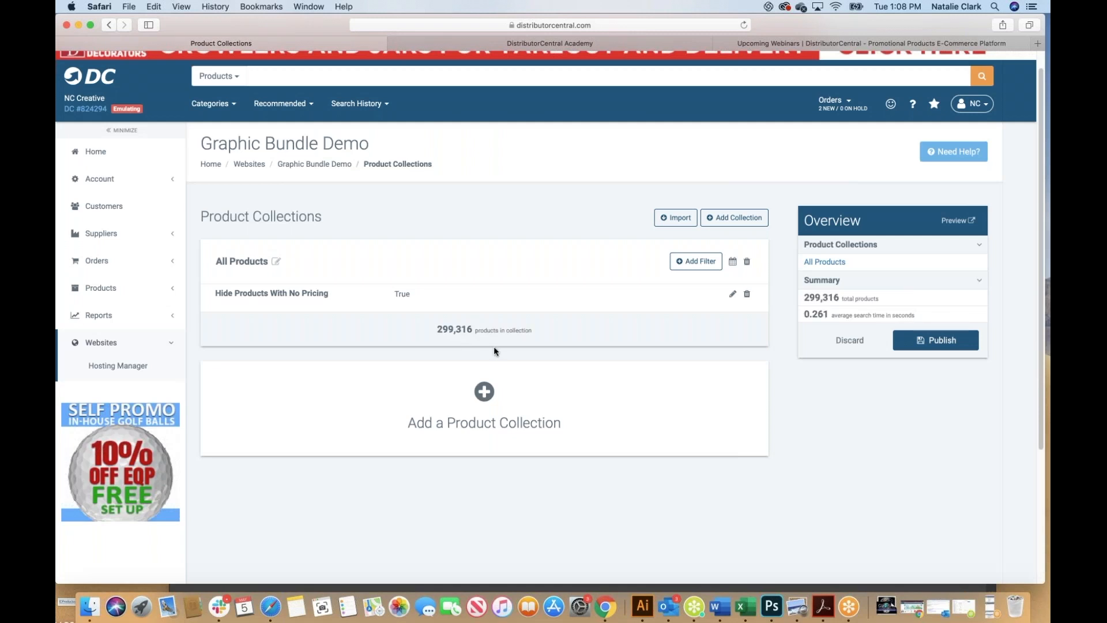
Start a Supplier filter for All Products, search suppliers for "gold" and select Gold Bond, Inc. and Goldstar
click(702, 265)
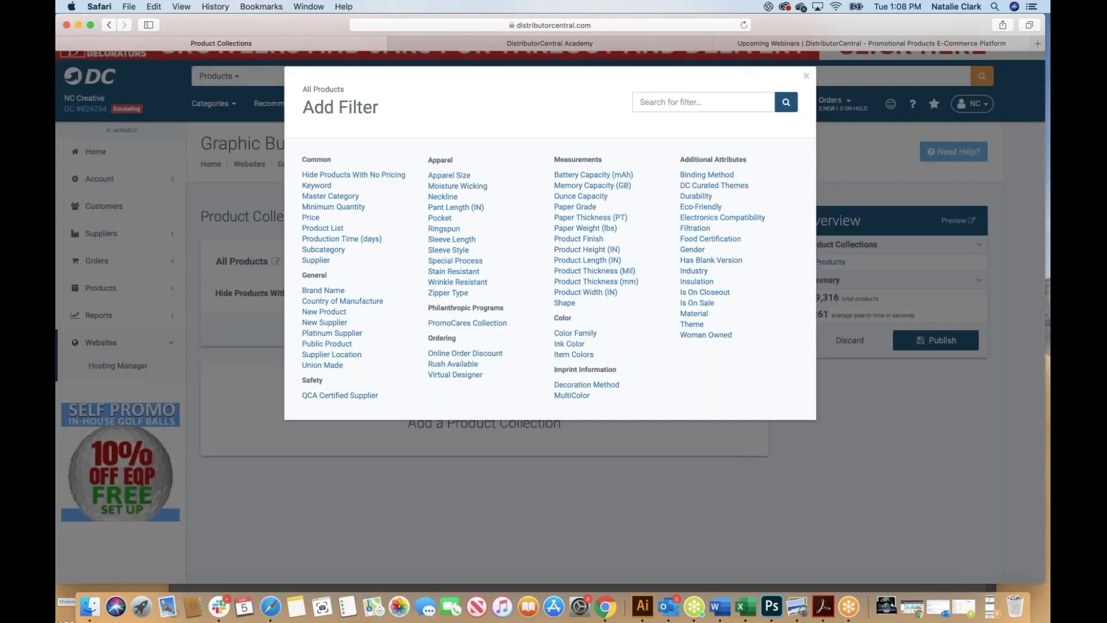
click(316, 261)
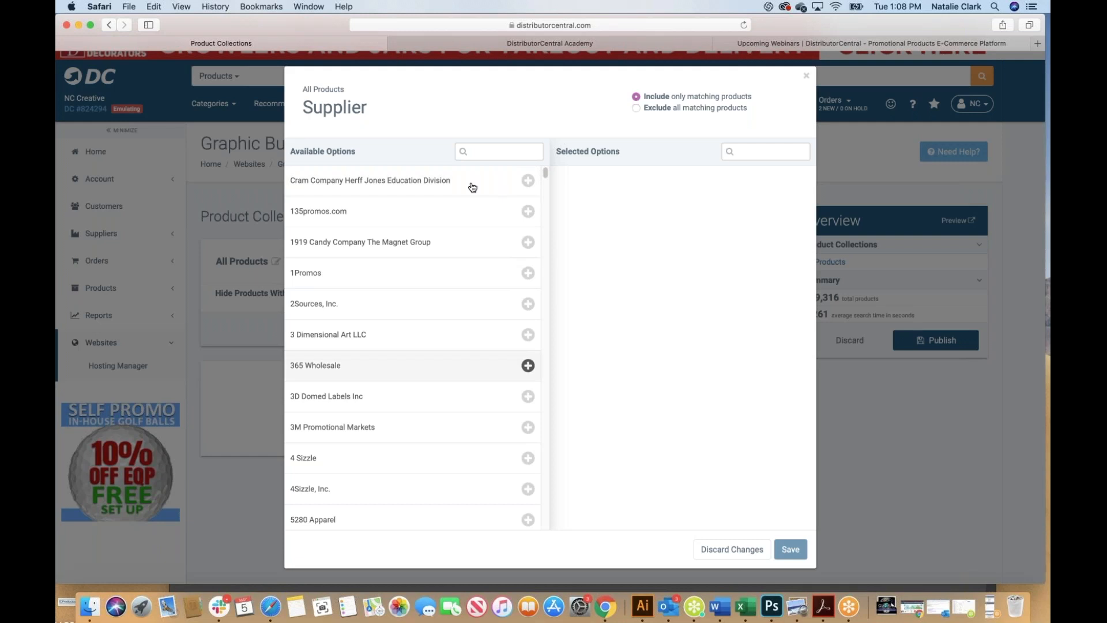
click(471, 151)
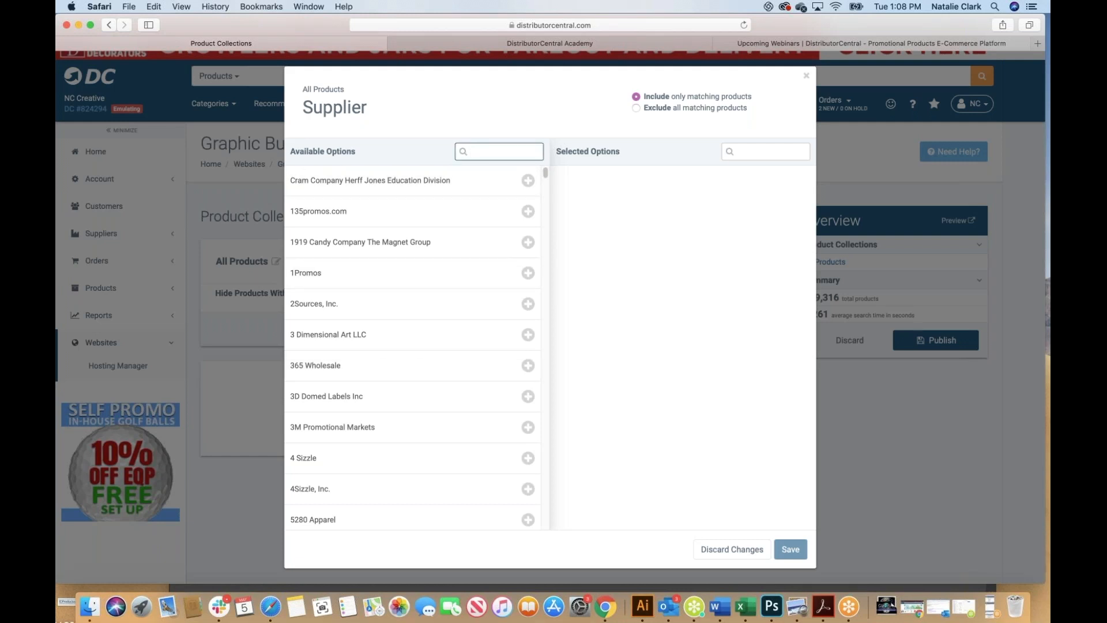
text(gold)
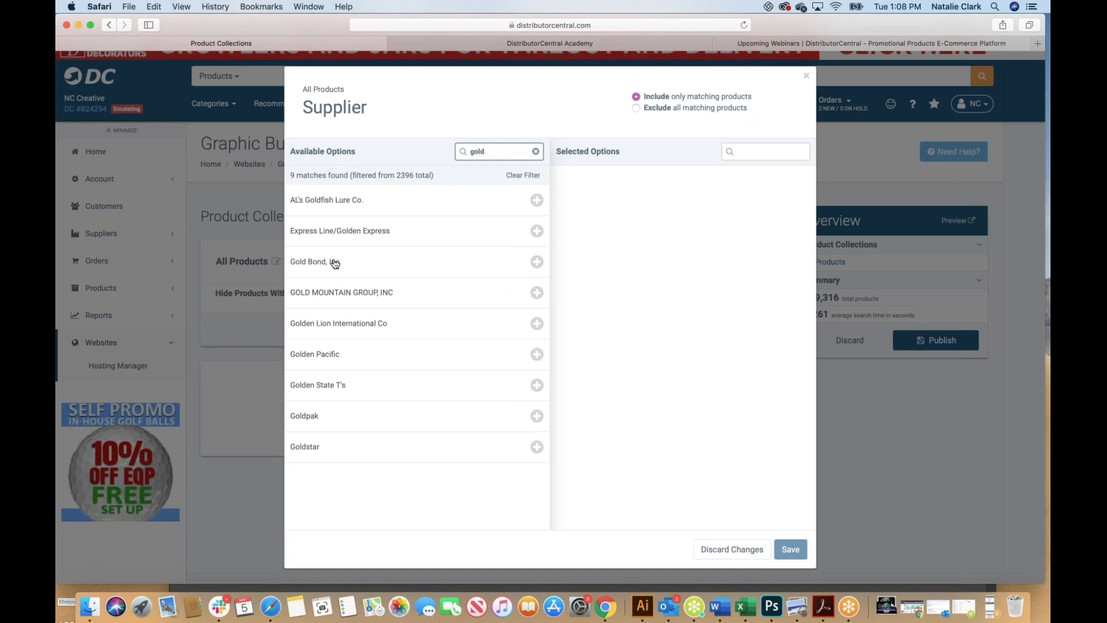
click(330, 264)
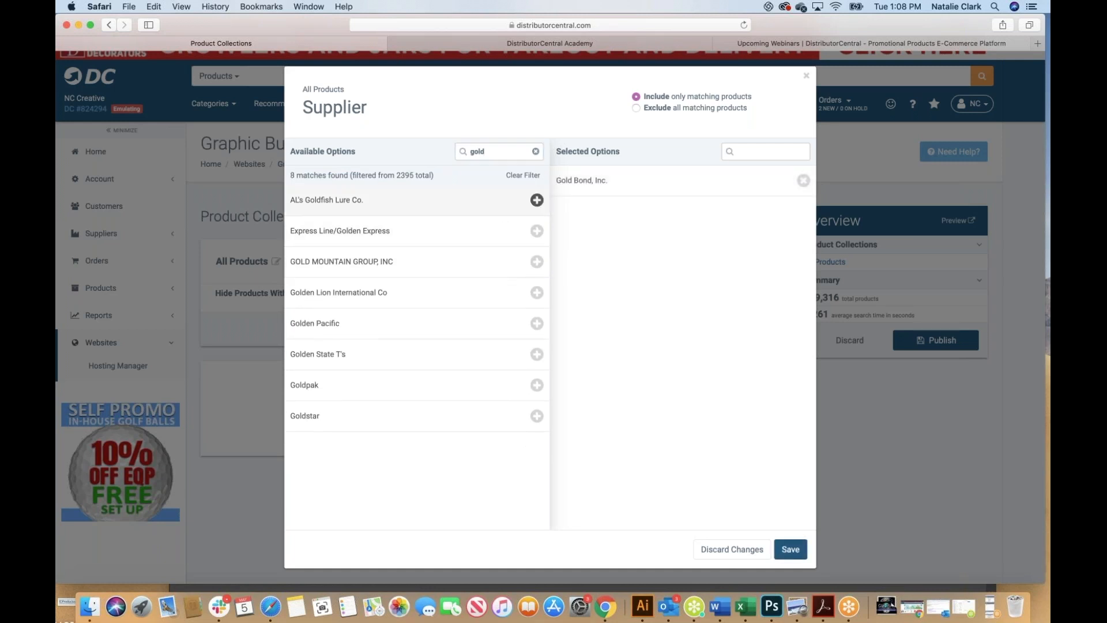
click(343, 416)
Clear the supplier search, set the filter to exclude all matching products and remove both selected suppliers
click(493, 150)
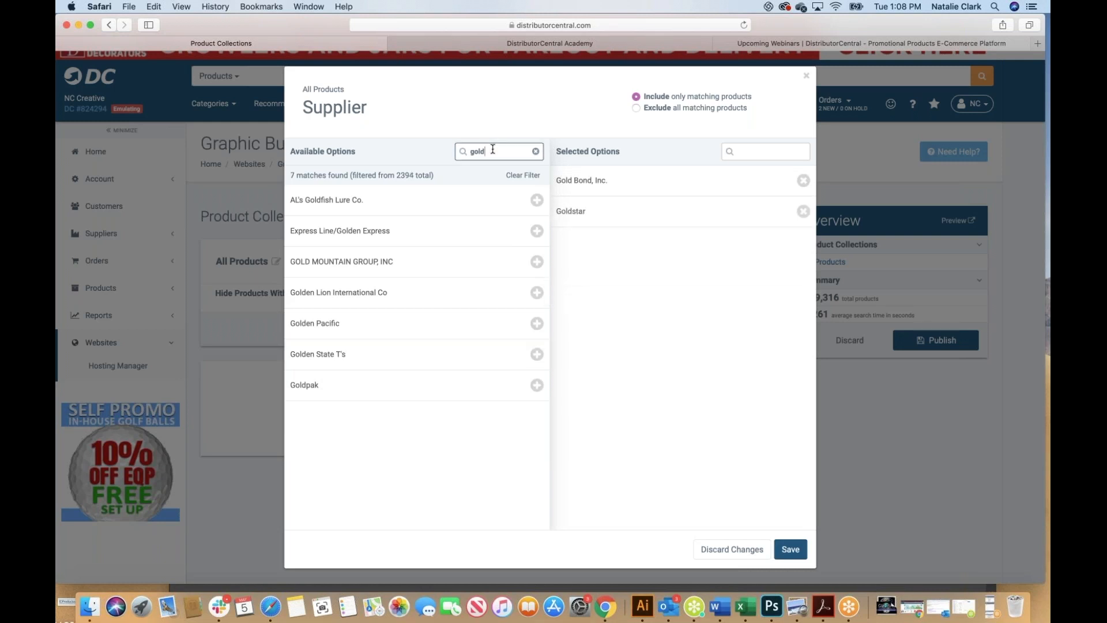
key(BackSpace)
key(BackSpace)
key(BackSpace)
key(BackSpace)
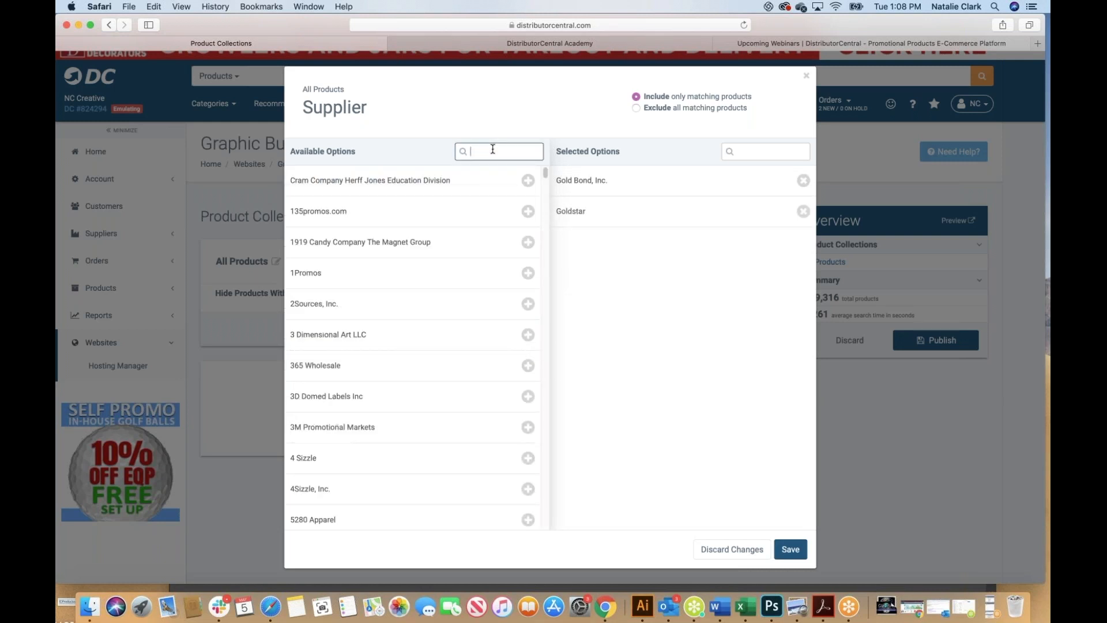
click(510, 113)
click(803, 181)
click(803, 182)
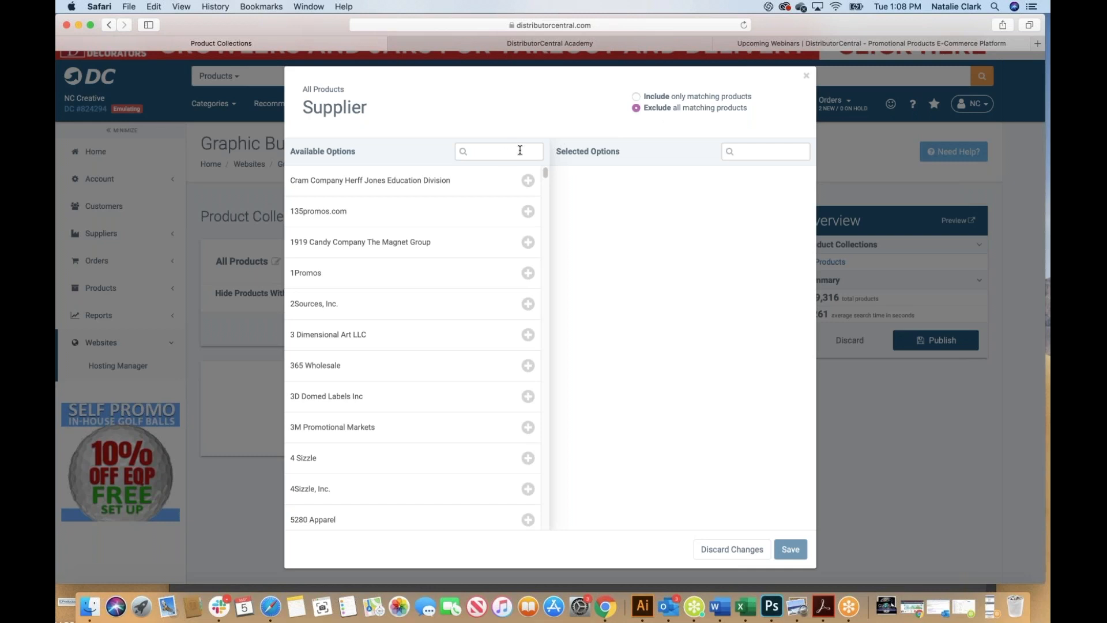
Select 135promos.com, 3 Dimensional Art LLC and 3M Promotional Markets as excluded suppliers and save the Supplier filter
click(476, 215)
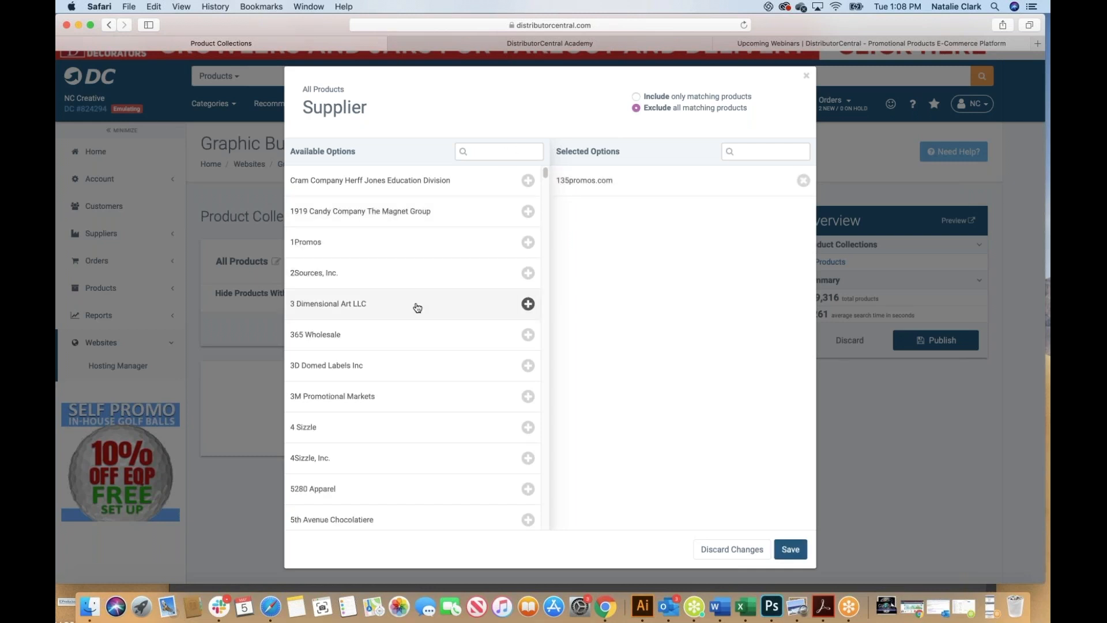
click(418, 307)
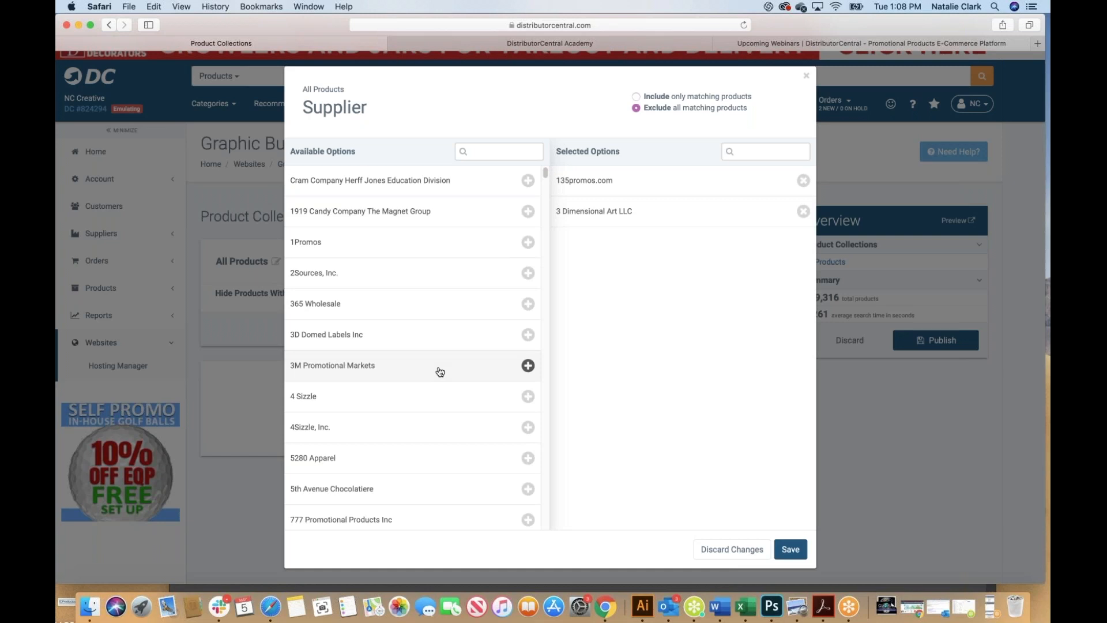
click(440, 371)
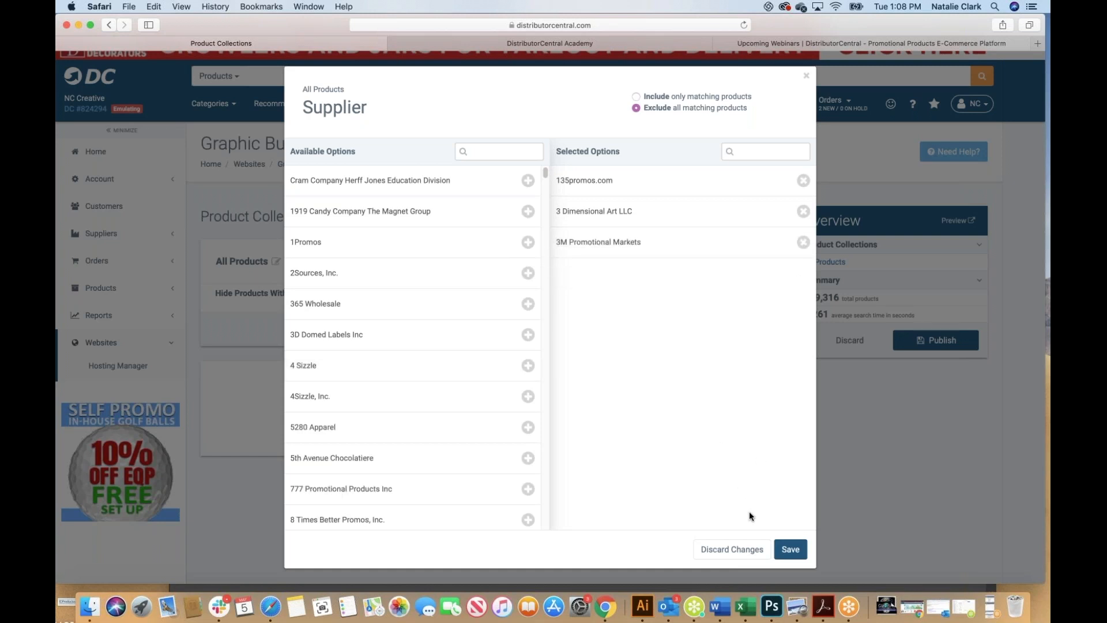
click(796, 552)
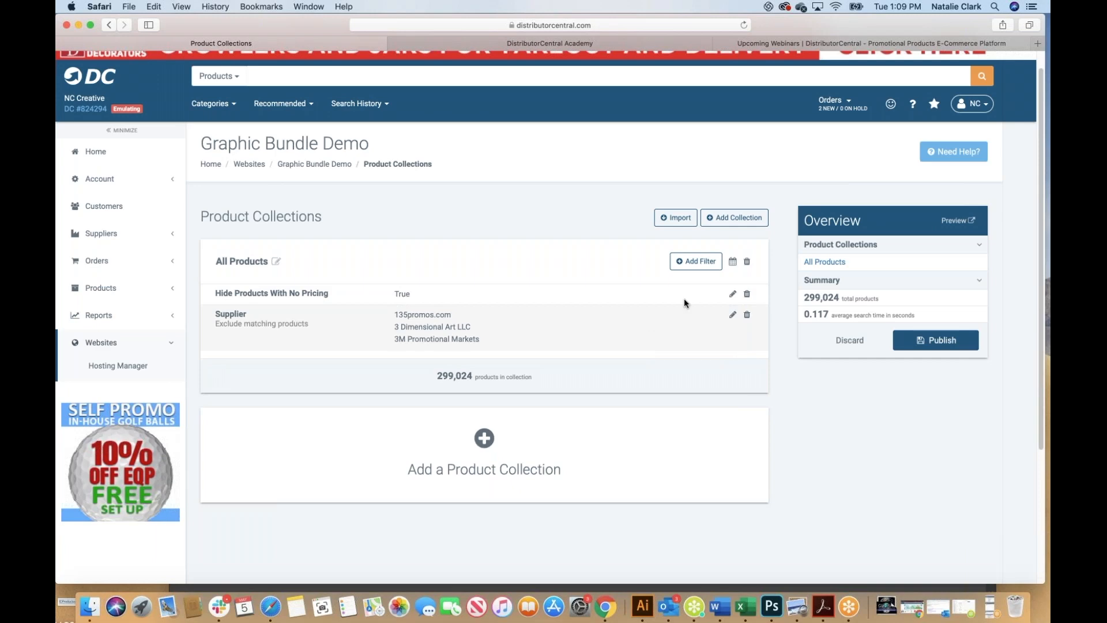
Add a Product List filter to All Products that includes only the Work From Home Ideas account list
click(692, 263)
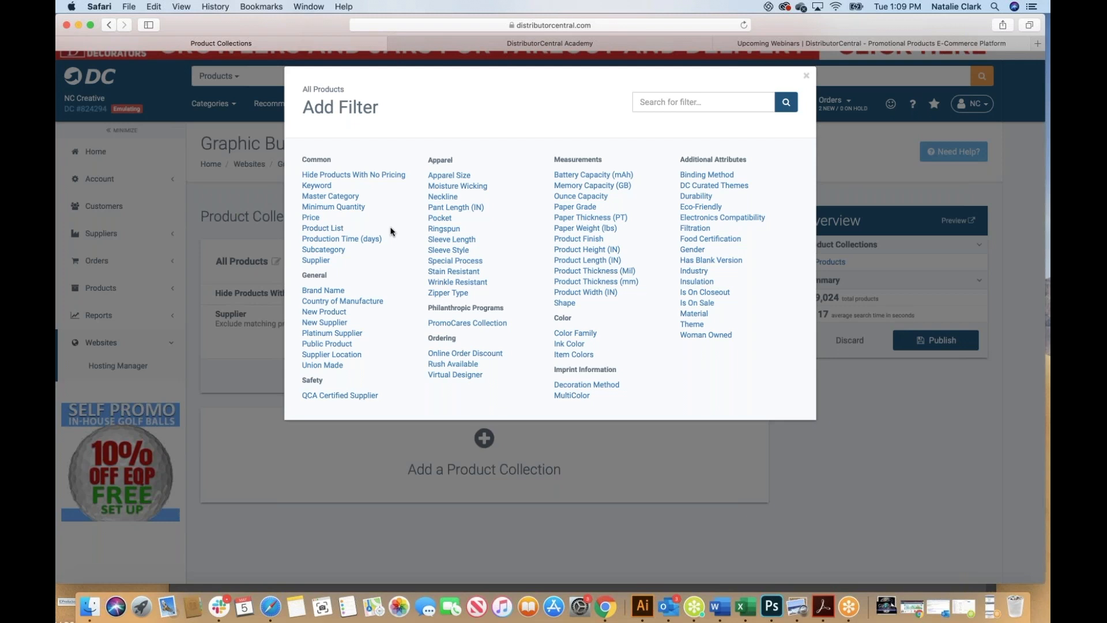
click(338, 232)
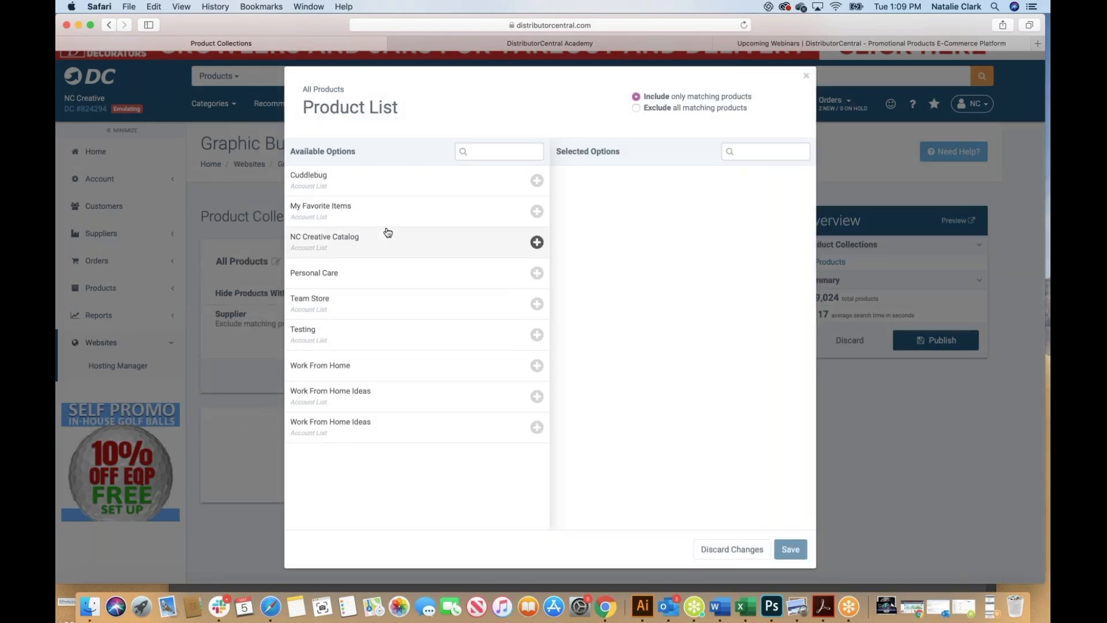
click(390, 393)
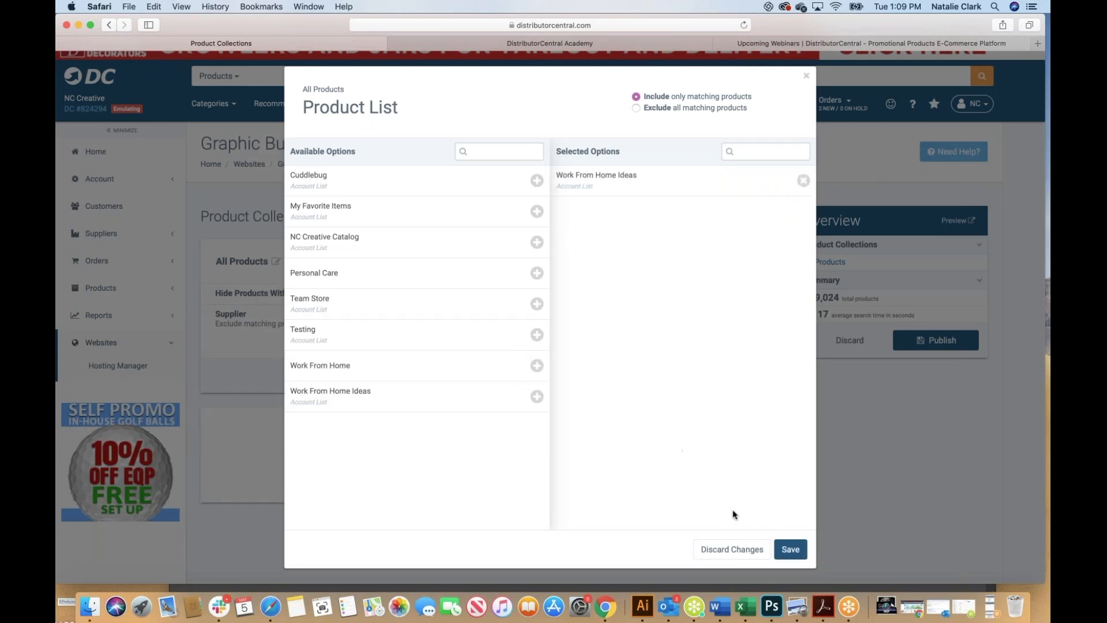
click(791, 550)
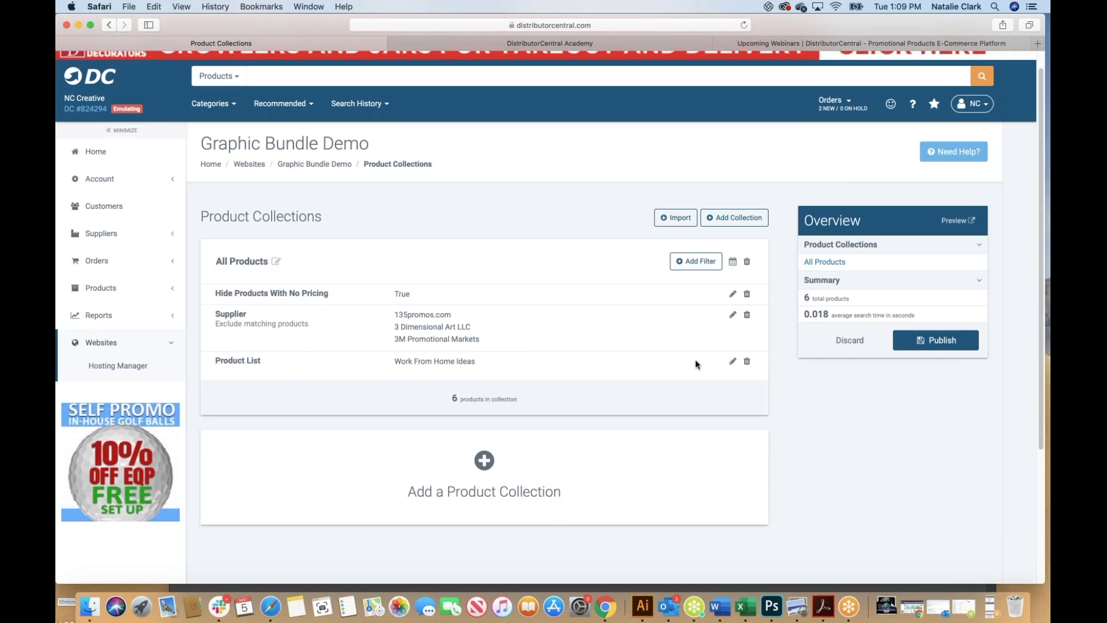
Review the Country of Manufacture and Supplier Location filter options for All Products, closing each without saving
click(696, 261)
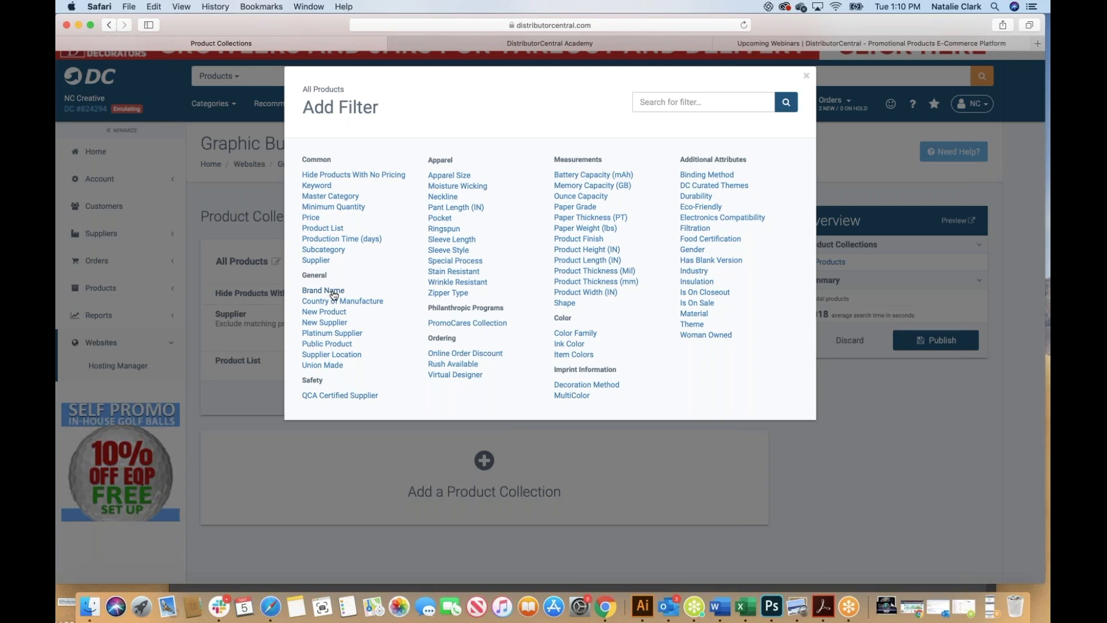
click(365, 306)
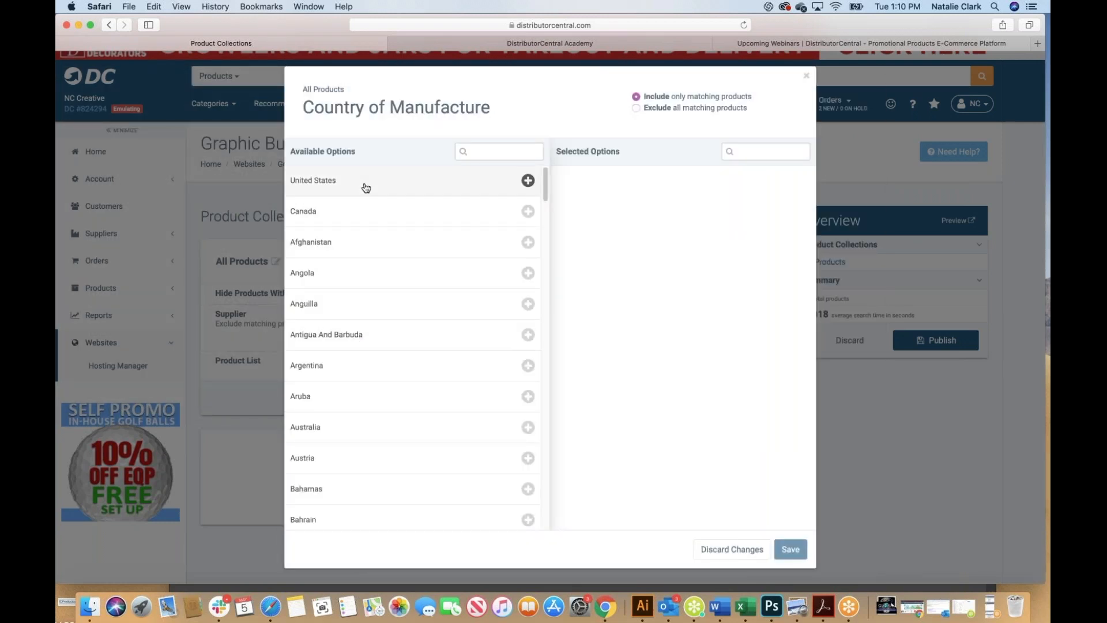
click(807, 77)
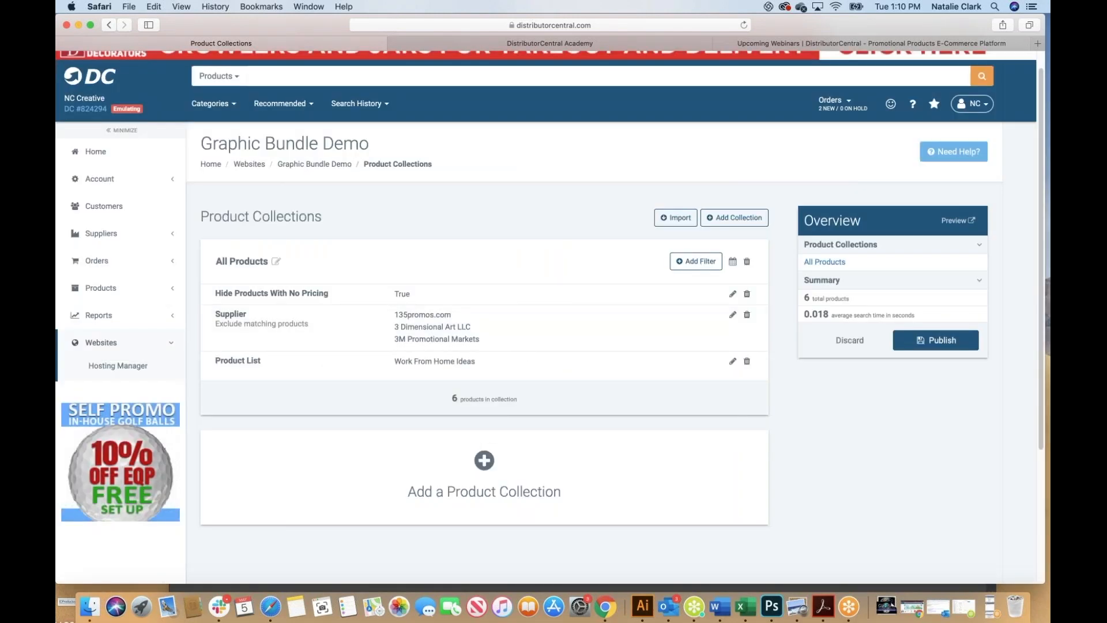
click(697, 262)
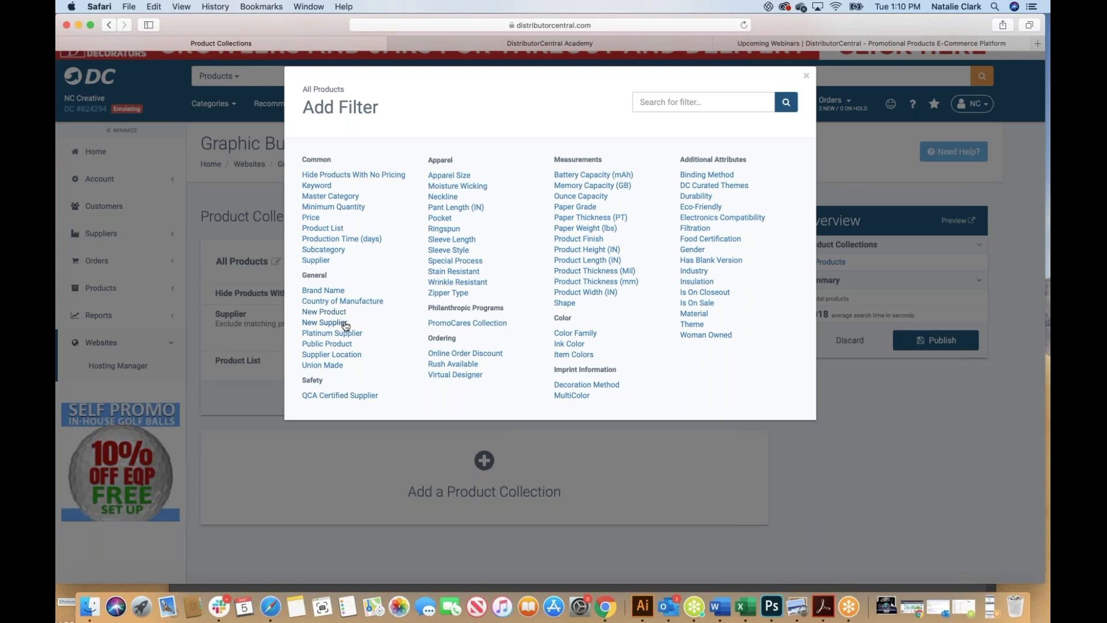
click(354, 355)
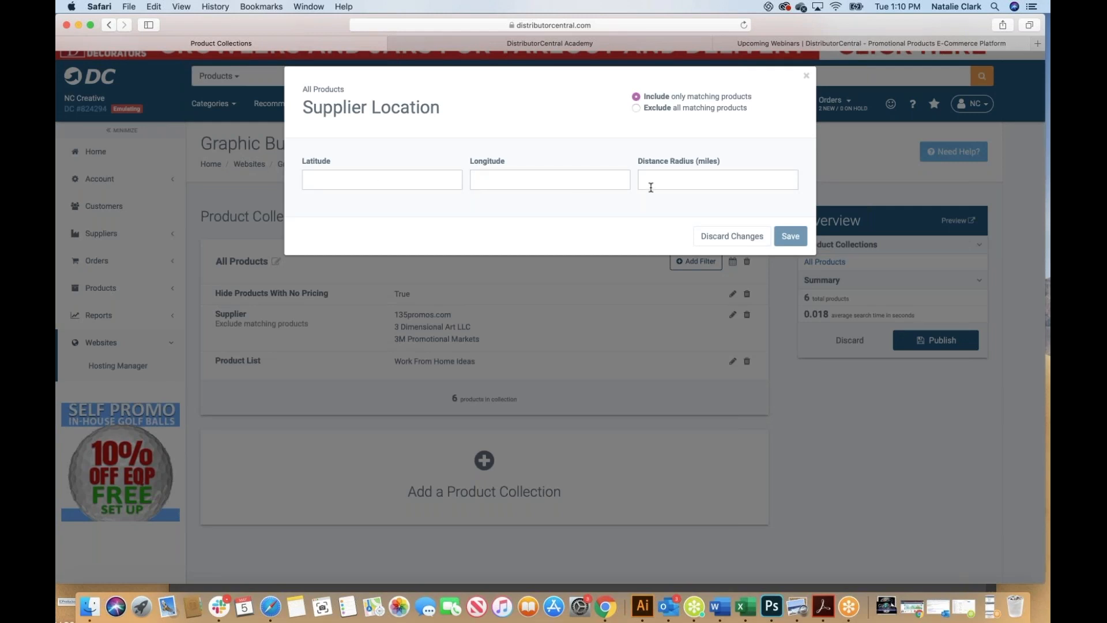
click(806, 76)
Review the available filters and the DC Curated Themes options, and close them without adding a filter
click(696, 261)
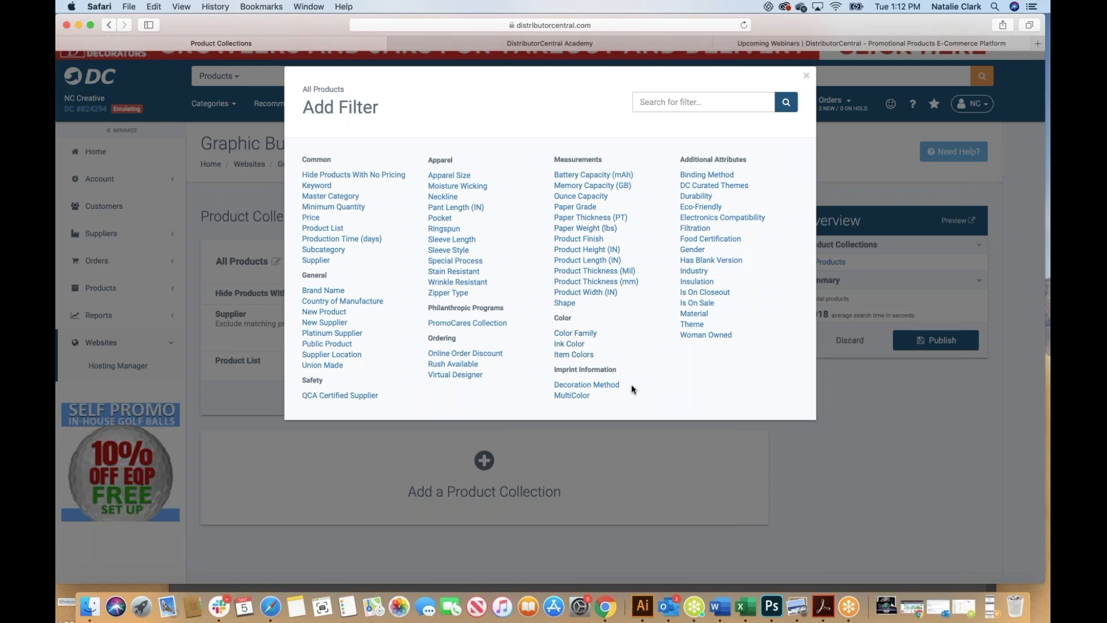
click(734, 186)
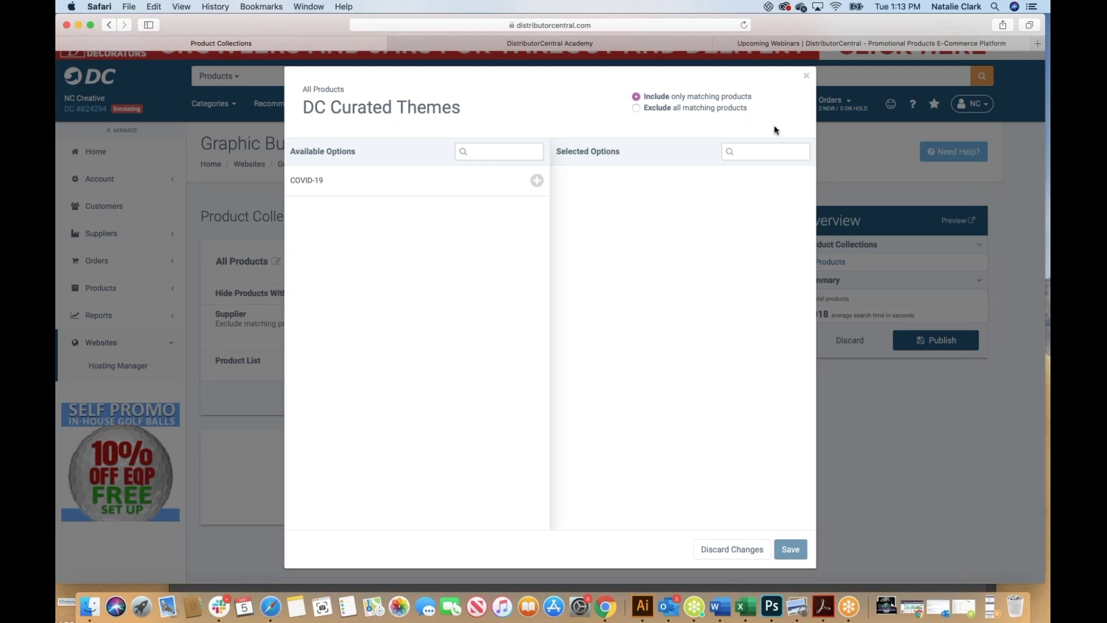
click(807, 75)
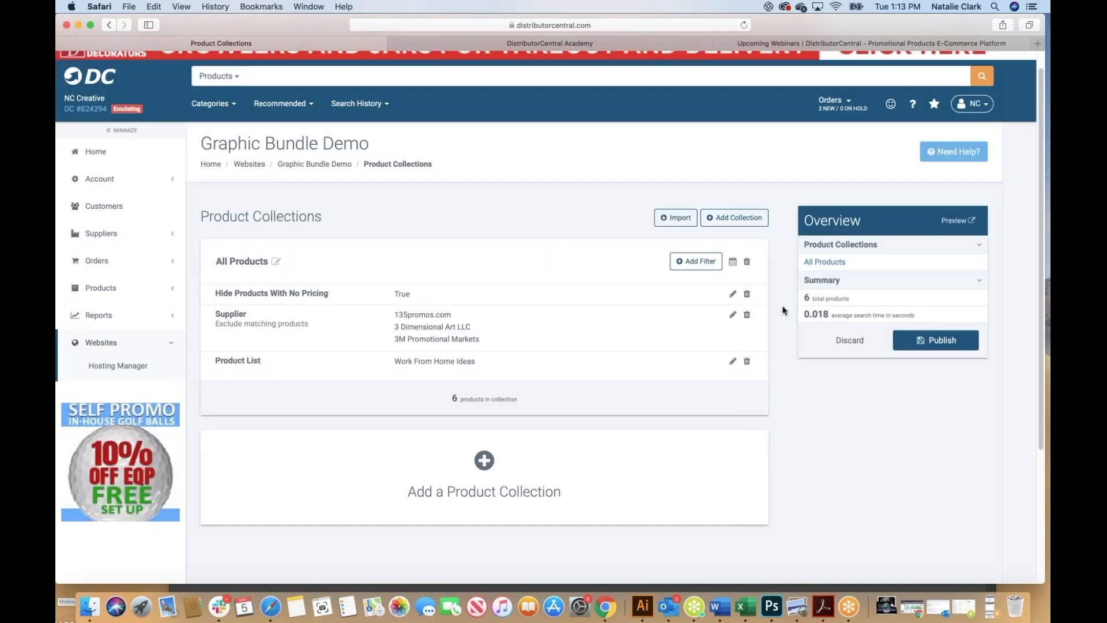
Look through the full list of Industry filter options for All Products and close it without saving
click(696, 262)
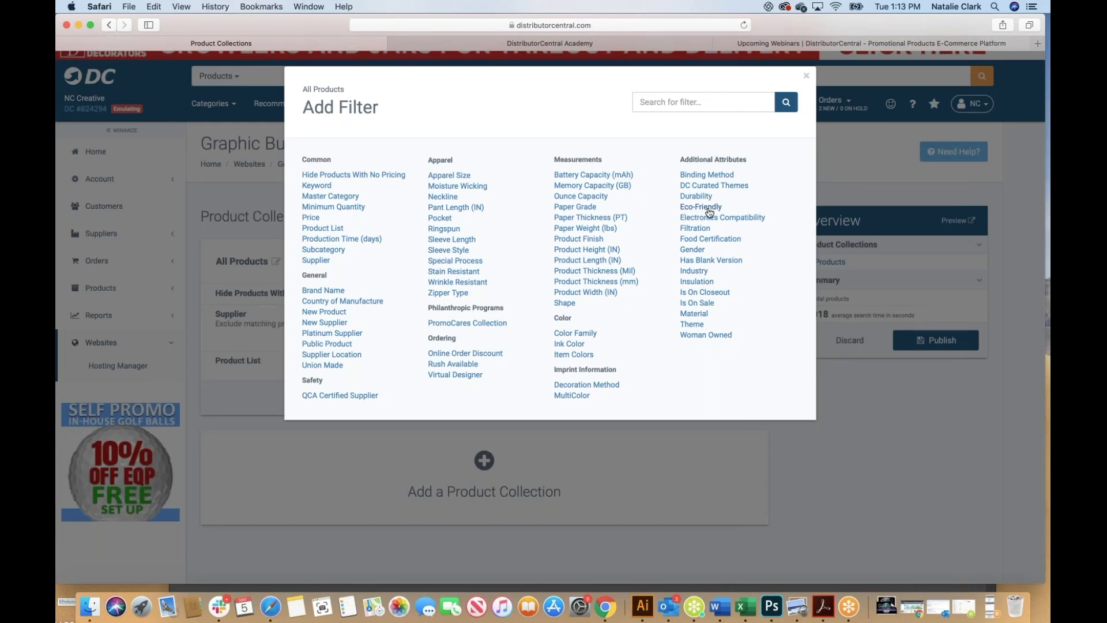
click(692, 275)
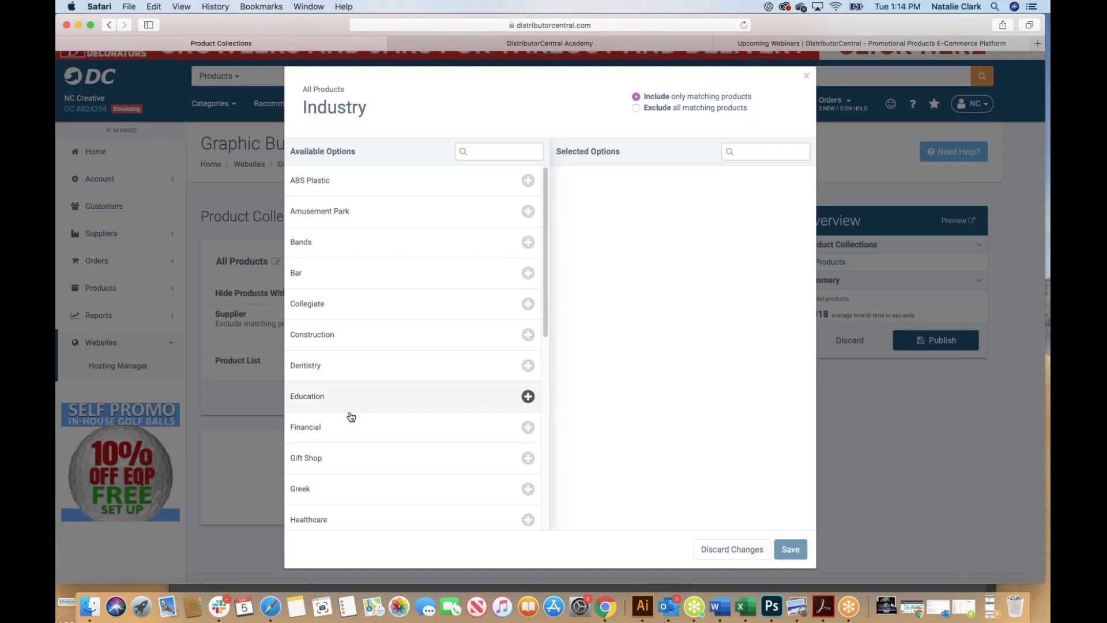
scroll(351, 433, down, 5)
scroll(349, 431, down, 2)
scroll(350, 432, up, 10)
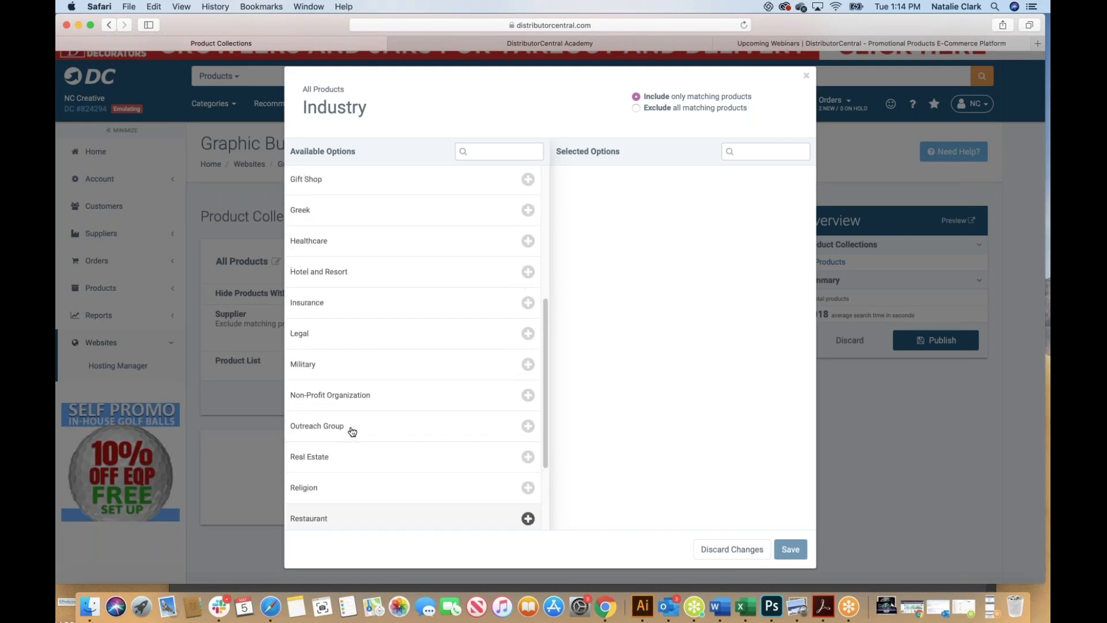
scroll(351, 432, down, 9)
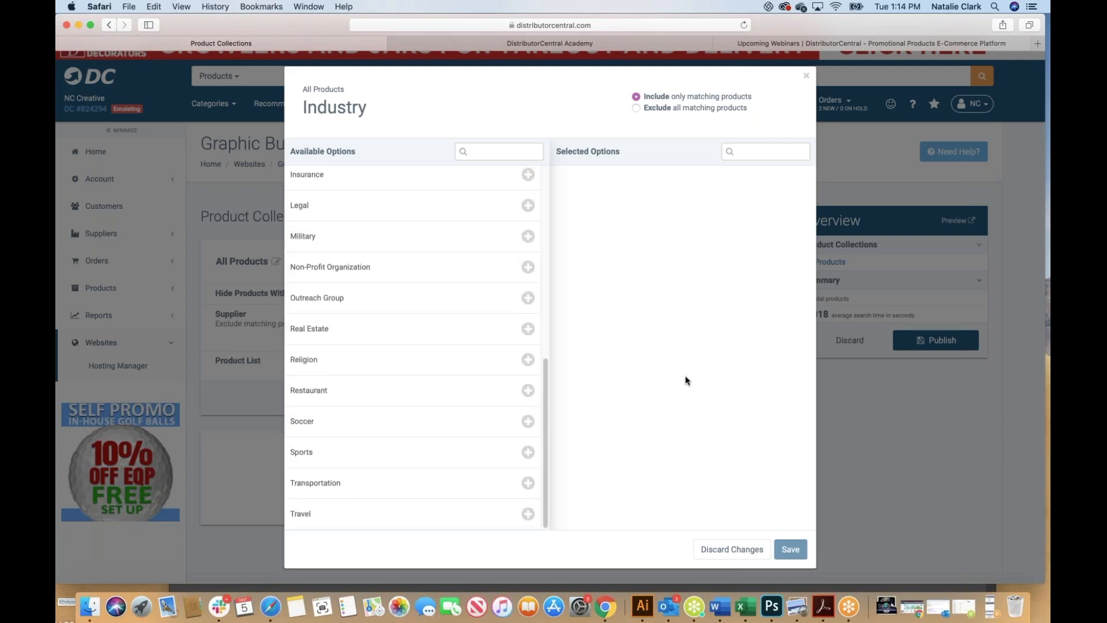
click(808, 79)
Look through the Theme filter options for All Products and close them without saving
click(696, 261)
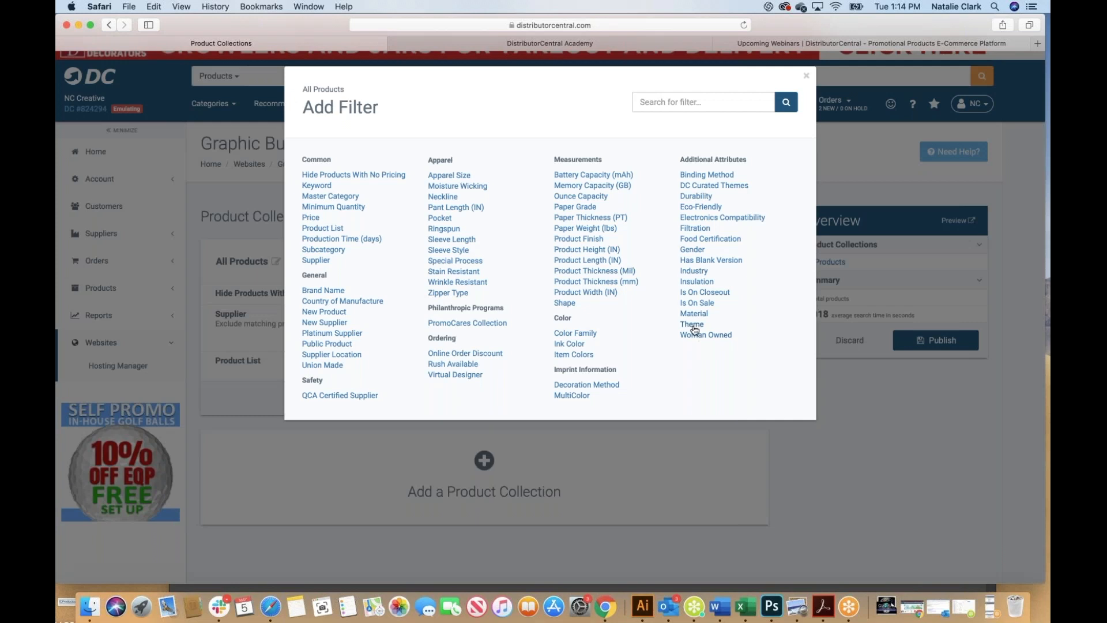
click(693, 325)
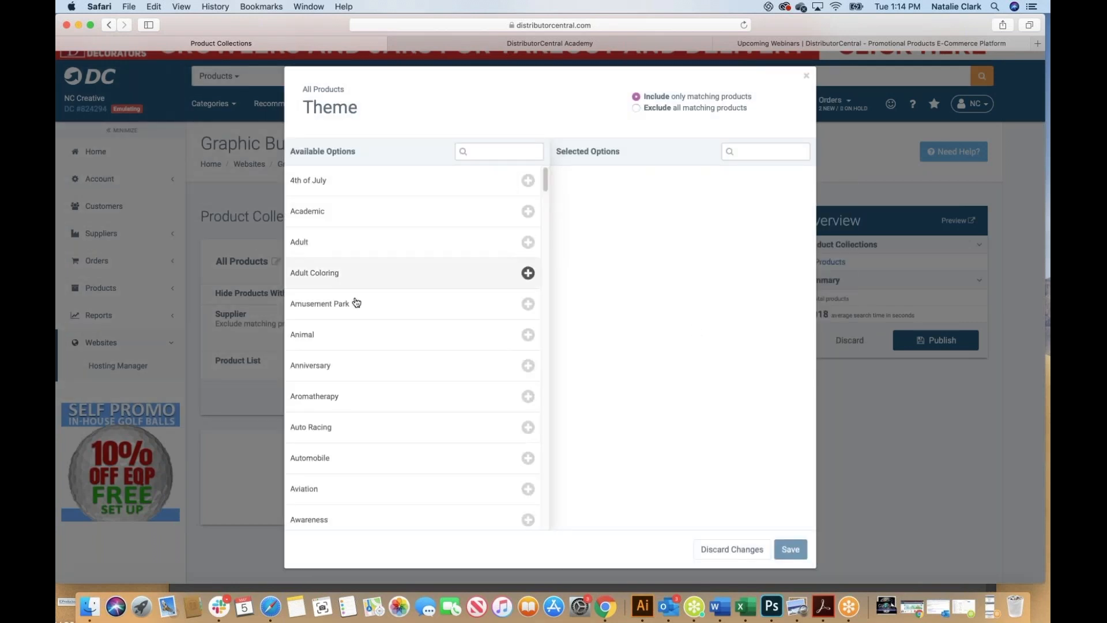
scroll(353, 301, down, 1)
scroll(366, 435, down, 4)
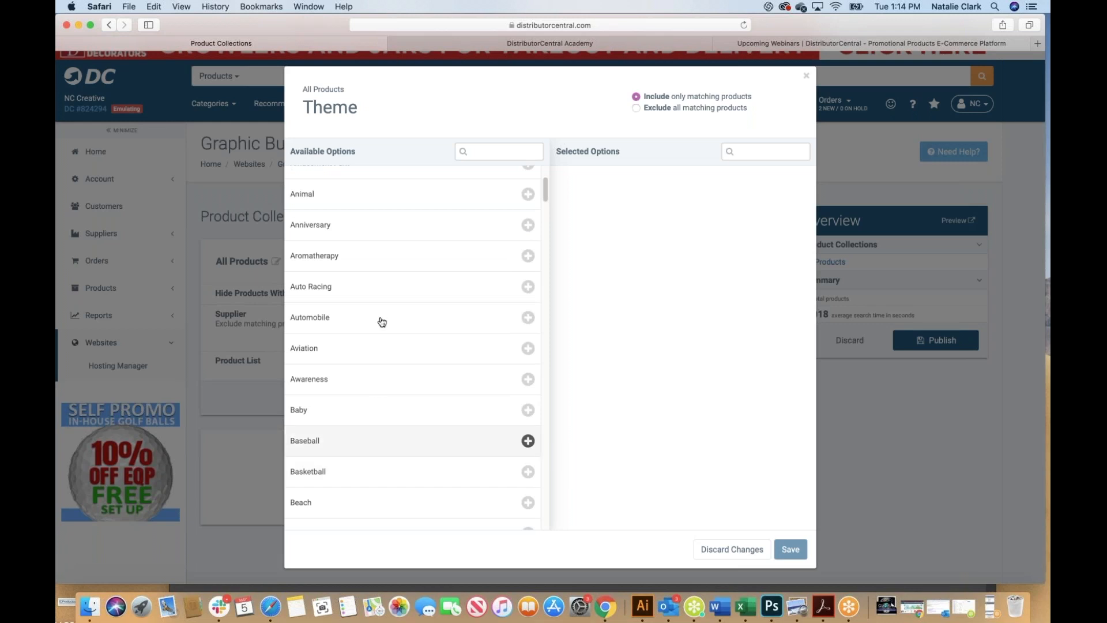
scroll(386, 427, down, 8)
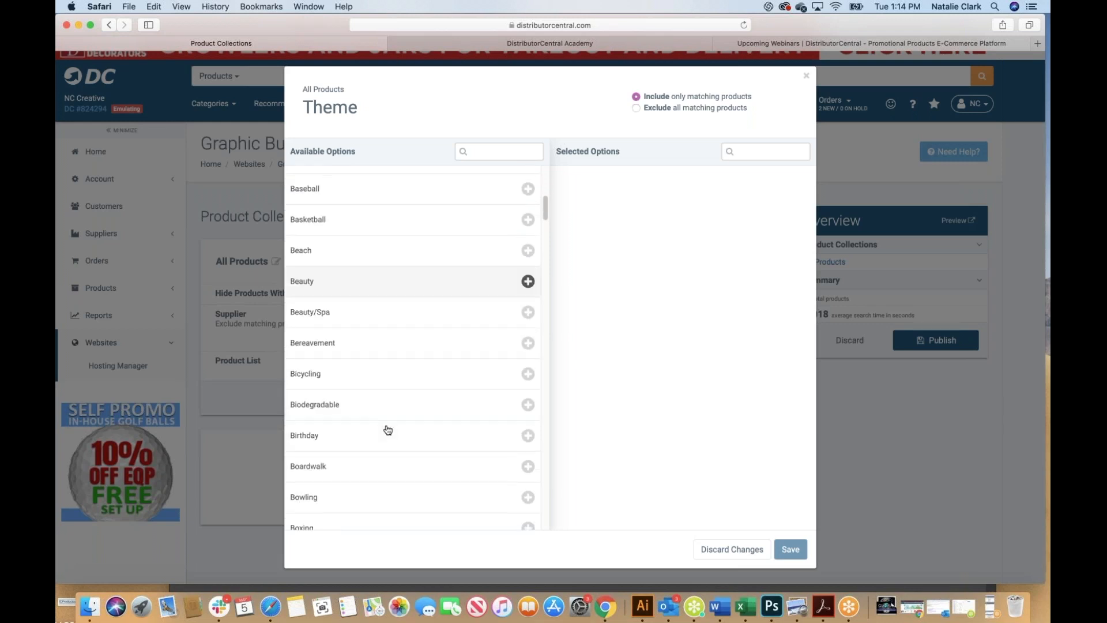
scroll(387, 430, down, 4)
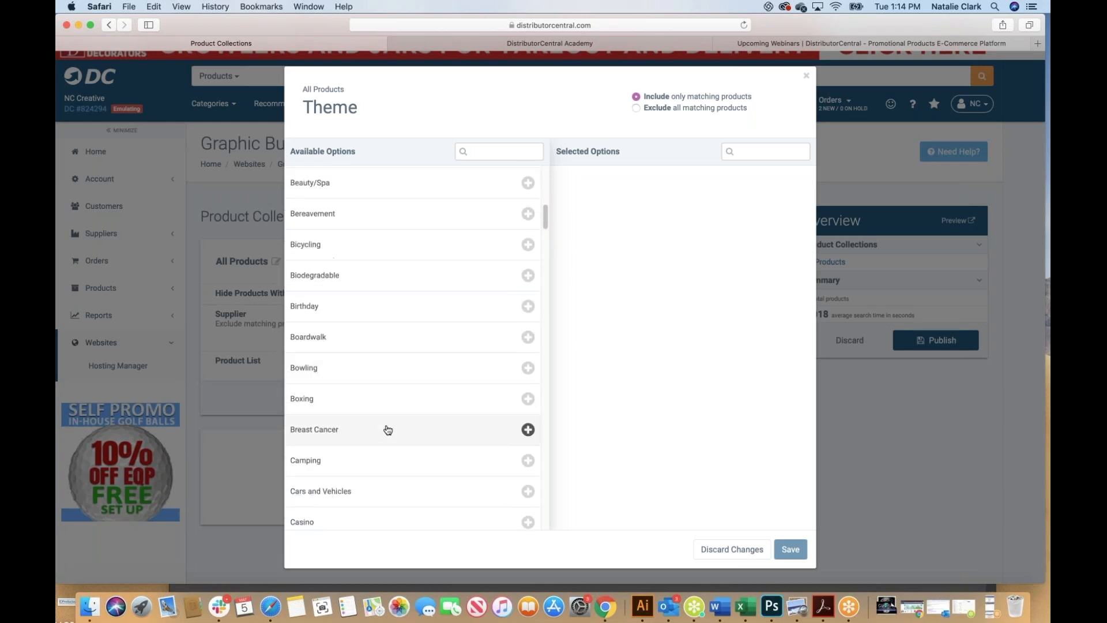
scroll(388, 430, down, 13)
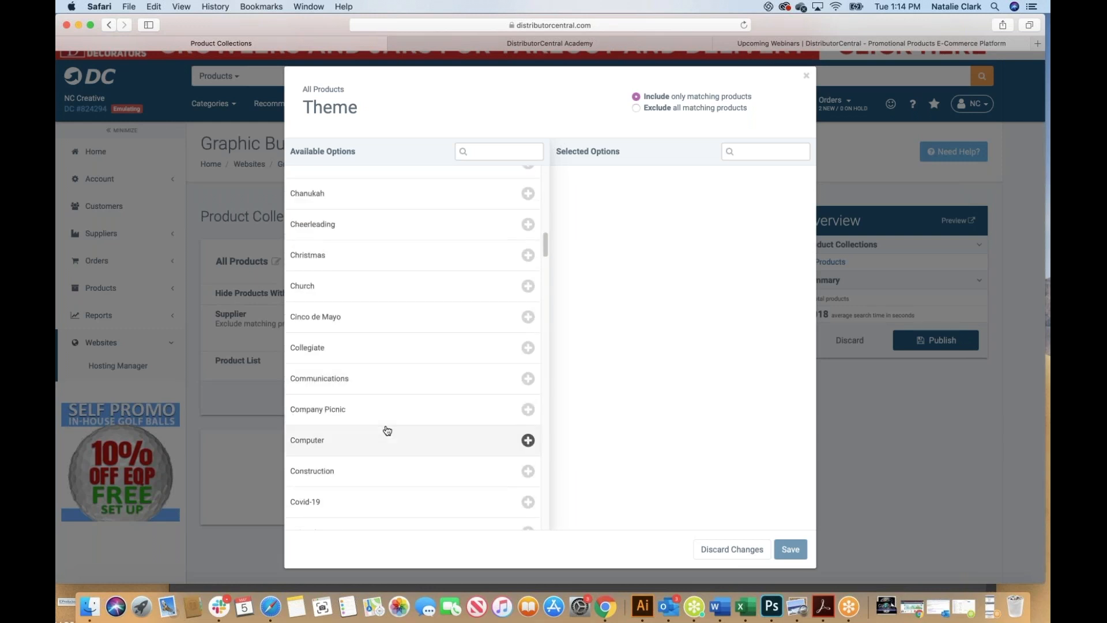
click(807, 78)
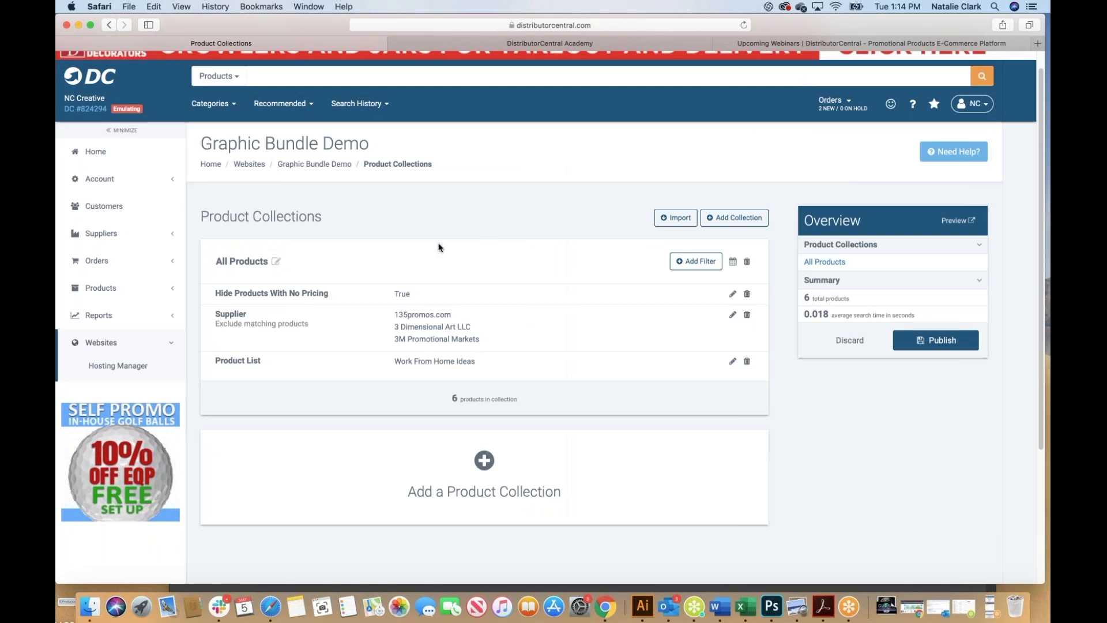
Delete the All Products collection and create a new product collection named New Products
click(748, 265)
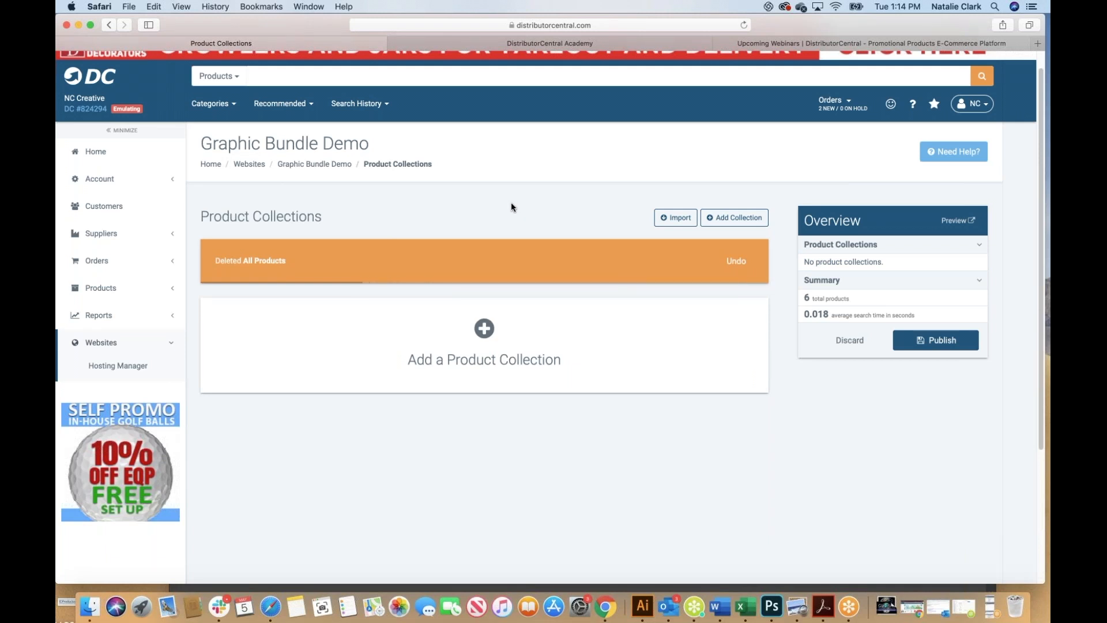
click(487, 333)
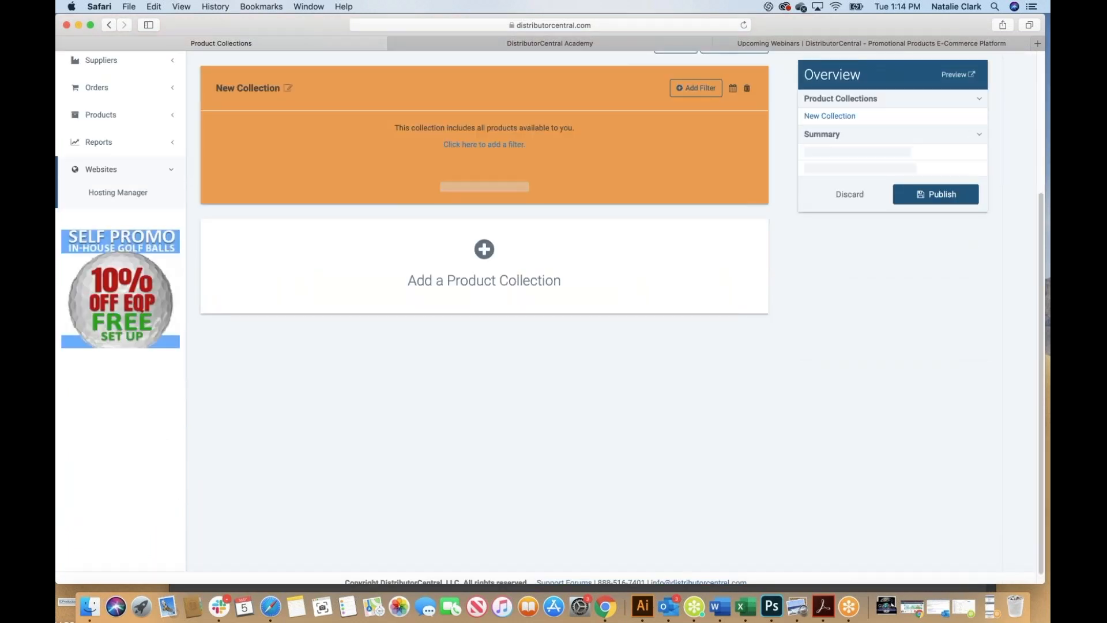
click(287, 103)
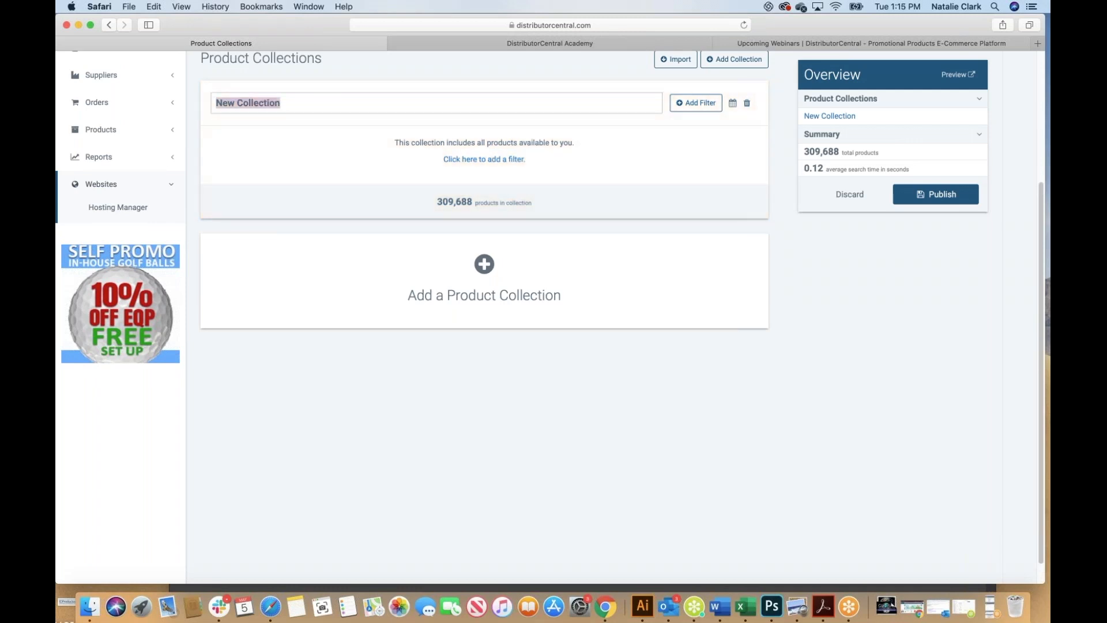
text(New Products)
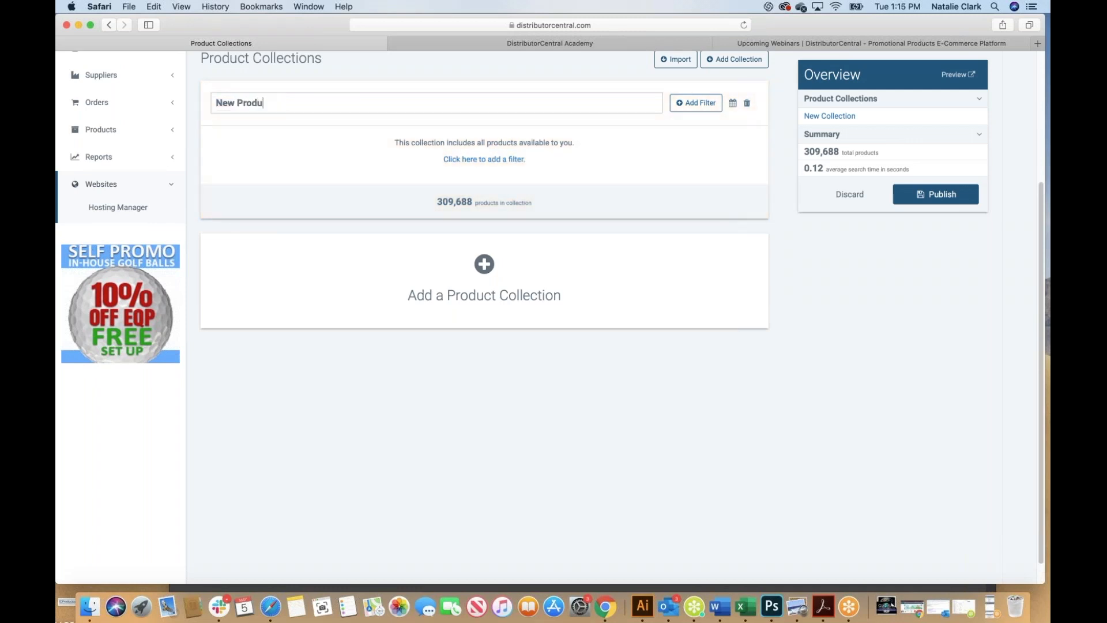
click(282, 145)
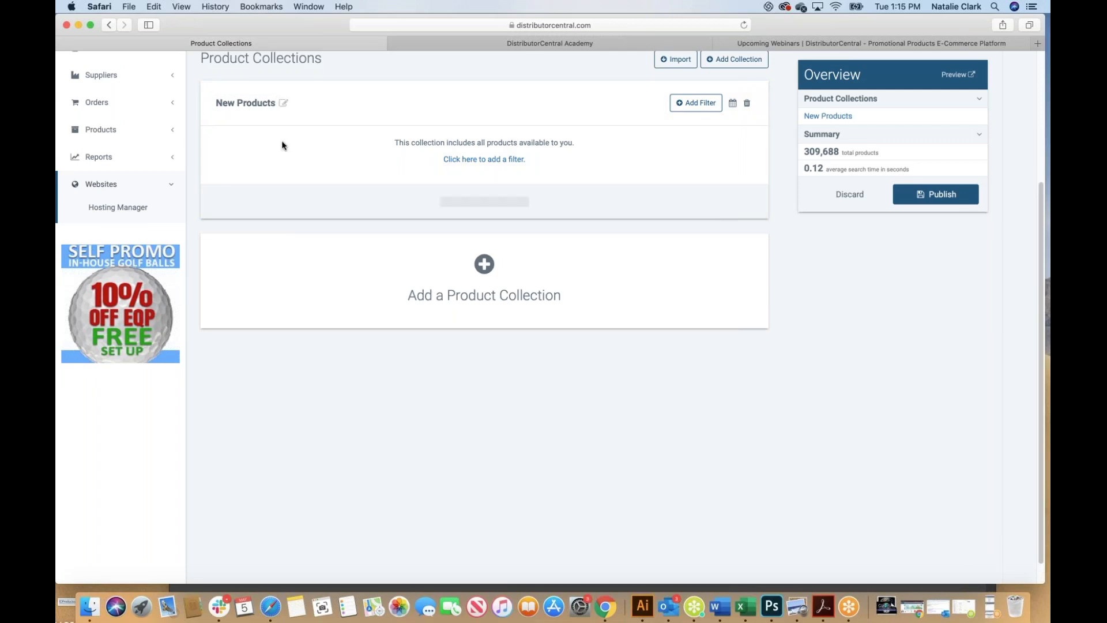
Add a New Product filter set to True to the New Products collection, including only matching products
click(698, 105)
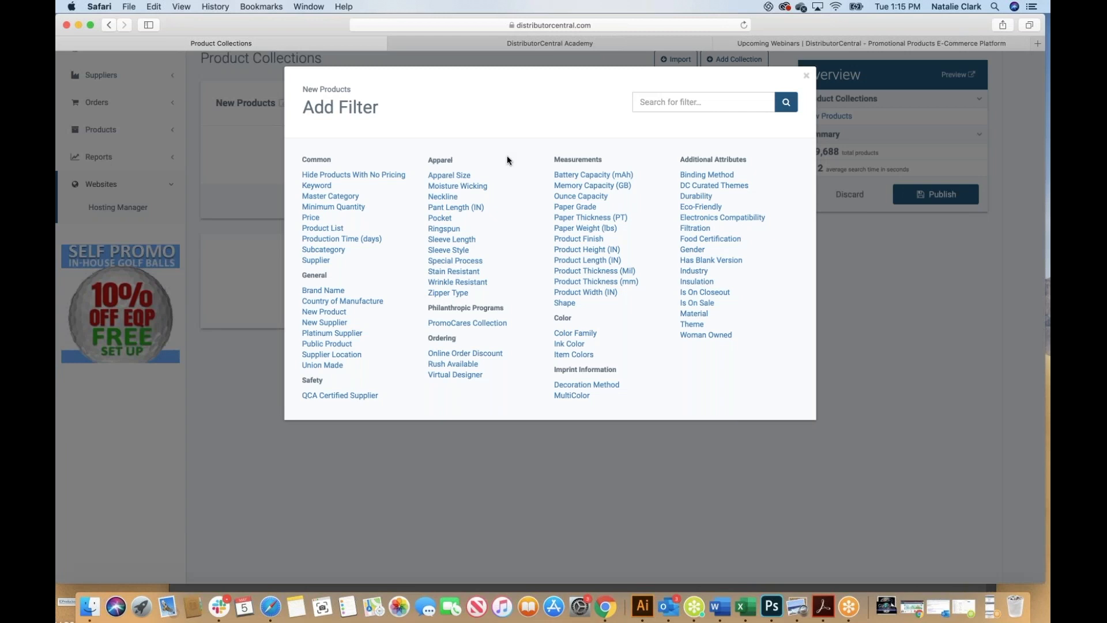
click(328, 312)
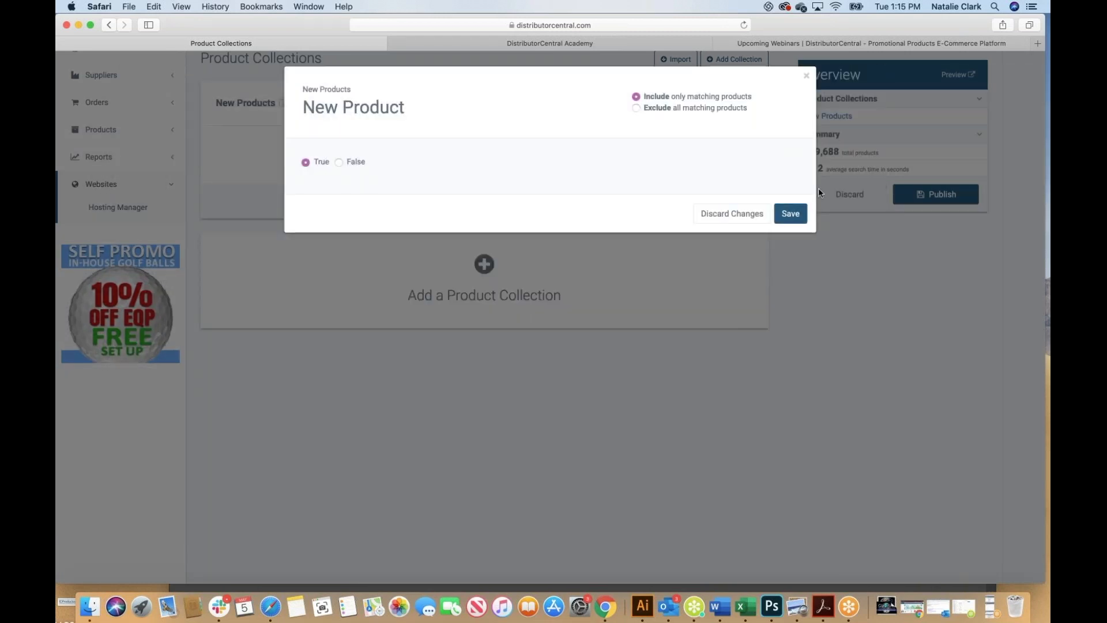
click(791, 214)
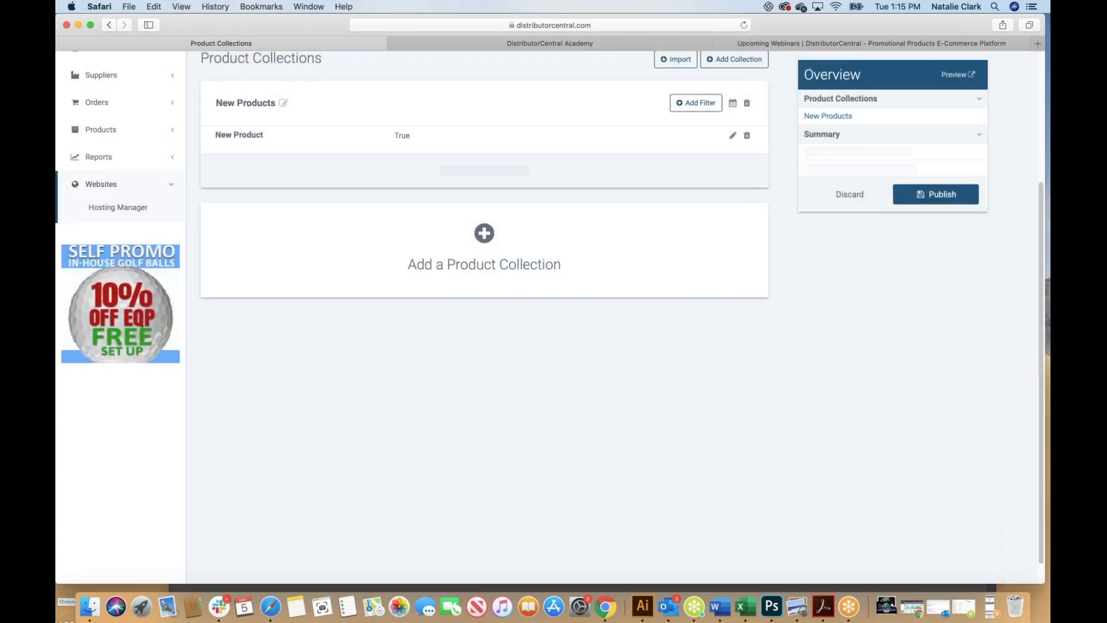
Preview the website with the unpublished collection changes and look through the product search results
scroll(484, 289, up, 6)
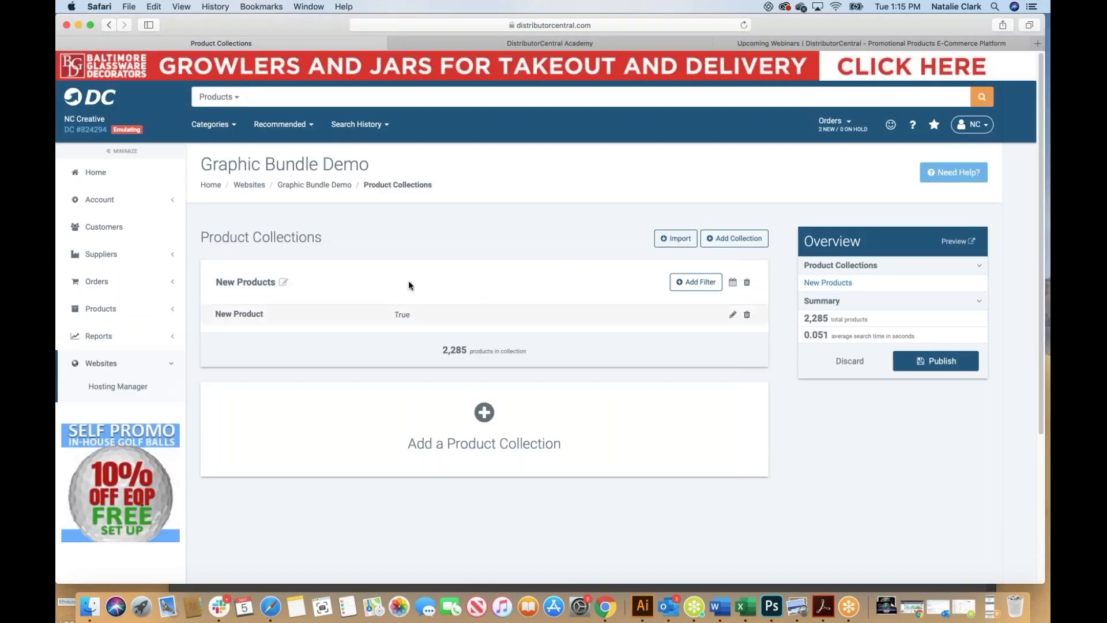
click(958, 246)
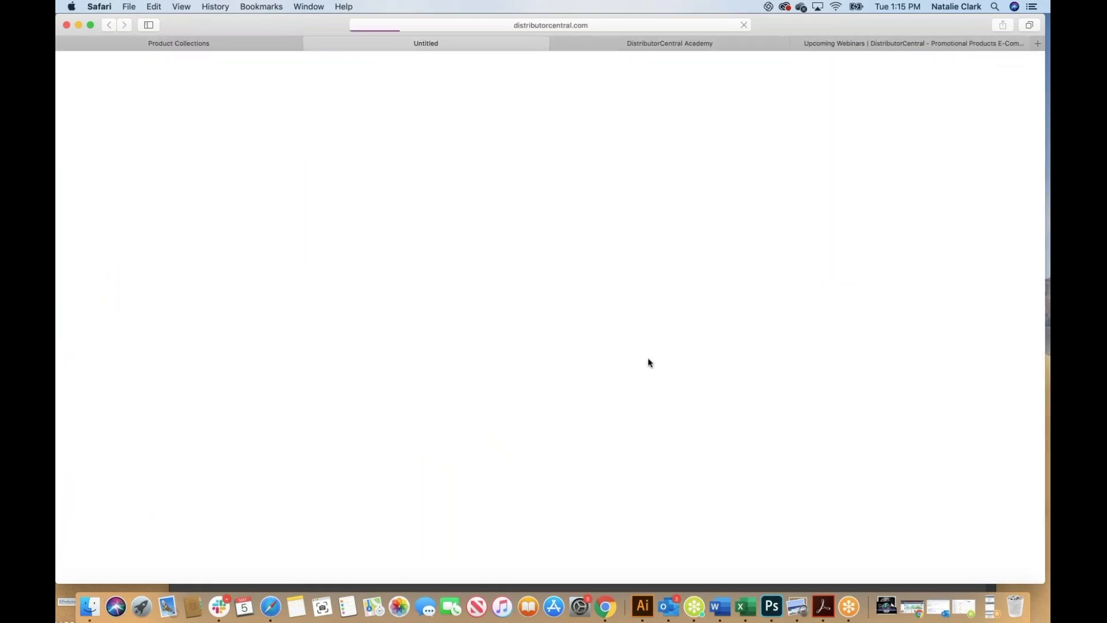
scroll(529, 444, down, 5)
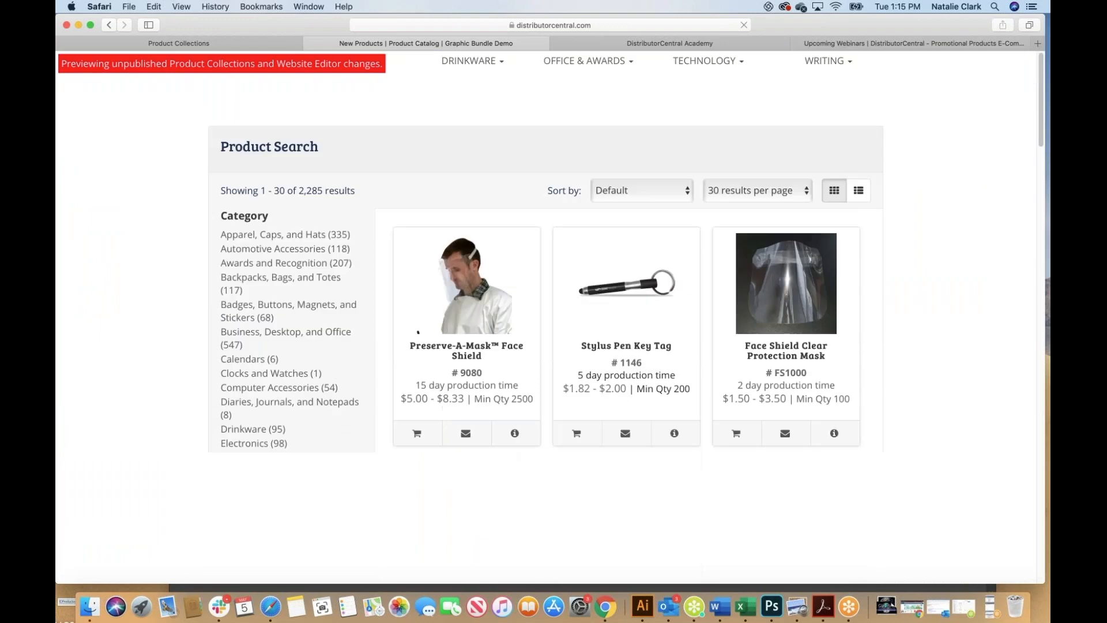
scroll(577, 260, up, 5)
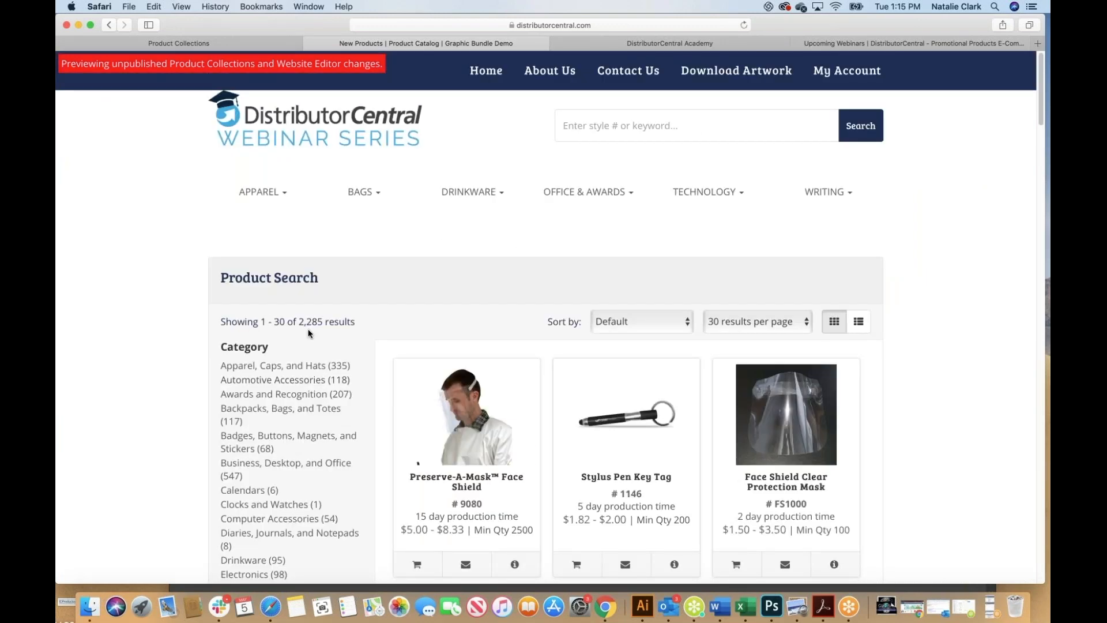
scroll(631, 447, down, 3)
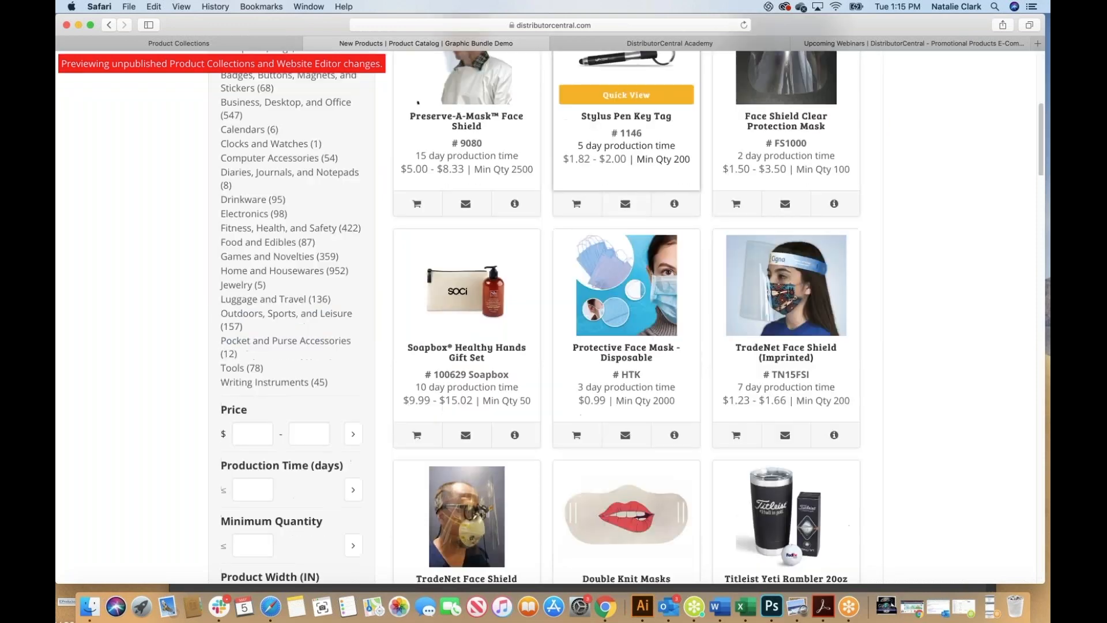
scroll(634, 448, up, 3)
scroll(634, 448, down, 12)
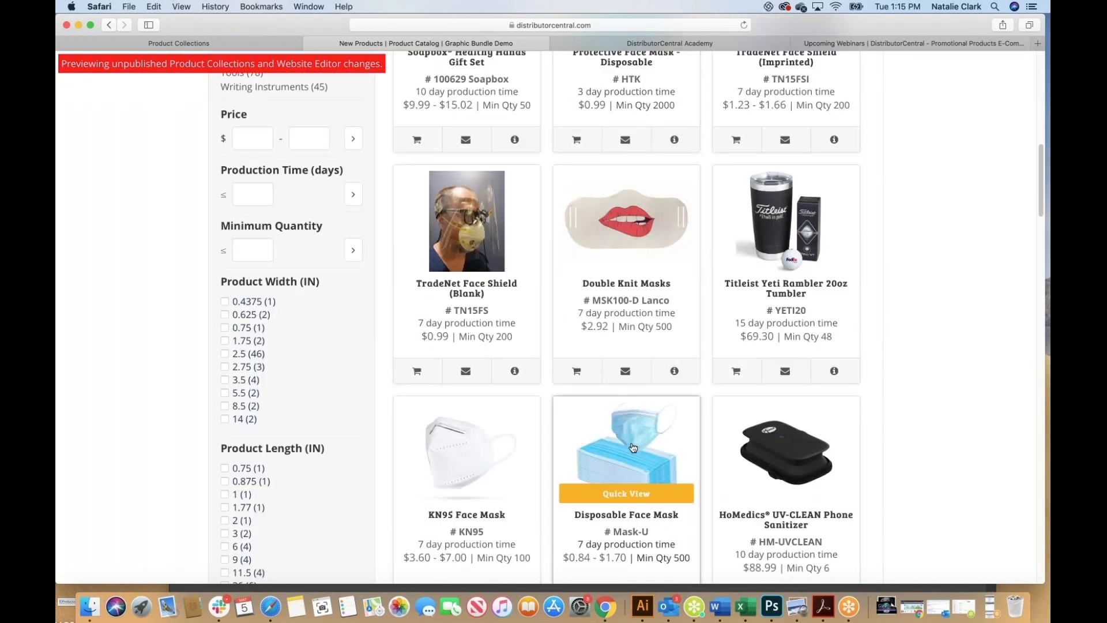
scroll(634, 448, up, 12)
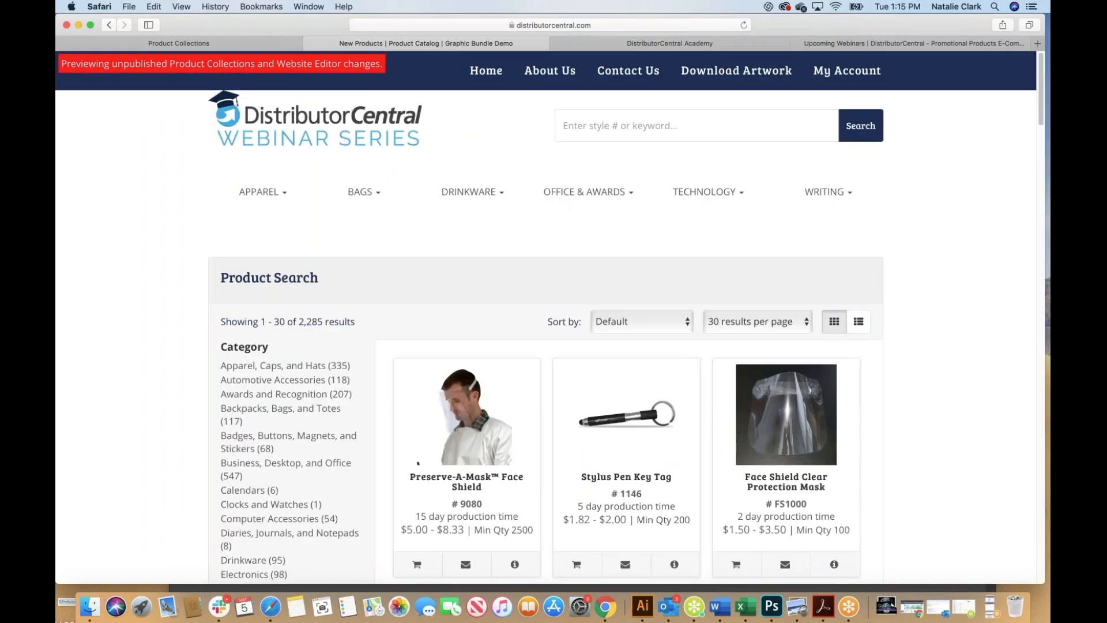
Return to the Product Collections page and publish all changes to the website
click(206, 47)
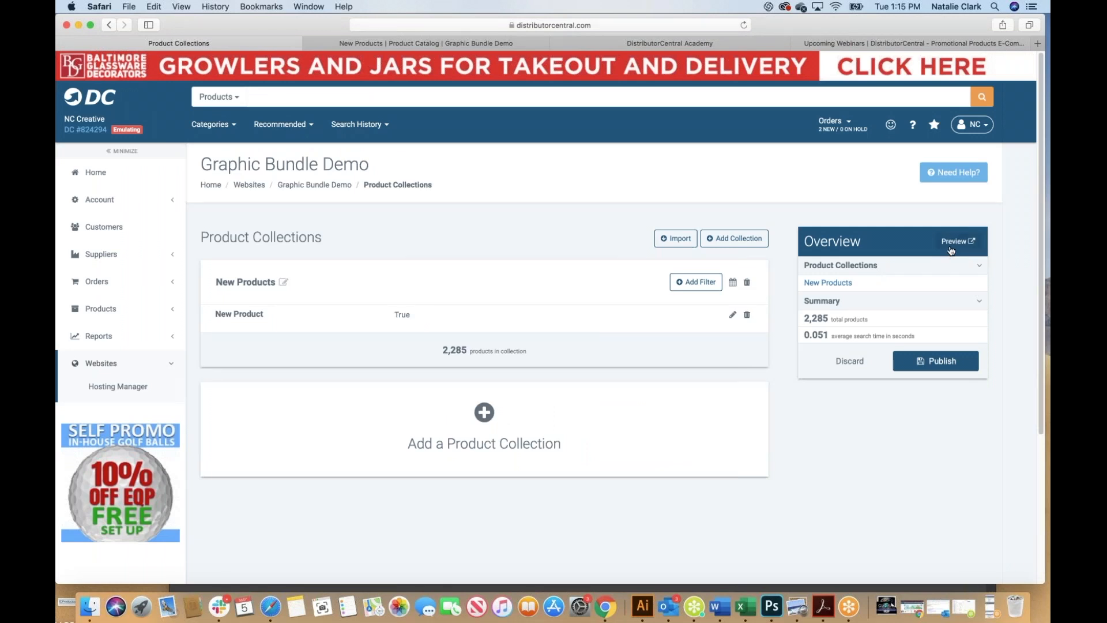
click(941, 366)
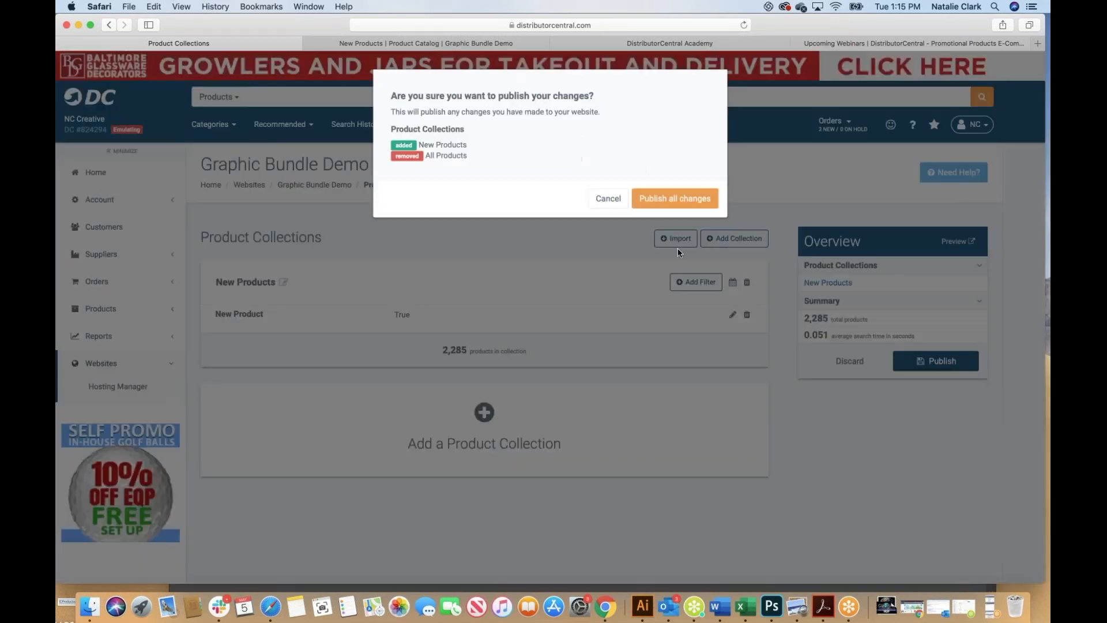
click(674, 200)
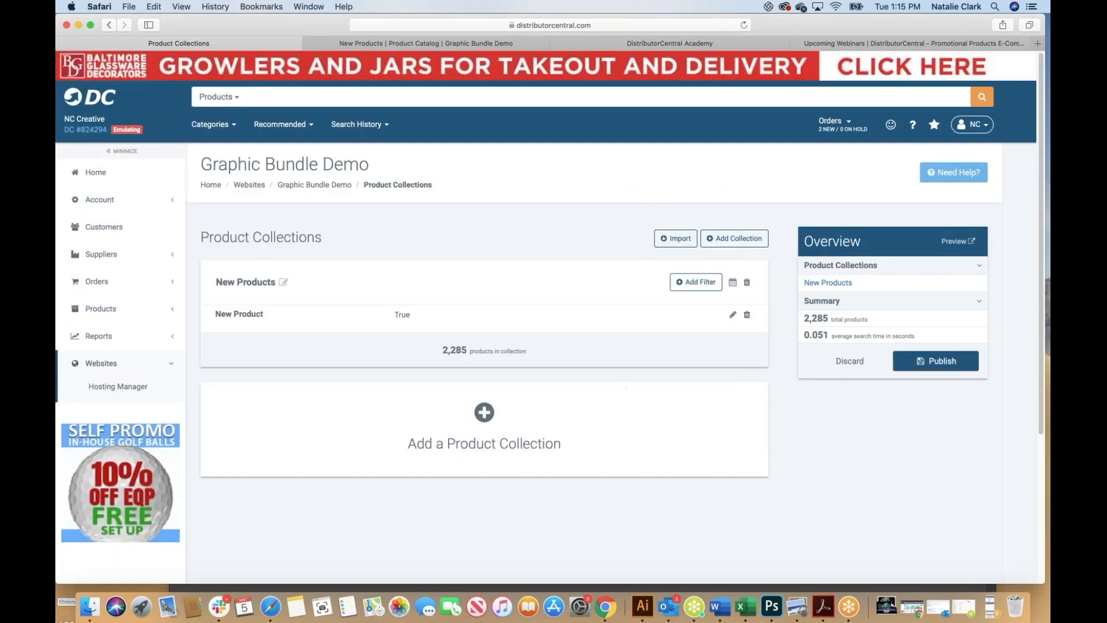
Add a second product collection and name it Under $1
click(485, 412)
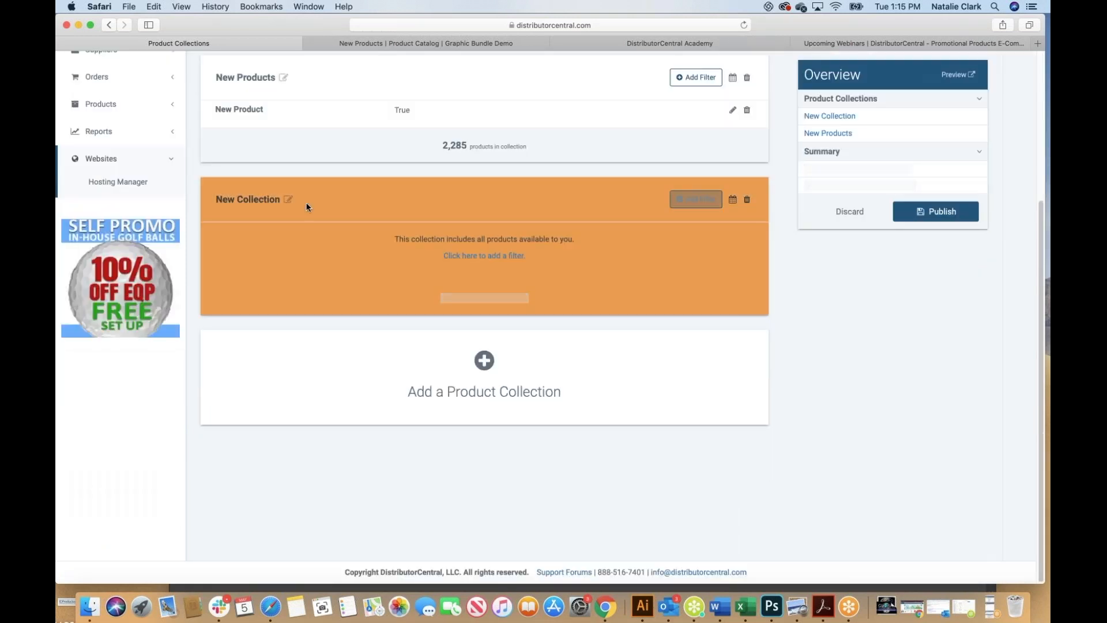
click(287, 201)
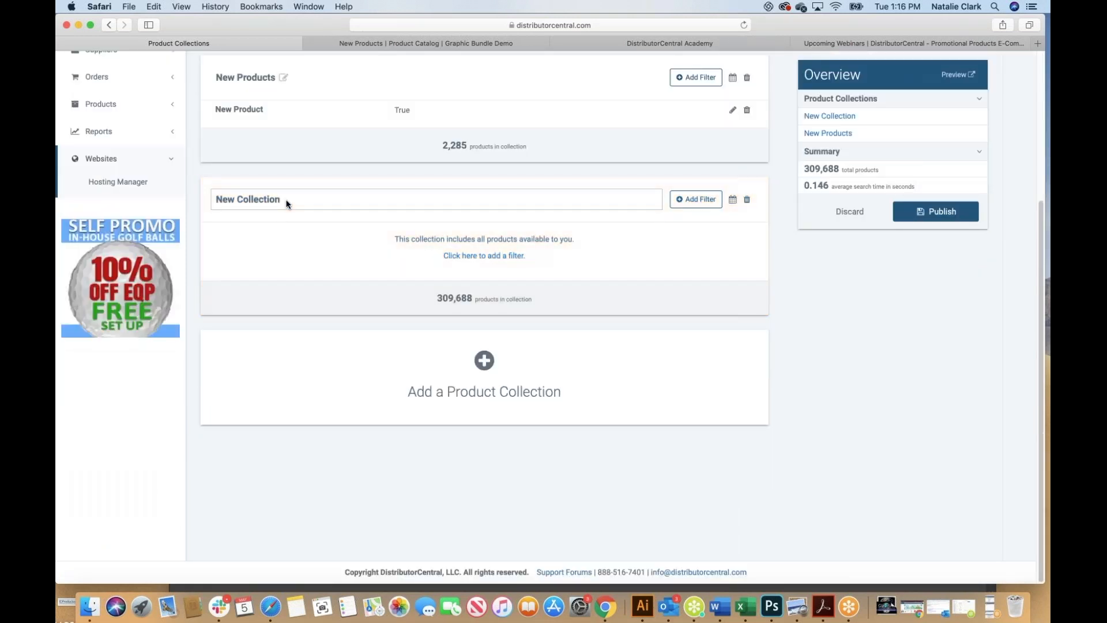
key(super+a)
text(Under $1)
Add a Price filter to the Under $1 collection with a minimum of 0 and a maximum of 1.00, and save it
click(695, 200)
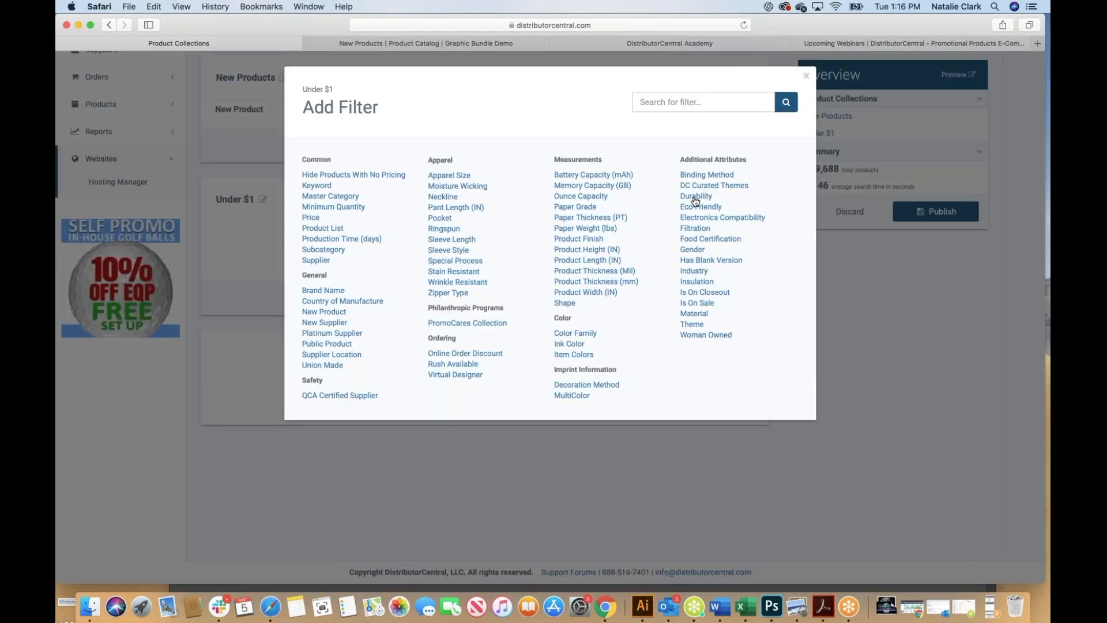
click(311, 218)
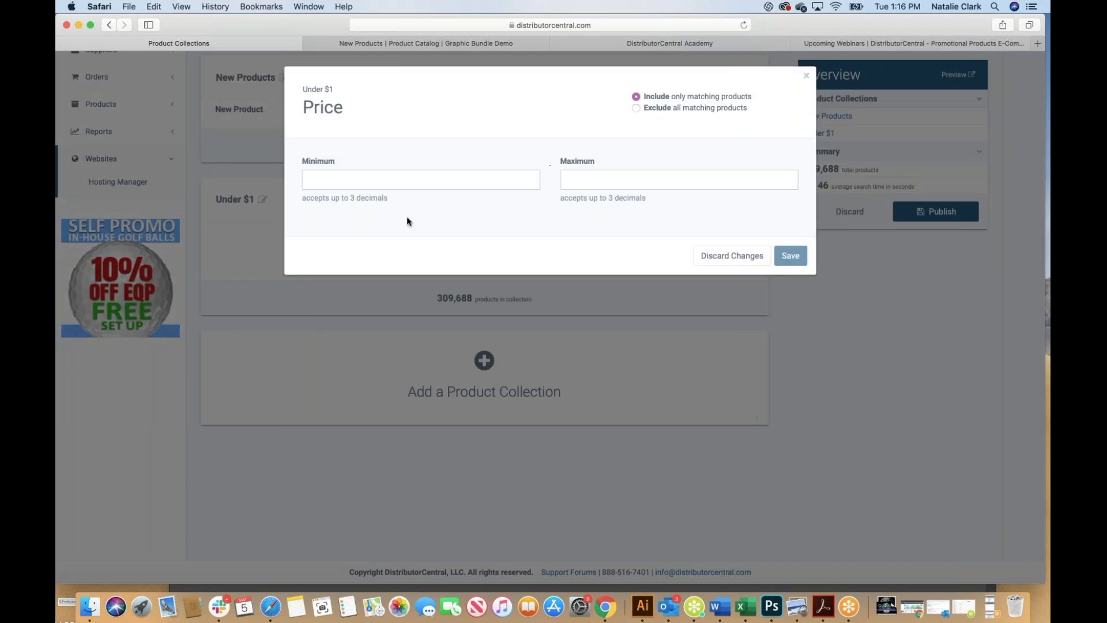
click(423, 181)
text(0)
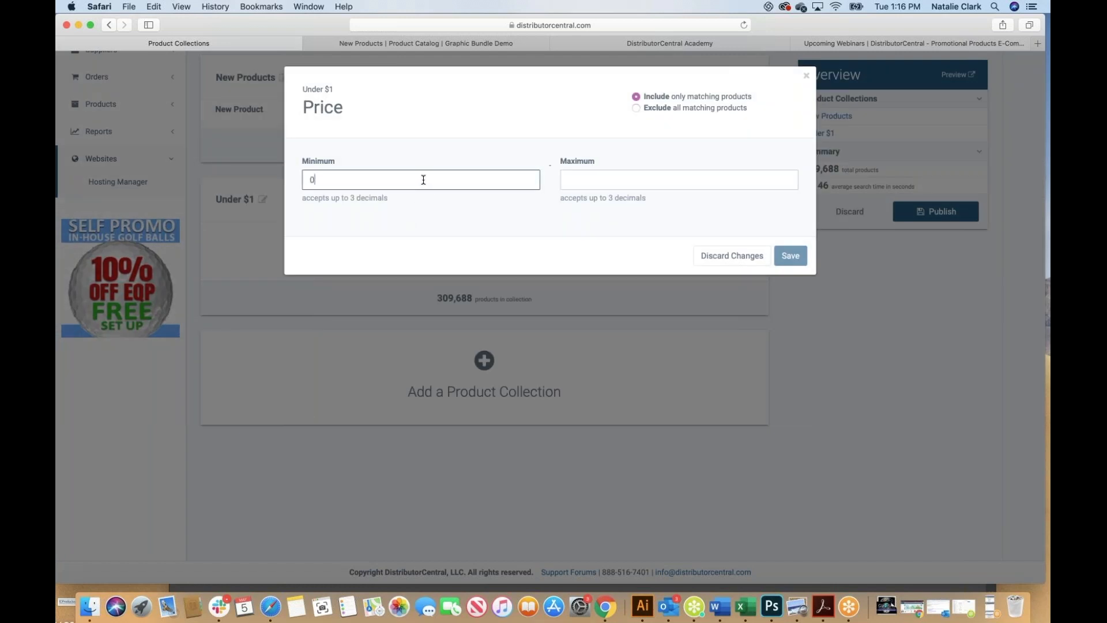
click(605, 183)
text(1)
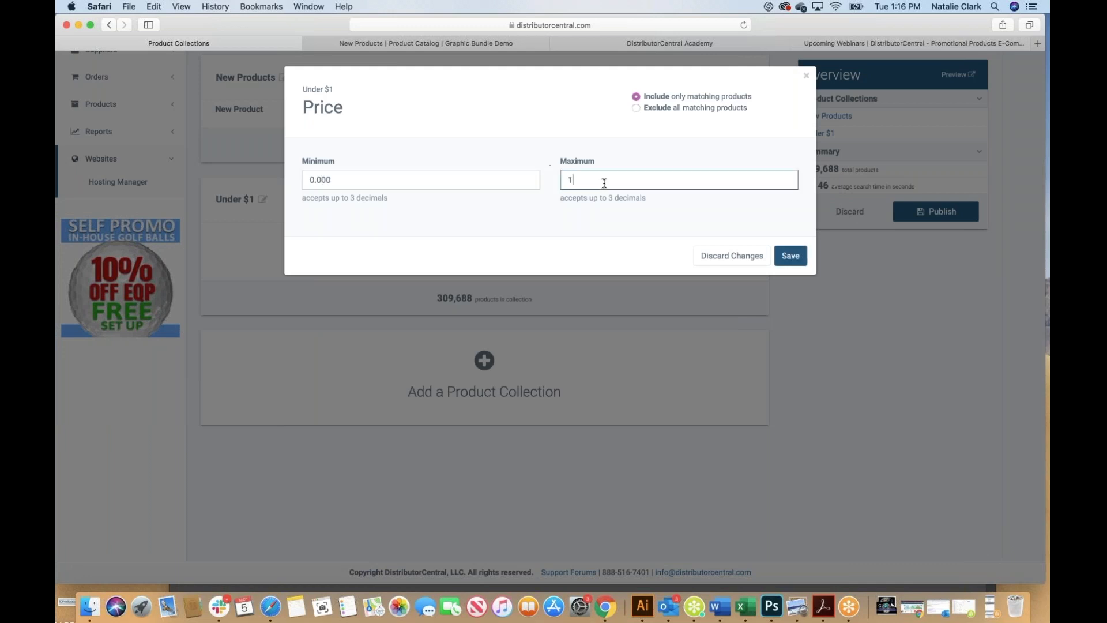
key(BackSpace)
text(0.000)
key(BackSpace)
key(BackSpace)
key(BackSpace)
key(BackSpace)
key(BackSpace)
text(1.00)
click(789, 257)
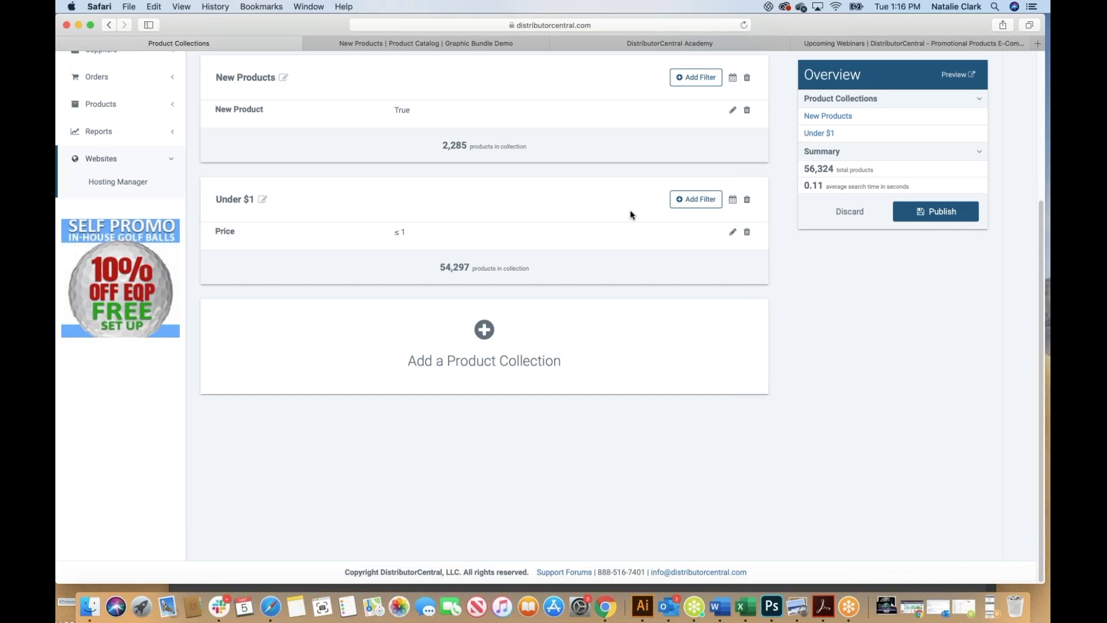
click(693, 205)
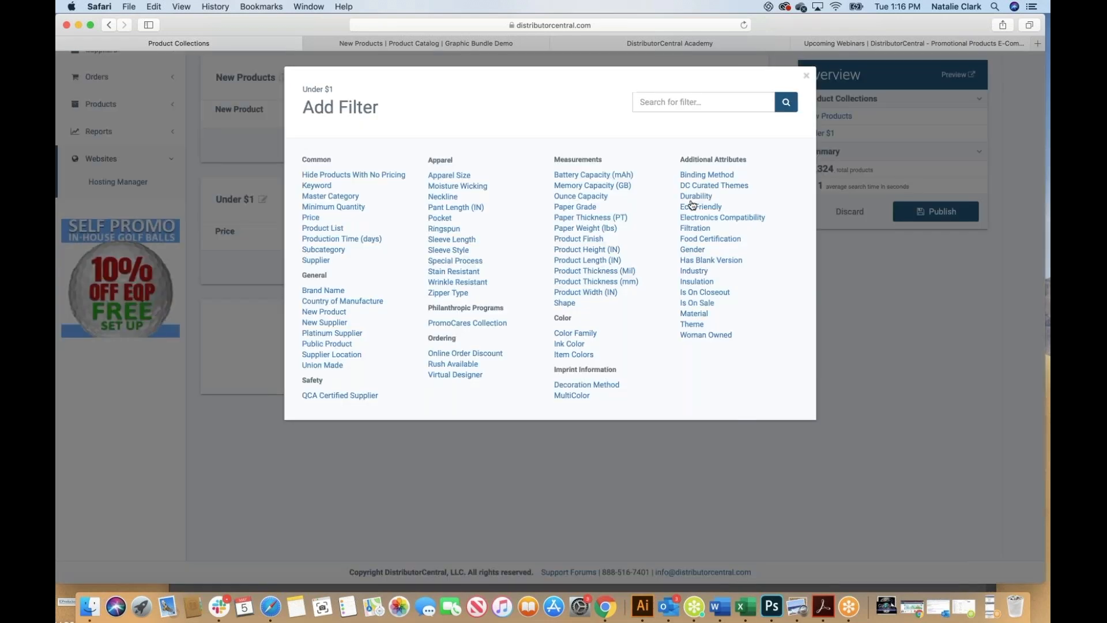
click(339, 197)
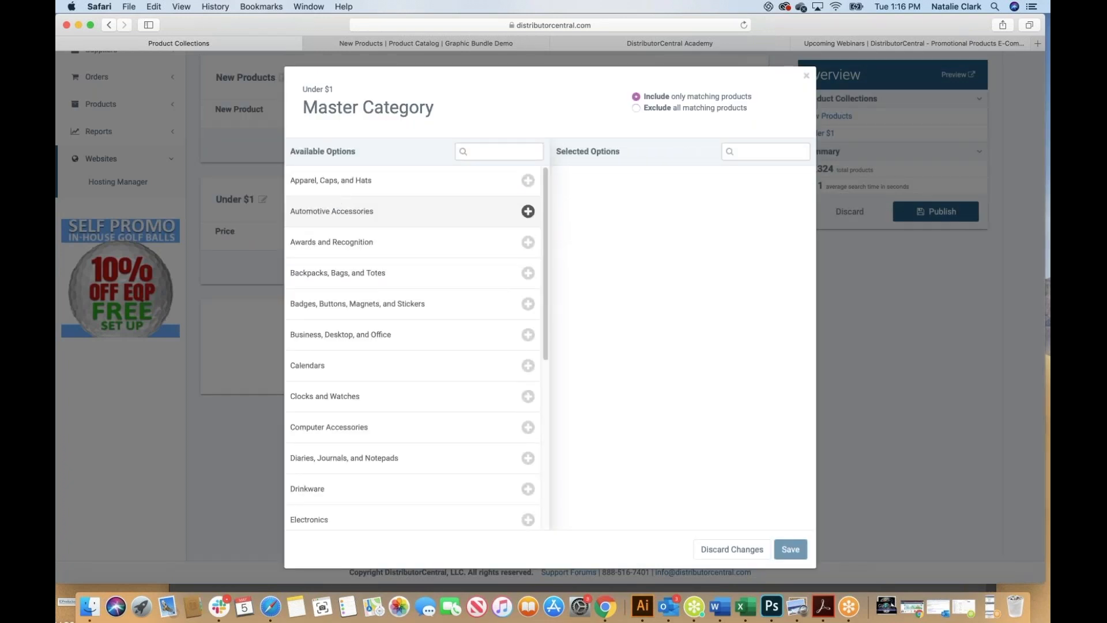
click(415, 276)
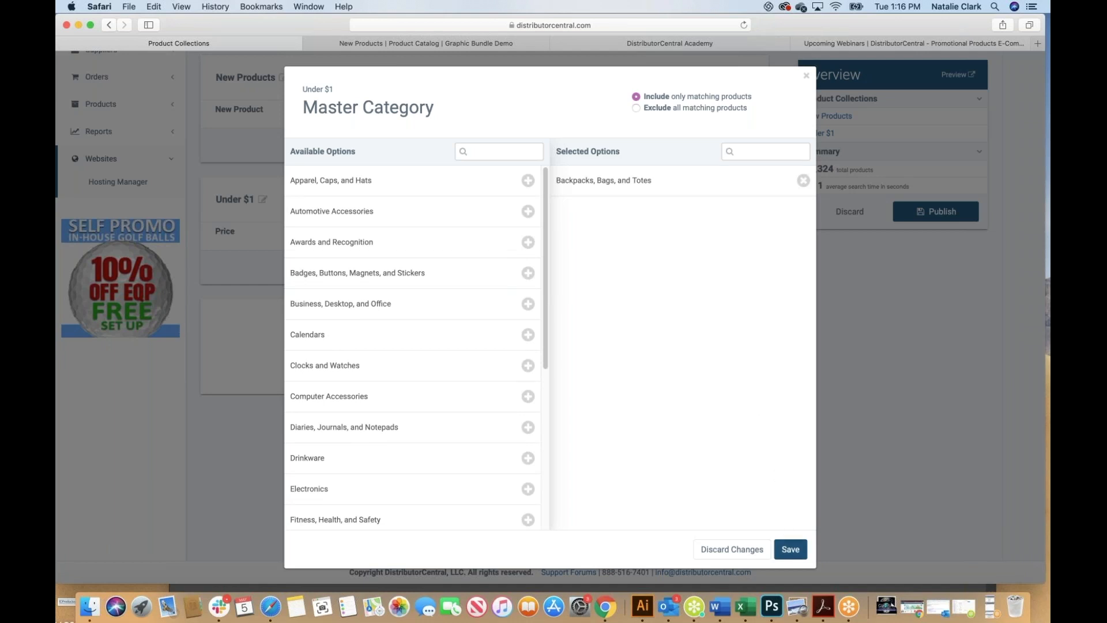
click(803, 181)
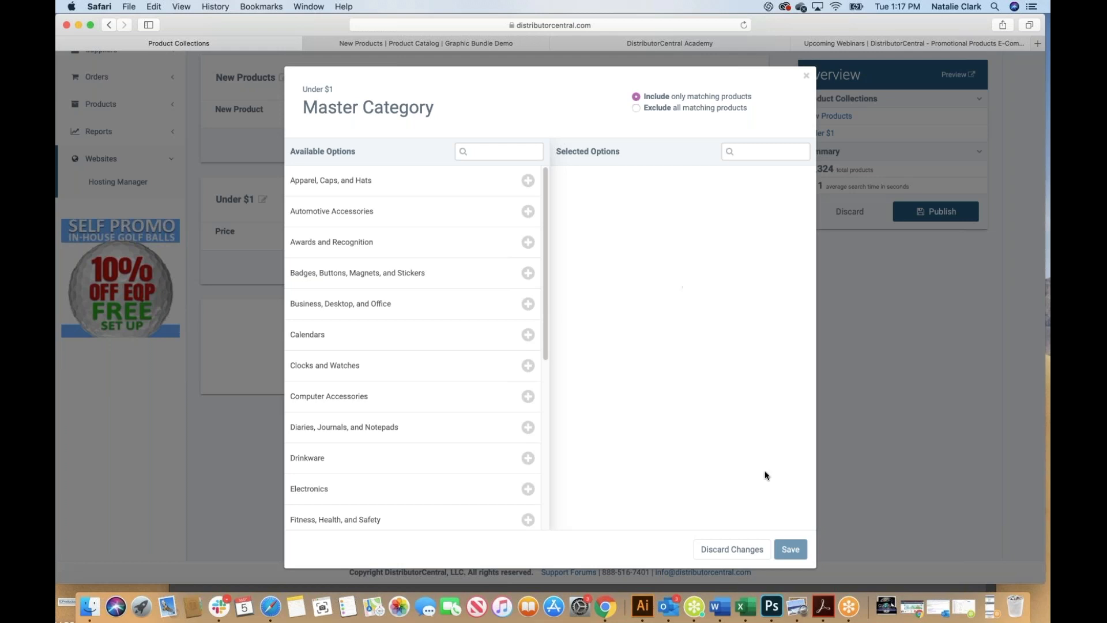
click(806, 80)
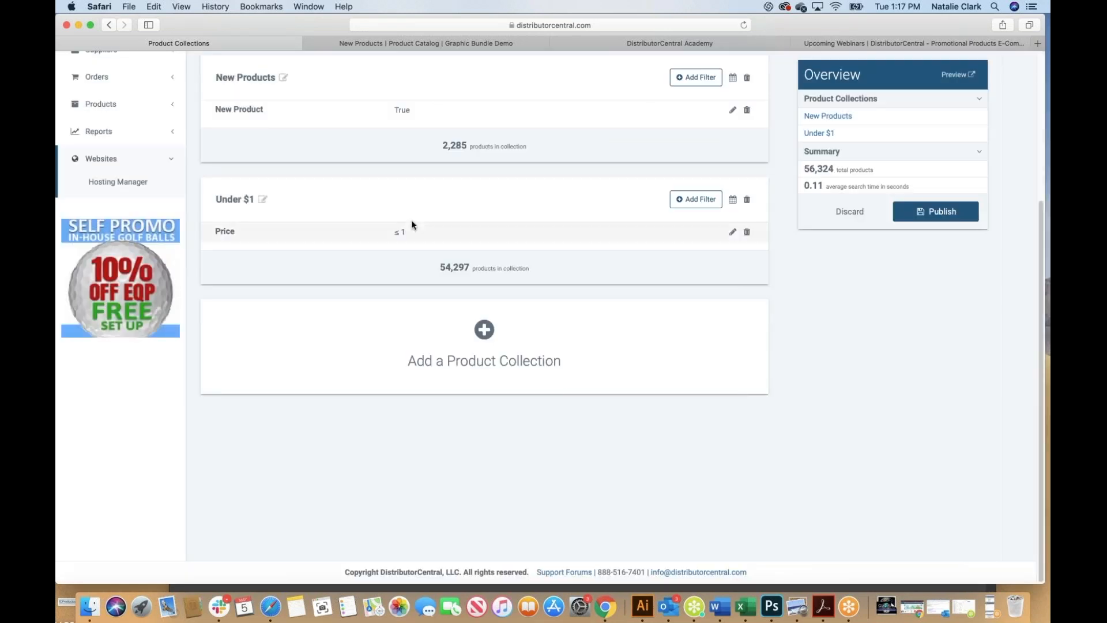
Add a third product collection and name it Quick Turn
click(484, 332)
click(288, 320)
triple_click(271, 320)
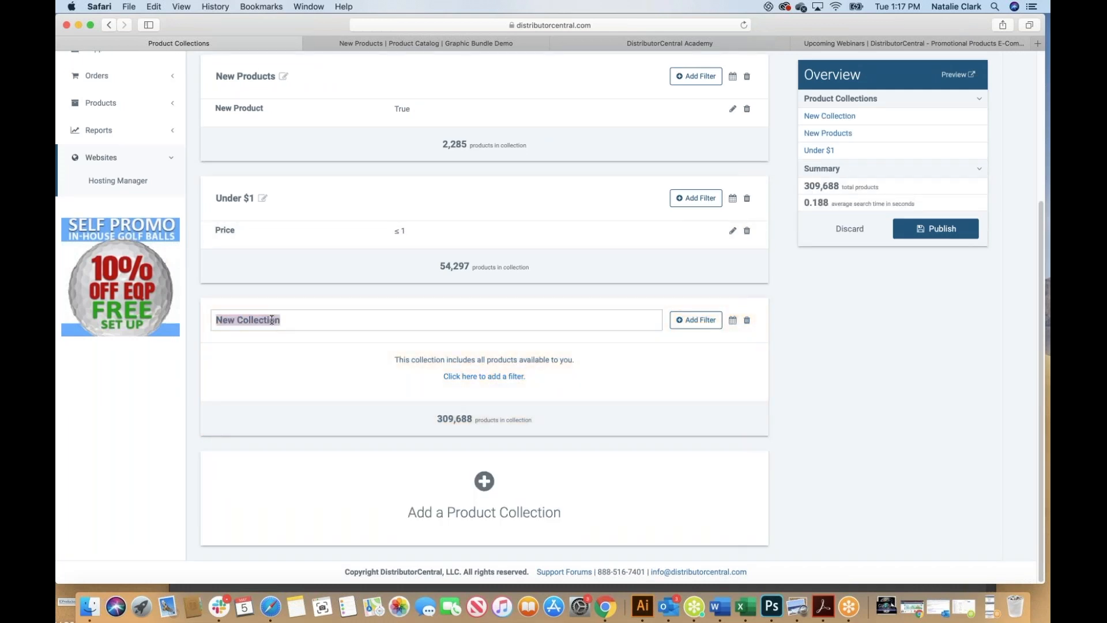
text(Quick Turn)
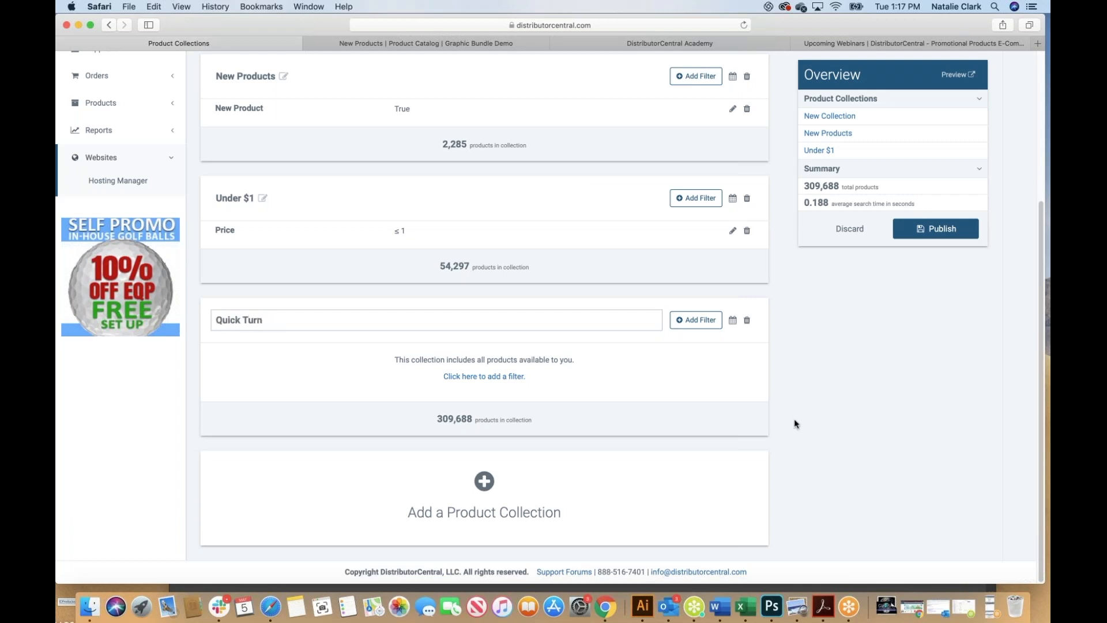
Add a Production Time (days) filter with a maximum of 1 to the Quick Turn collection and save it
click(691, 325)
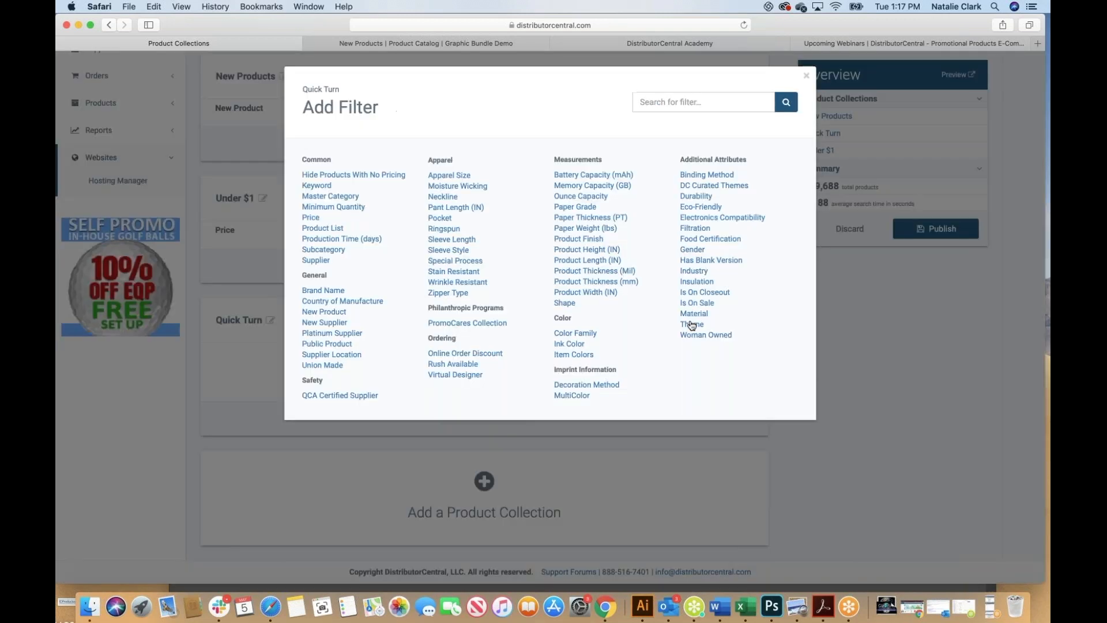
click(354, 240)
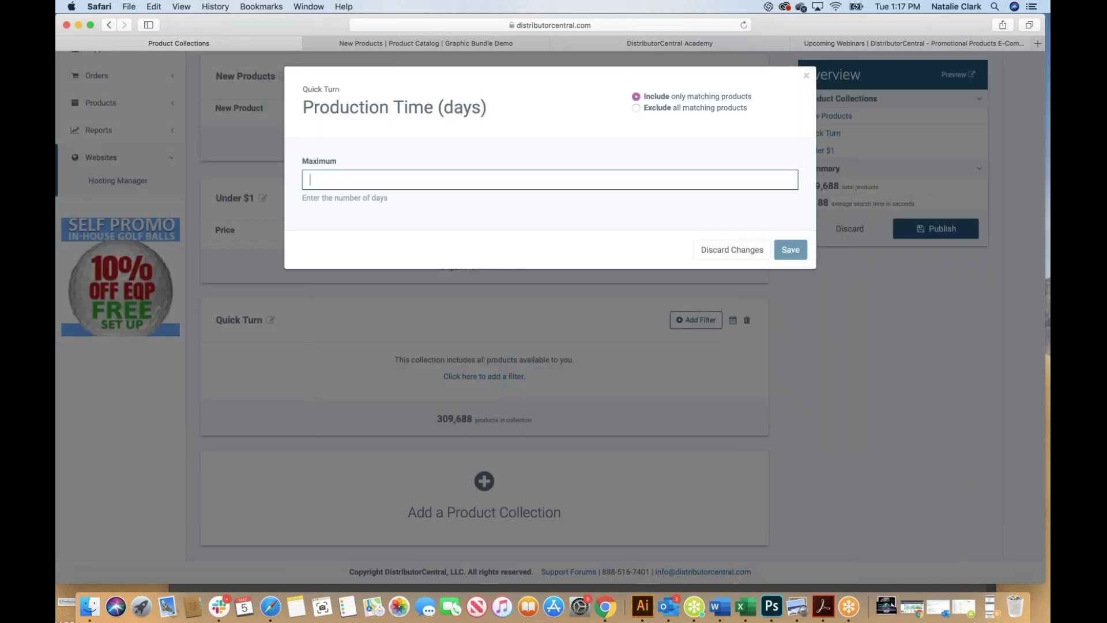
text(1)
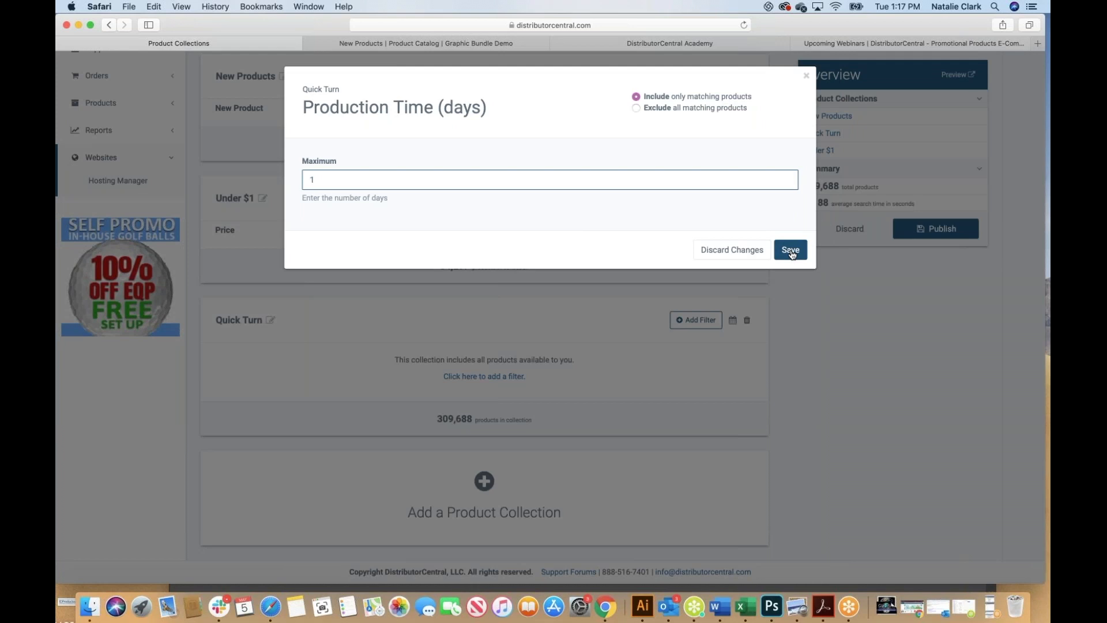
click(791, 250)
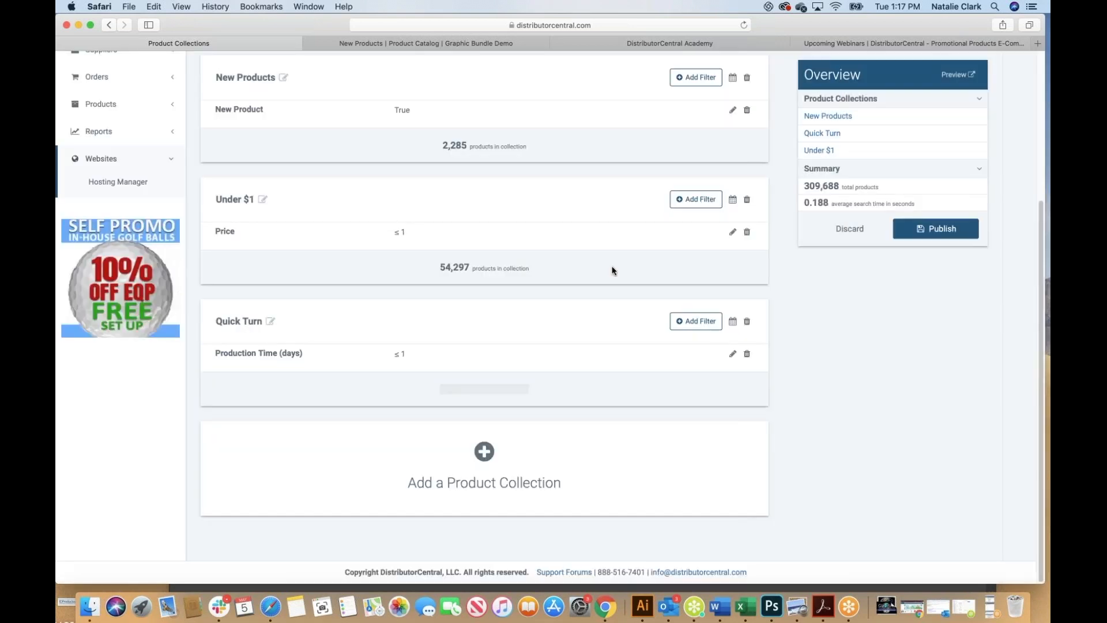
Add a Rush Available filter set to True to the Quick Turn collection and save it
click(698, 327)
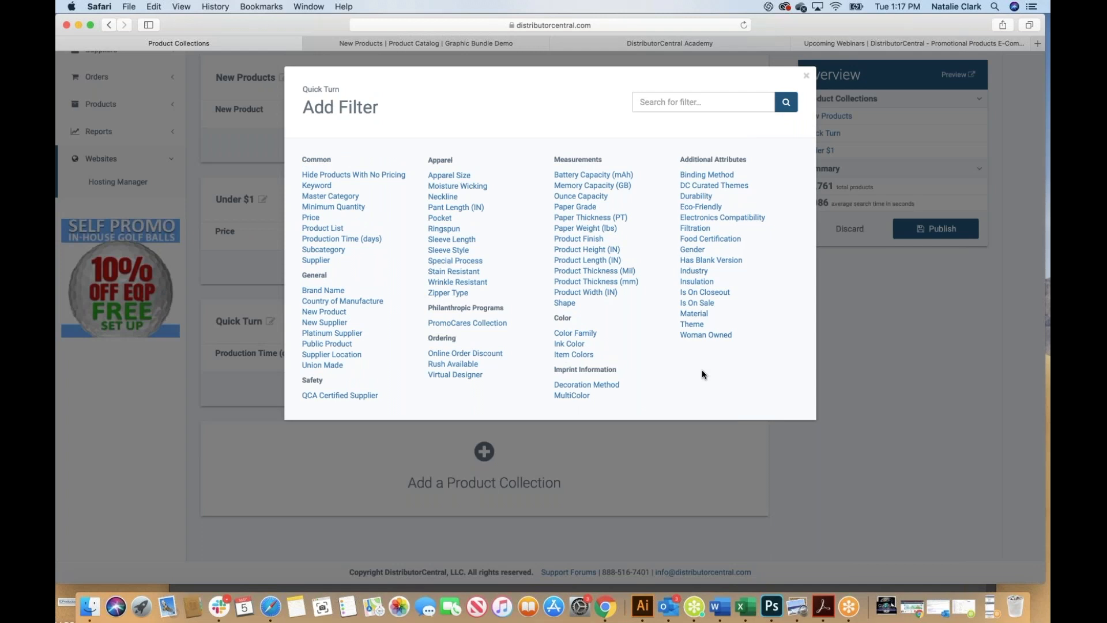
click(439, 365)
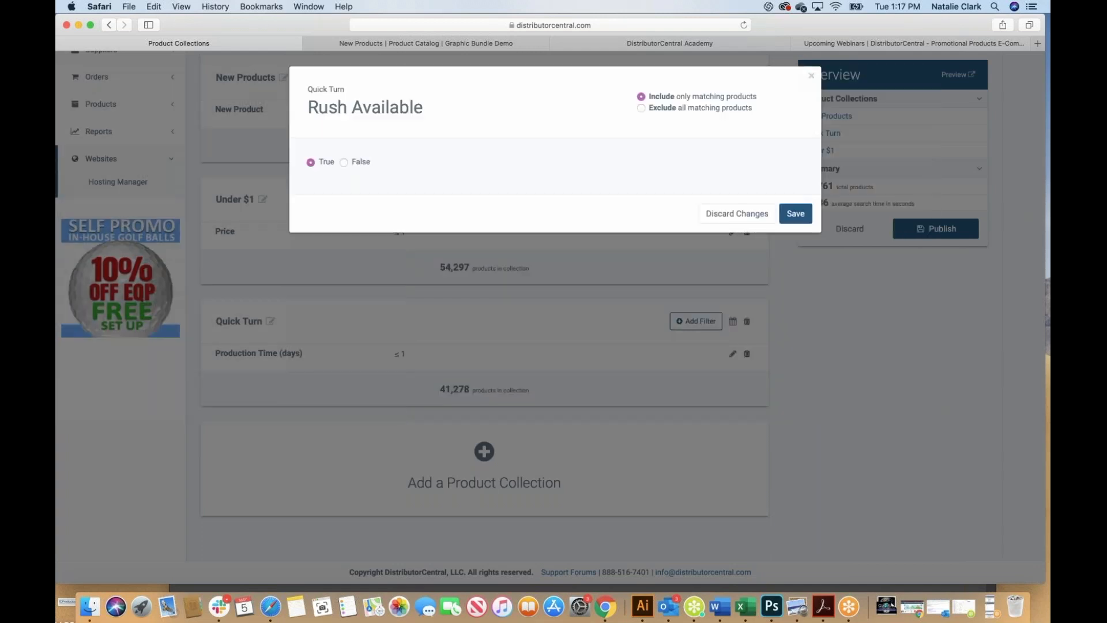
click(791, 214)
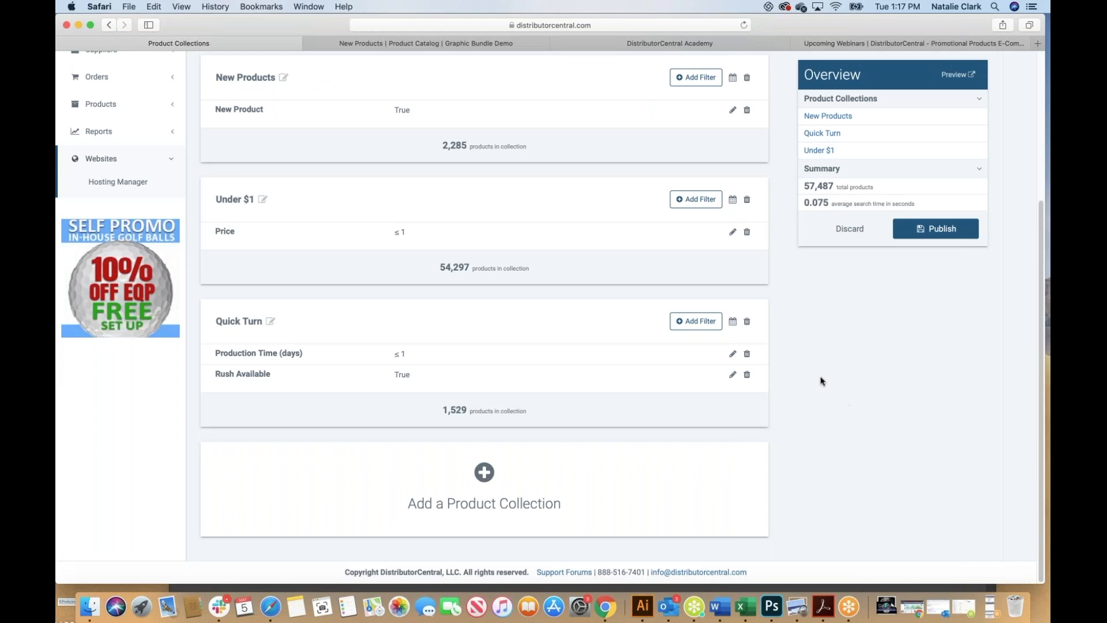
Add another product collection below Quick Turn and name it Promotional Products
click(485, 473)
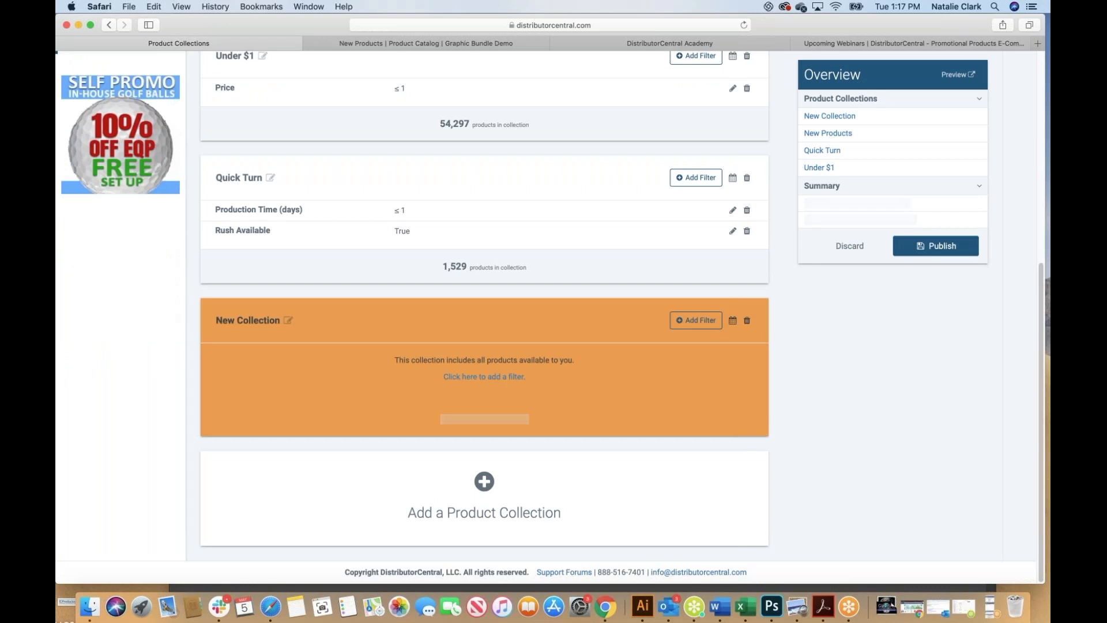
click(288, 320)
double_click(274, 319)
triple_click(273, 319)
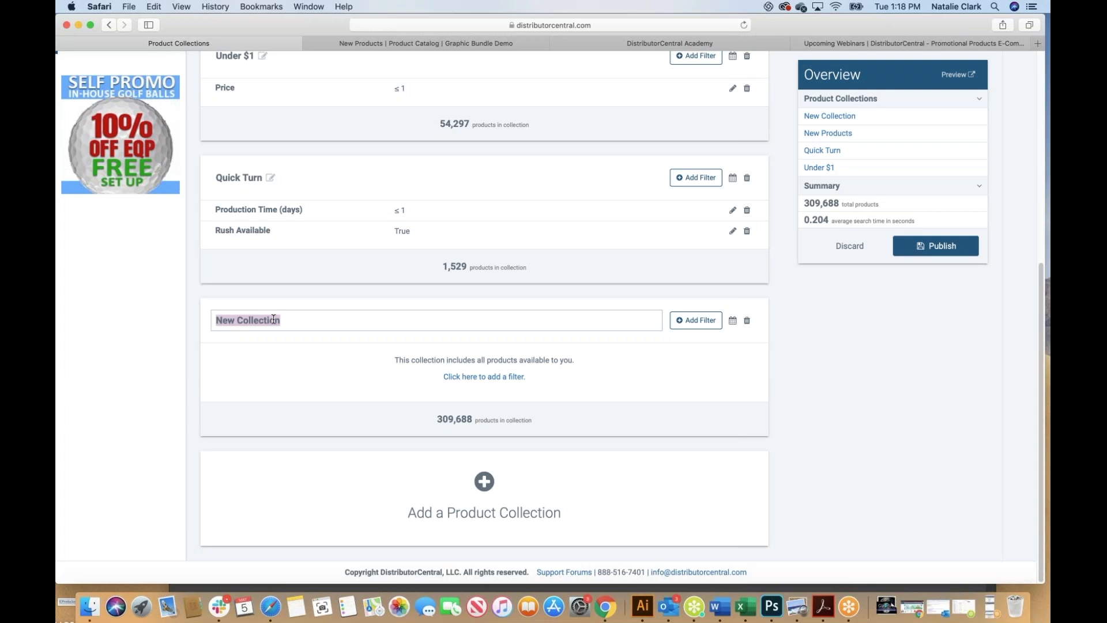
text(Promotional Pro)
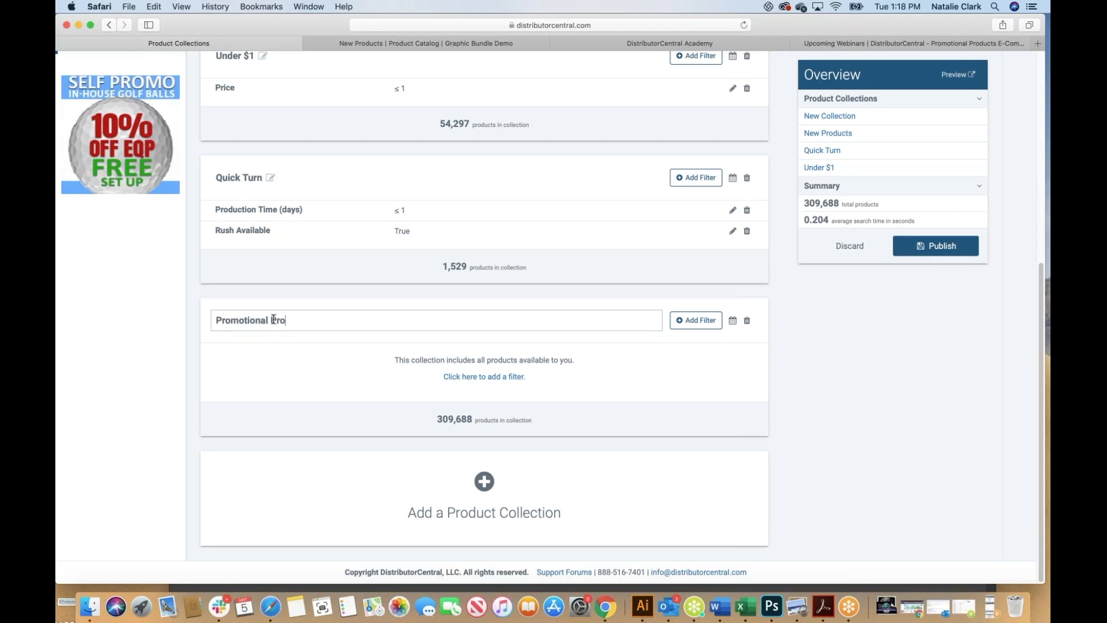
text(ducts)
Add a Master Category filter to the Promotional Products collection that excludes Awards and Recognition, and save it
click(696, 321)
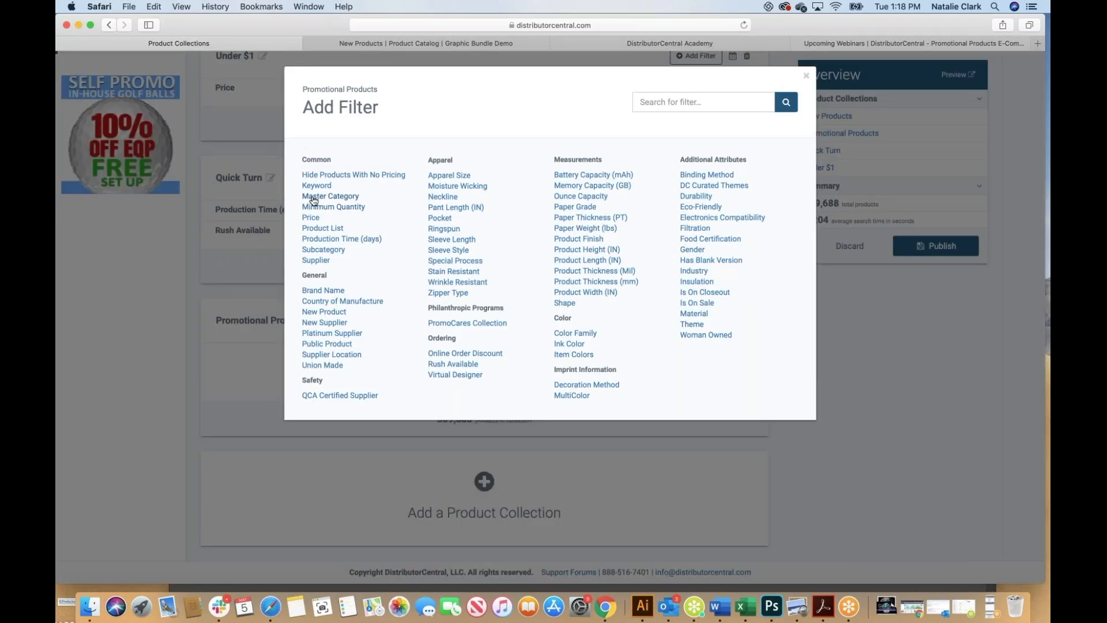
click(314, 198)
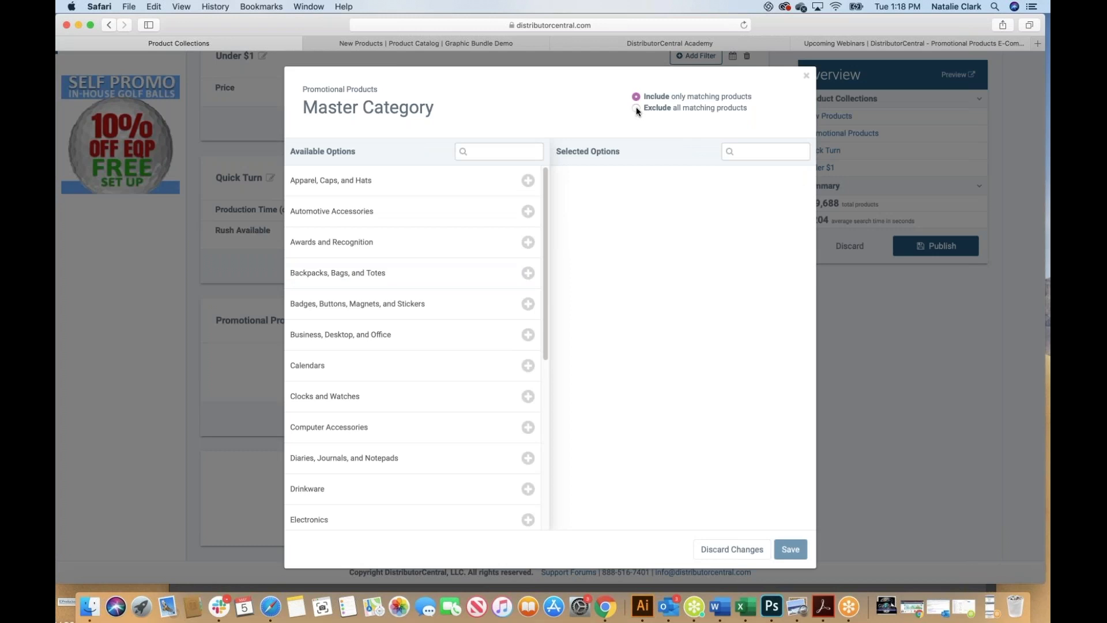
click(351, 245)
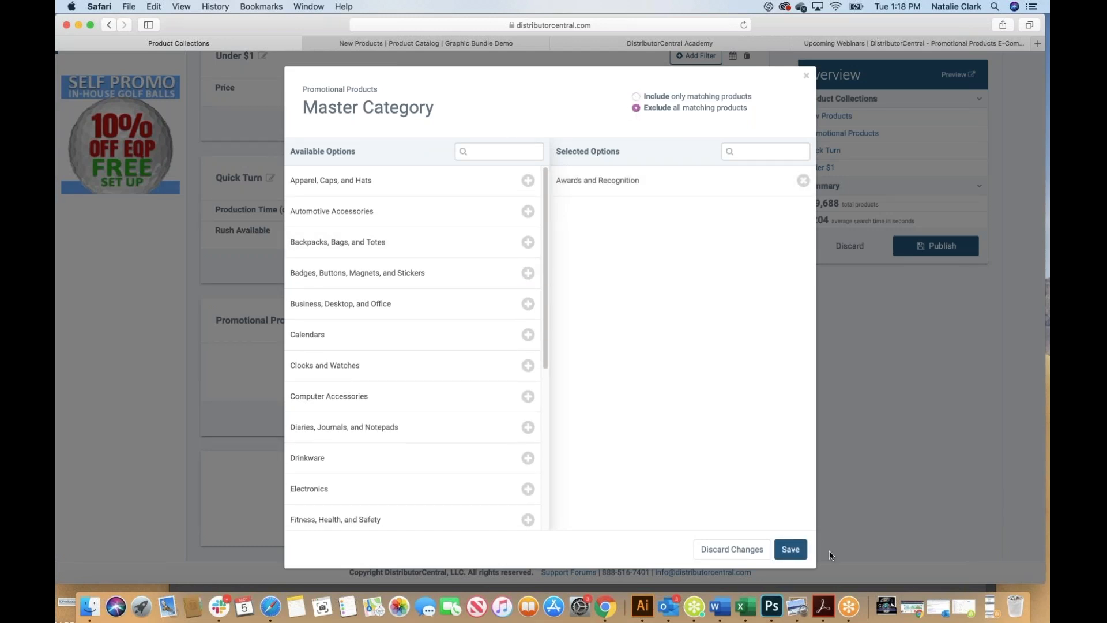
click(790, 551)
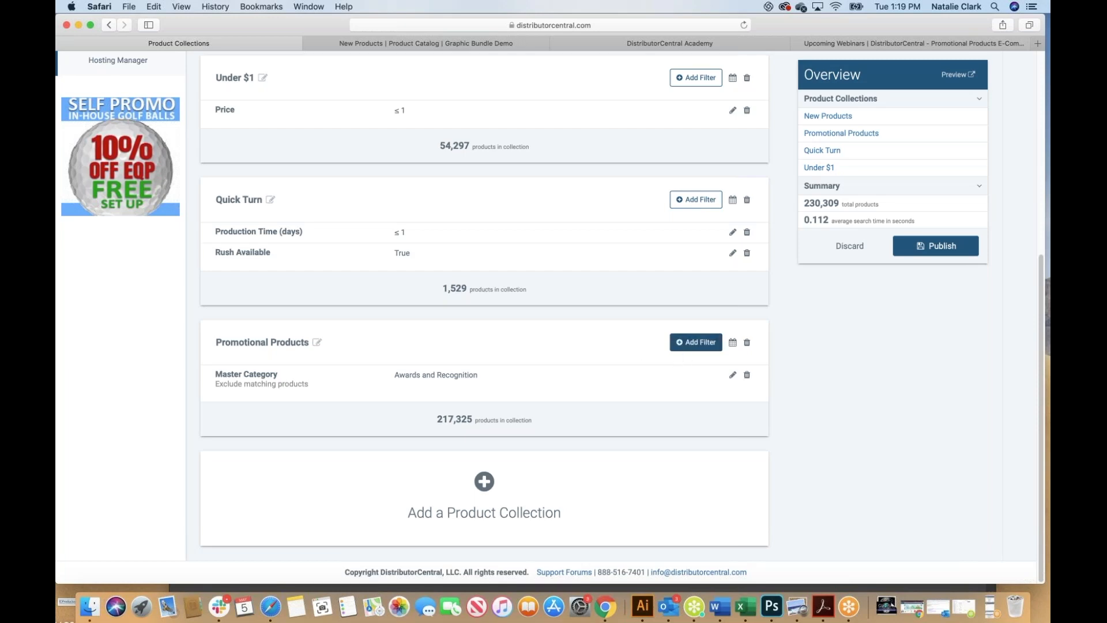
Add Apparel, Caps, and Hats to the excluded master categories of the Promotional Products collection and save the filter
click(697, 342)
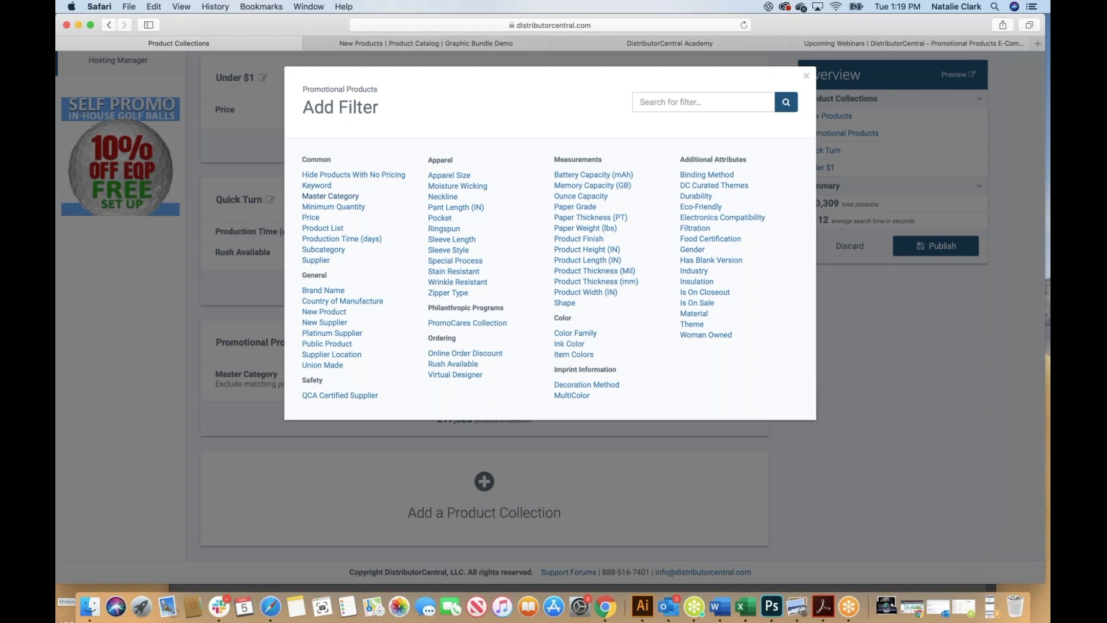
click(336, 197)
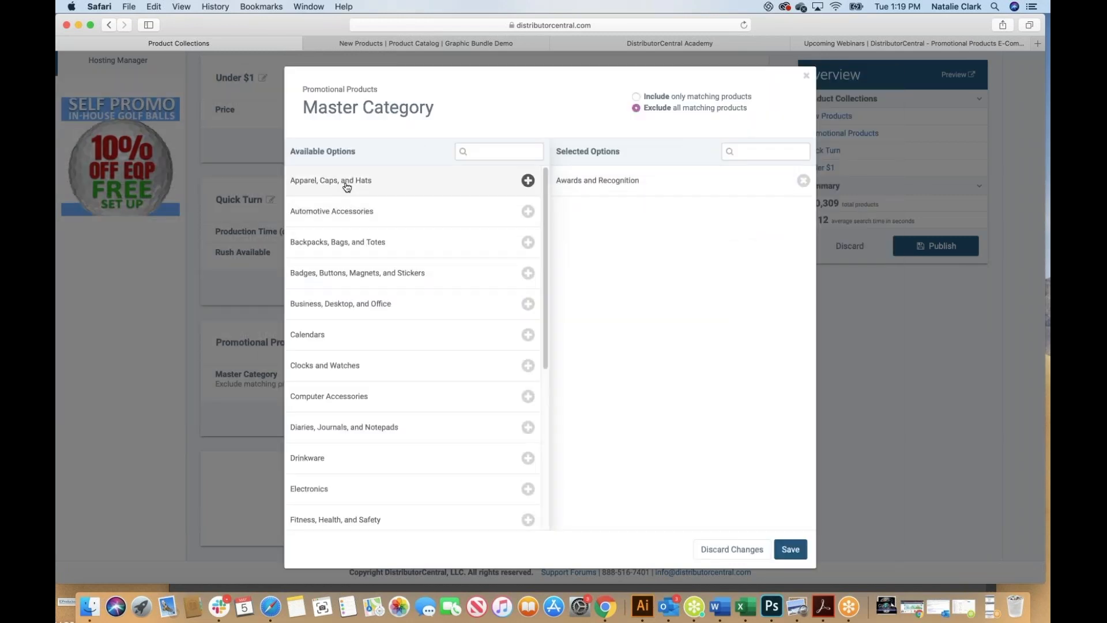
click(346, 186)
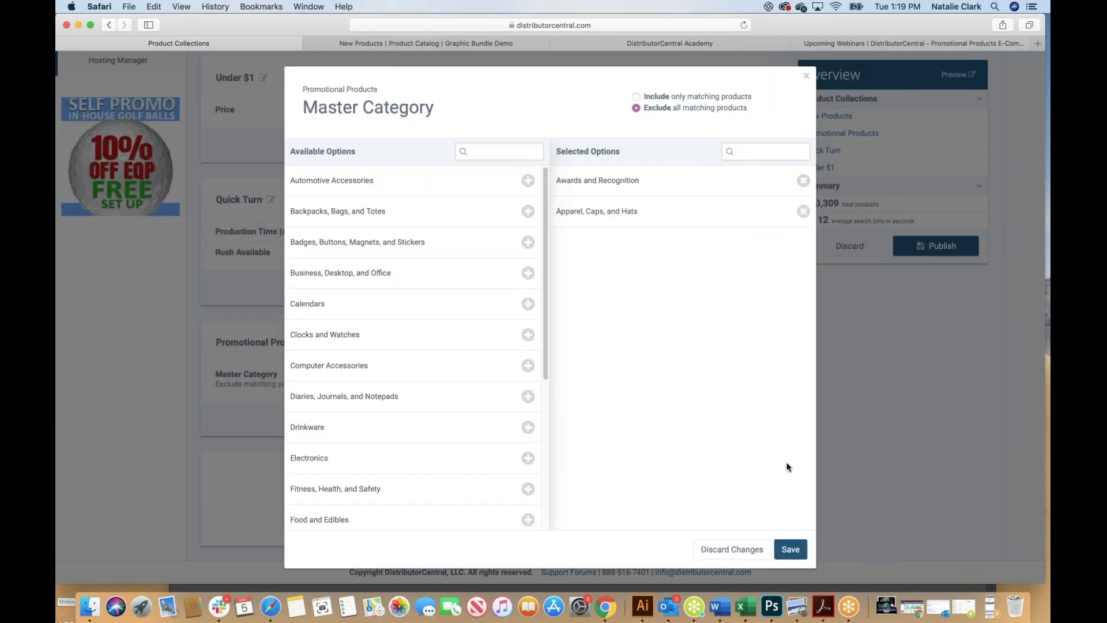
click(795, 550)
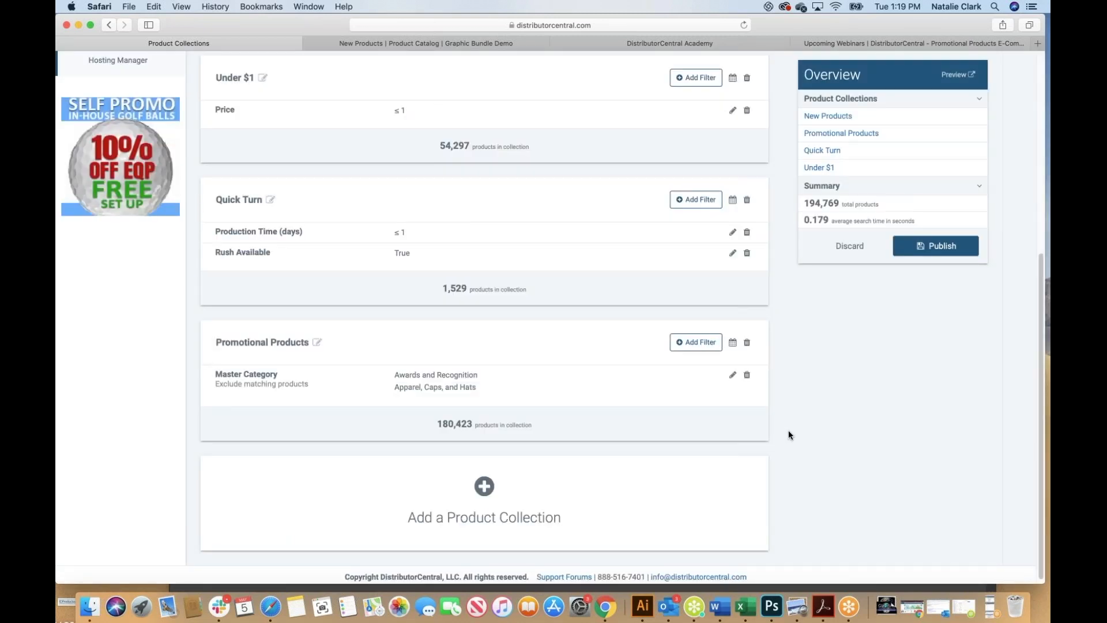
Add a fifth product collection and name it Healthy Habits
scroll(790, 439, down, 1)
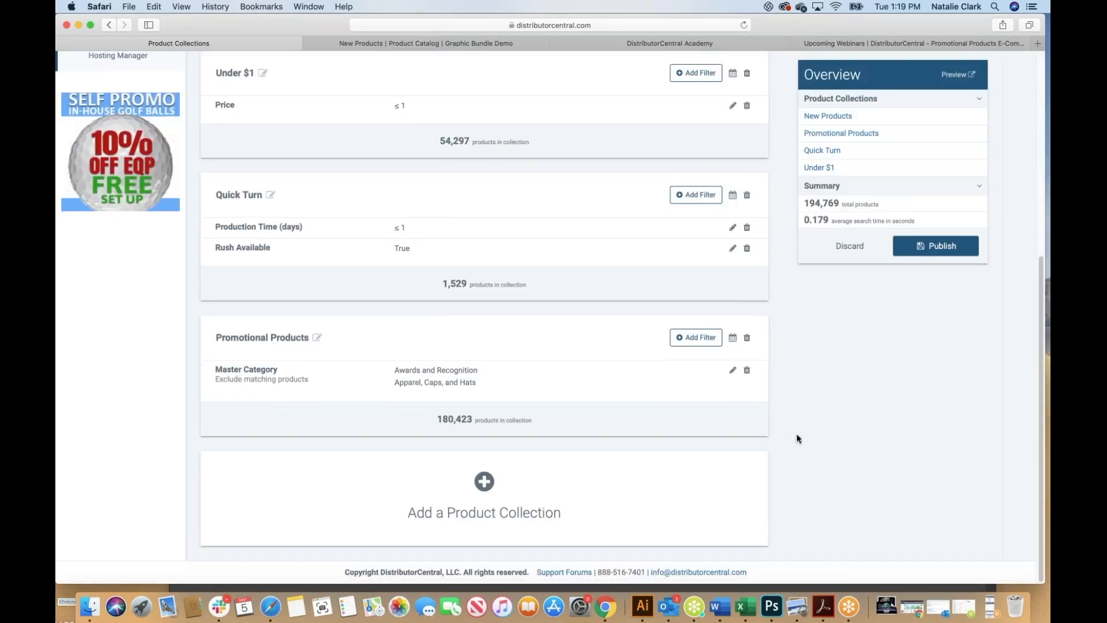
click(483, 486)
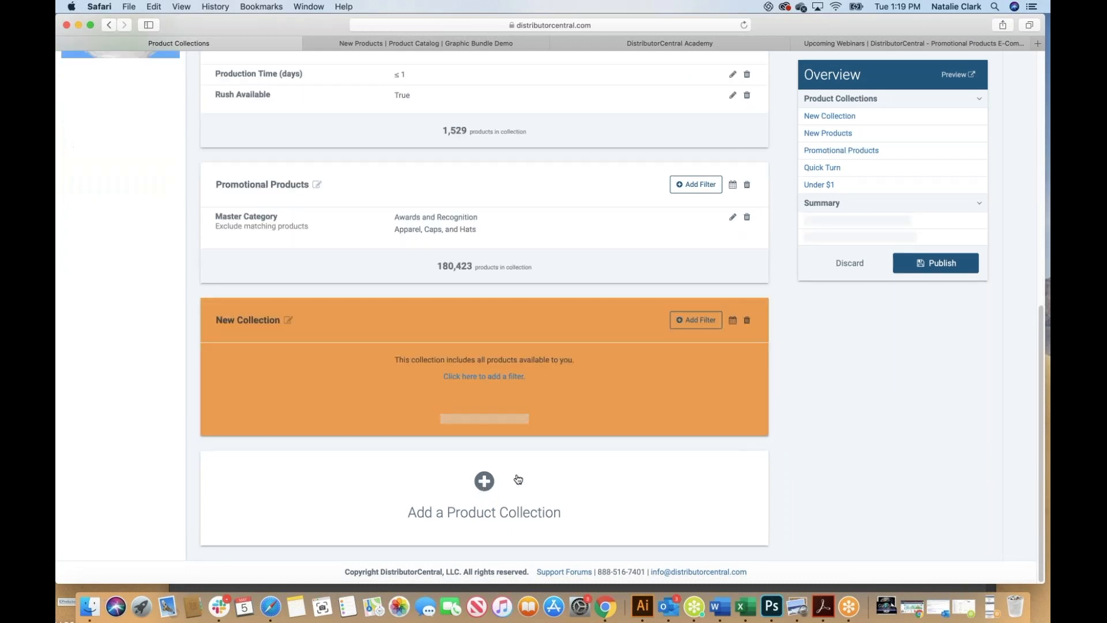
click(283, 321)
triple_click(269, 320)
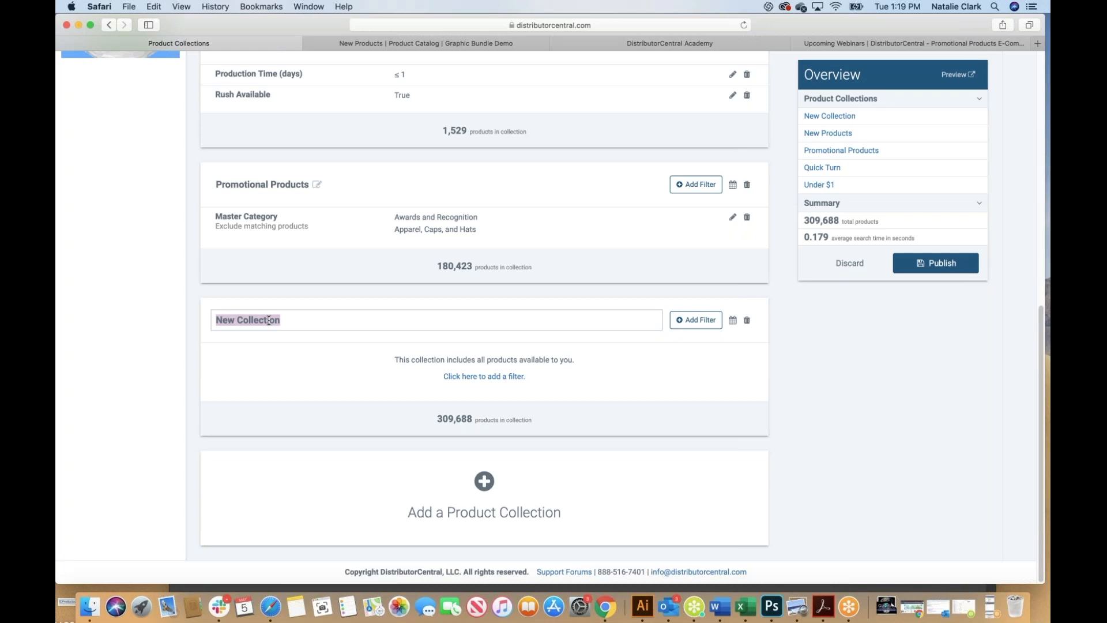
text(H)
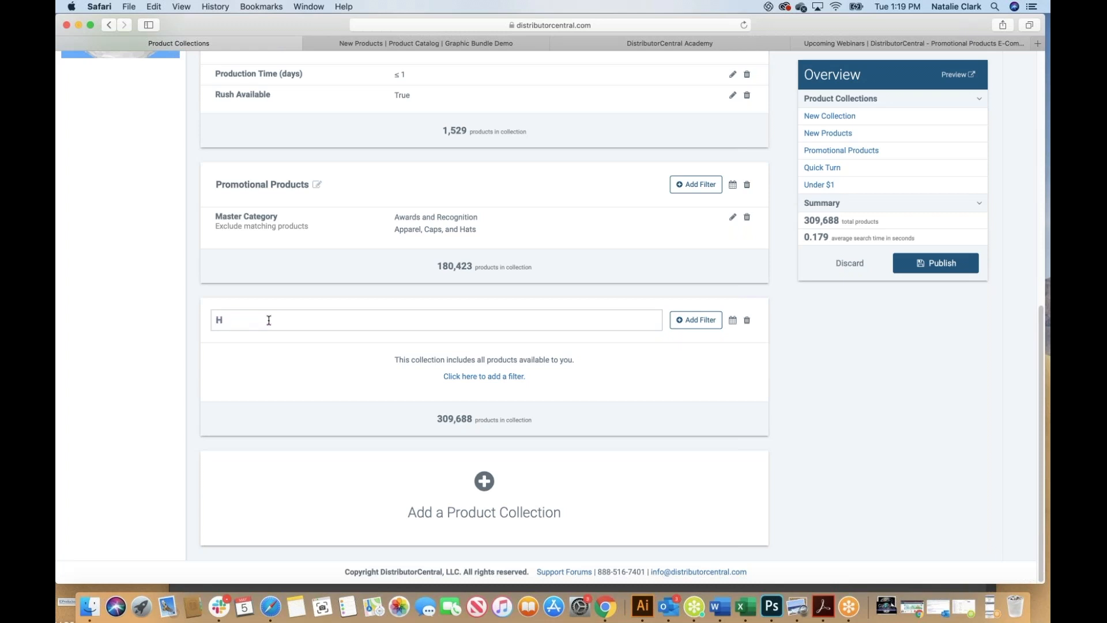
text(ealthy Habits)
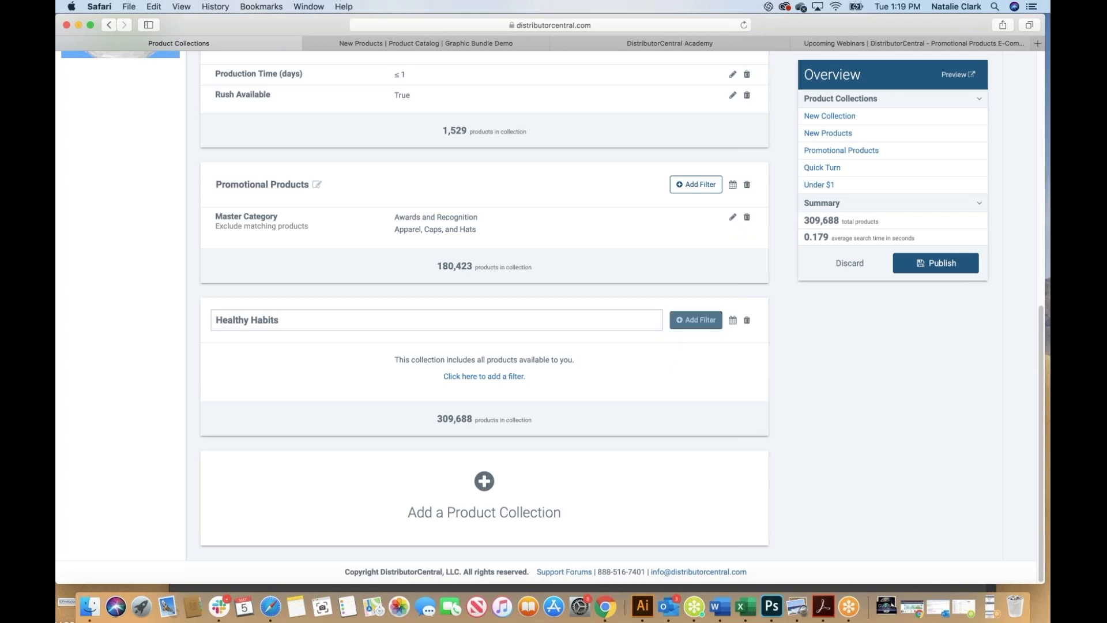
Add a DC Curated Themes filter to the Healthy Habits collection that includes only COVID-19 products, and save it
click(696, 321)
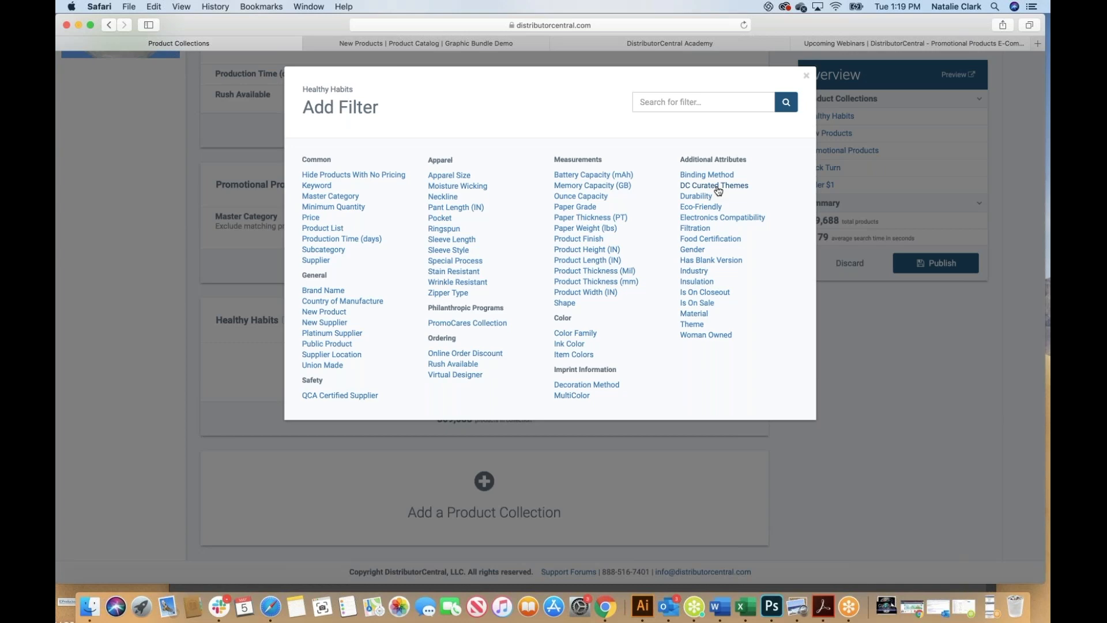
click(715, 186)
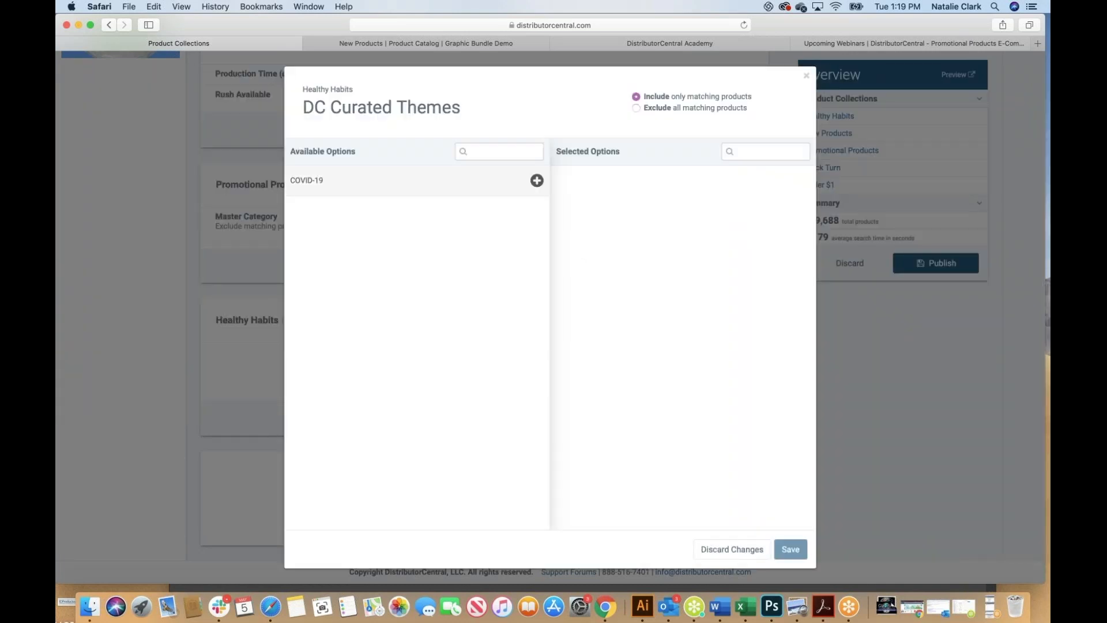
click(537, 180)
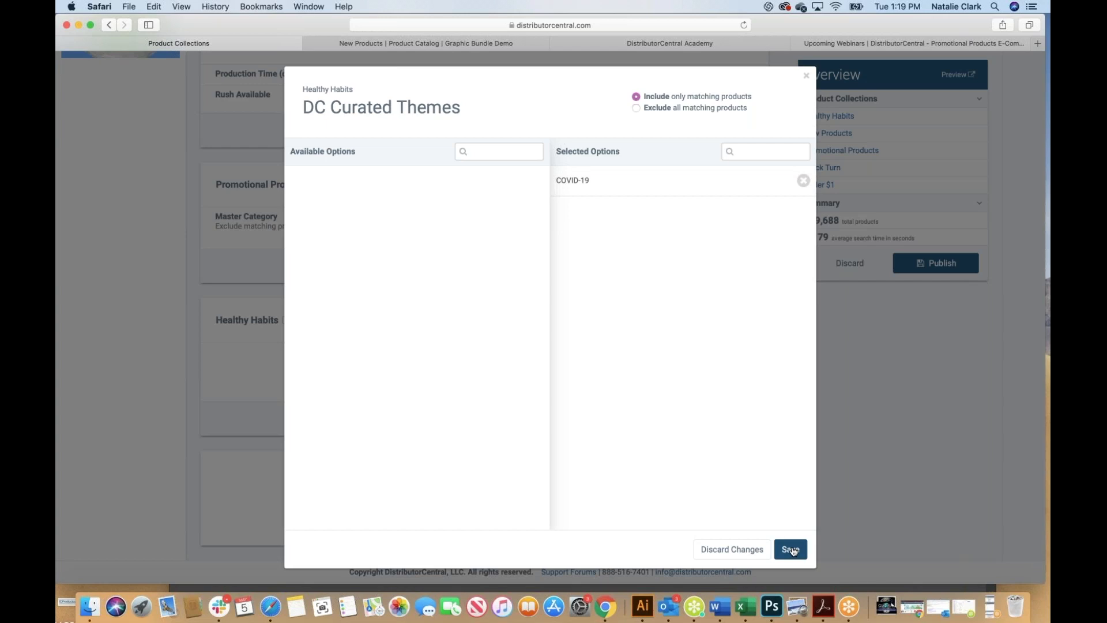
click(846, 530)
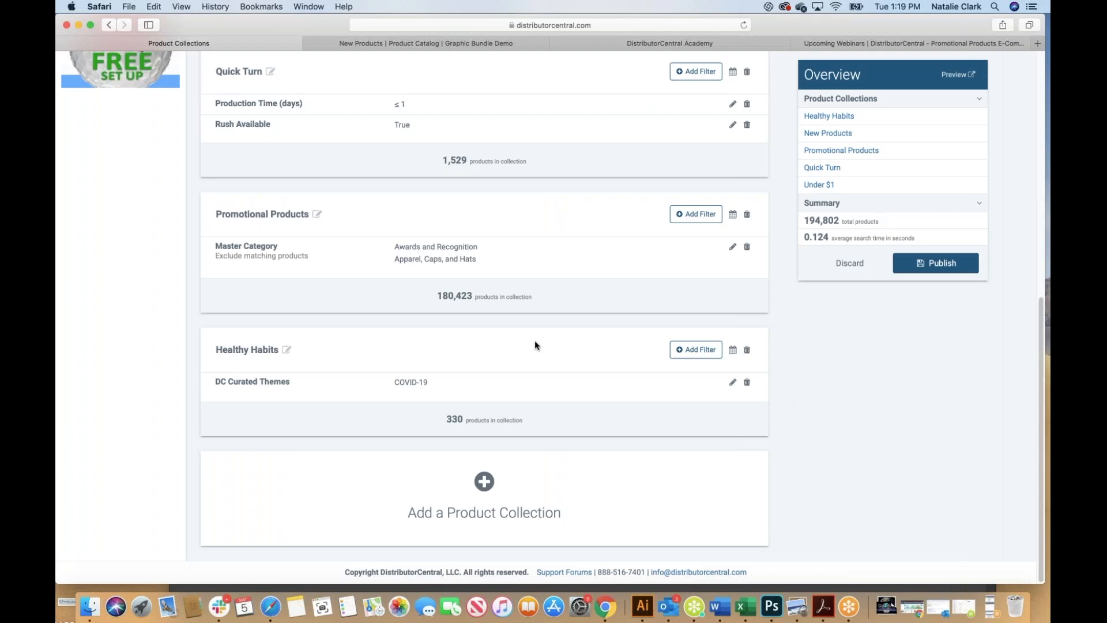
scroll(535, 345, up, 10)
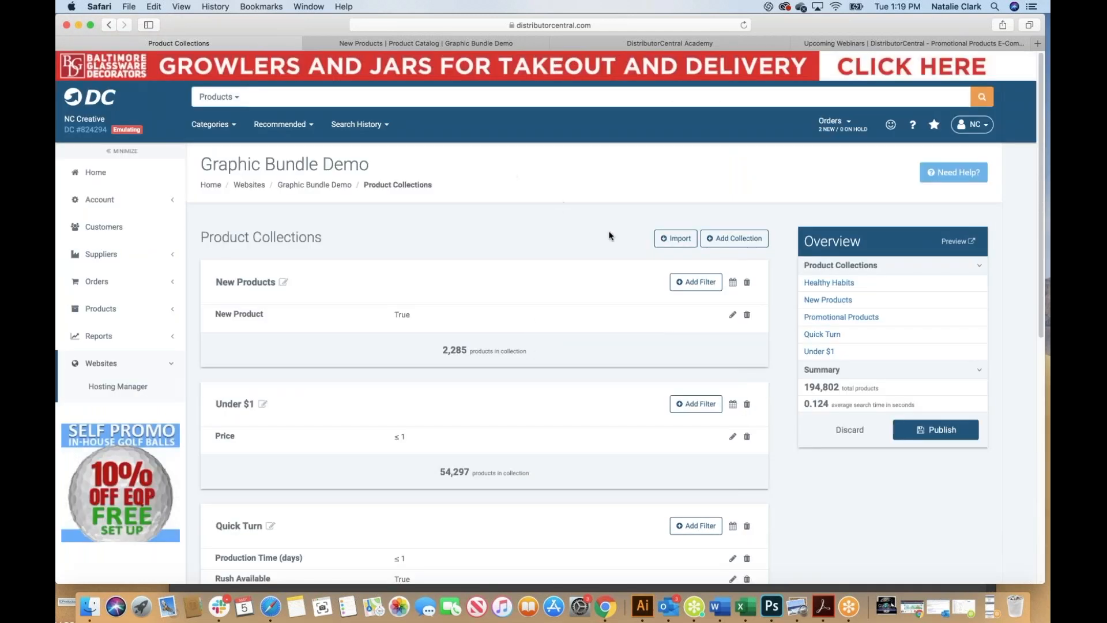
Preview the unpublished website, look through the Healthy Habits collection, and return to the site's home page
click(960, 242)
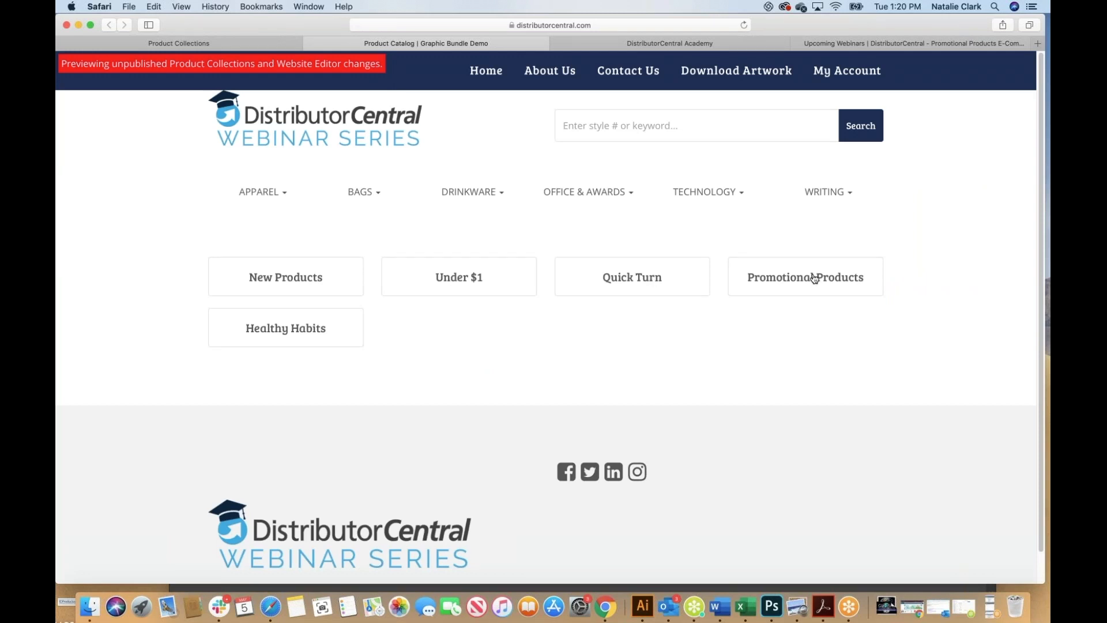
click(281, 330)
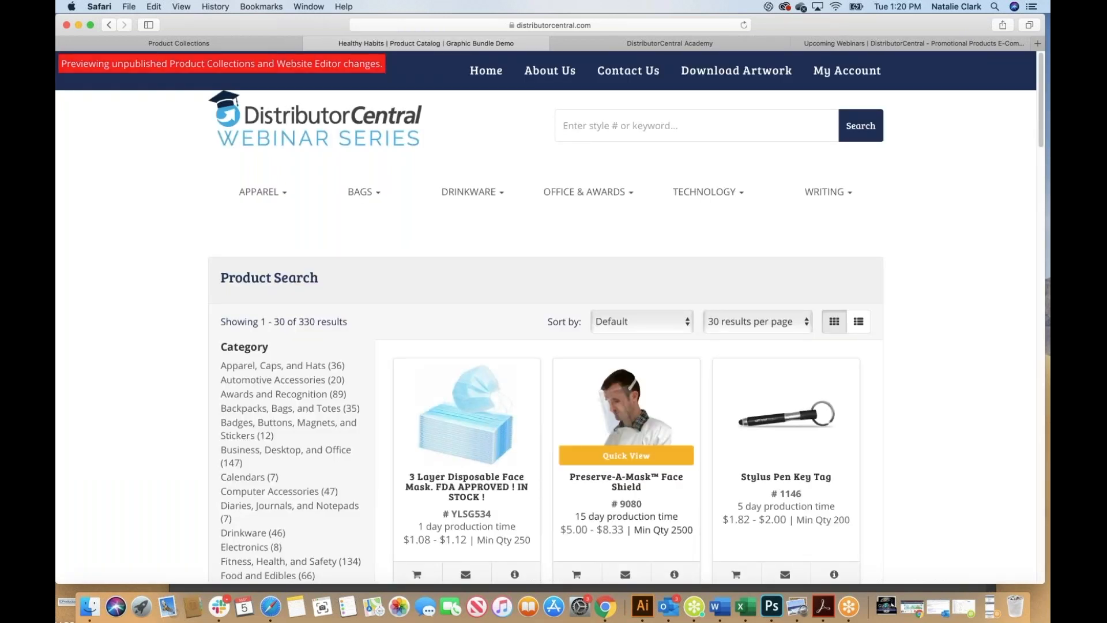
click(269, 116)
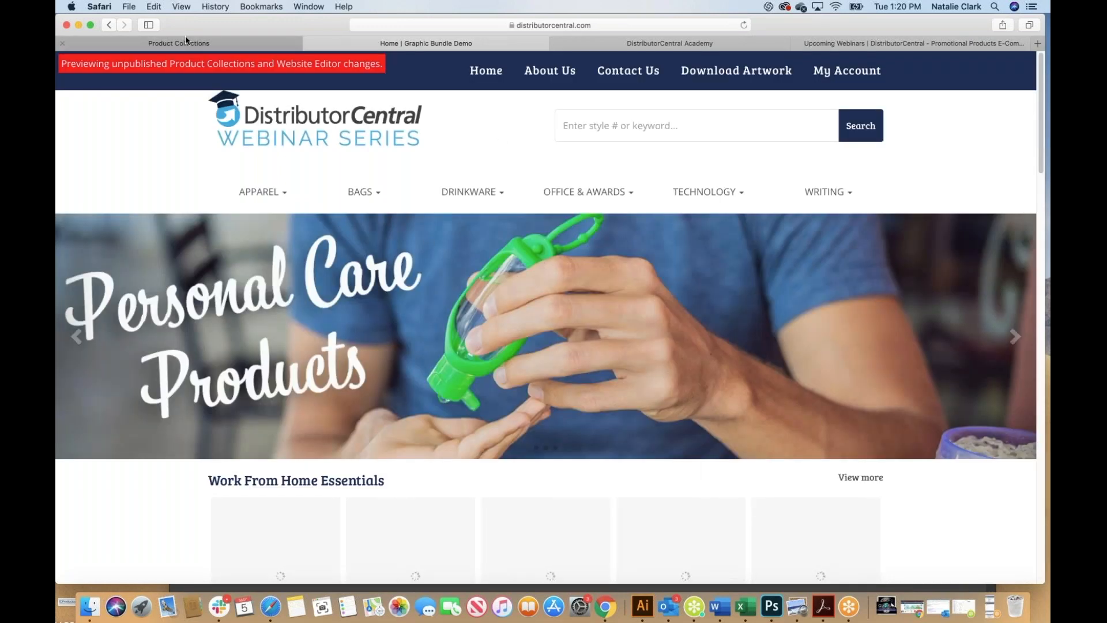
Return to the Product Collections page and publish all collection changes to the website
click(213, 49)
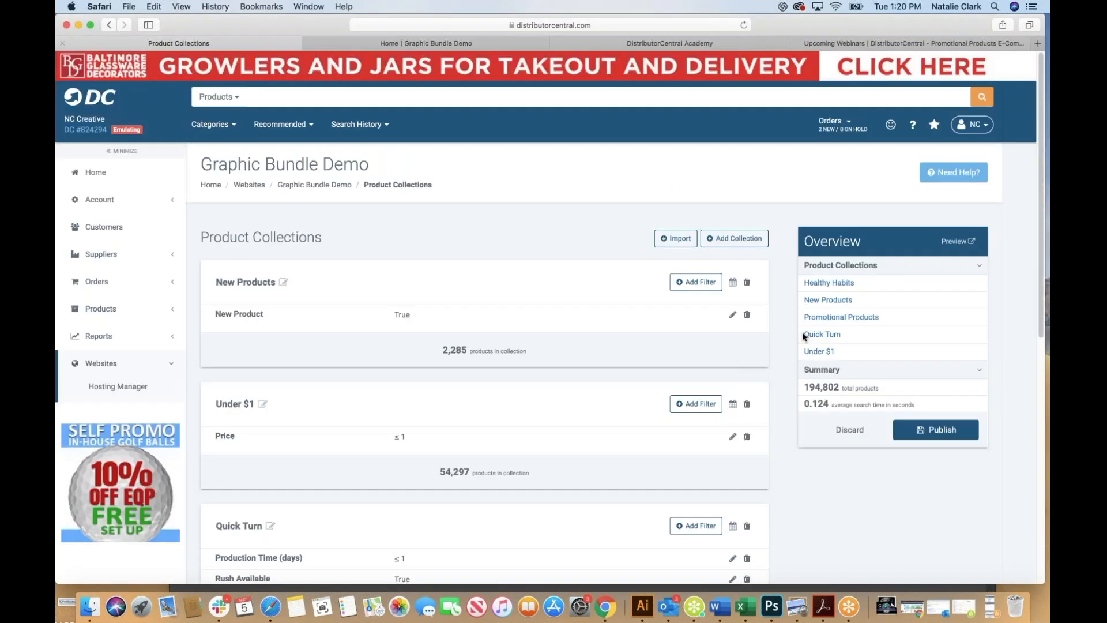
click(943, 430)
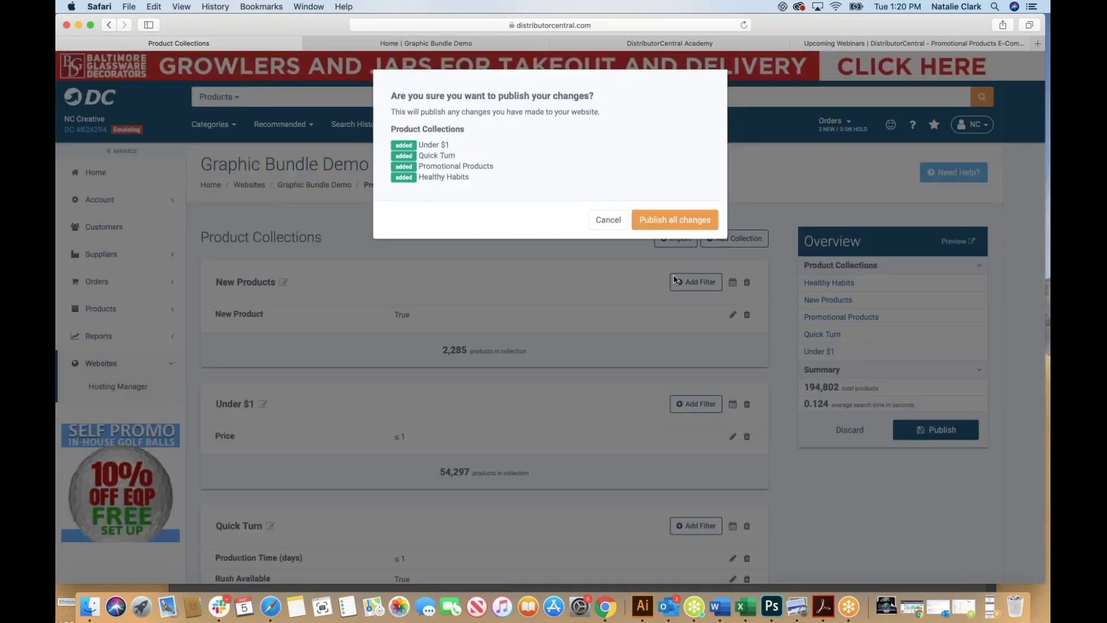
click(677, 221)
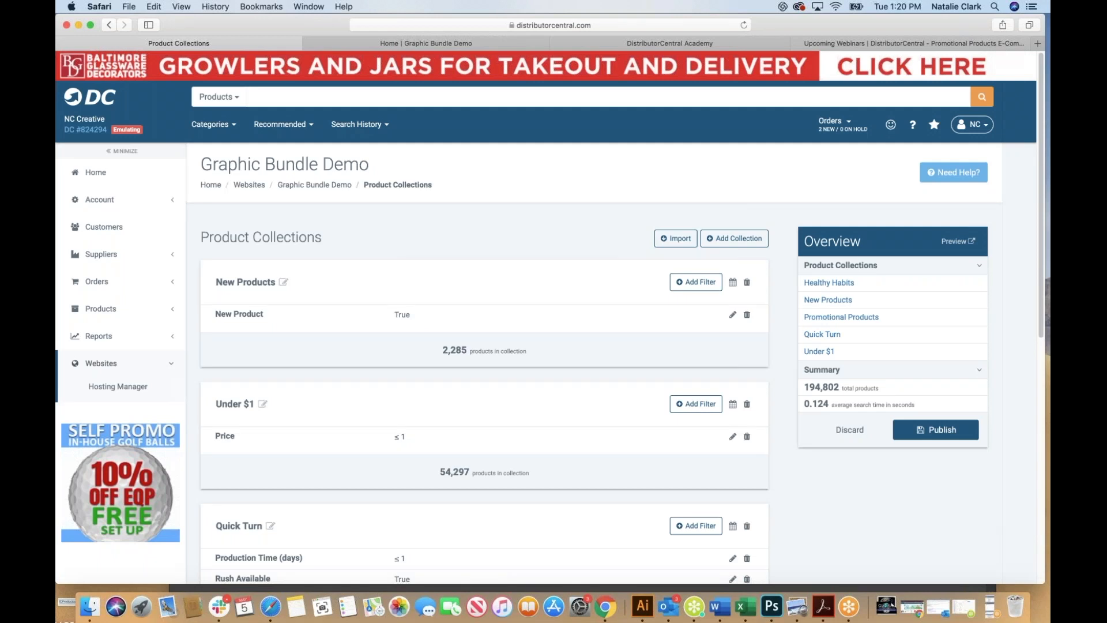
Open the Graphic Bundle Demo website from the Hosting Manager in the website editor
click(120, 387)
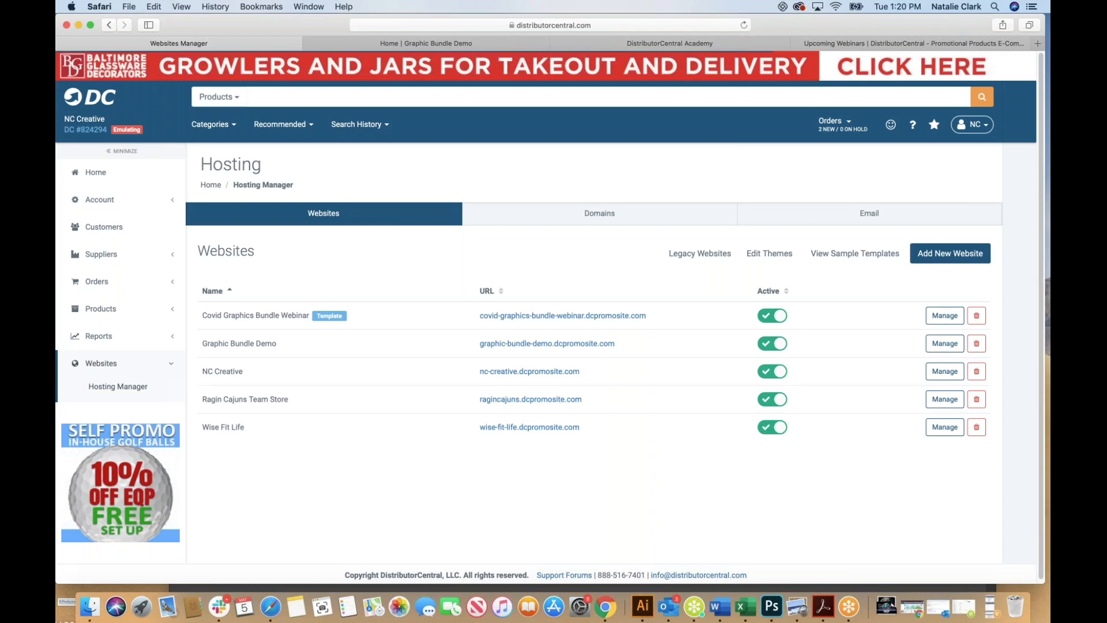
click(945, 344)
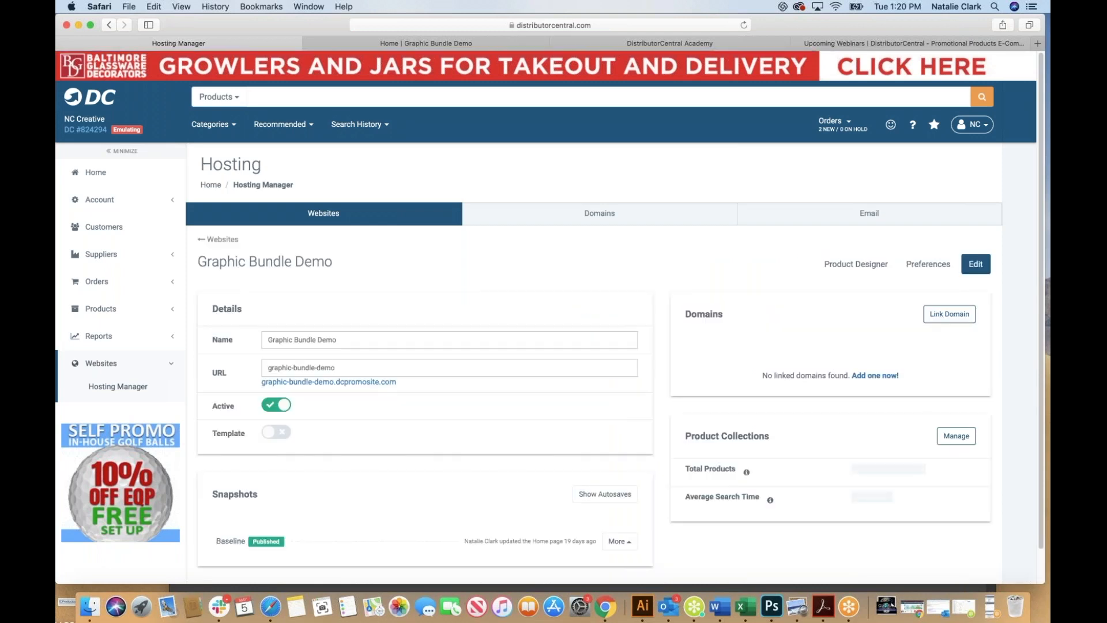
click(976, 264)
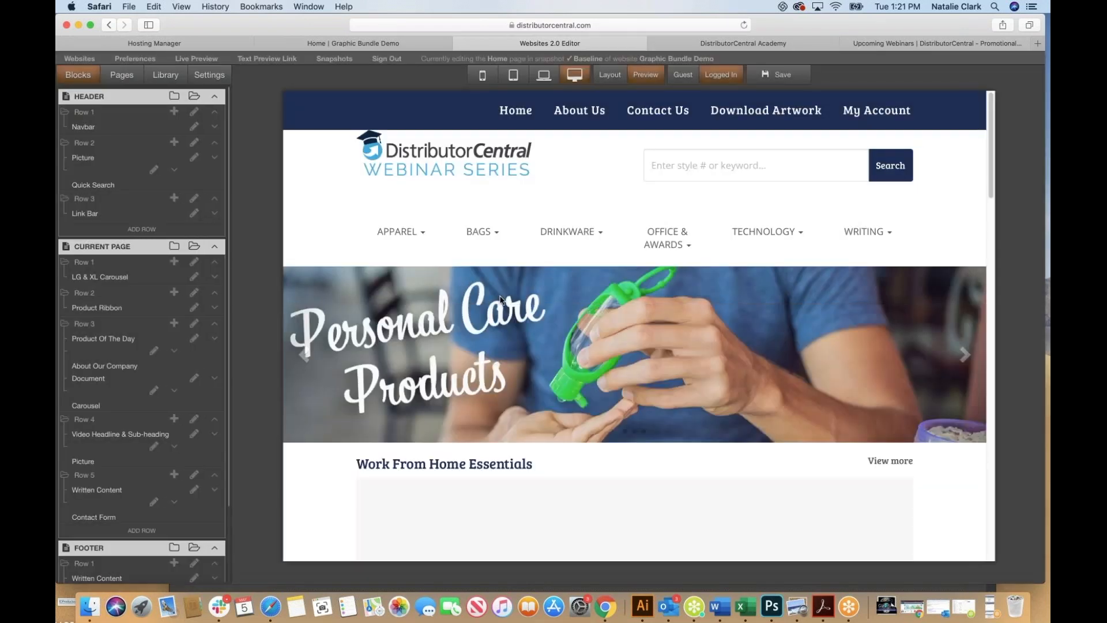
Add a dropdown group named Healthcare Essentials to the header's Link Bar block
click(399, 227)
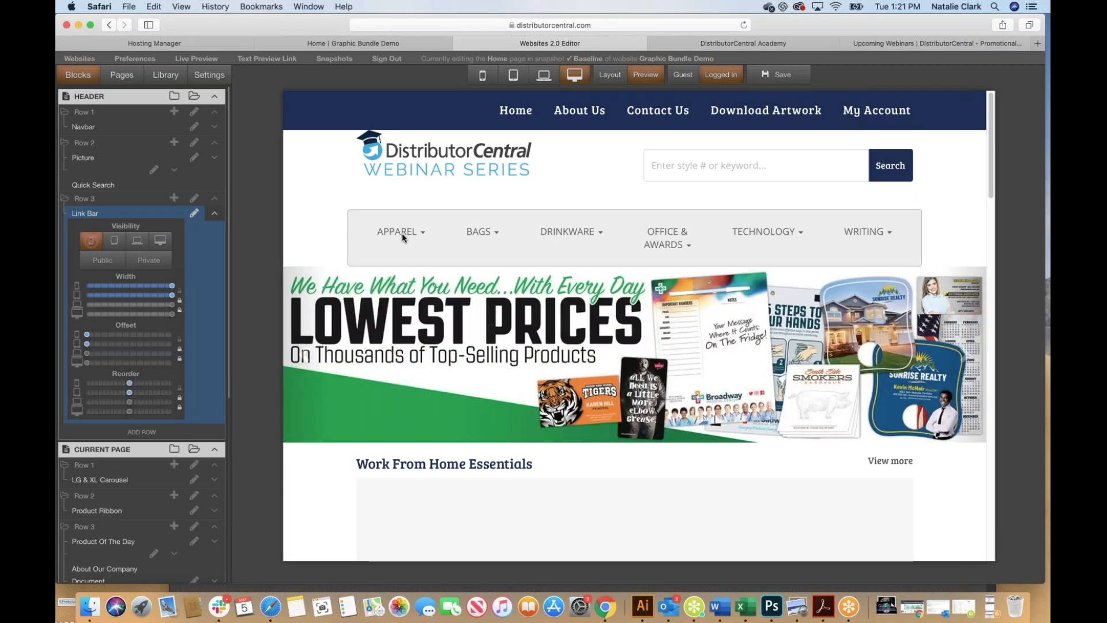
click(404, 233)
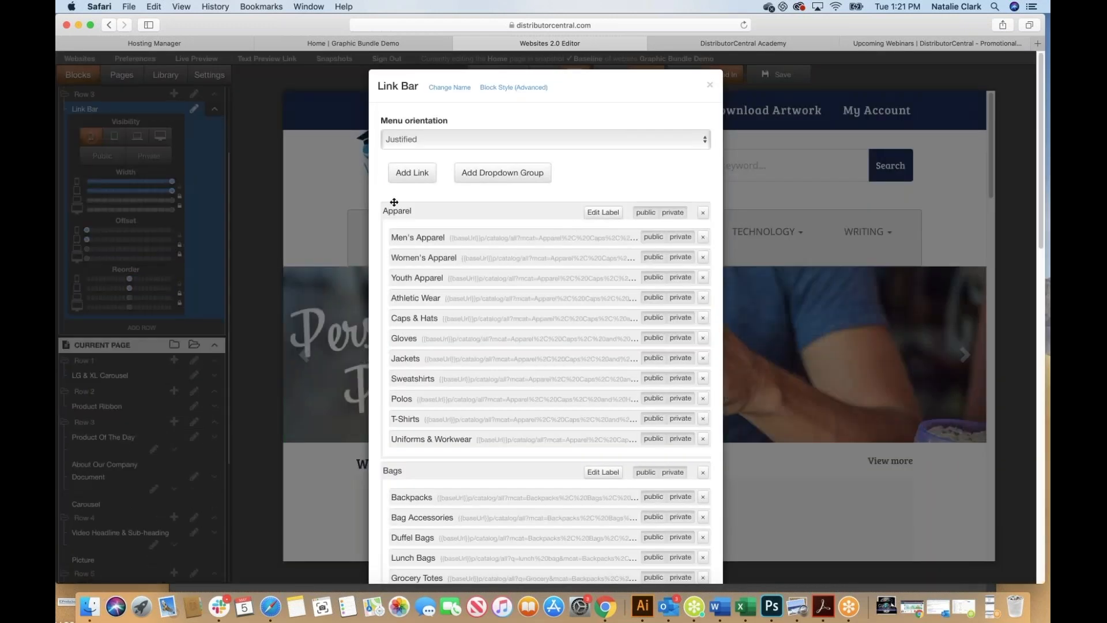
click(503, 173)
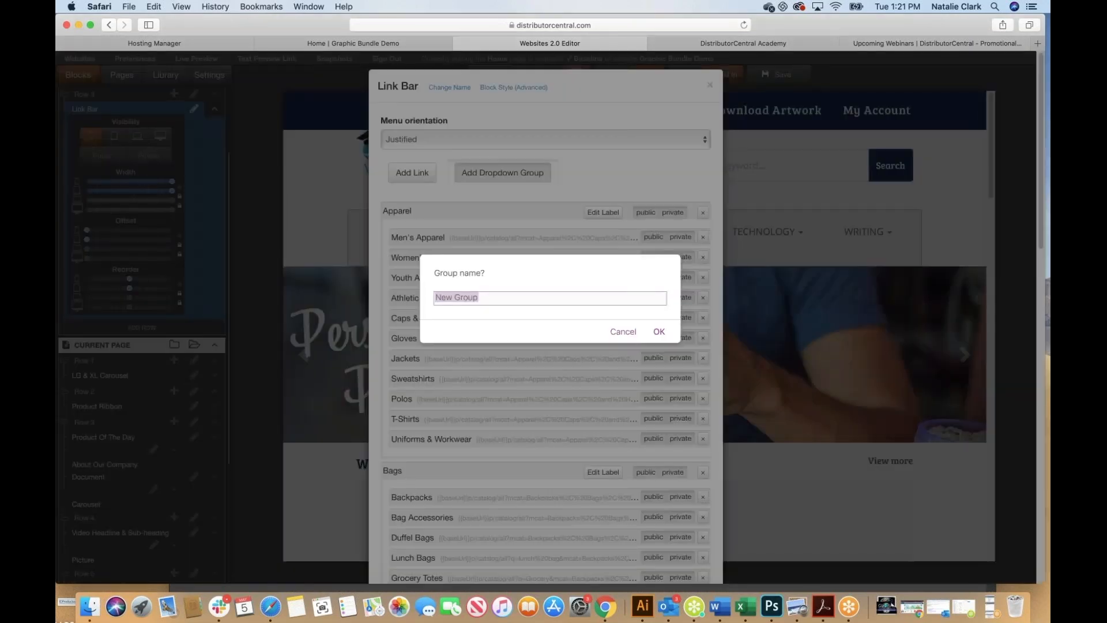
text(Covid)
key(BackSpace)
key(BackSpace)
key(BackSpace)
key(BackSpace)
key(BackSpace)
text(Healthcare Essentials)
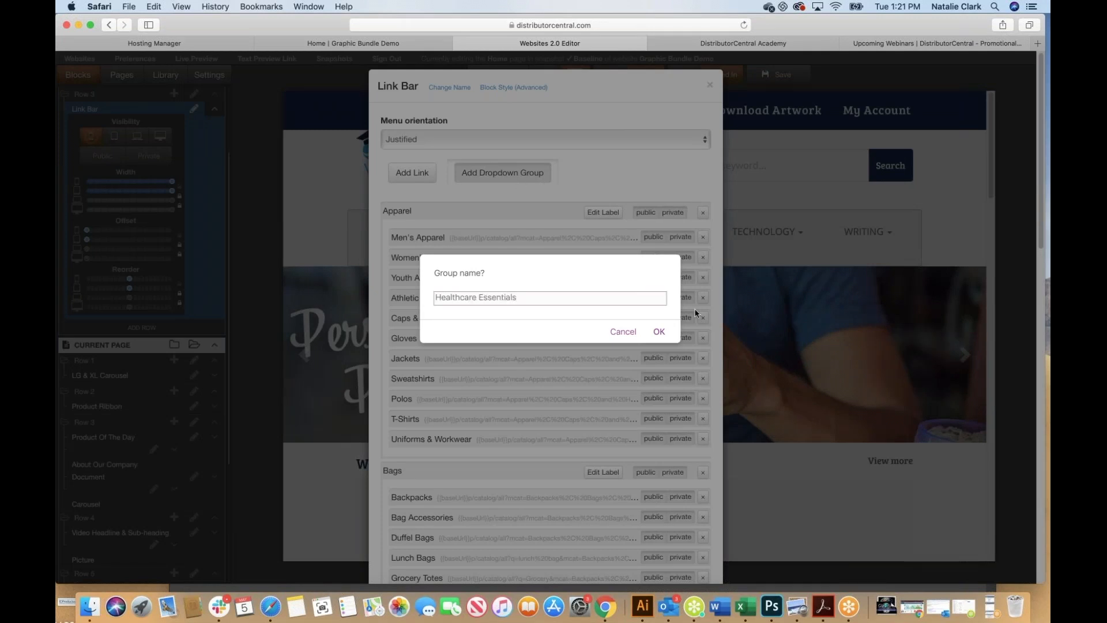
click(659, 332)
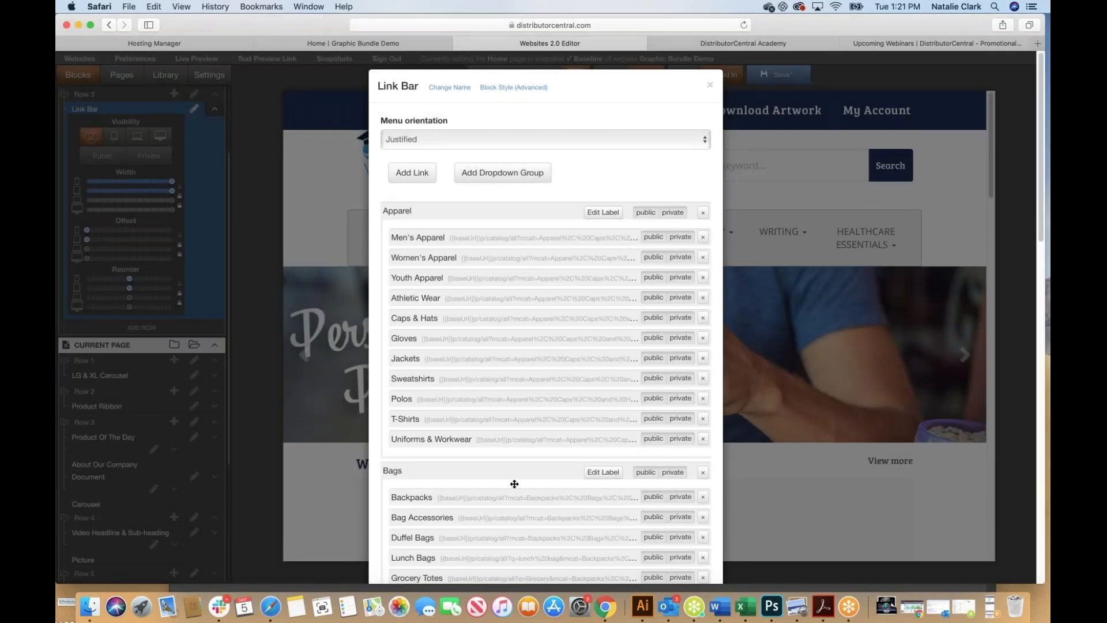
scroll(514, 485, down, 16)
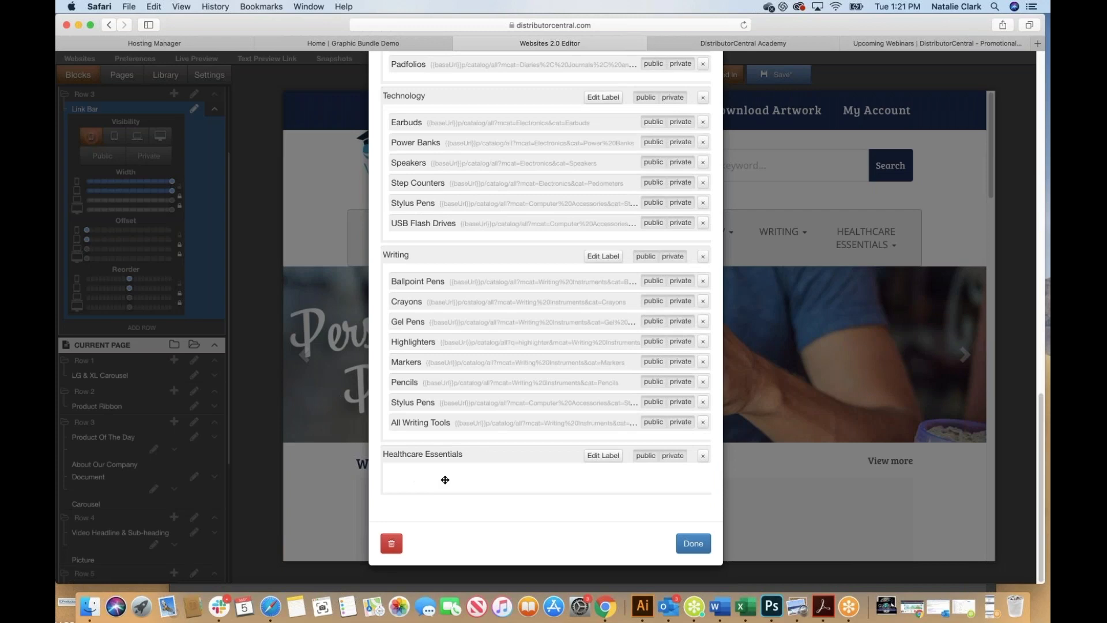
scroll(445, 480, up, 15)
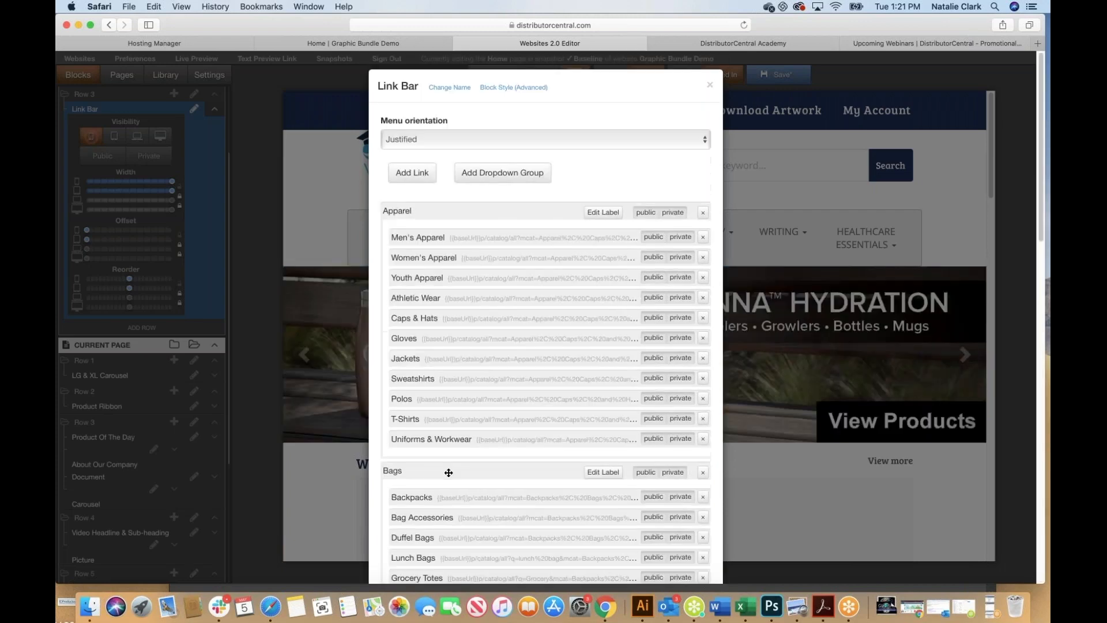
Create a new link named Masks and set its search link to the Healthy Habits collection with the query "mask"
click(414, 175)
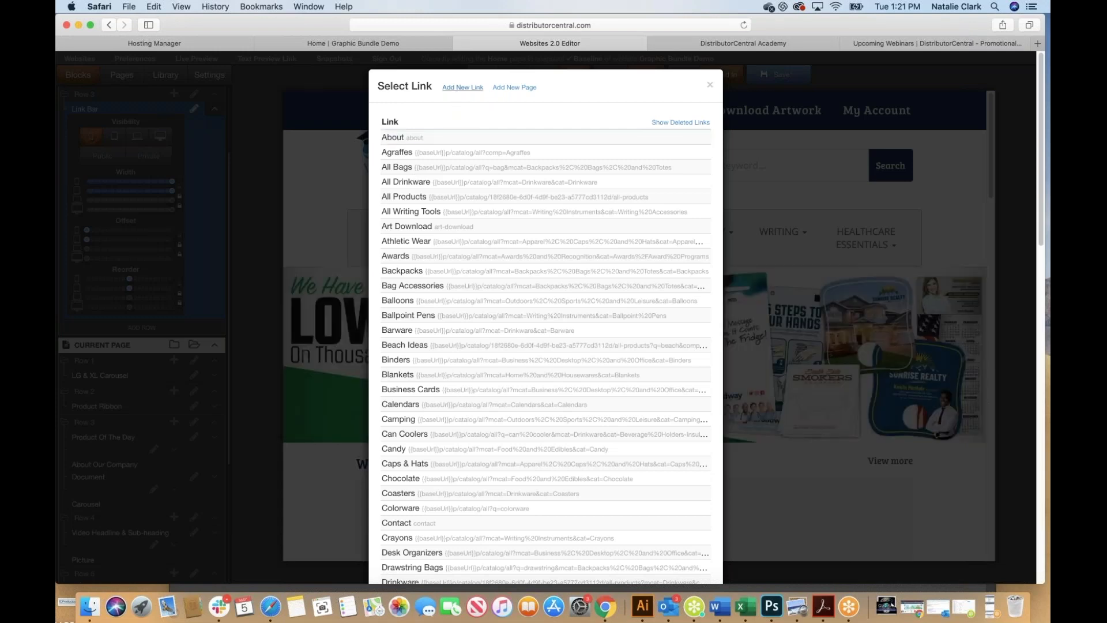
click(462, 87)
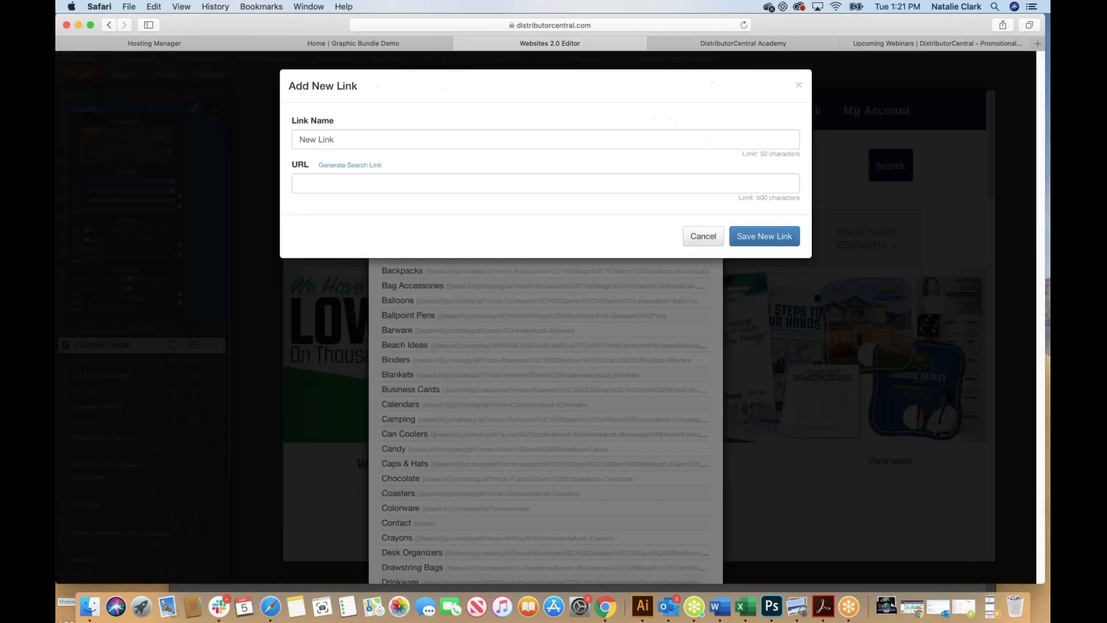
triple_click(349, 140)
text(Masks)
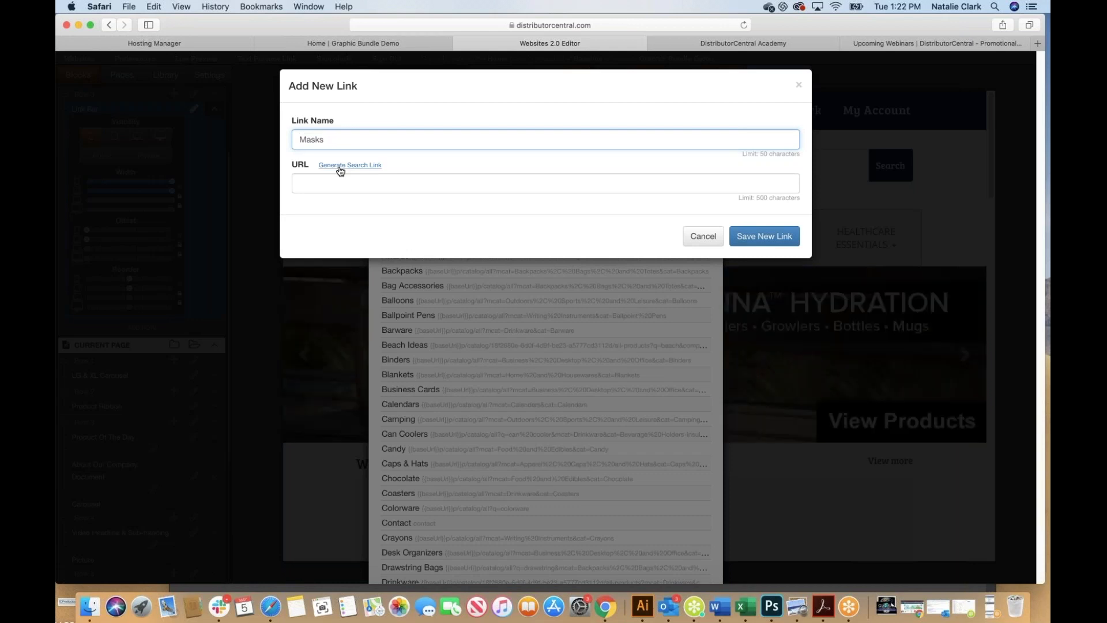
click(339, 167)
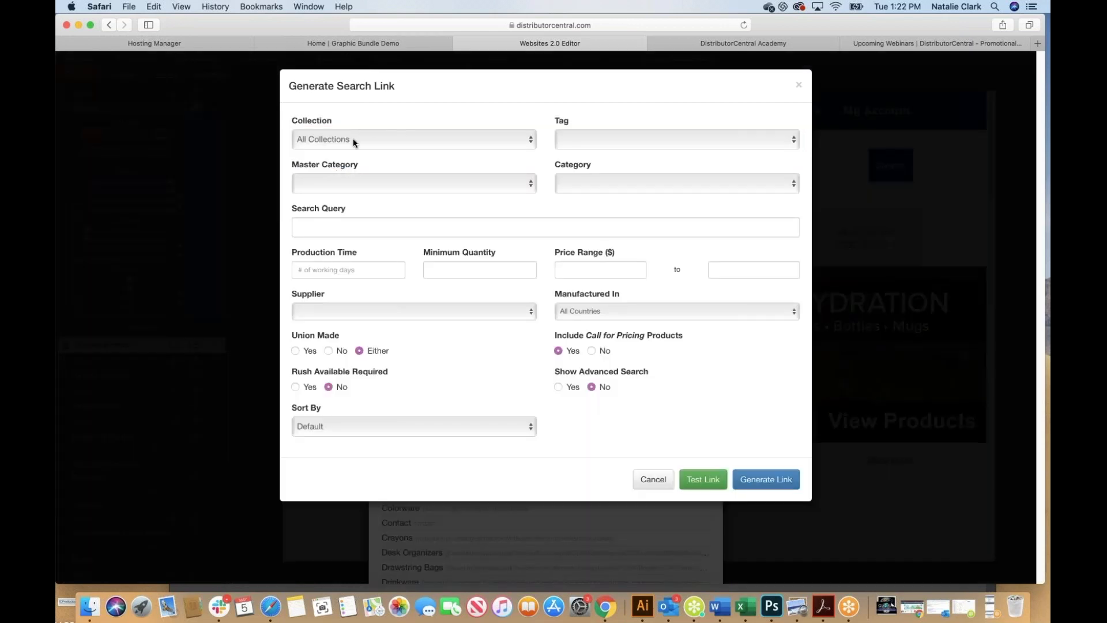
click(355, 142)
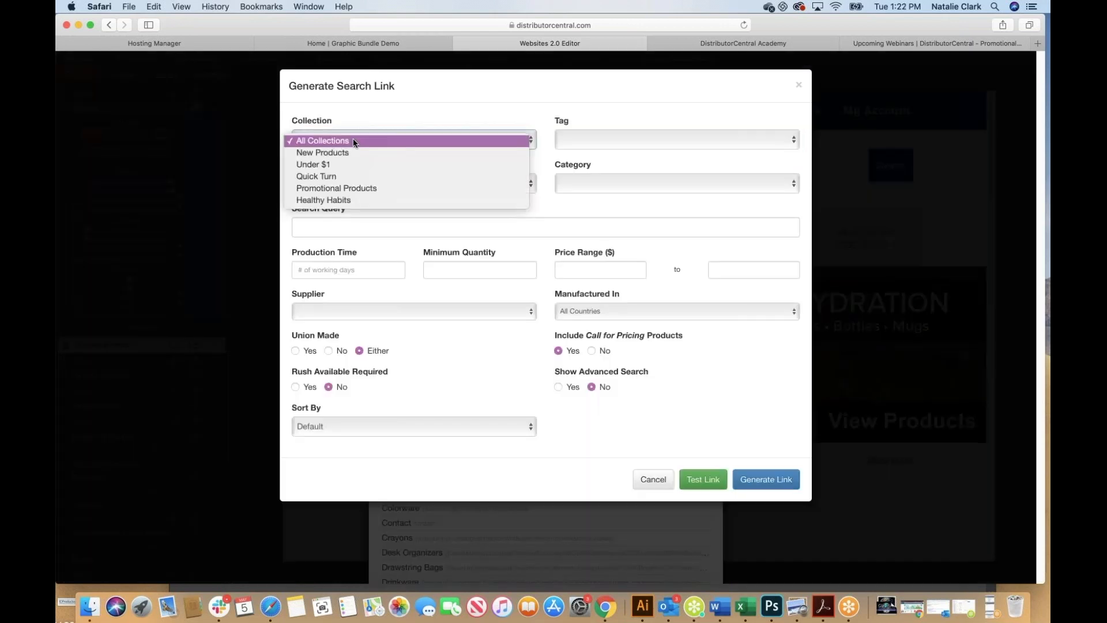
click(341, 199)
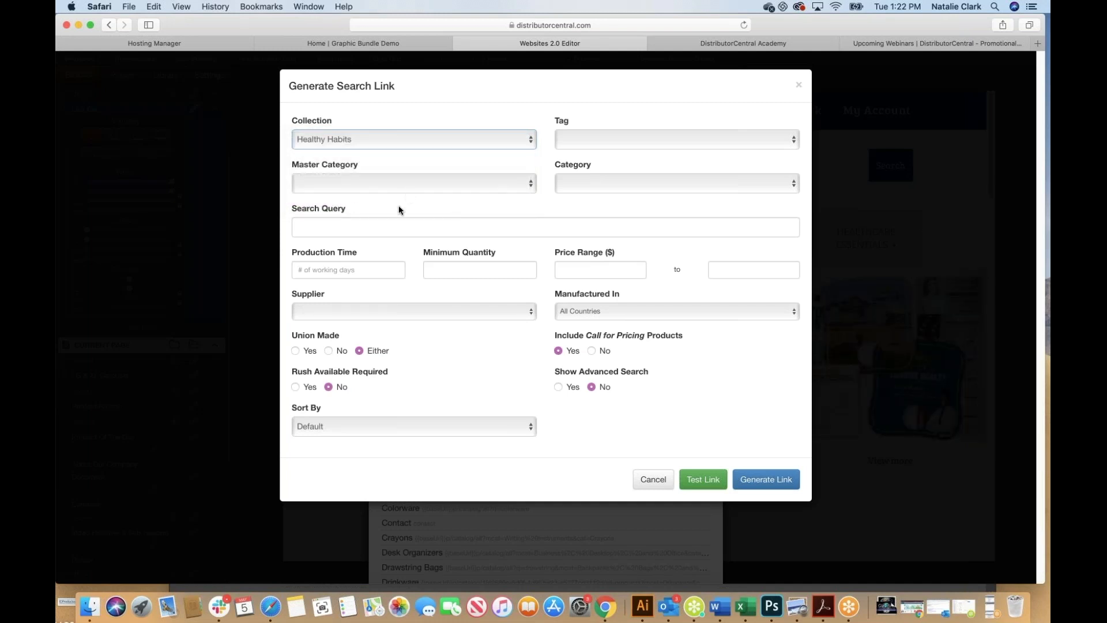
click(400, 228)
text(mask)
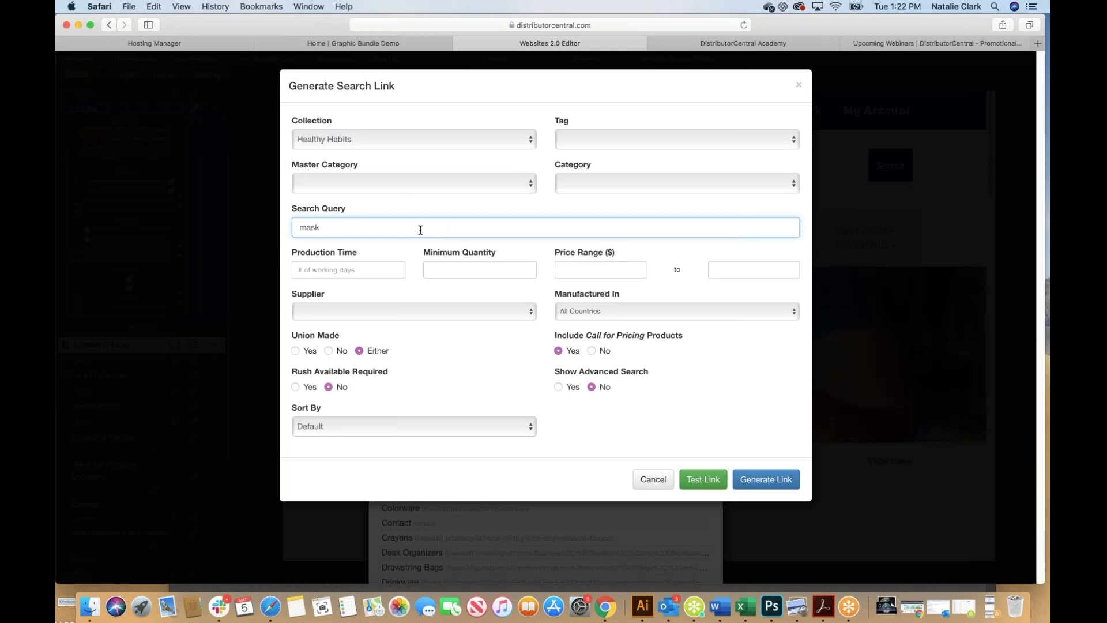
Test the mask search link and review the products it shows on the website preview
click(704, 480)
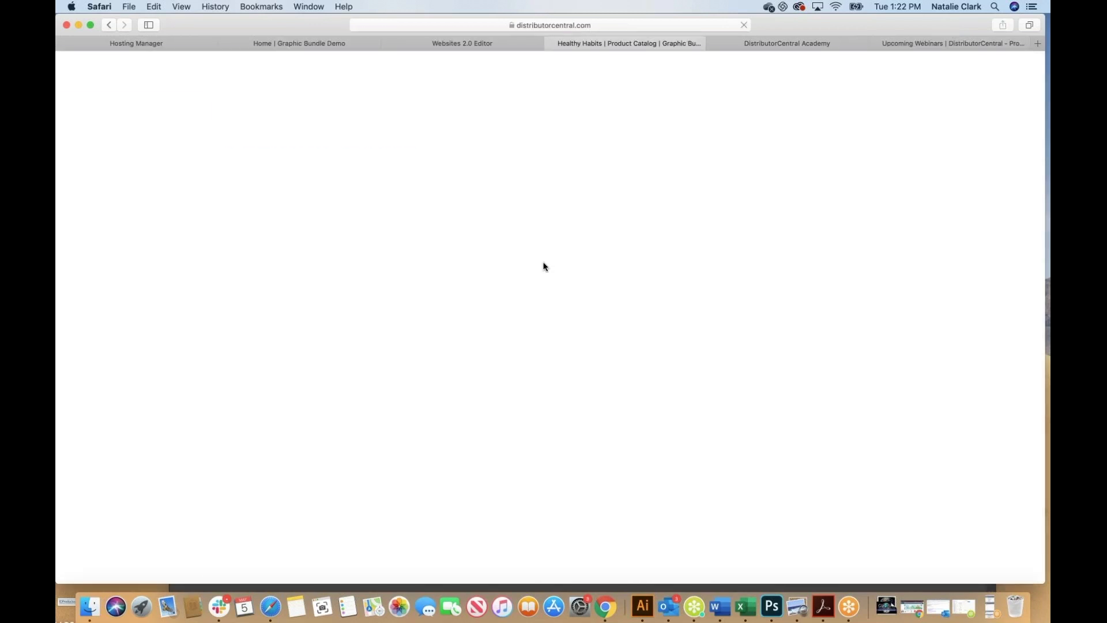
scroll(646, 394, down, 10)
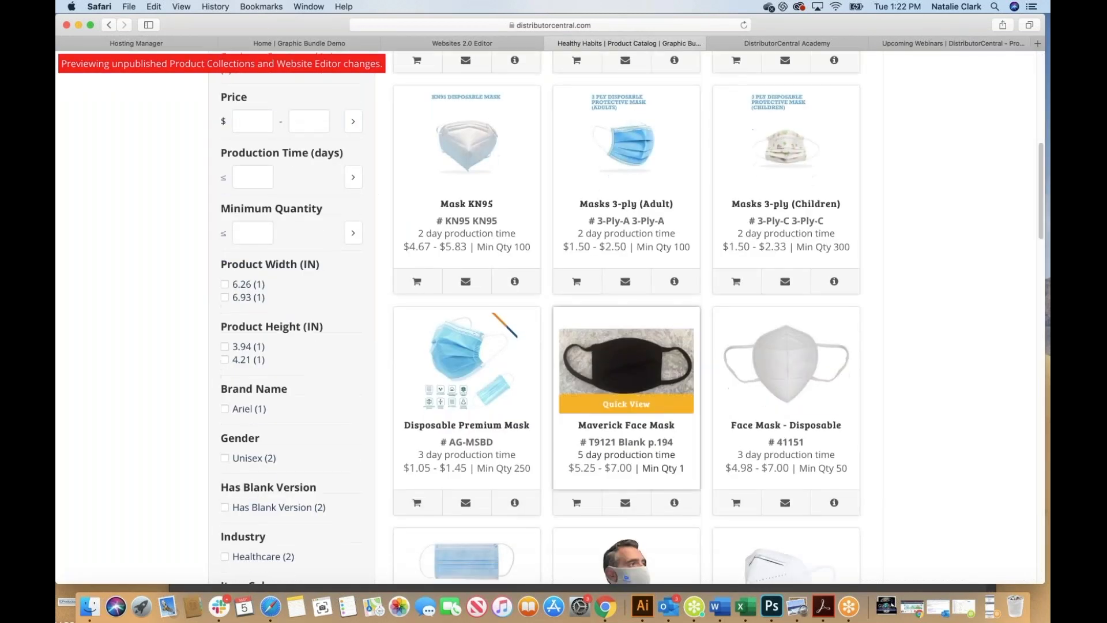
scroll(646, 393, up, 8)
scroll(646, 394, up, 3)
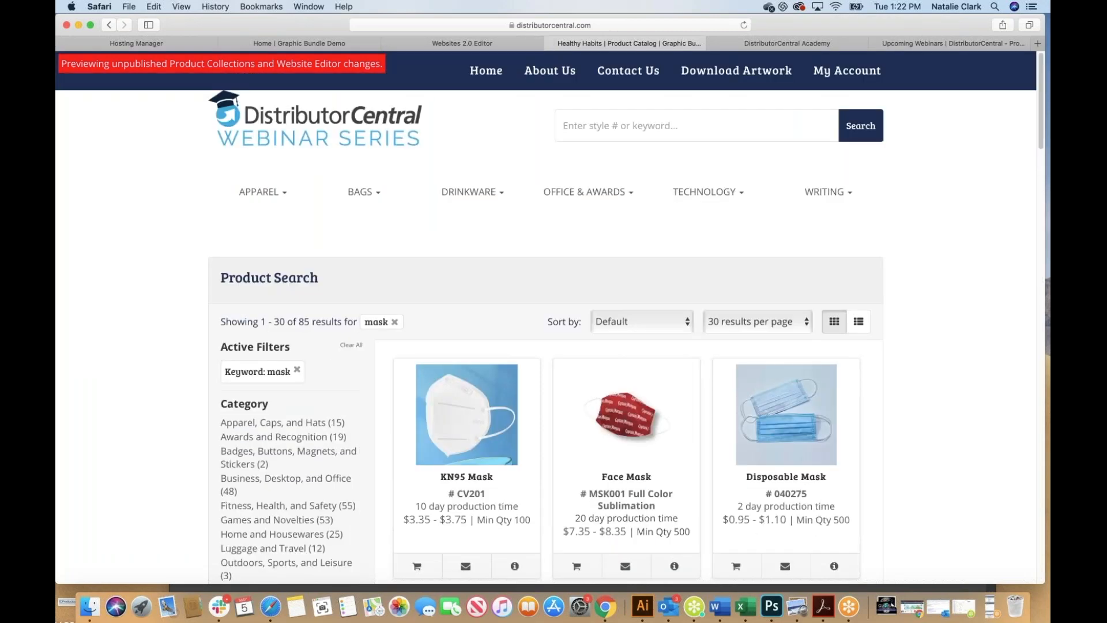
Back in the website editor, generate the search URL for the Masks link and save the new link
click(551, 44)
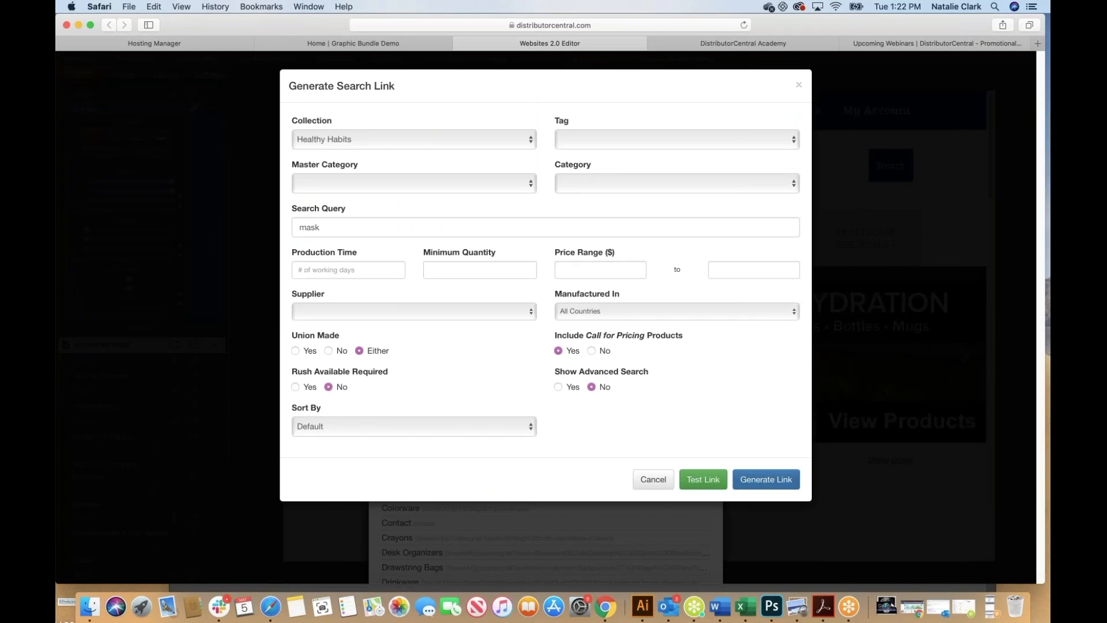
click(766, 480)
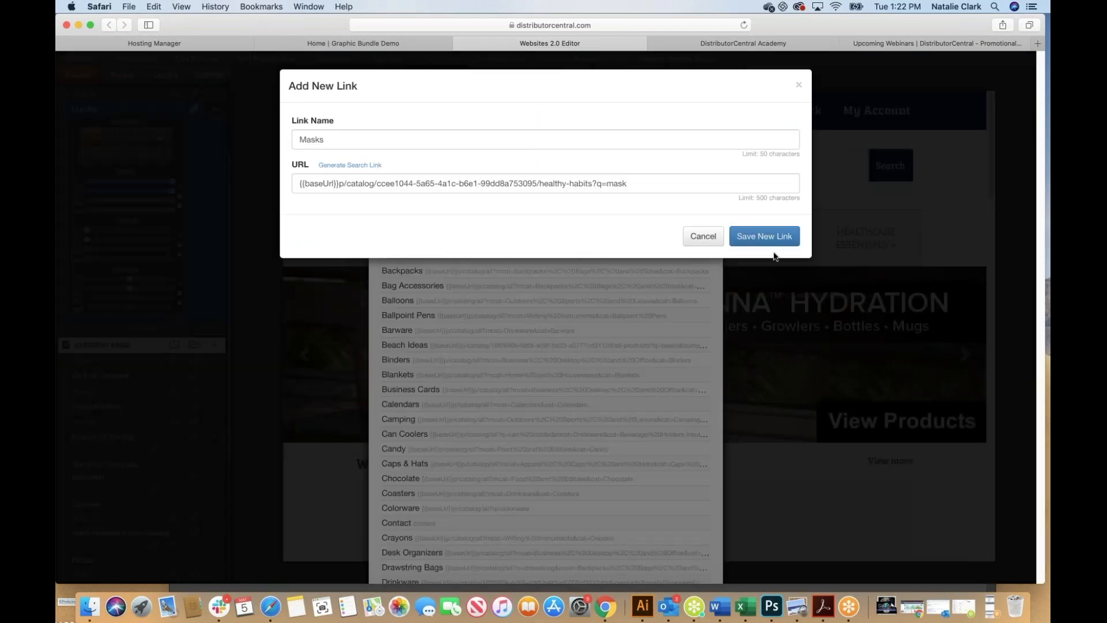
click(763, 238)
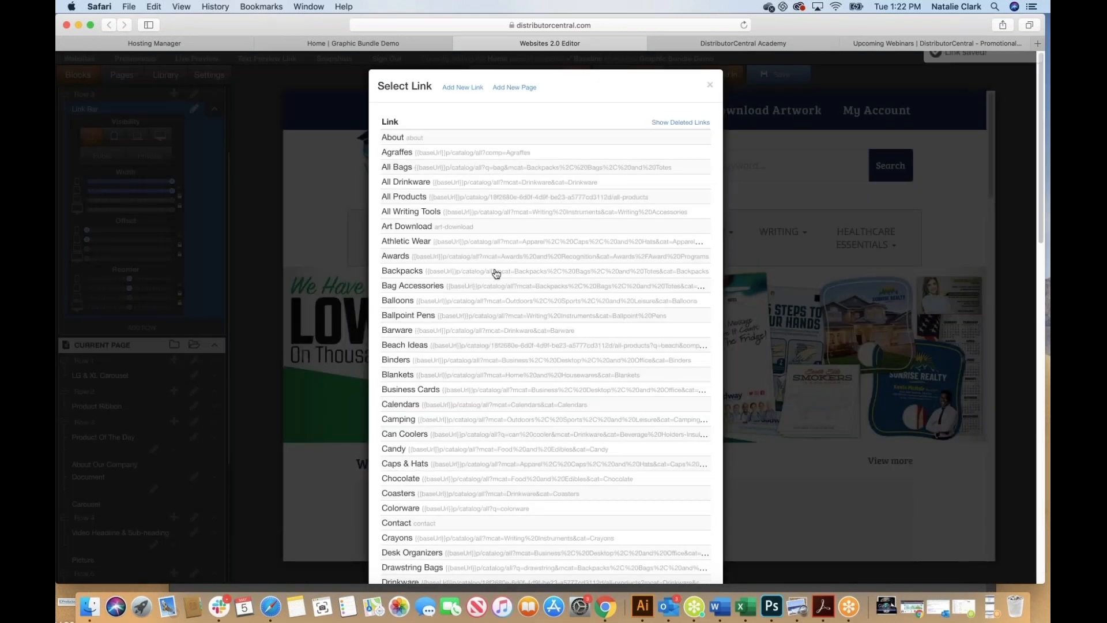
Add the saved Masks link to the link bar and place it inside the Healthcare Essentials dropdown group
scroll(429, 459, down, 10)
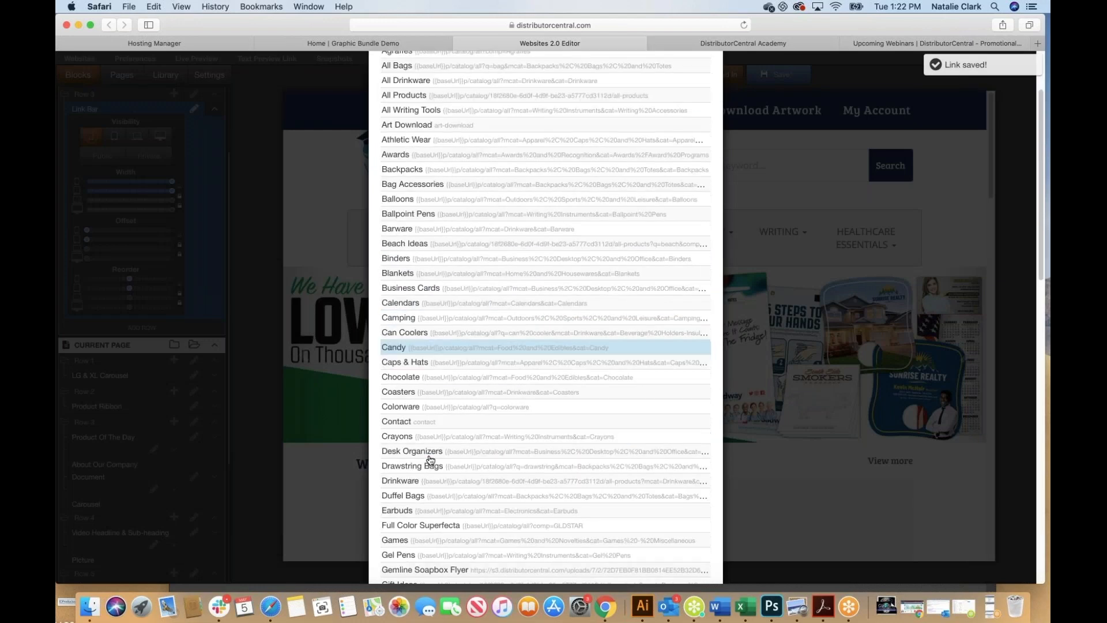
scroll(430, 460, down, 6)
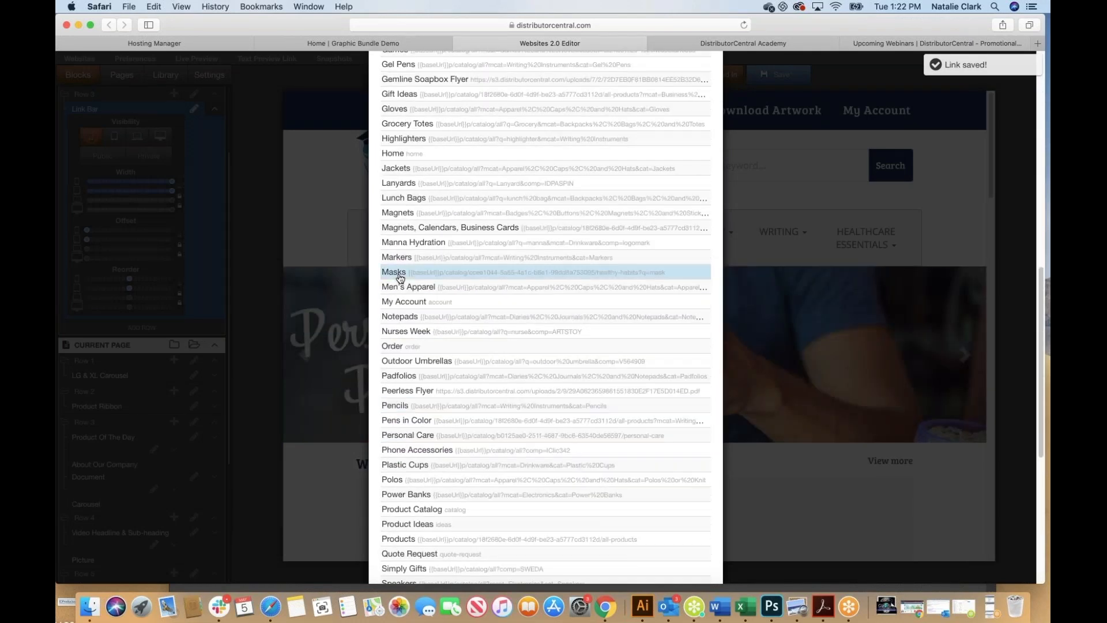
click(400, 273)
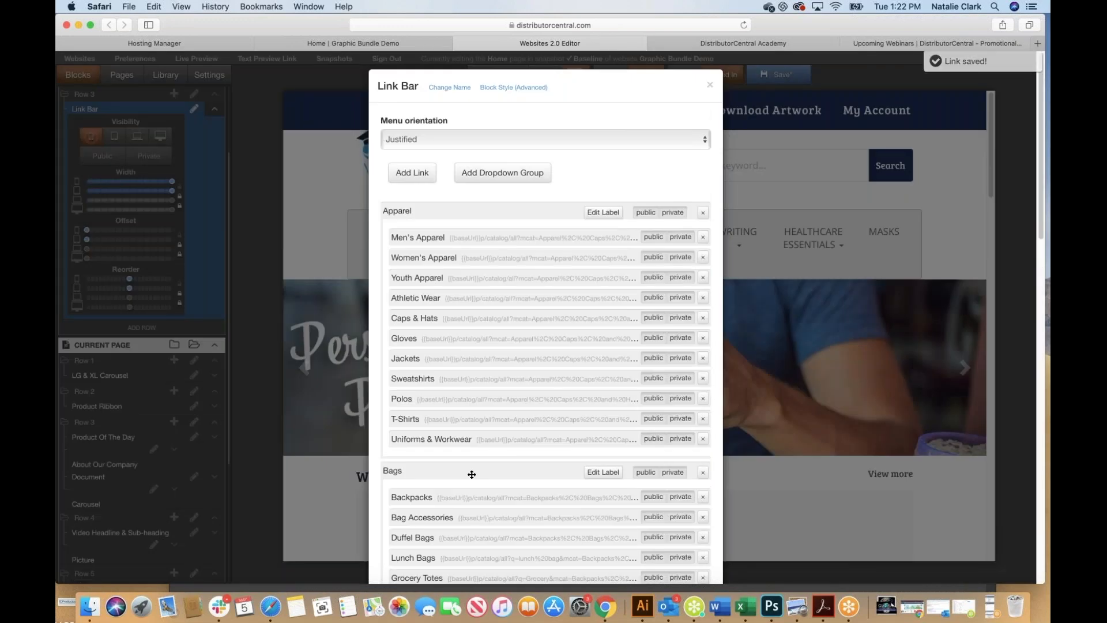
scroll(470, 473, down, 15)
mouse_move(439, 489)
mouse_down()
mouse_move(440, 463)
mouse_move(442, 474)
mouse_up()
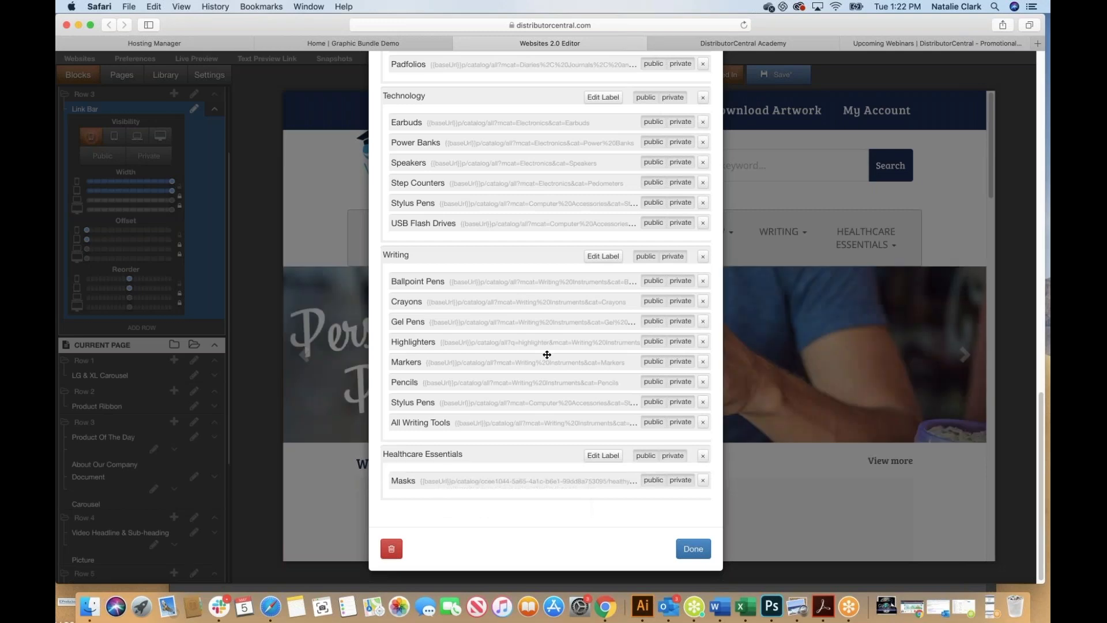
Start a new link for the link bar and name it Sanitizers
scroll(547, 352, up, 15)
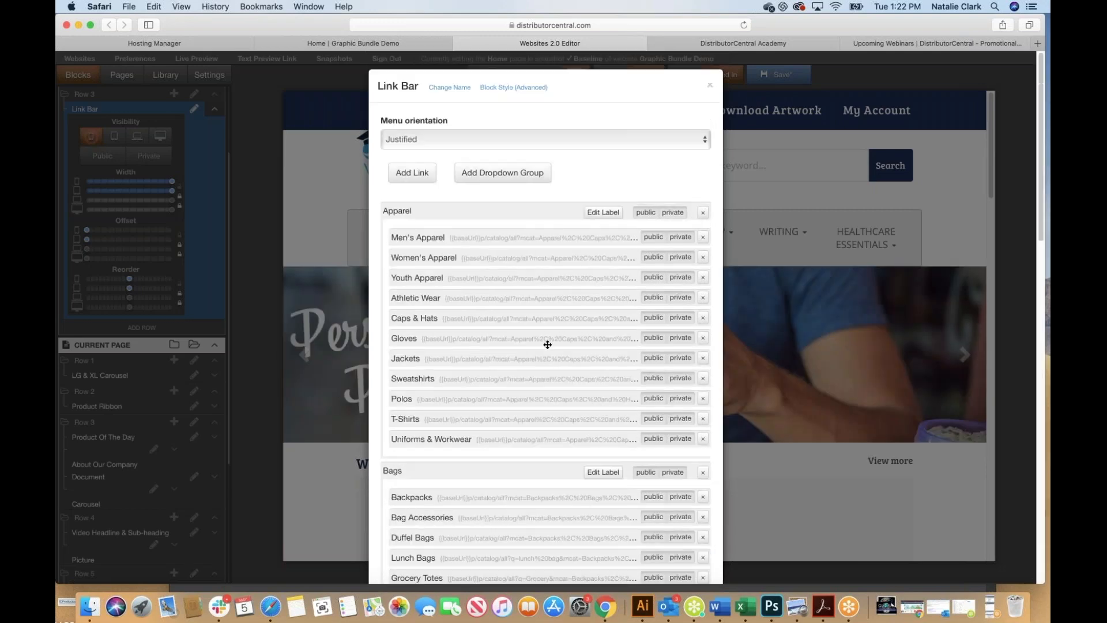
click(413, 174)
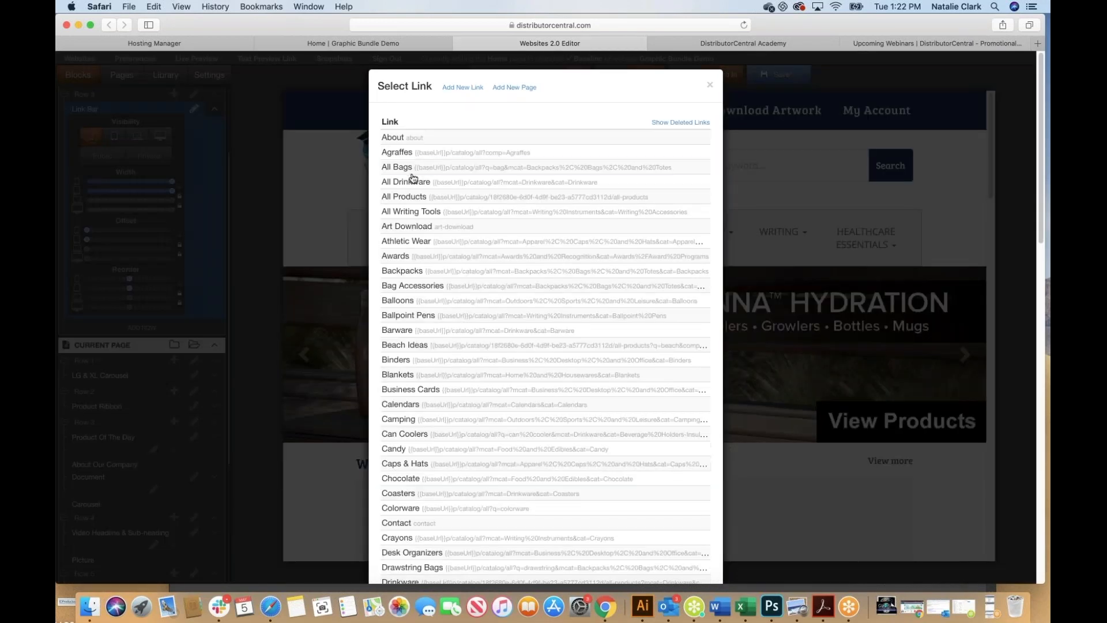
click(463, 90)
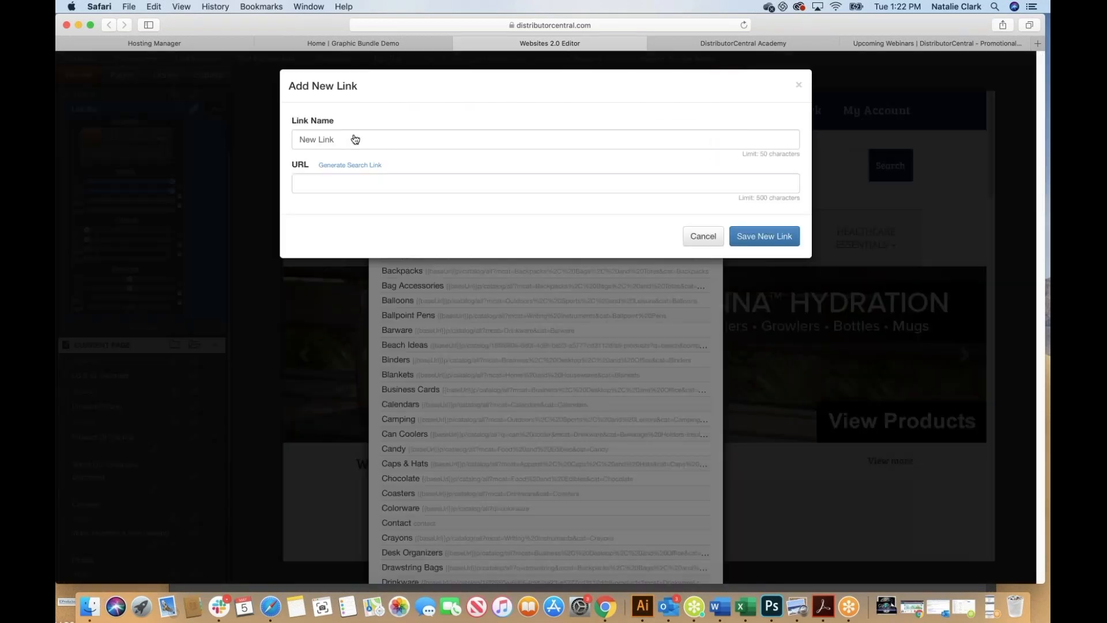
triple_click(335, 140)
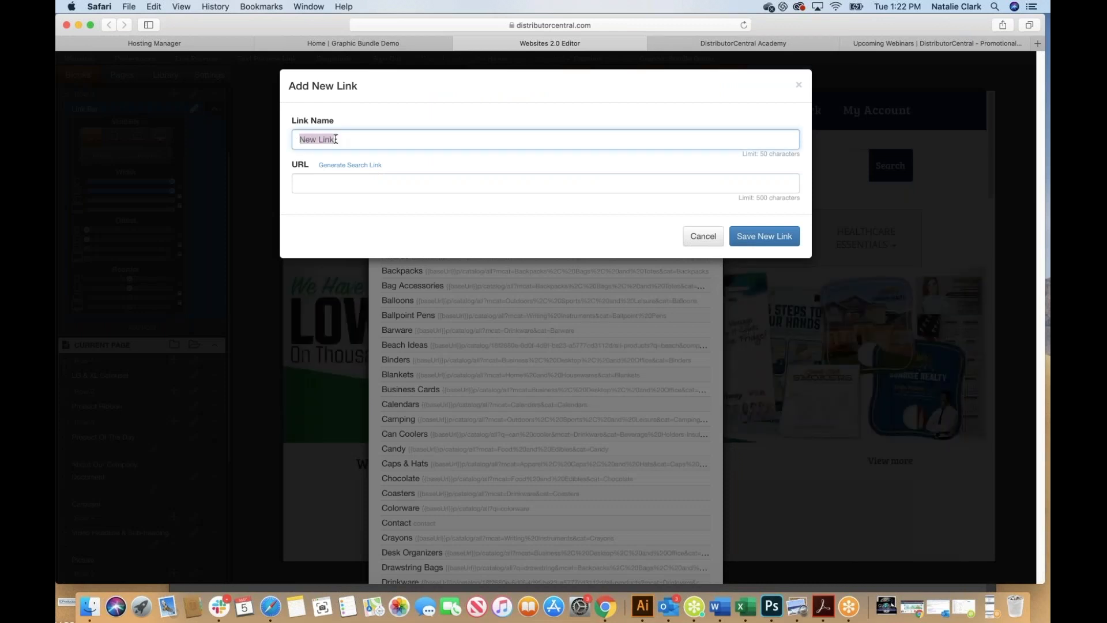
text(Sanitizers)
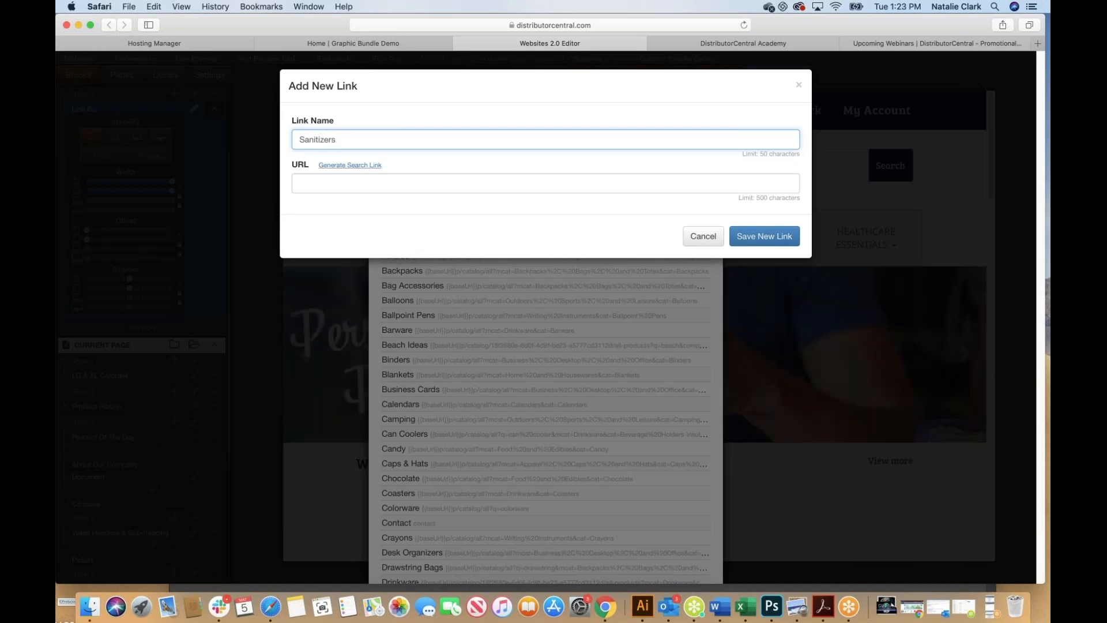
Set the Sanitizers search link to the Healthy Habits collection with the query "sanitizer", leaving the master category blank
click(351, 165)
click(357, 142)
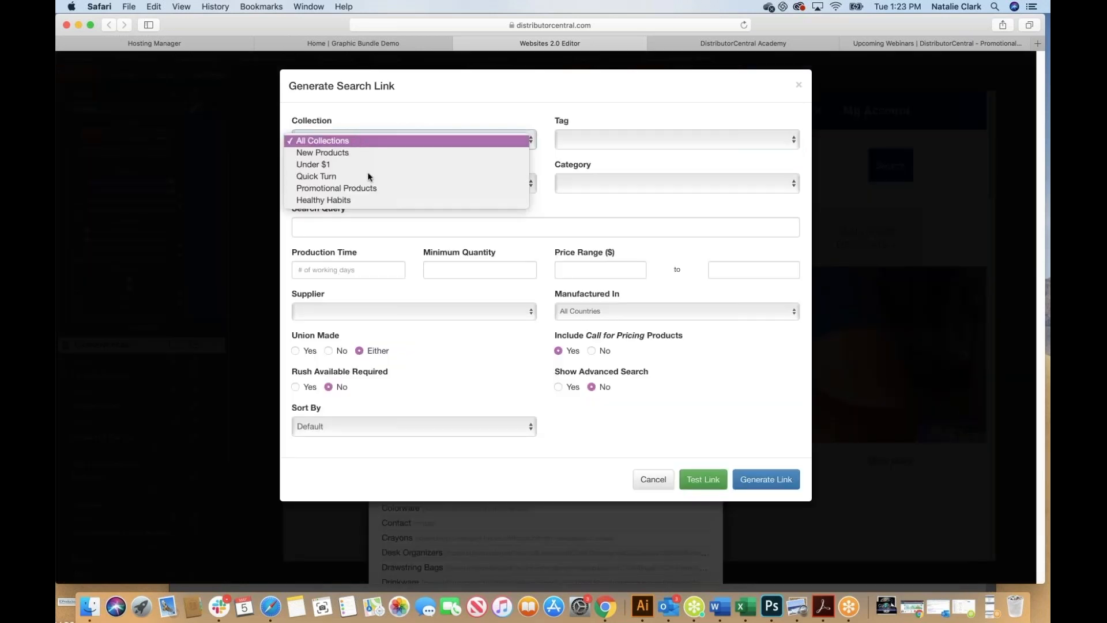
click(338, 202)
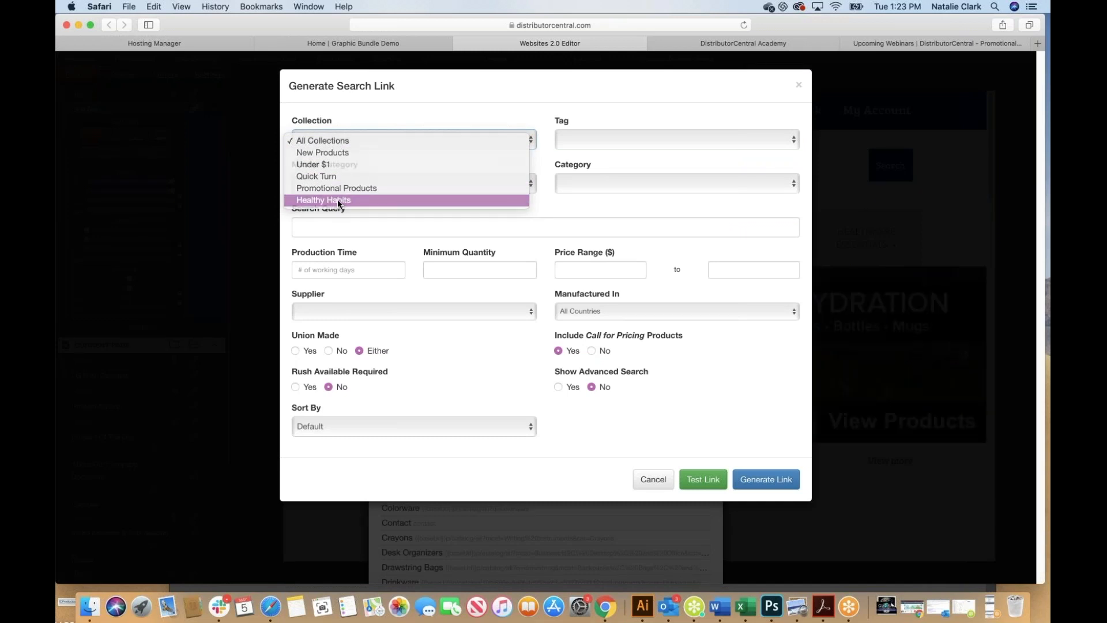
click(356, 231)
text(san)
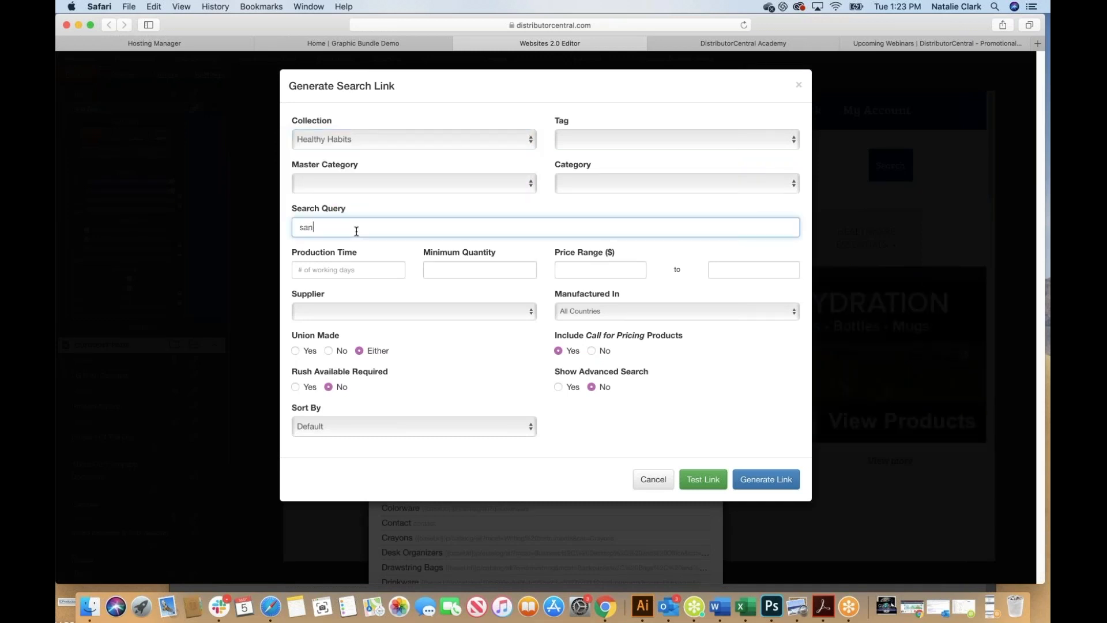
text(itizer)
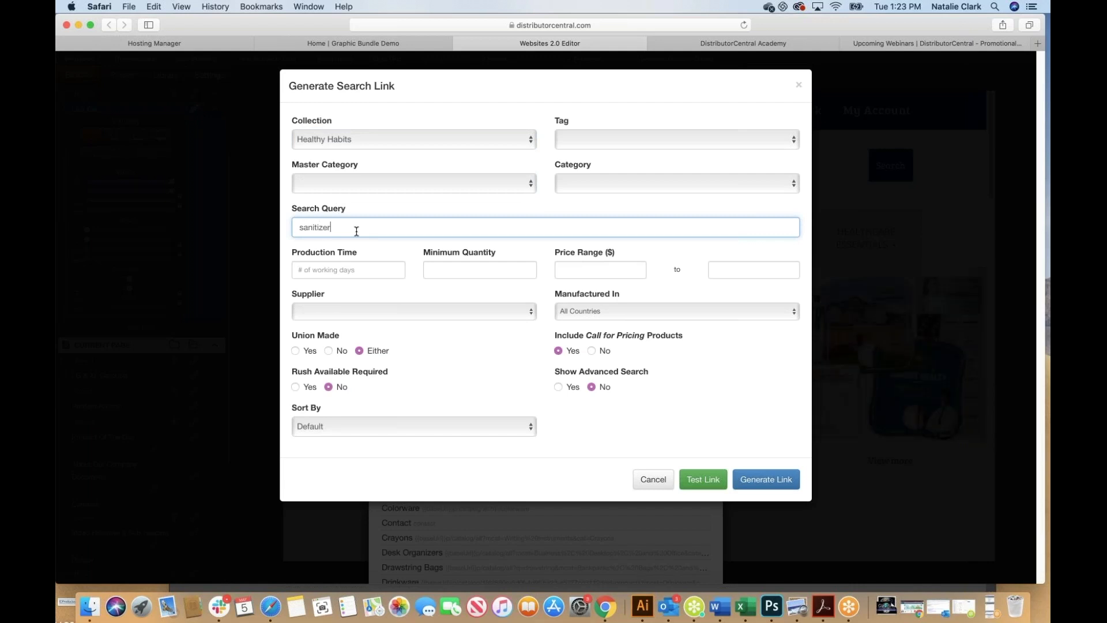
click(390, 184)
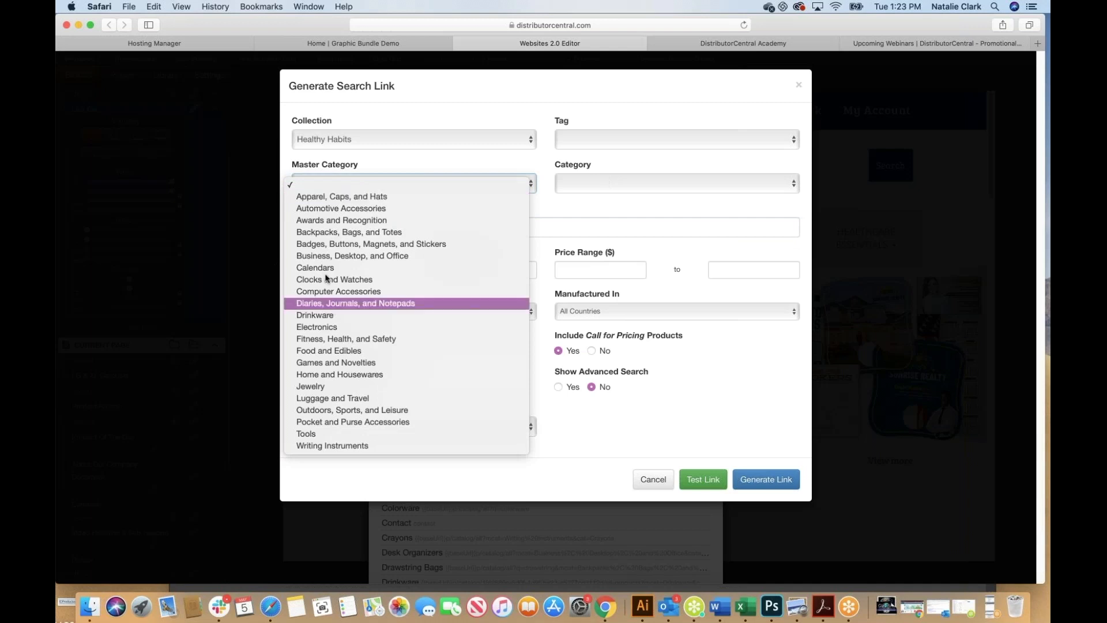
click(517, 165)
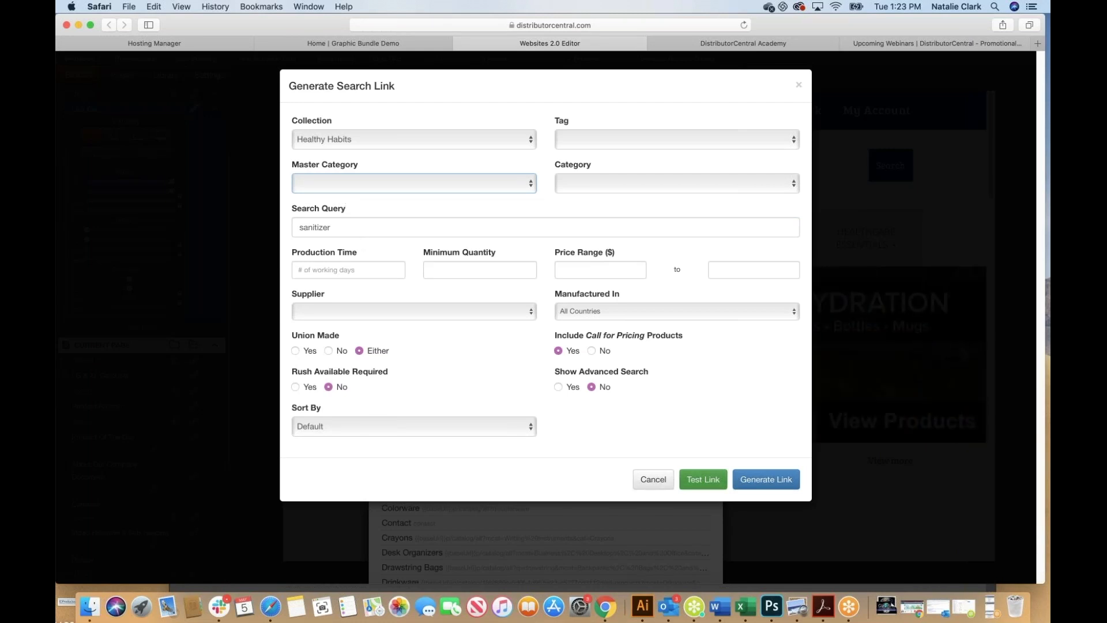
Test the sanitizer search link and review the products it shows on the website preview
click(703, 480)
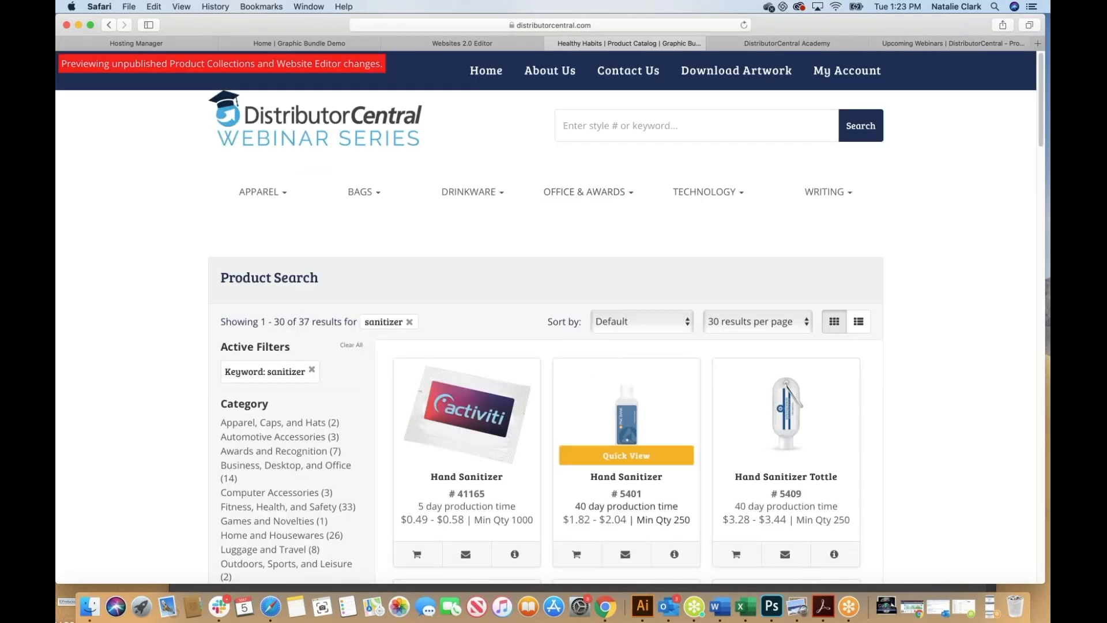
scroll(627, 318, down, 5)
scroll(626, 317, down, 8)
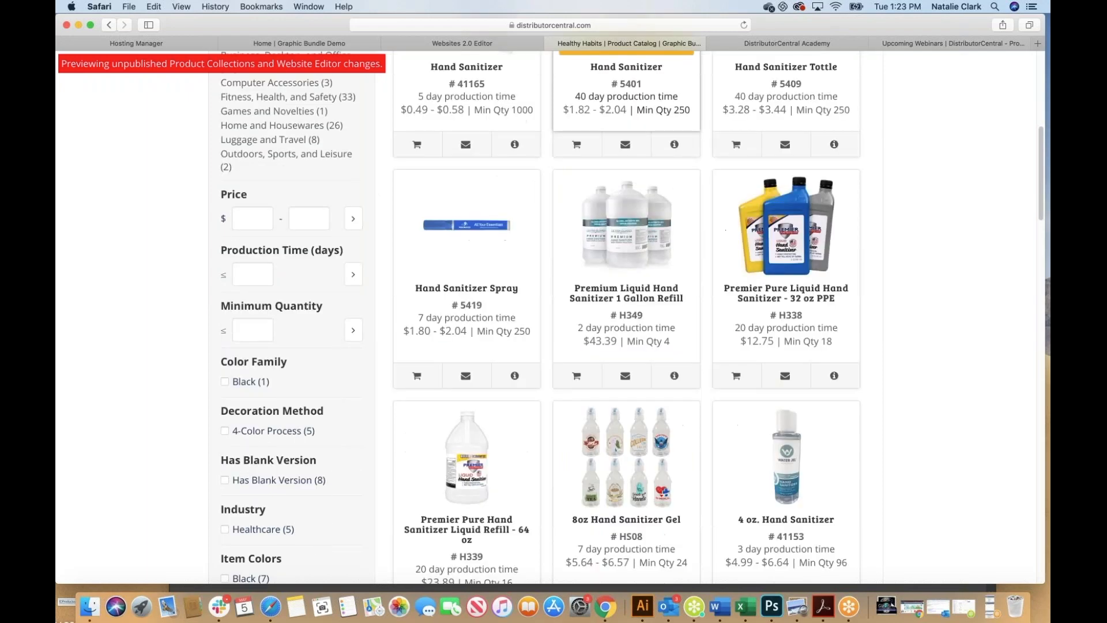
scroll(627, 317, up, 13)
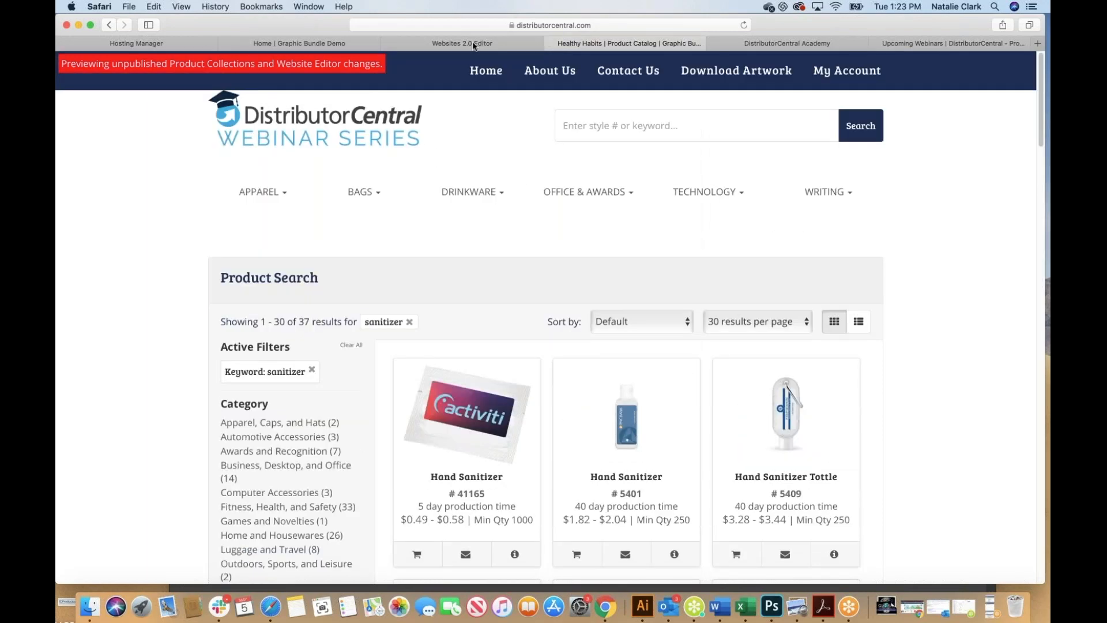
Close the preview, generate the search URL for the Sanitizers link and save the new link
key(super+w)
click(777, 484)
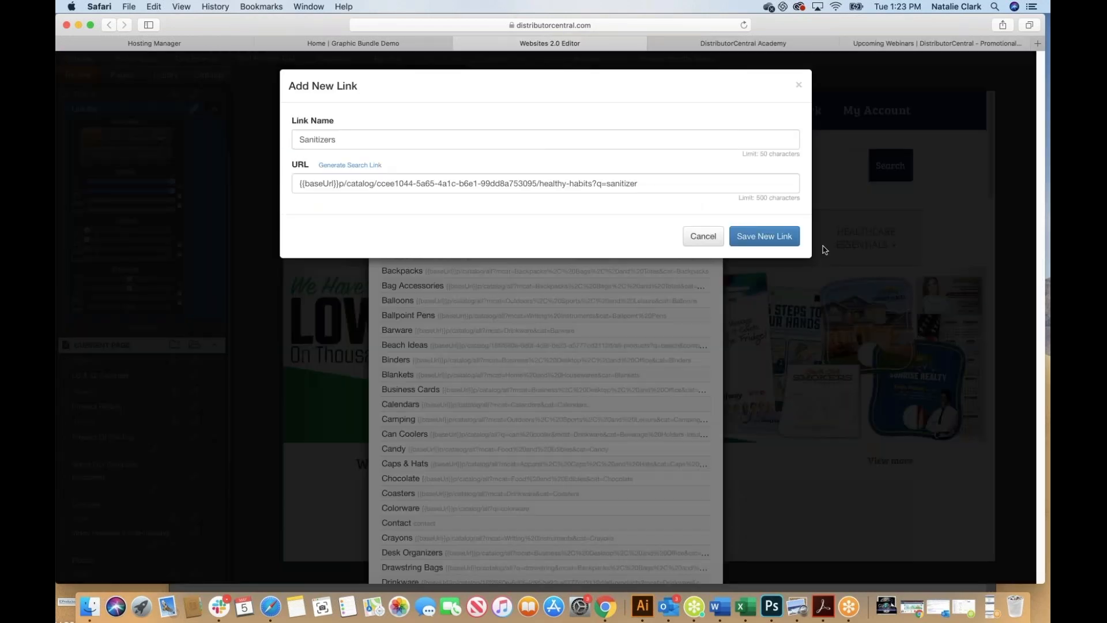
click(753, 237)
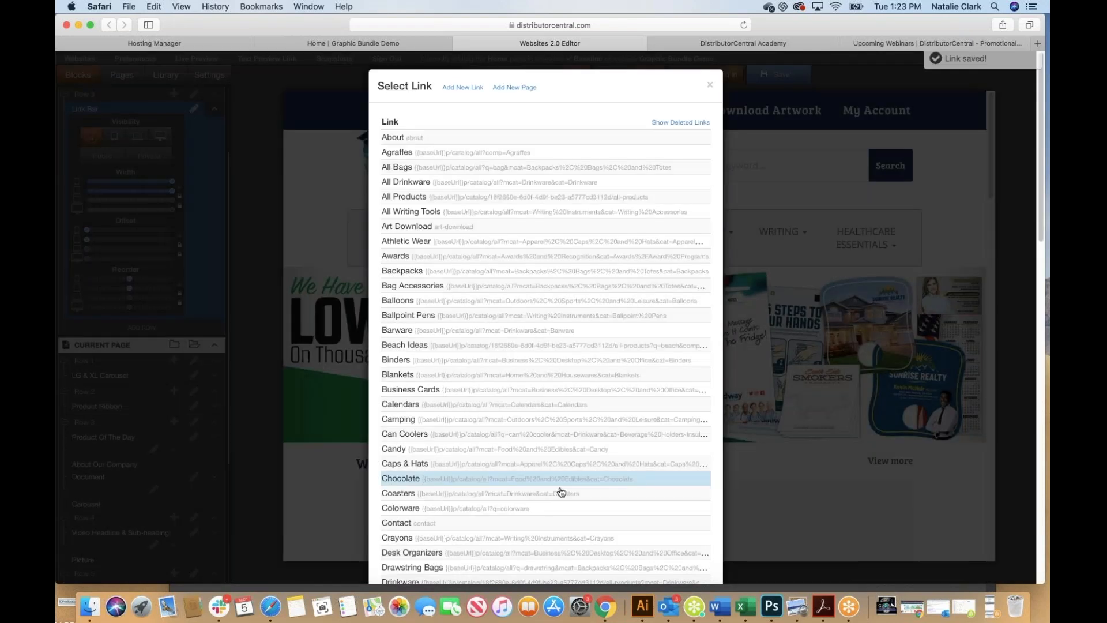
Add the saved Sanitizers link to the link bar and place it below Masks in the Healthcare Essentials dropdown group
scroll(561, 492, down, 8)
scroll(561, 492, down, 8)
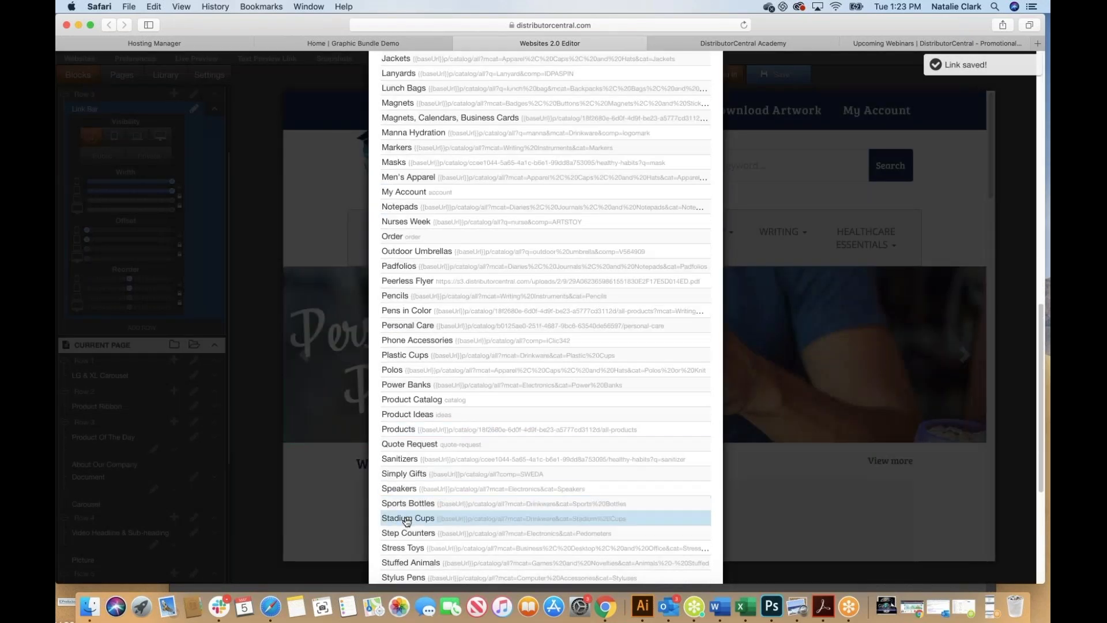
click(398, 459)
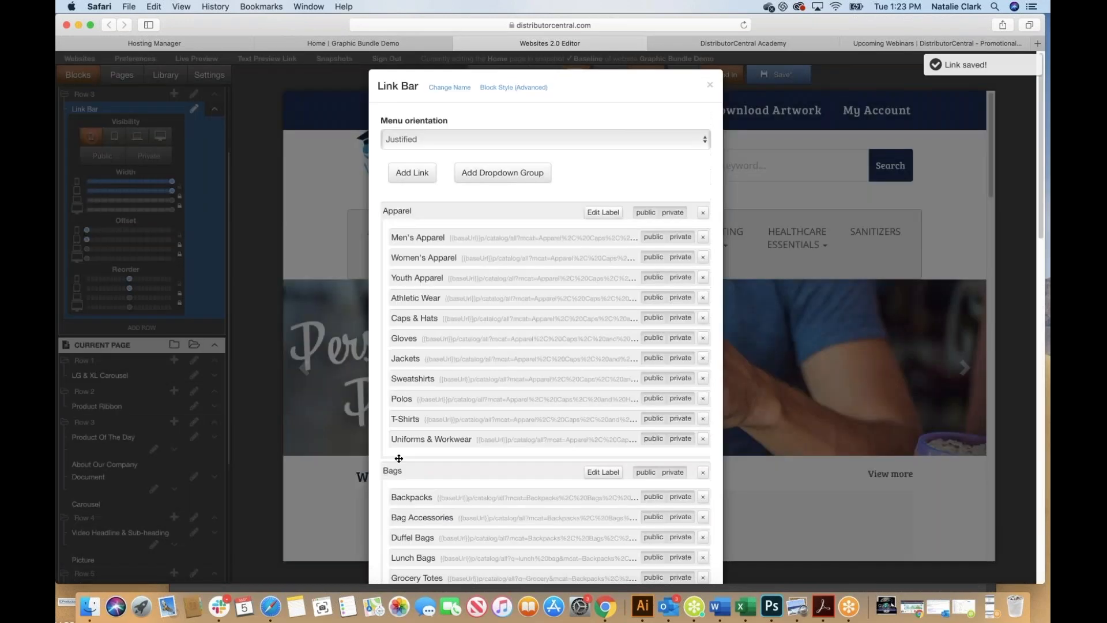
scroll(502, 492, down, 15)
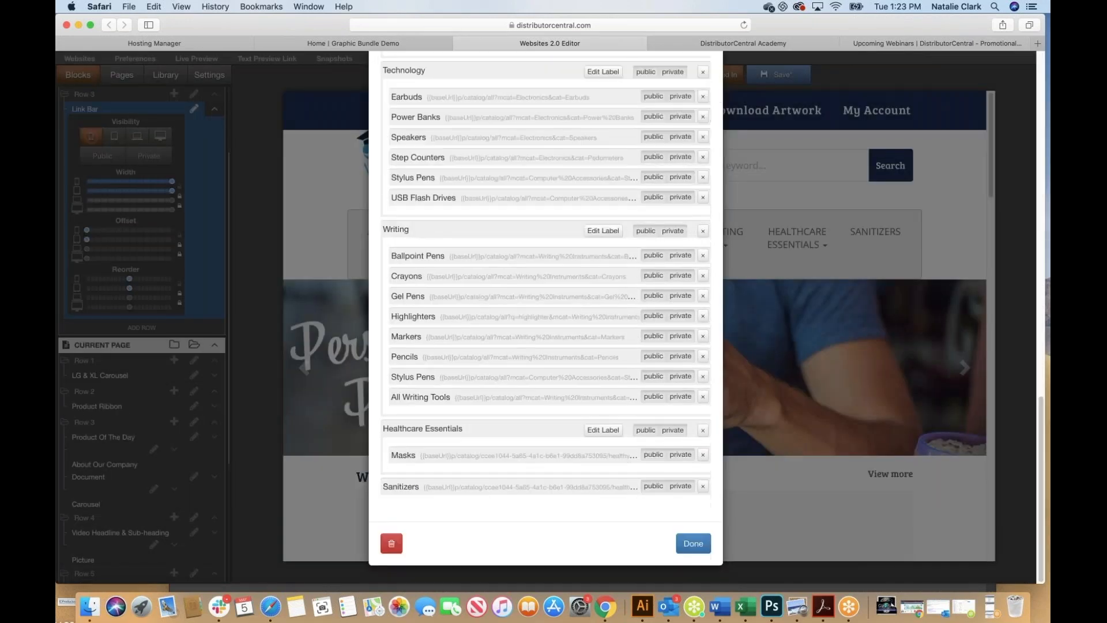
drag(427, 469, 443, 497)
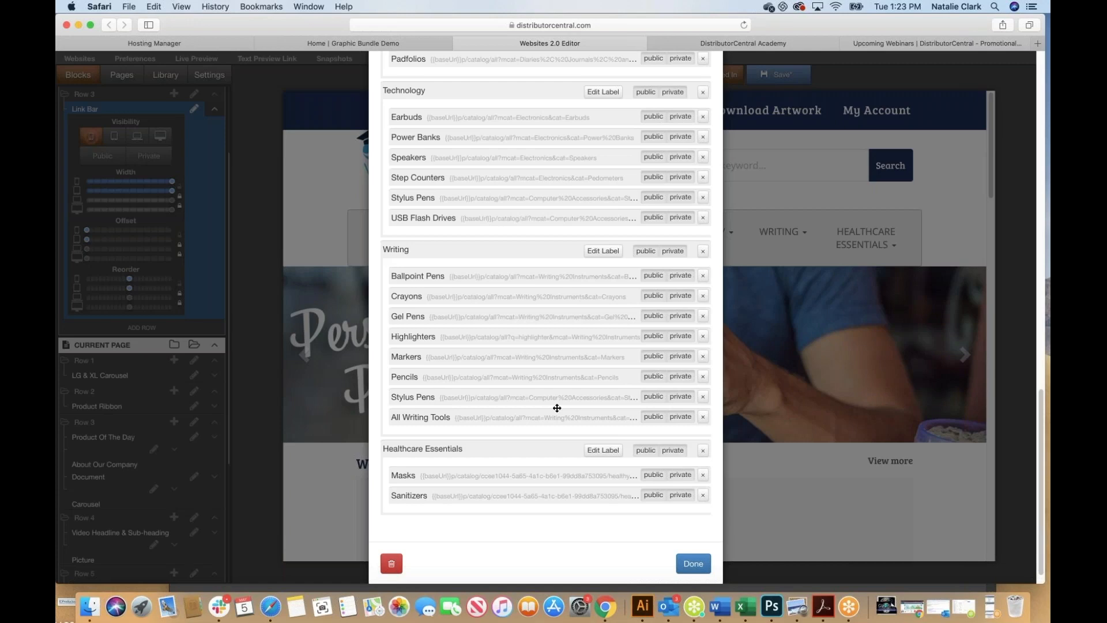
Start another new link for the link bar and name it Under $1
scroll(557, 407, up, 20)
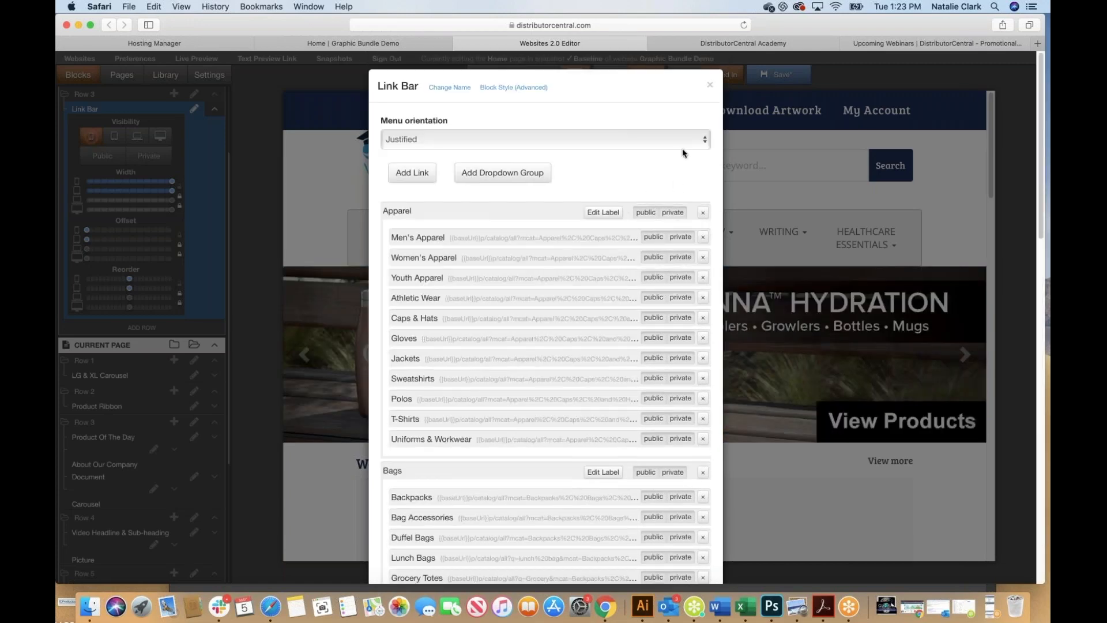
click(413, 174)
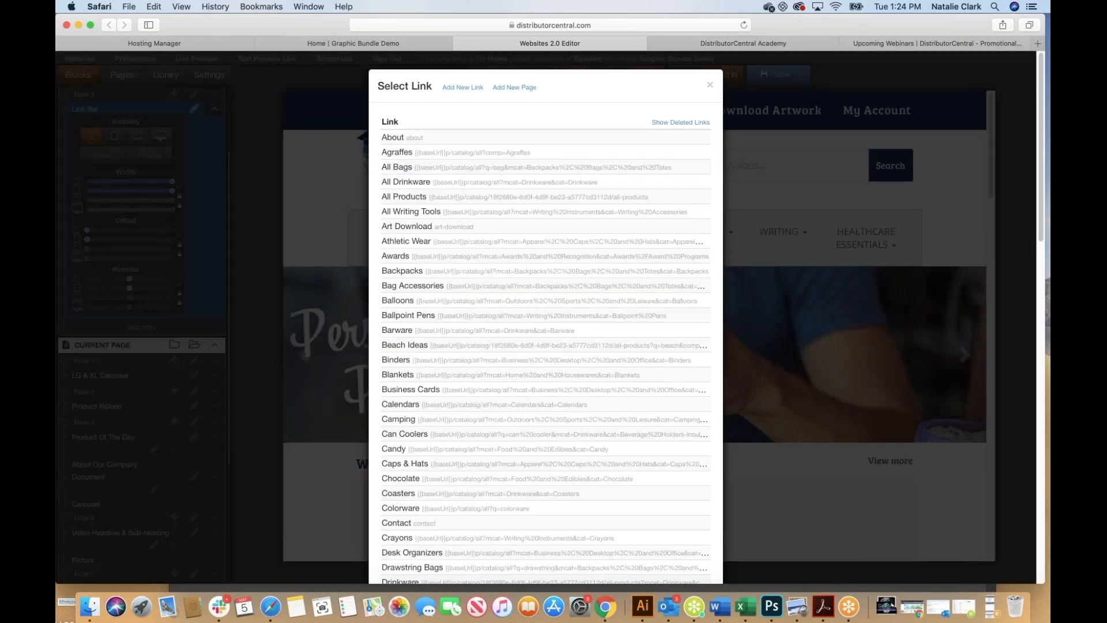
click(464, 88)
triple_click(377, 142)
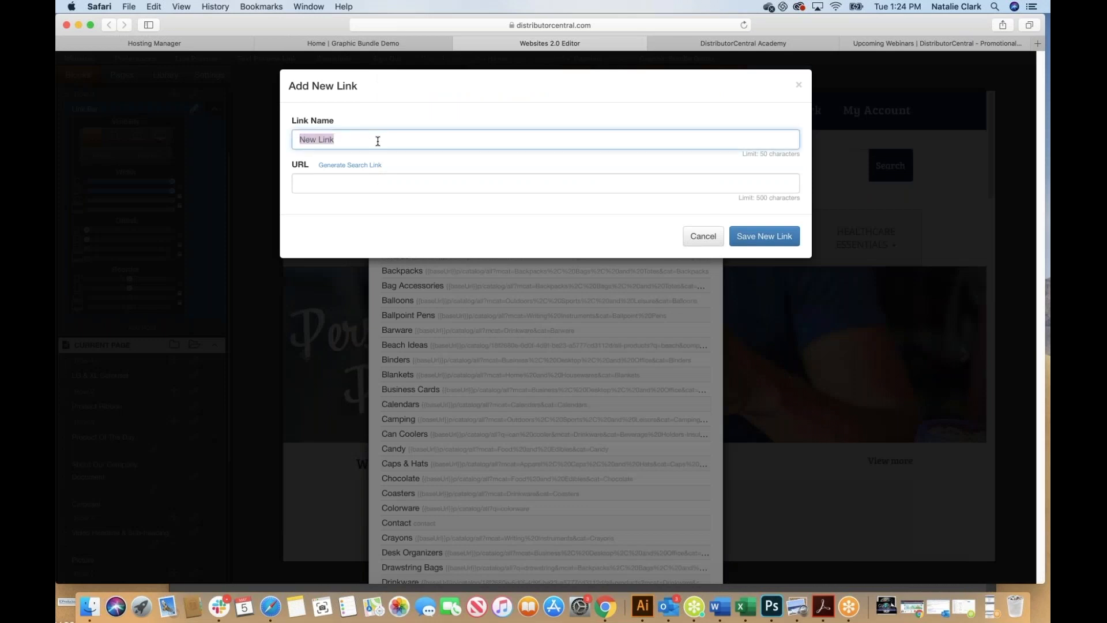
text(Under $1)
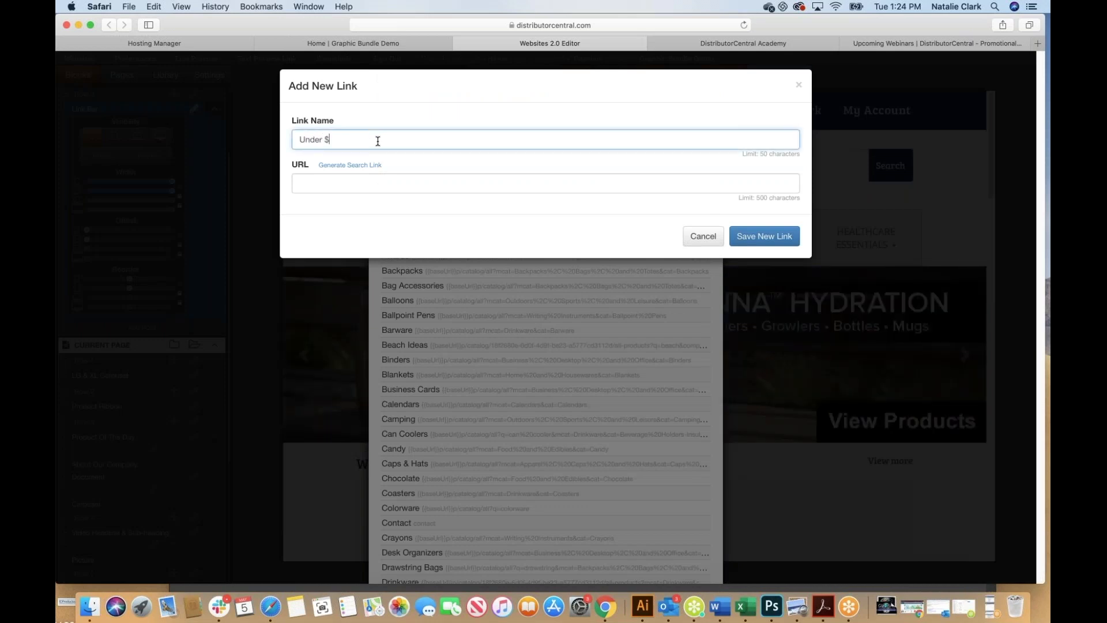
Generate the link's search URL from the Under $1 collection with no master category, and save the new link
click(333, 167)
click(339, 141)
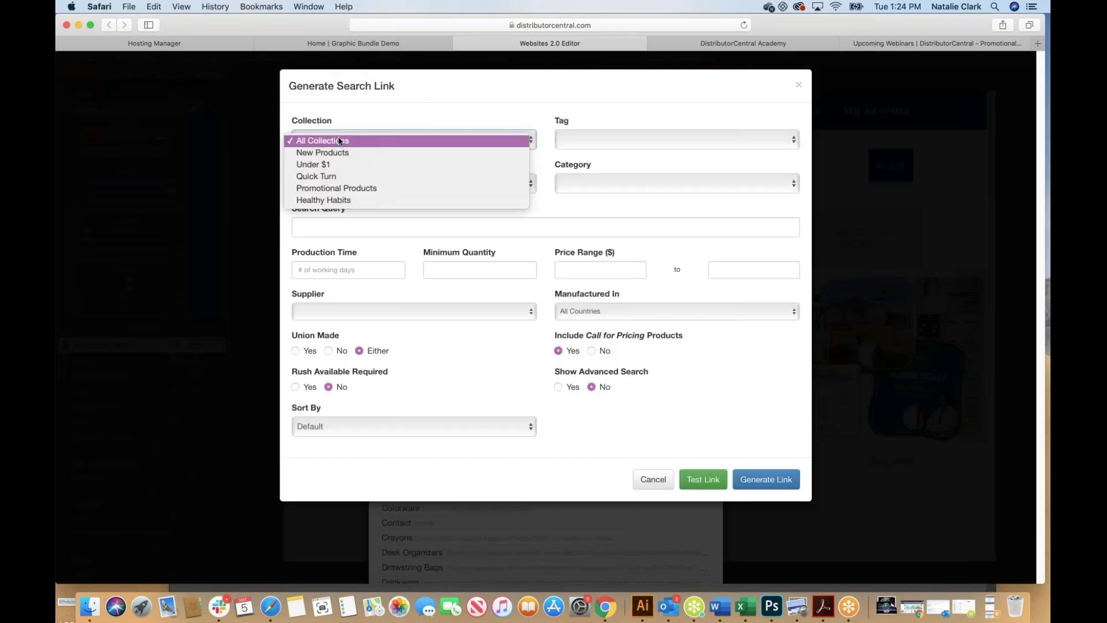
click(327, 166)
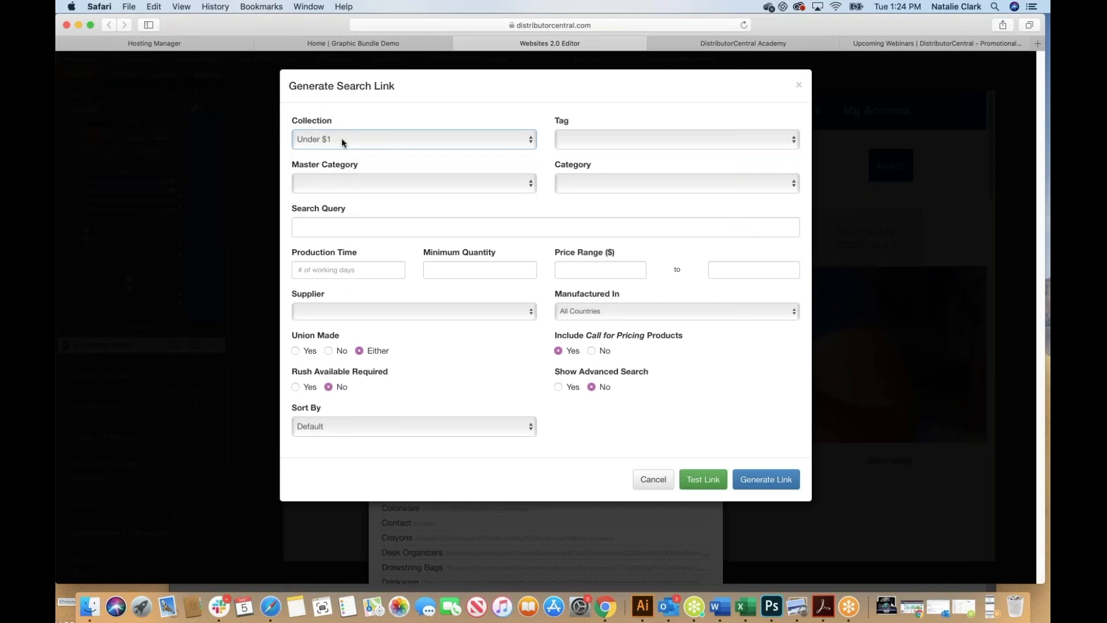
click(352, 185)
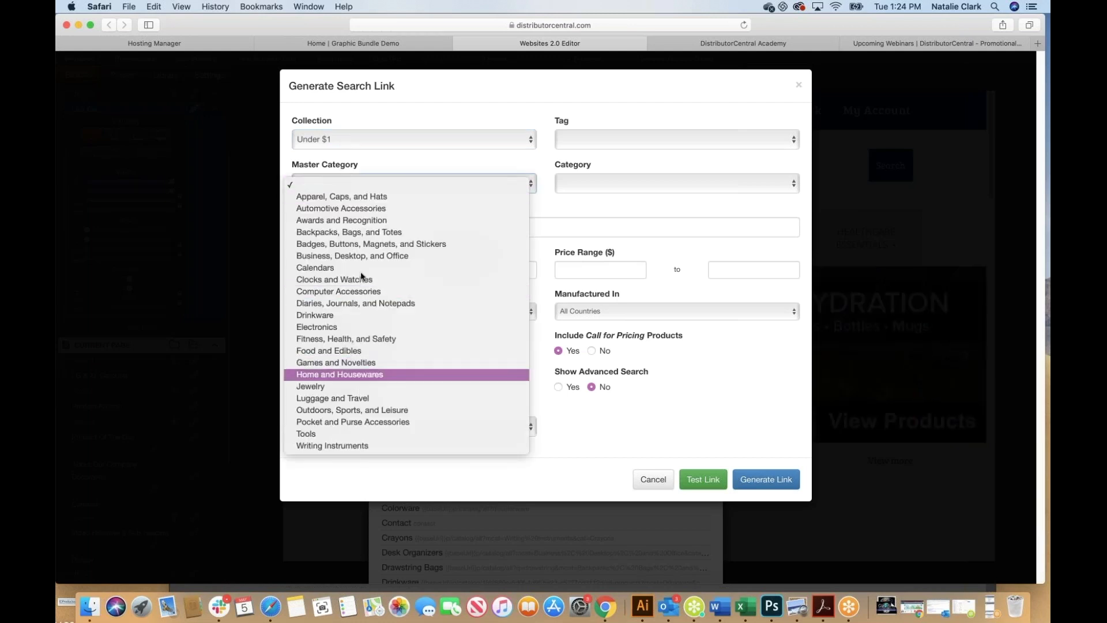
click(436, 113)
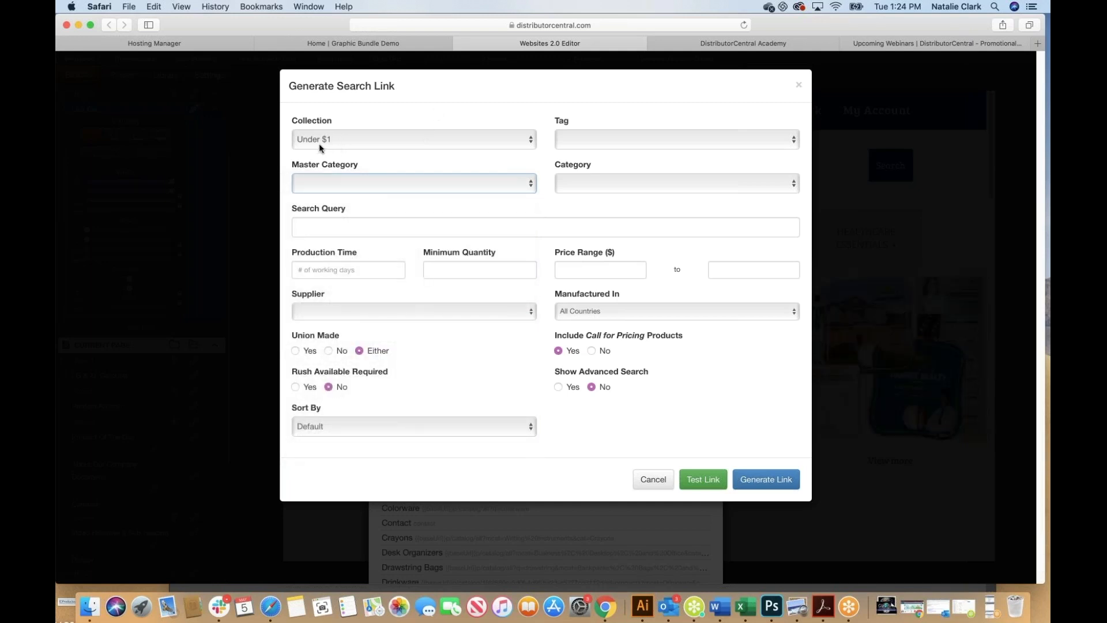
click(358, 184)
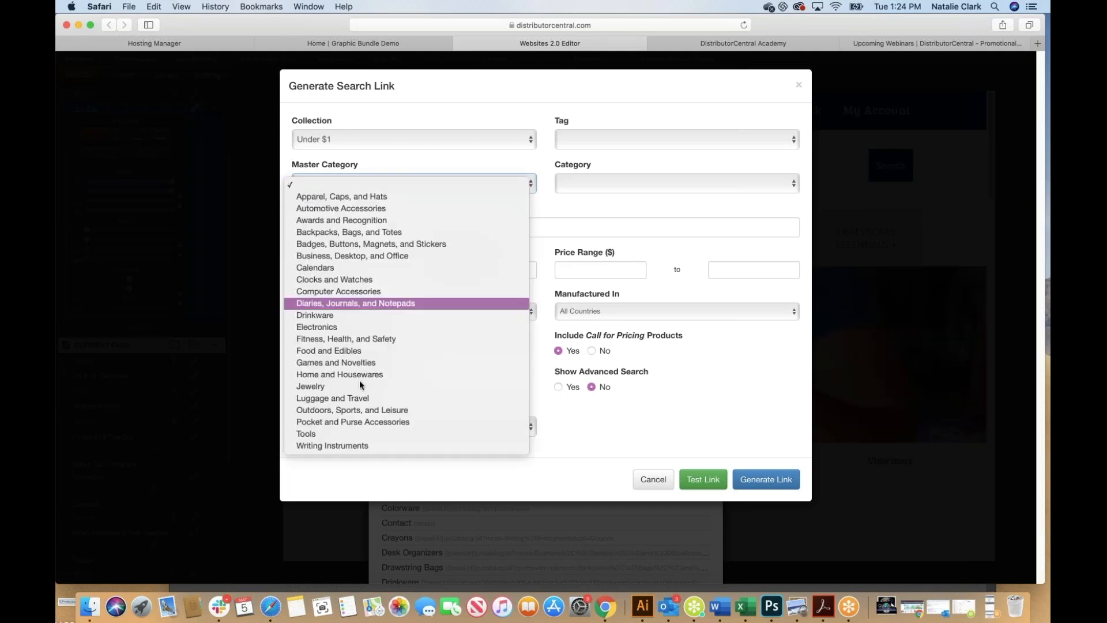
click(470, 114)
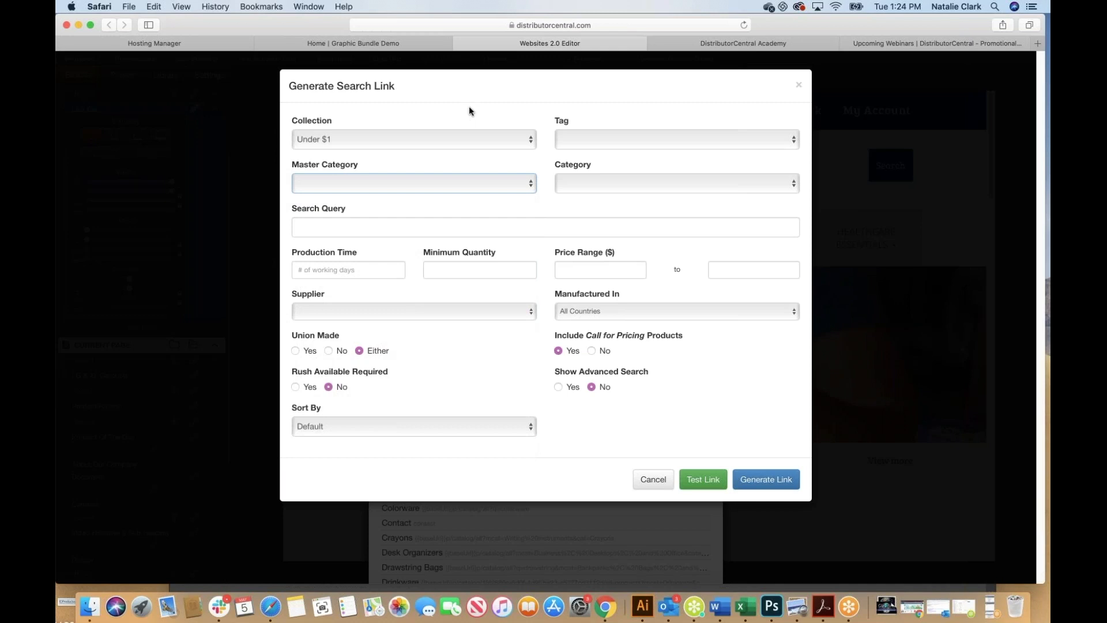
click(766, 481)
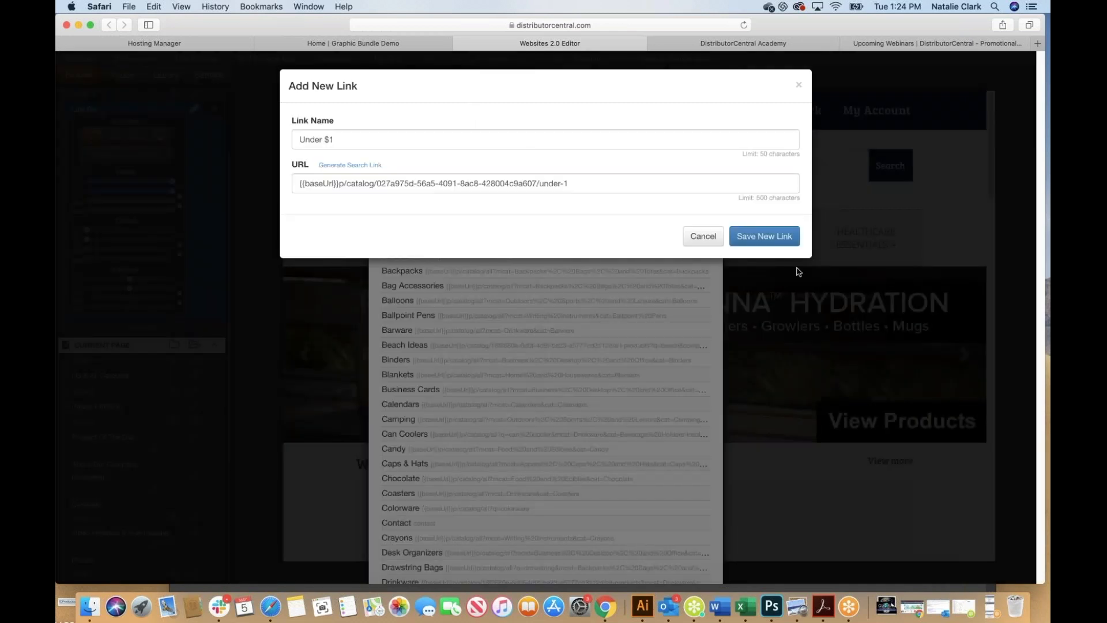
click(761, 239)
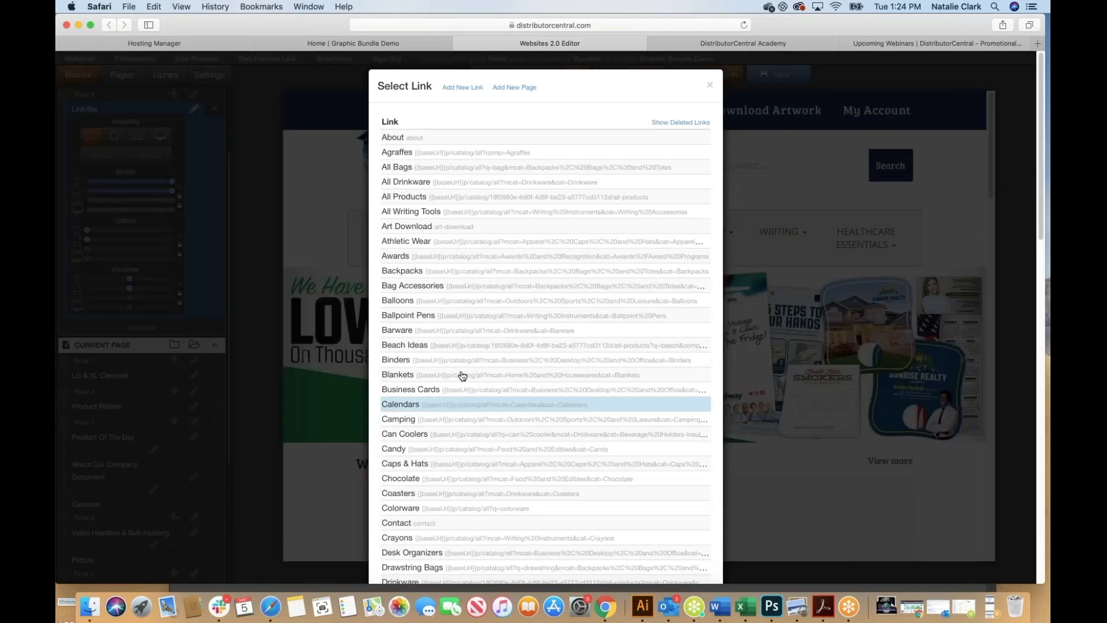
Add the saved Under $1 link to the link bar as a standalone item after Healthcare Essentials
scroll(466, 375, down, 5)
scroll(466, 375, down, 10)
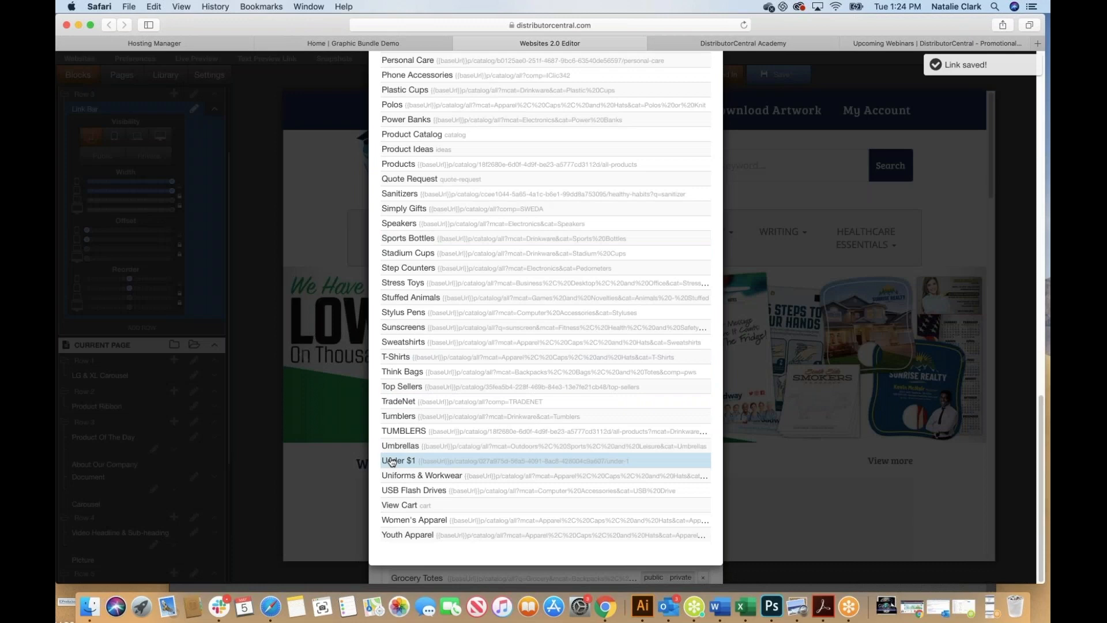
click(392, 461)
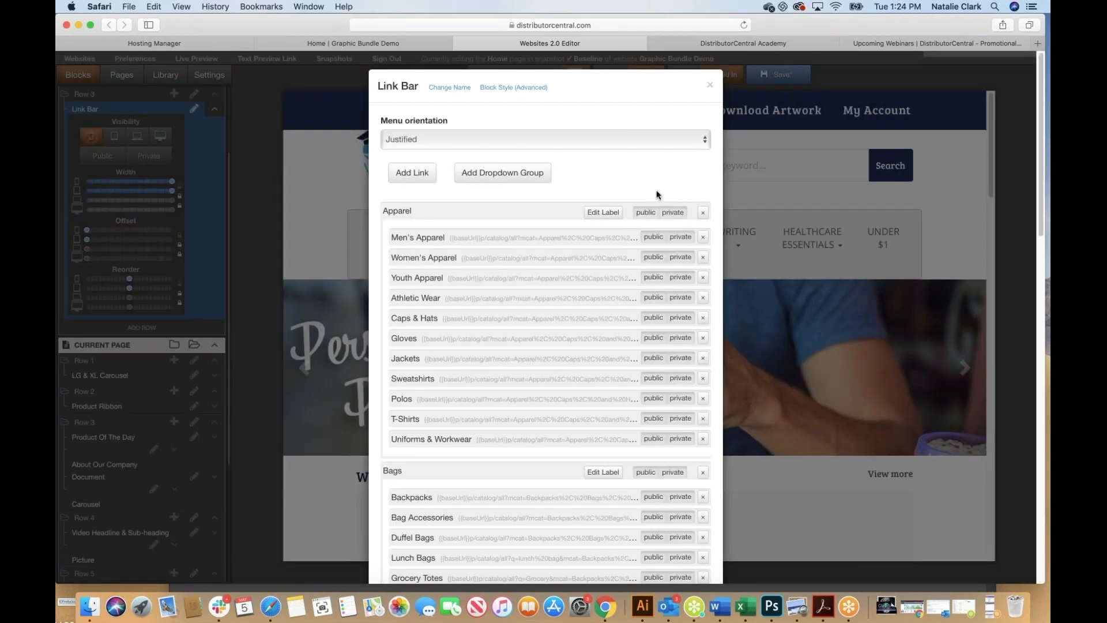
scroll(695, 549, down, 15)
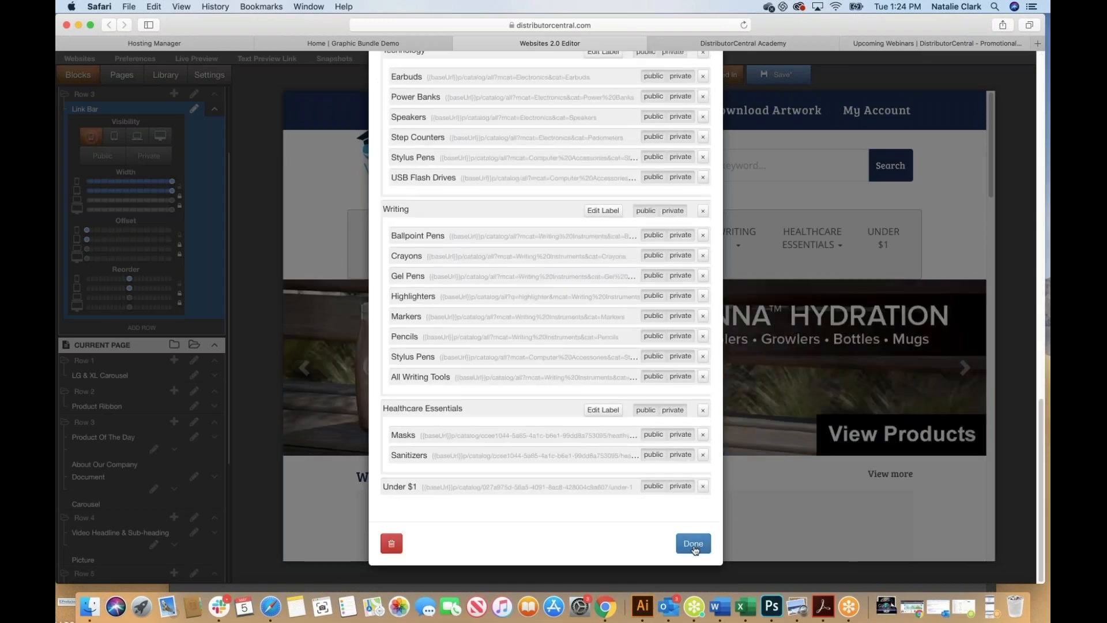
Finish editing the link bar and save the website changes
click(693, 545)
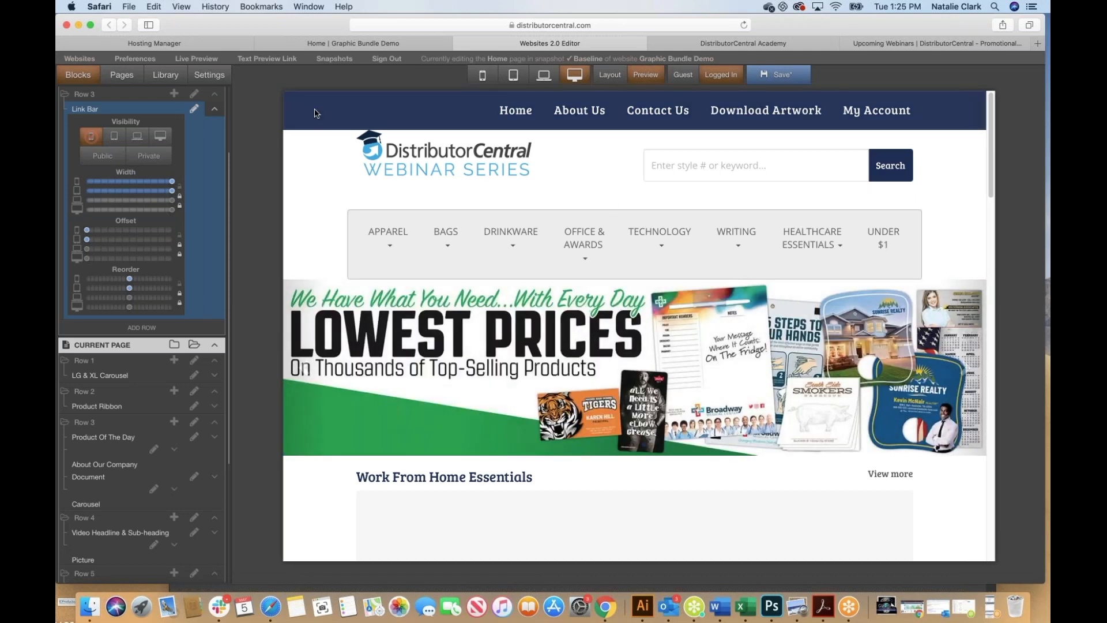
click(197, 59)
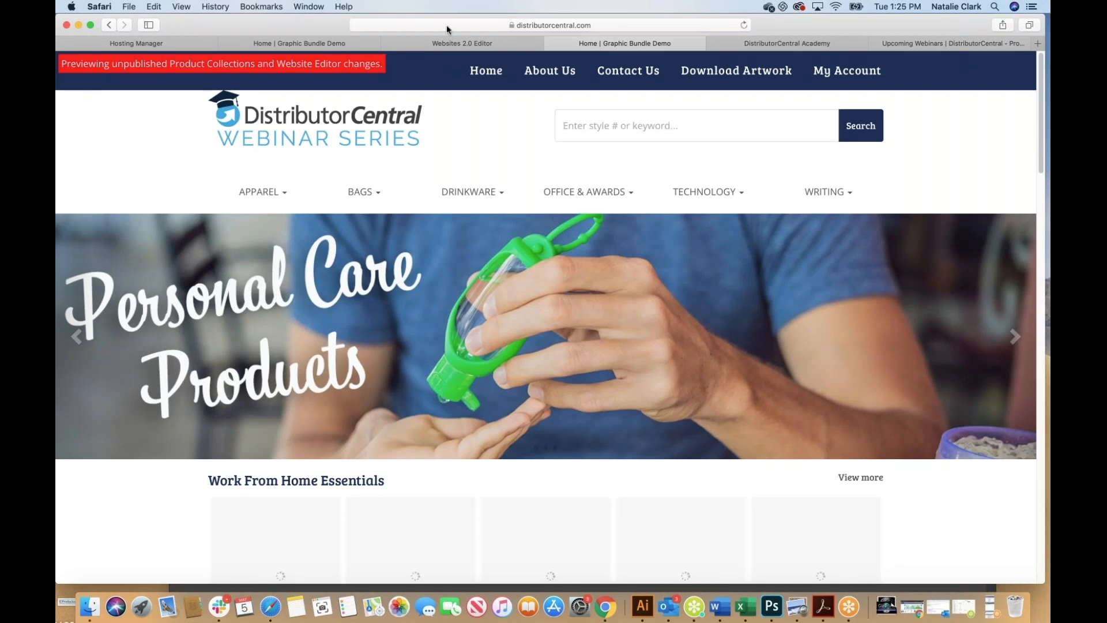
click(456, 46)
click(784, 80)
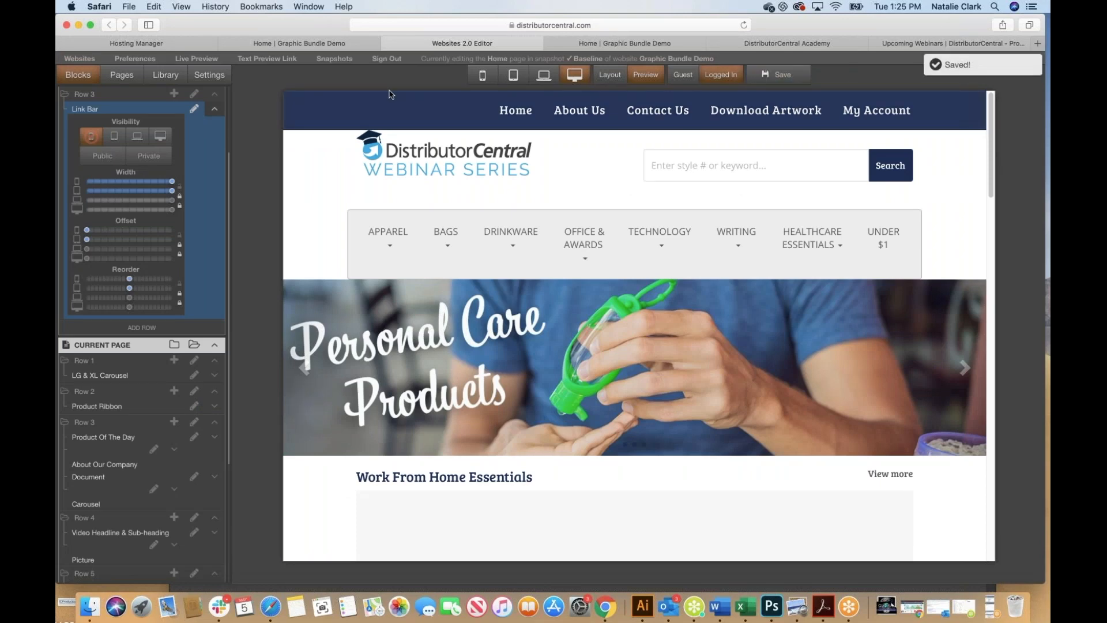
Preview the live site, check the Healthcare Essentials dropdown, and view the Under $1 product page
click(199, 59)
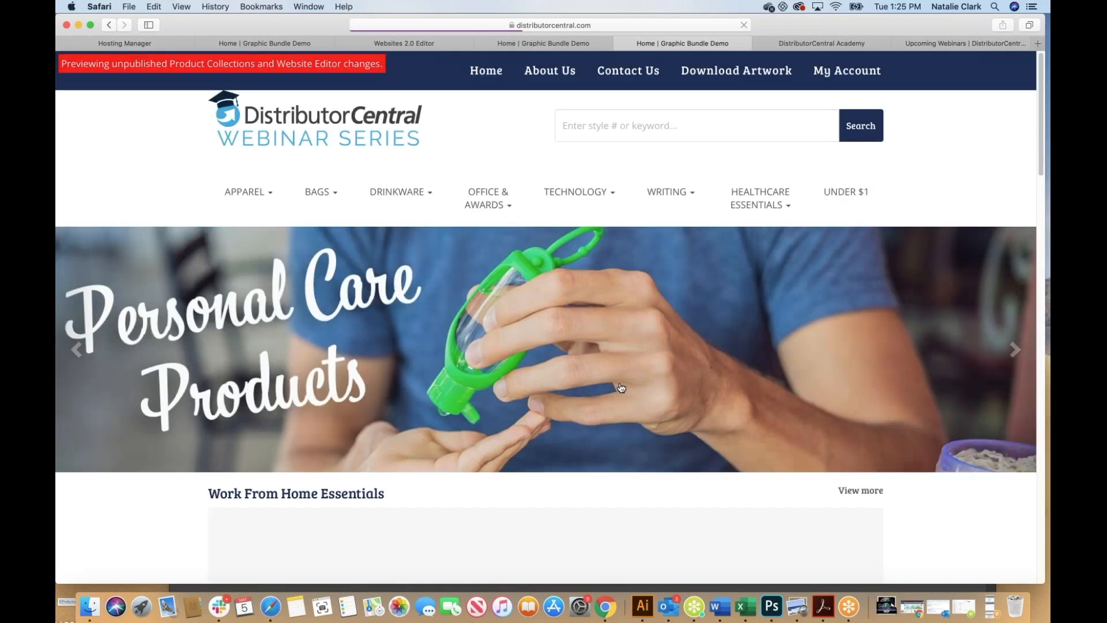
click(758, 205)
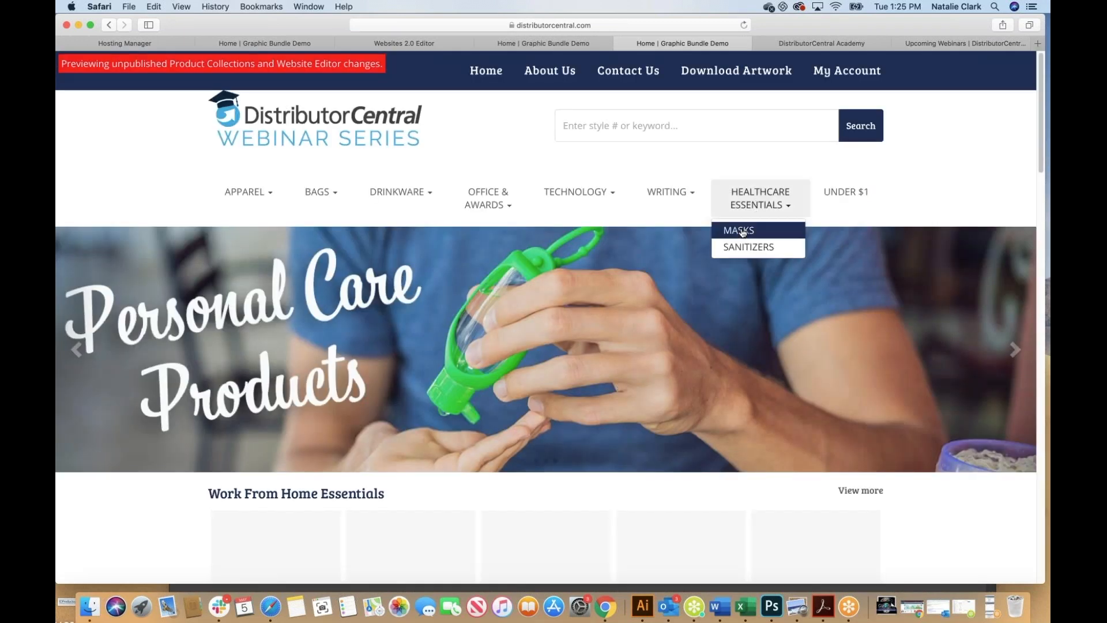
click(843, 193)
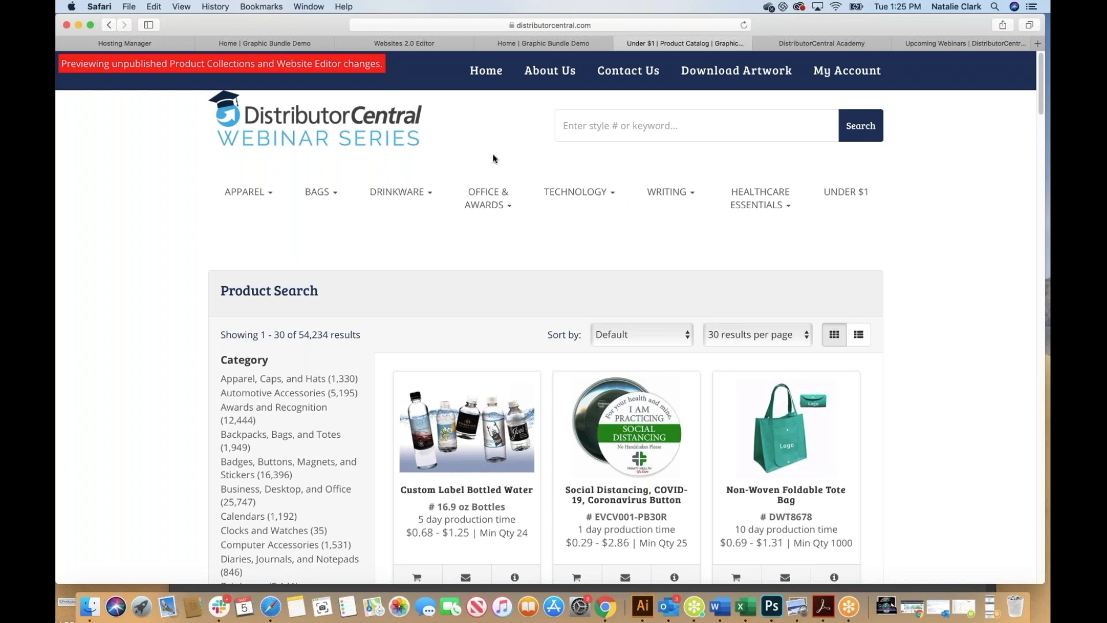
Set the home page Product Ribbon's source to the New Products collection and save the website
click(531, 45)
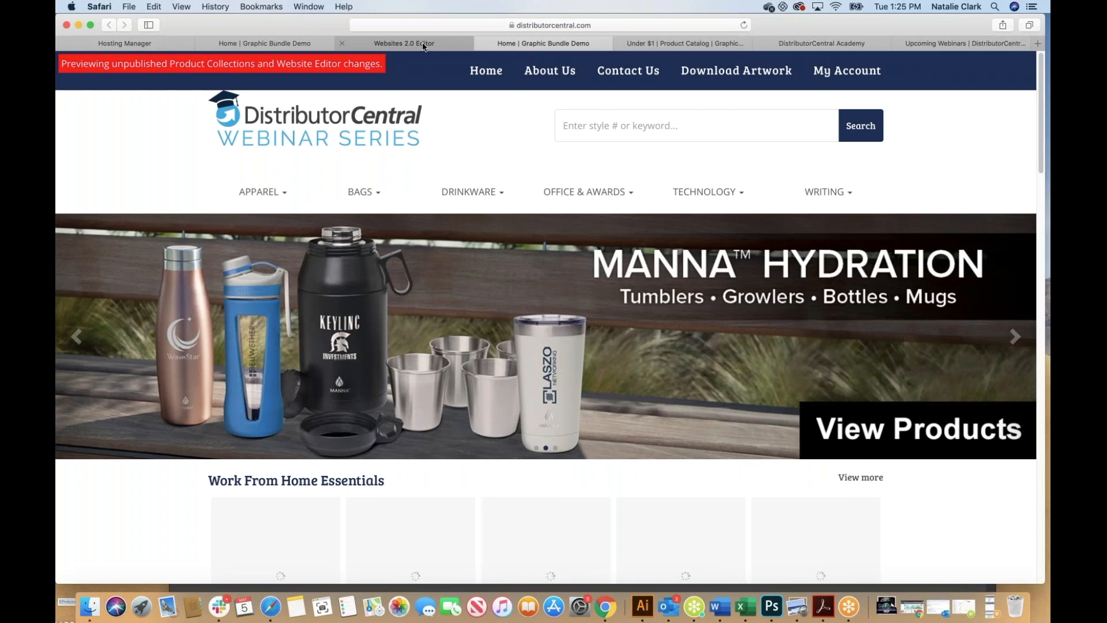
click(423, 45)
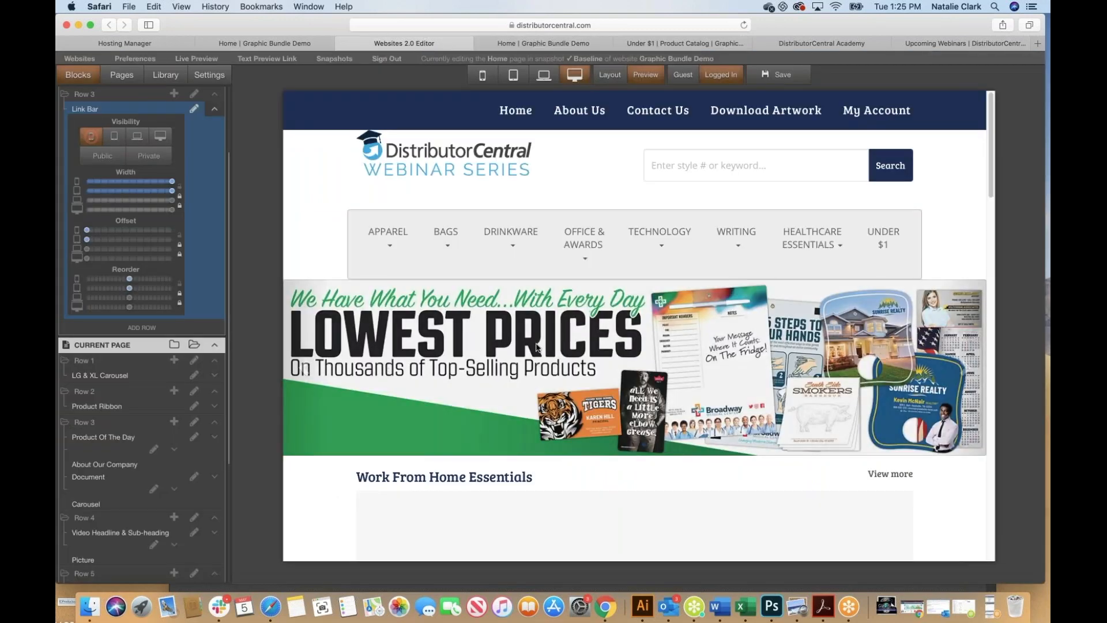
scroll(536, 348, down, 5)
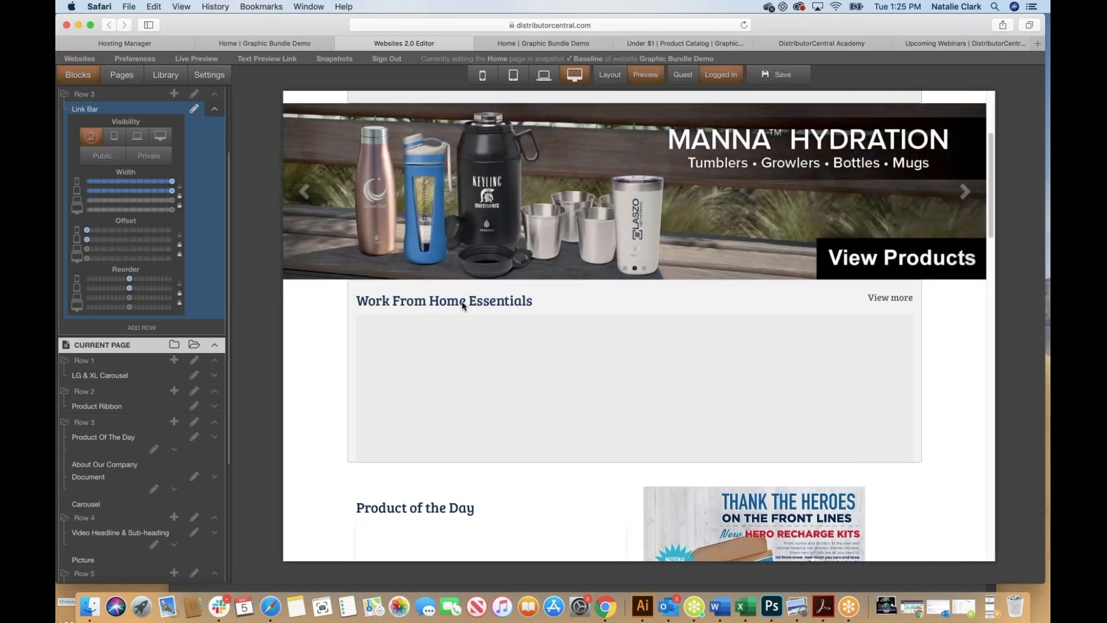
double_click(419, 306)
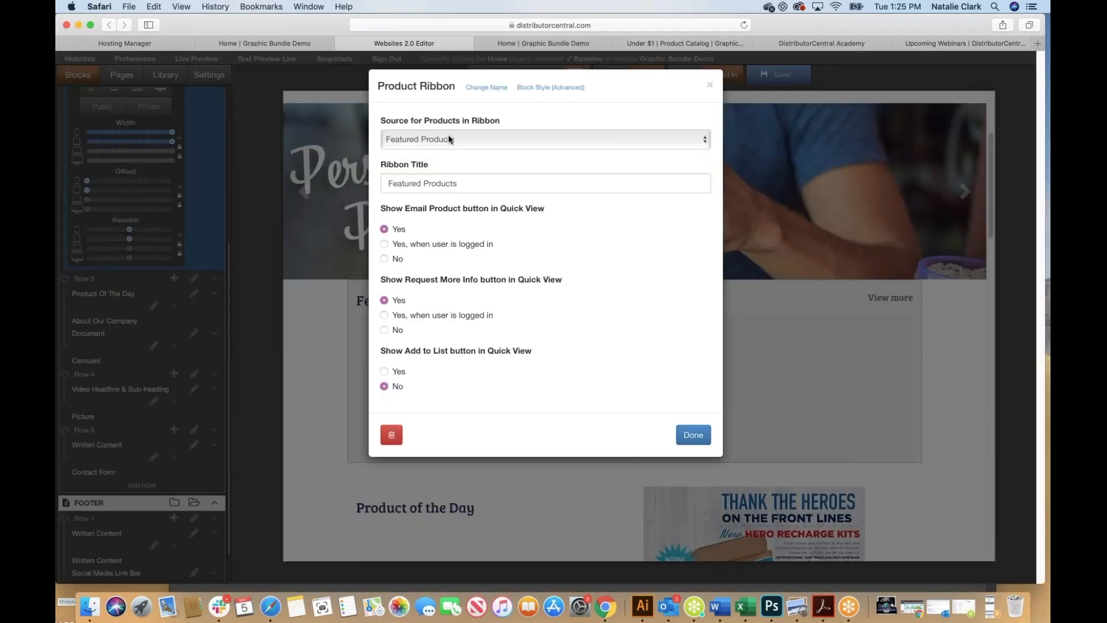
click(449, 139)
click(413, 154)
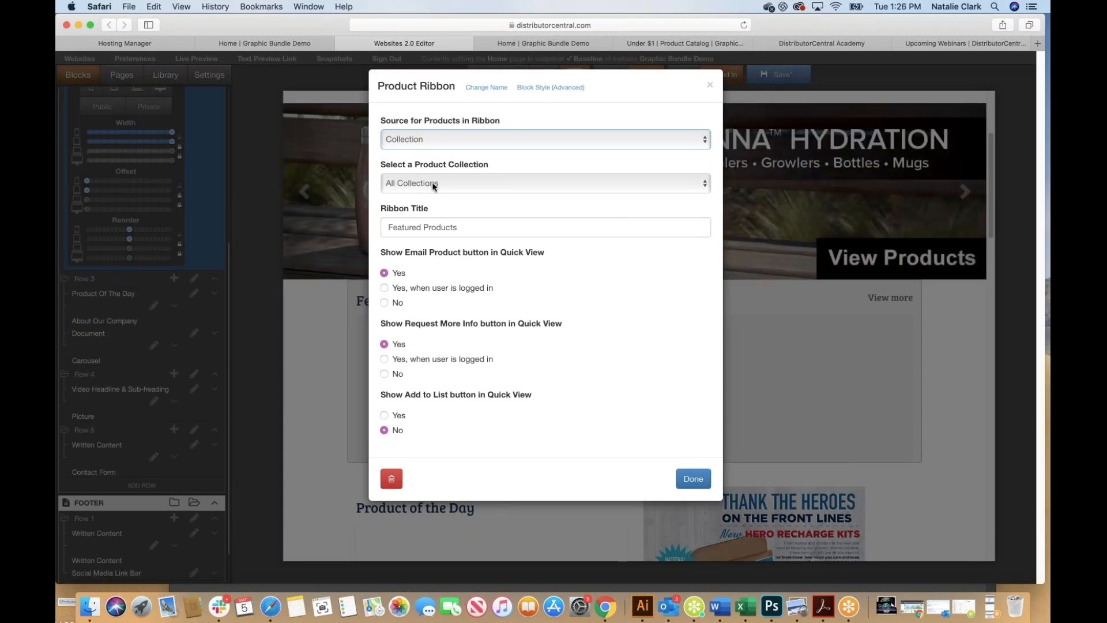
click(420, 190)
click(437, 196)
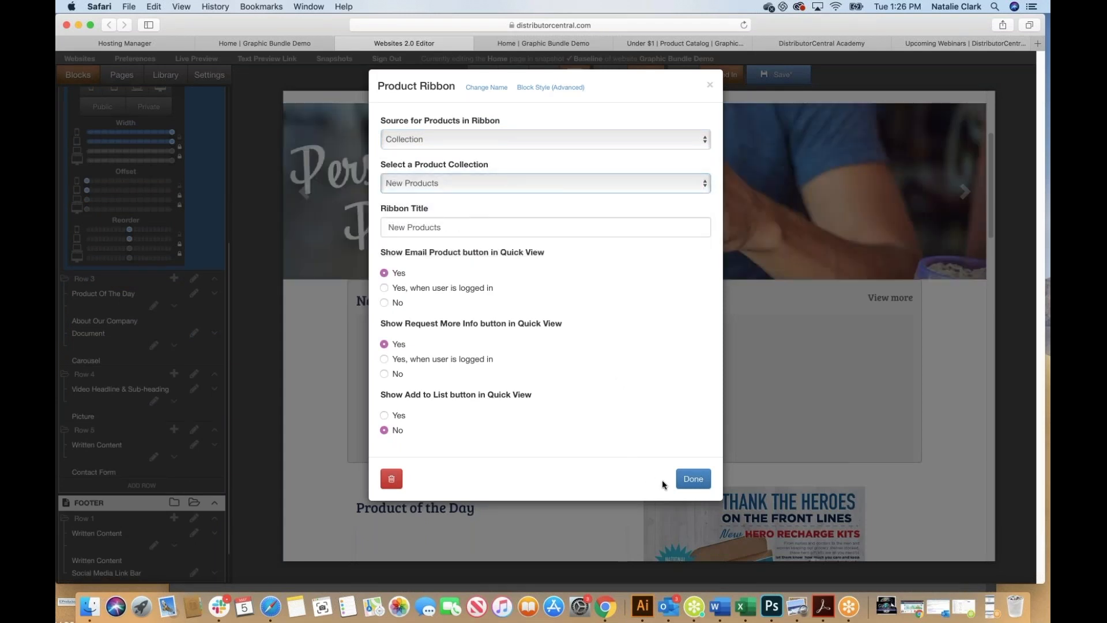
click(691, 480)
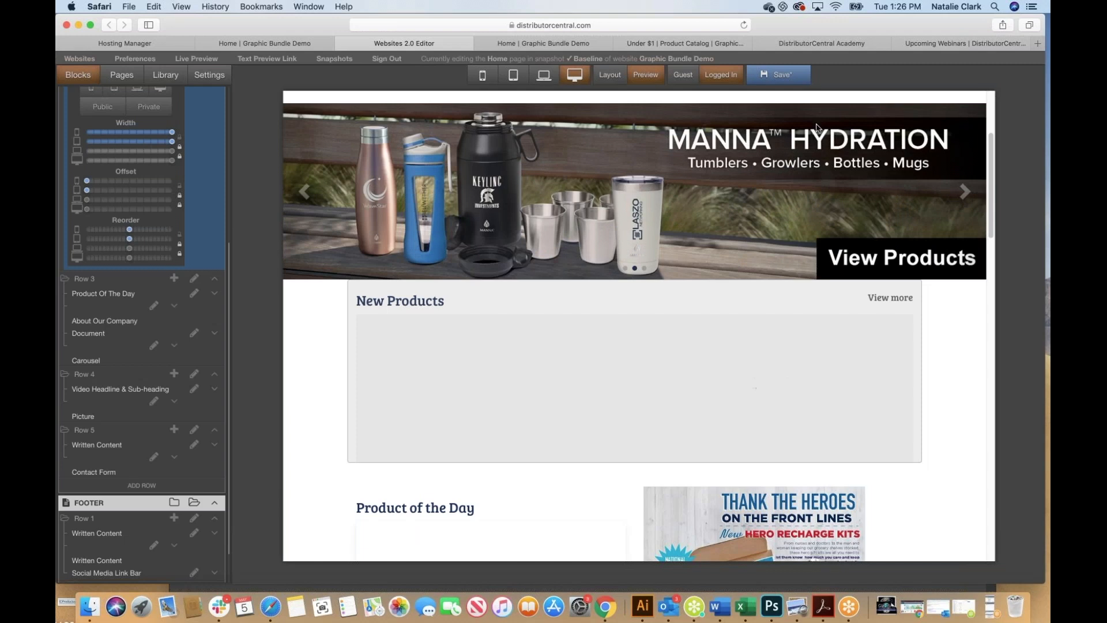
click(784, 81)
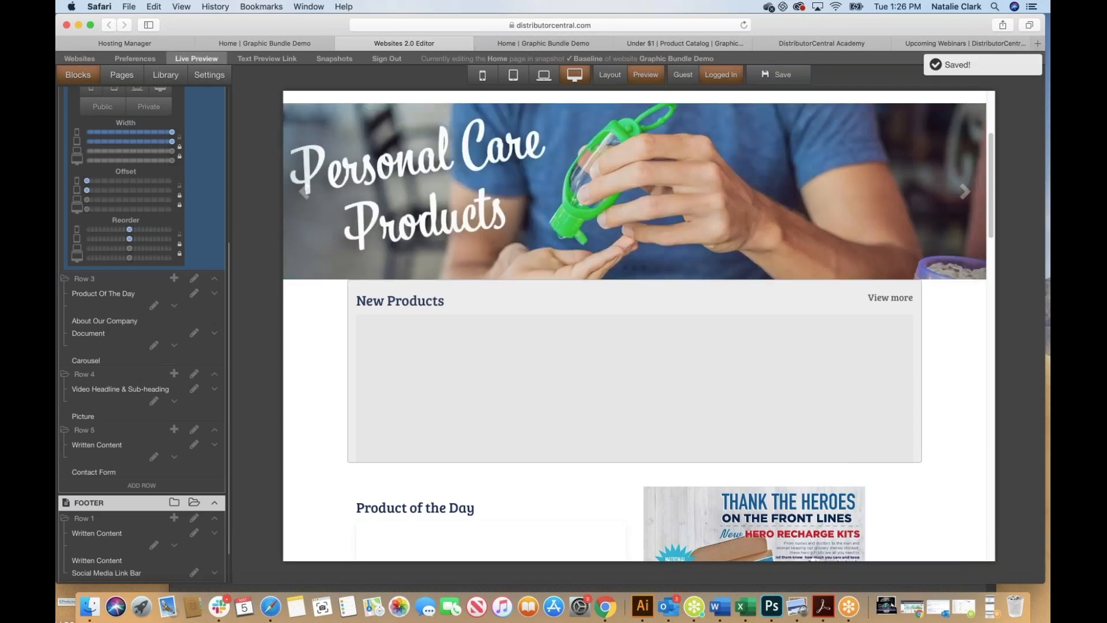
Preview the live site and browse through the products in the New Products ribbon
click(196, 58)
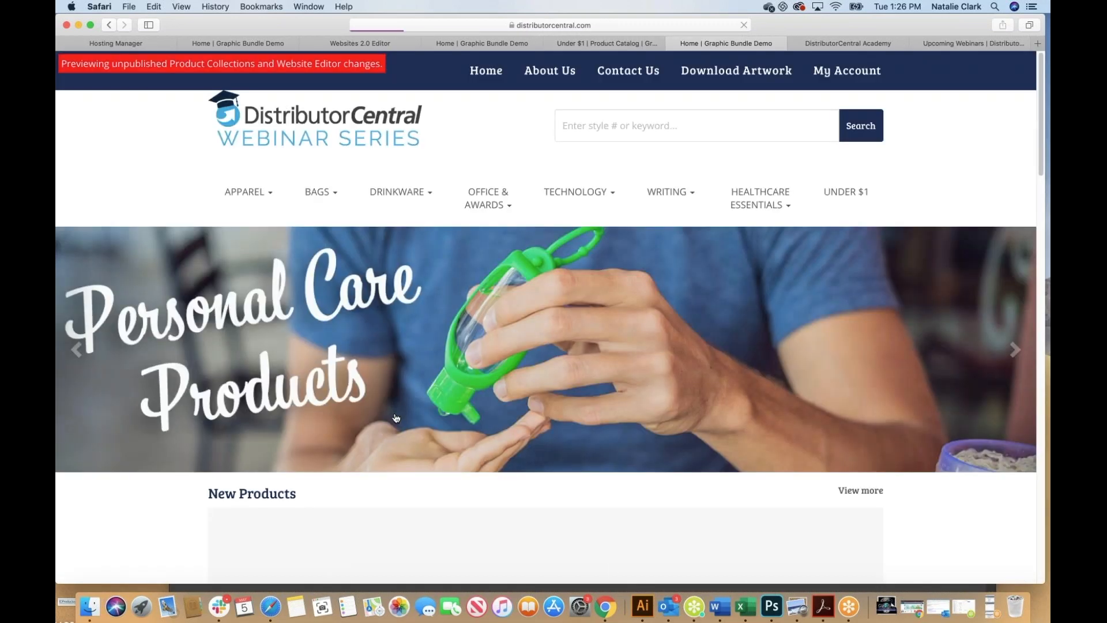
scroll(396, 417, down, 5)
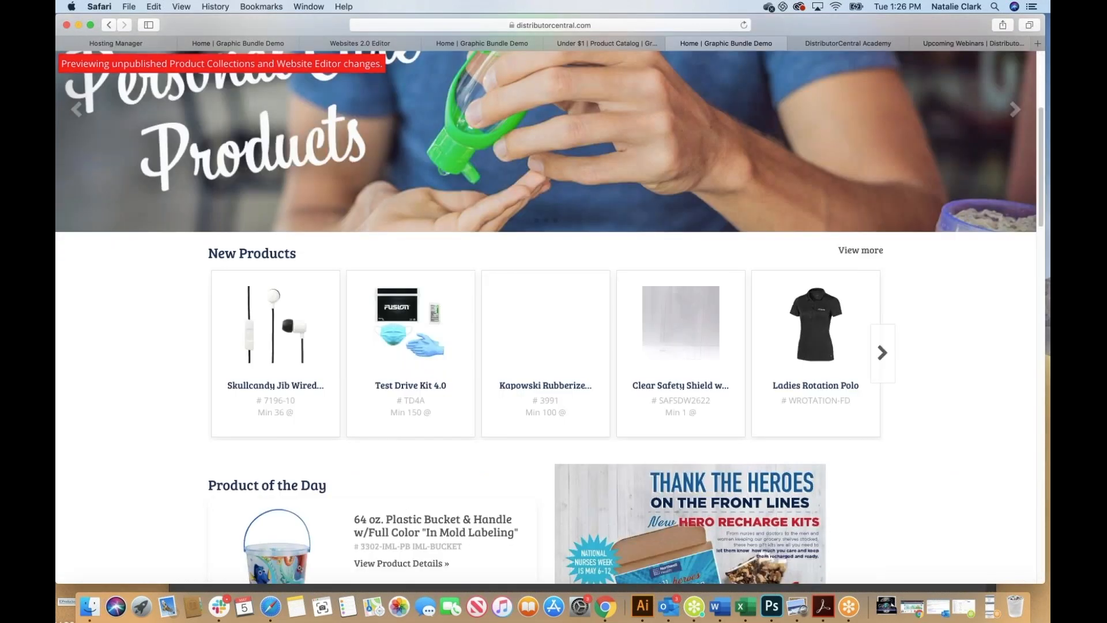
click(882, 353)
click(882, 353)
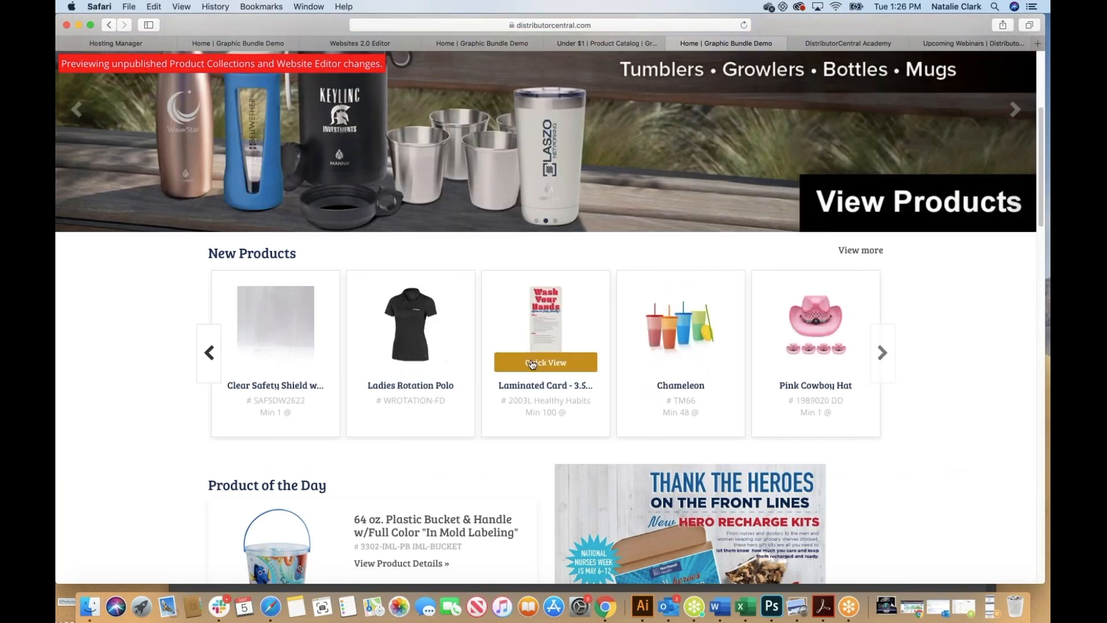
scroll(545, 362, up, 5)
Revisit the open Under $1 preview and reload the earlier home page preview
click(600, 43)
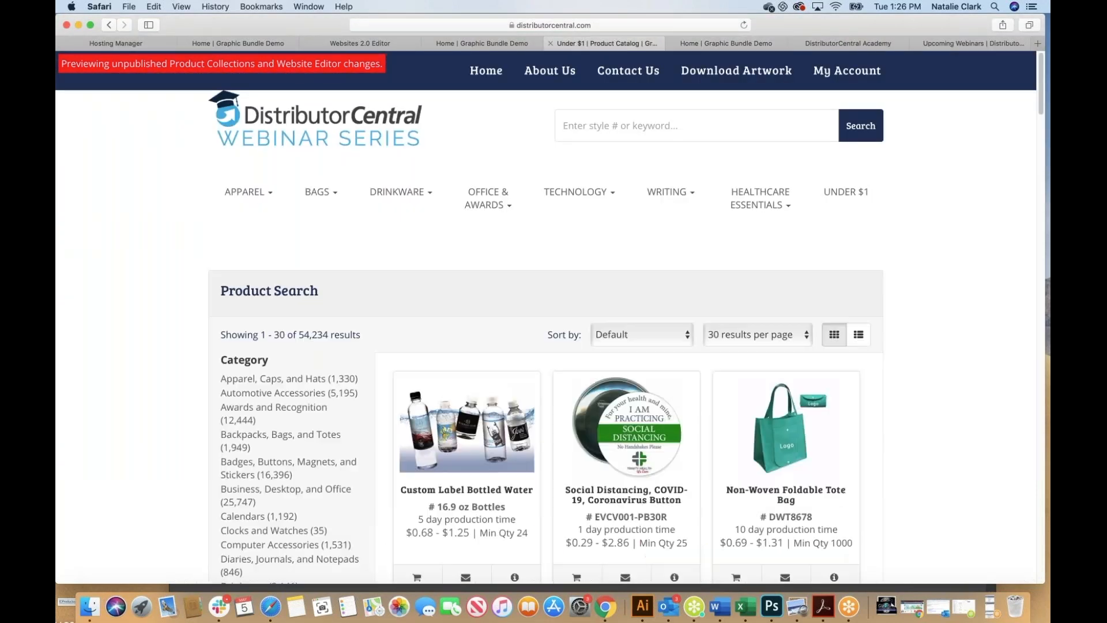
click(488, 44)
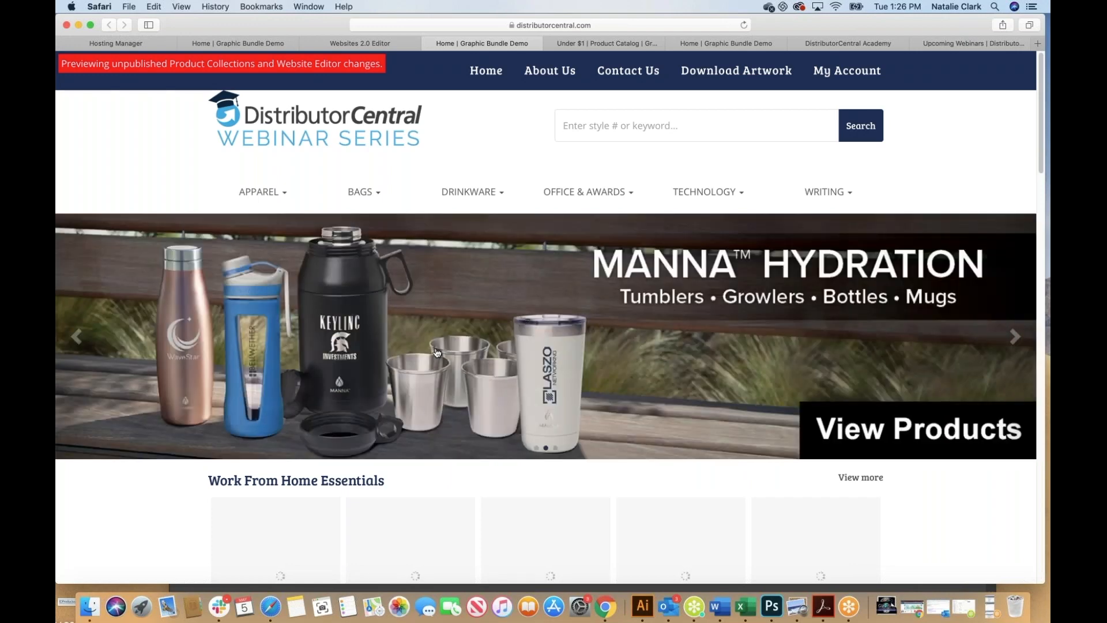
key(super+r)
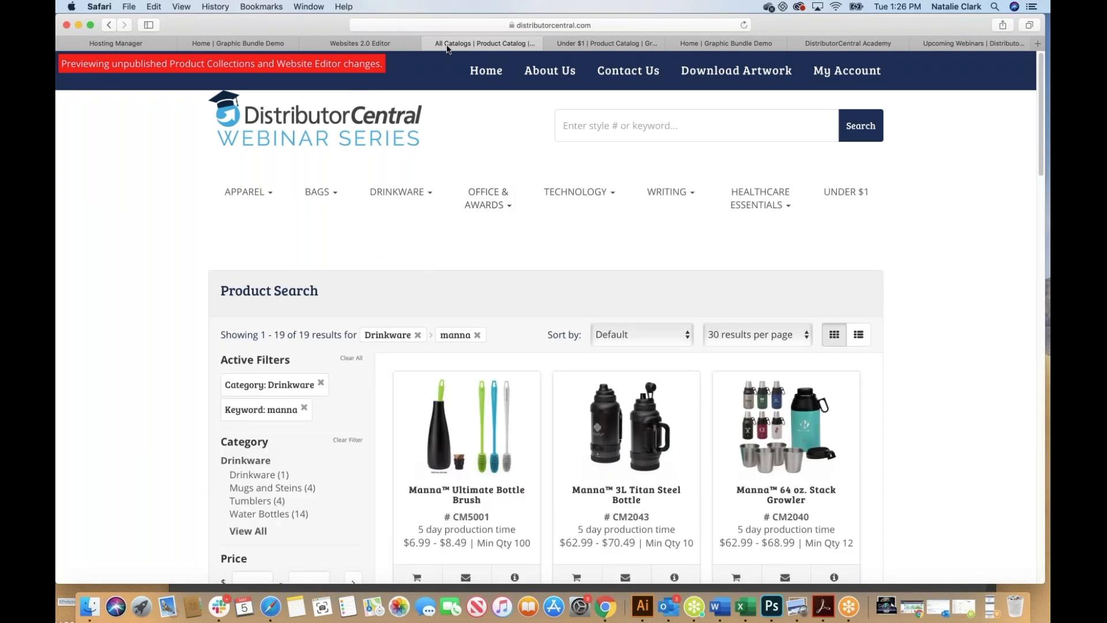
Close the site previews and the website editor to return to the Hosting Manager
click(430, 44)
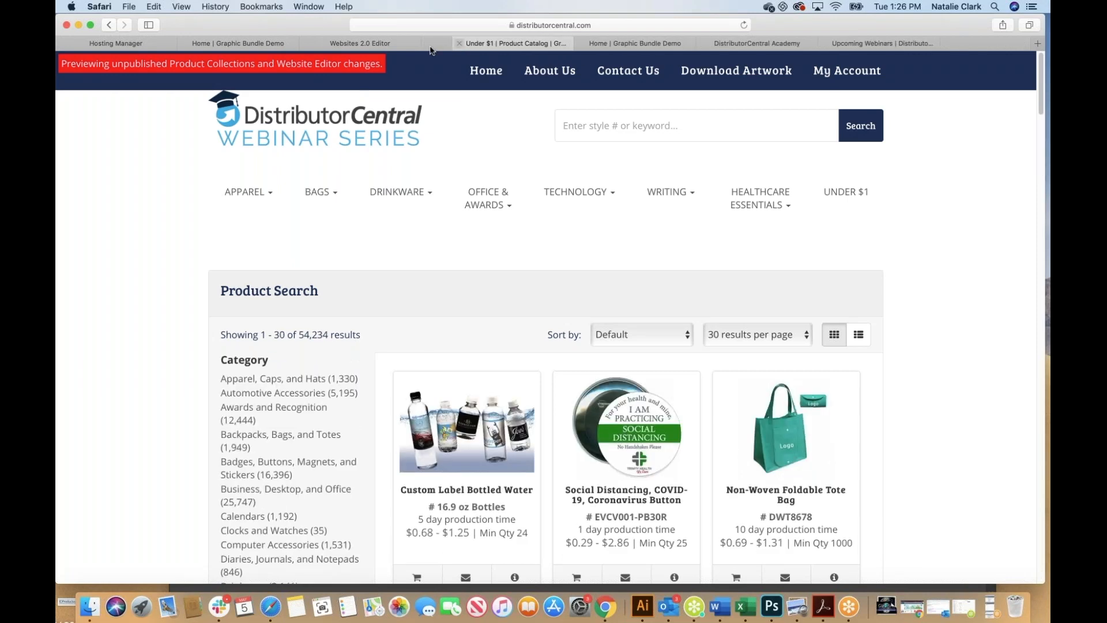
click(430, 43)
click(429, 44)
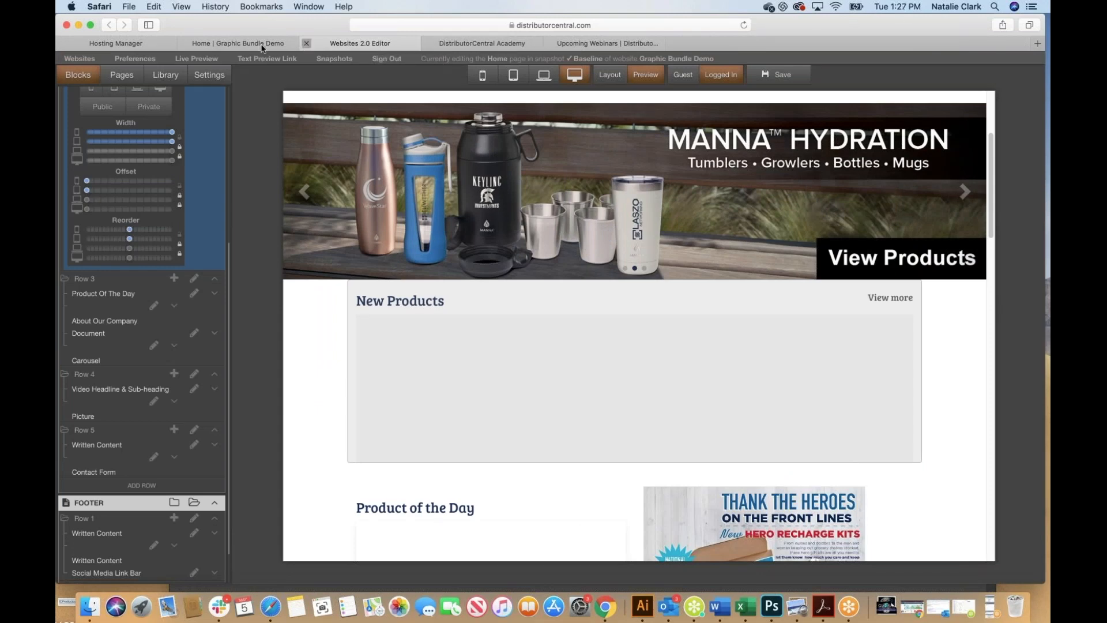
click(307, 44)
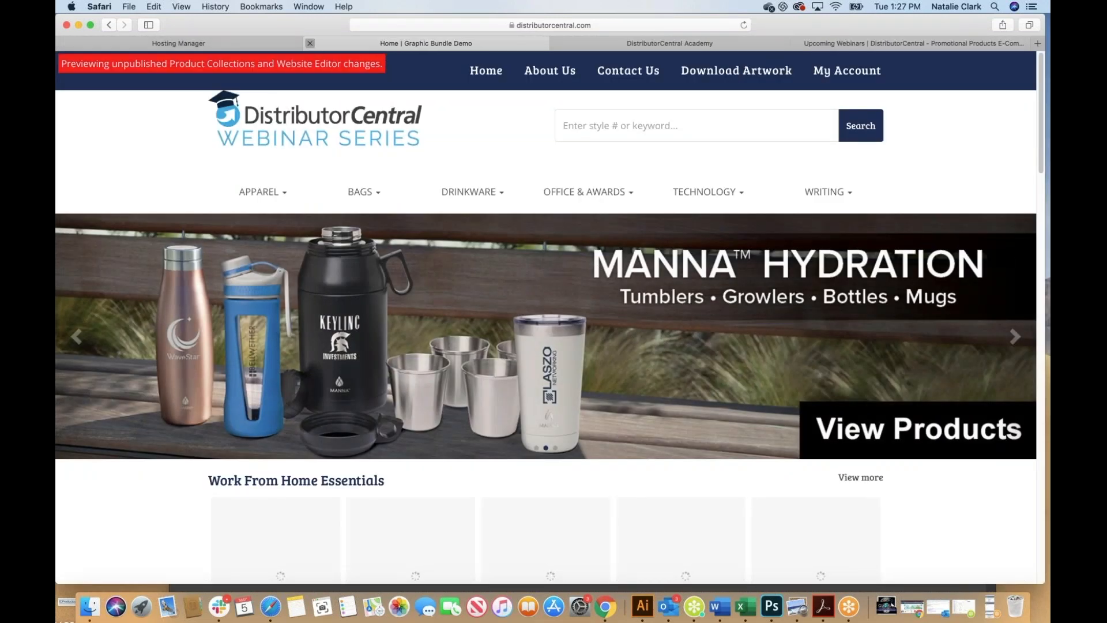
click(310, 45)
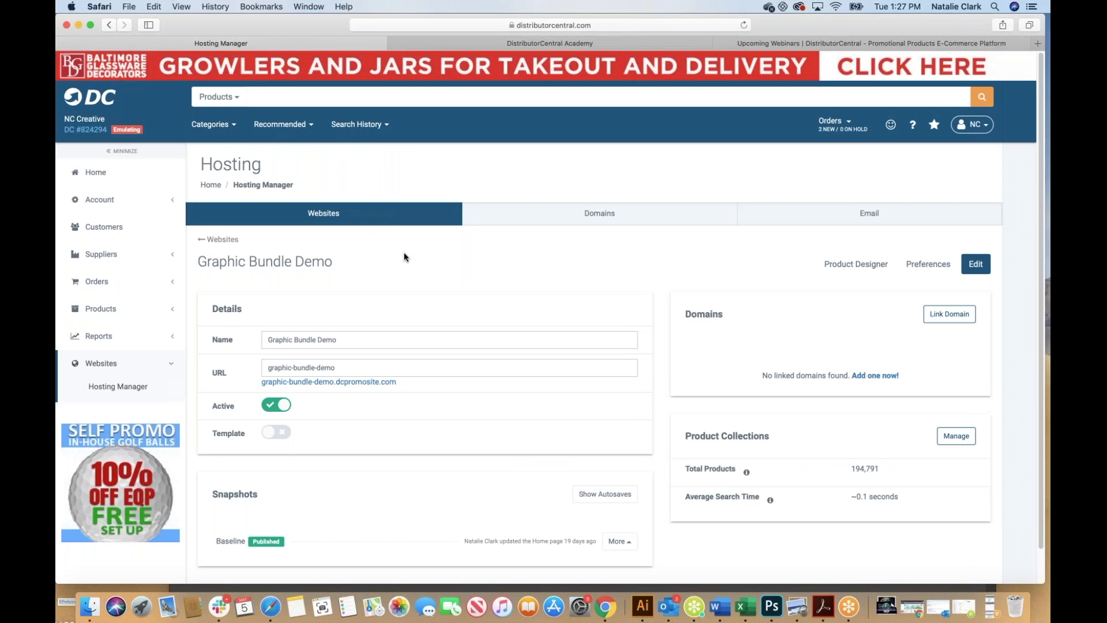
Add a new website from the Websites list, using the Customer Presentations template
click(227, 241)
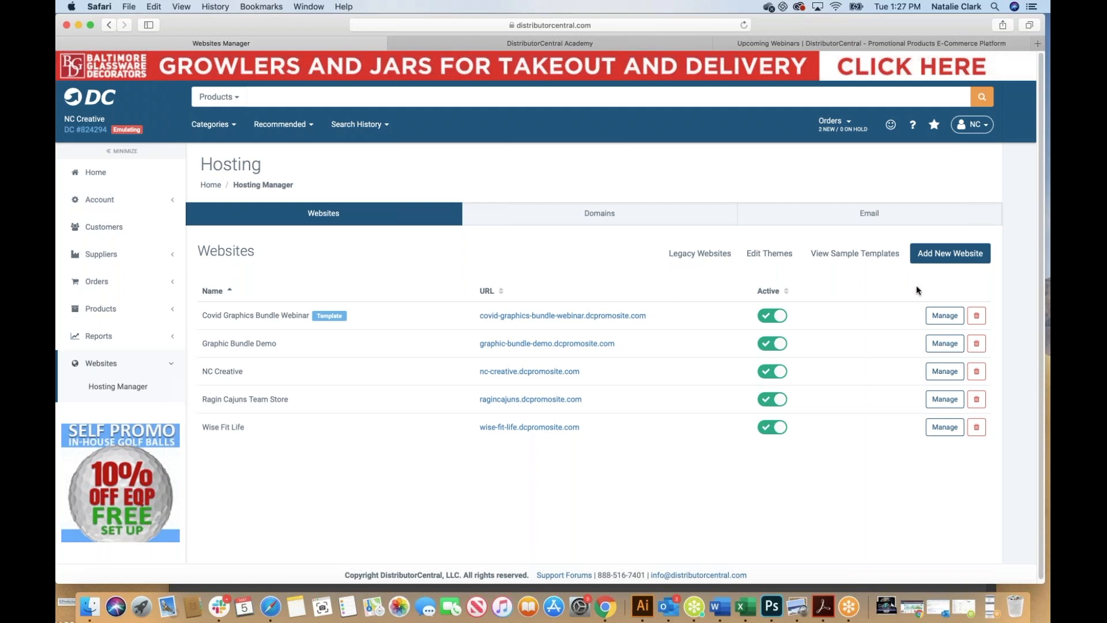
click(951, 258)
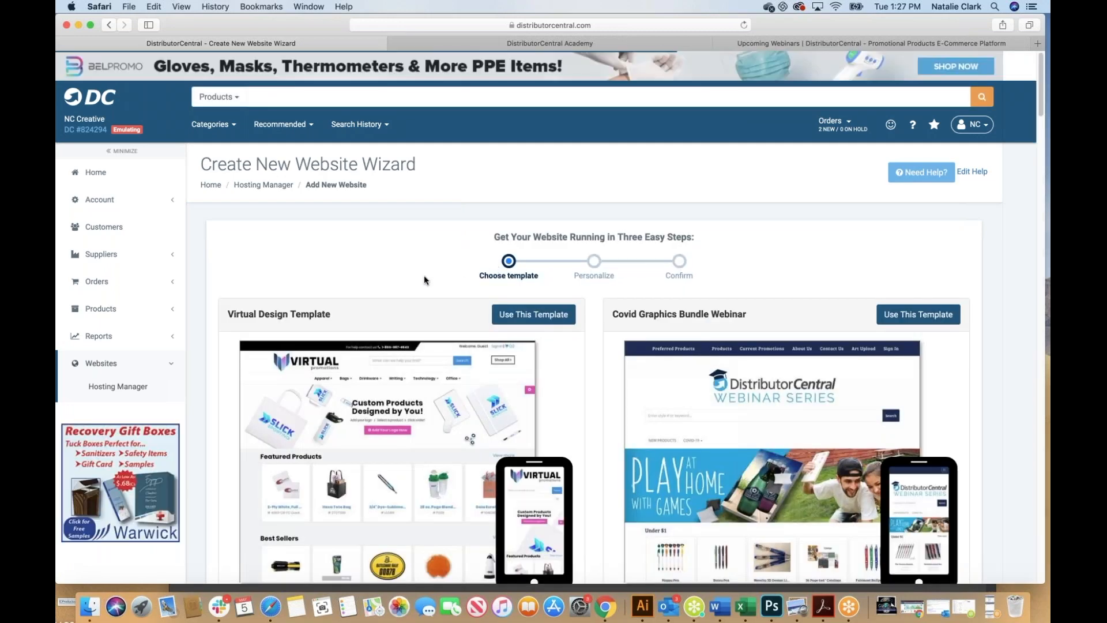
scroll(424, 280, down, 10)
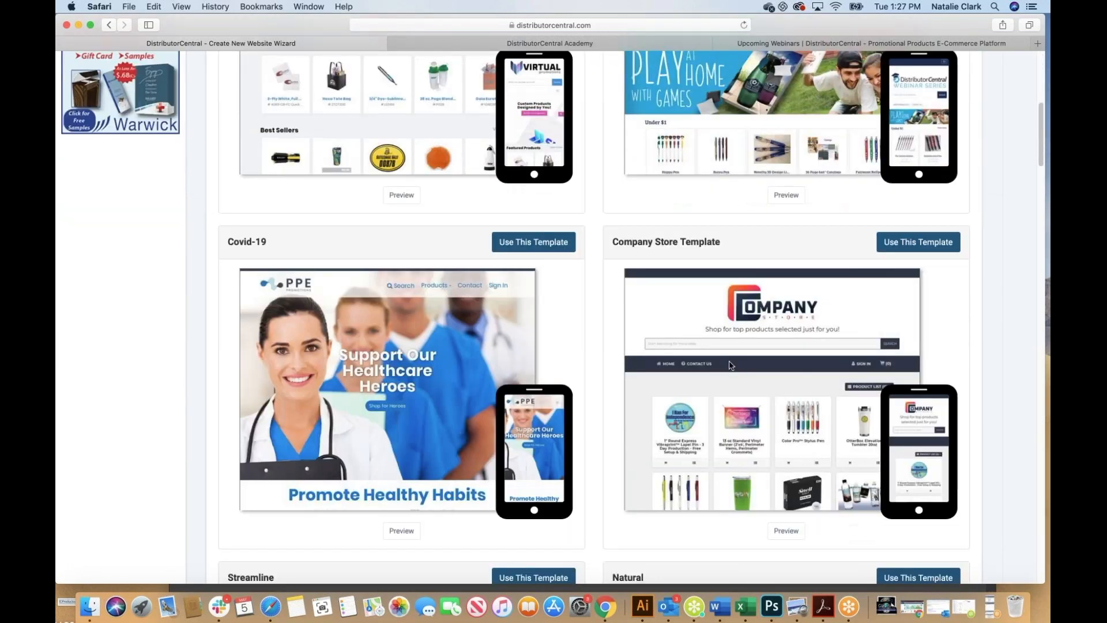
scroll(729, 362, down, 15)
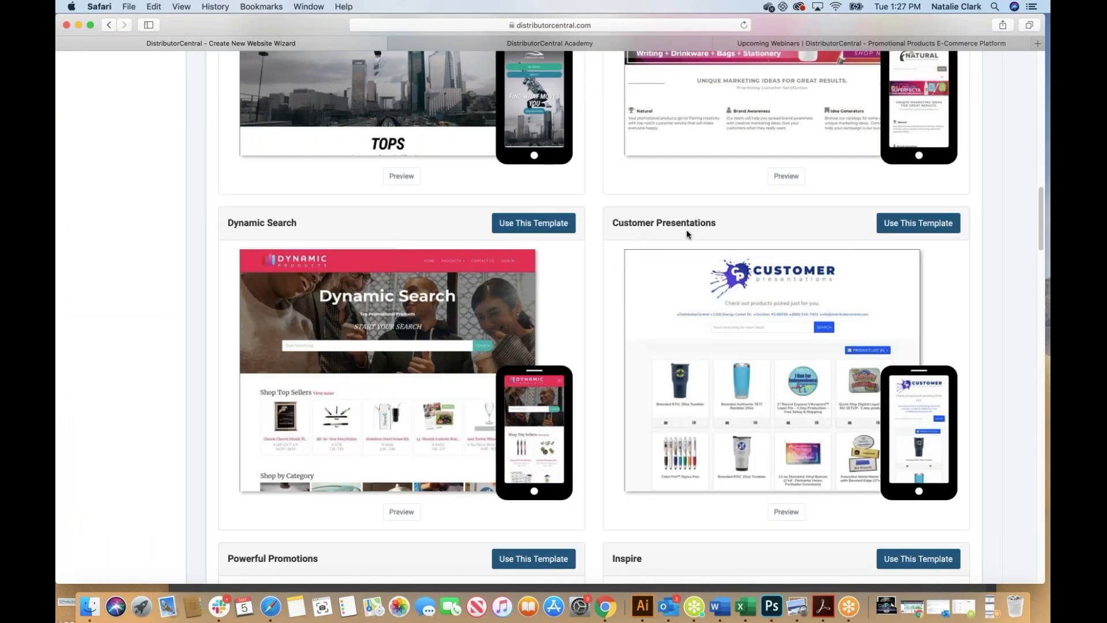
click(894, 233)
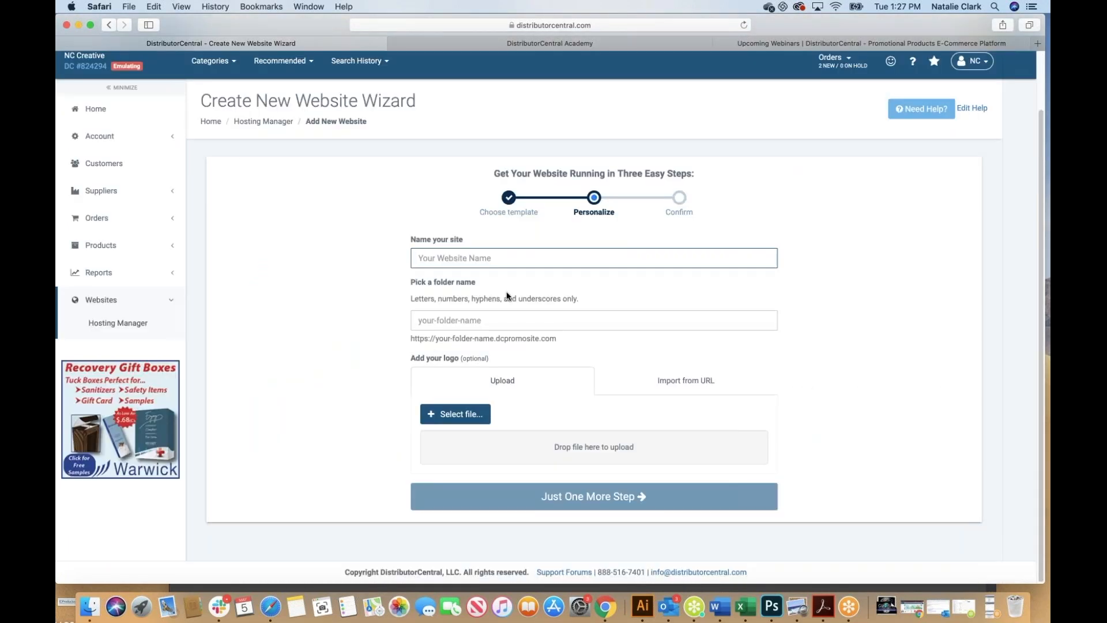
Name the new site Collections Customer Presentation Demo
text(Collections Customer Presentation)
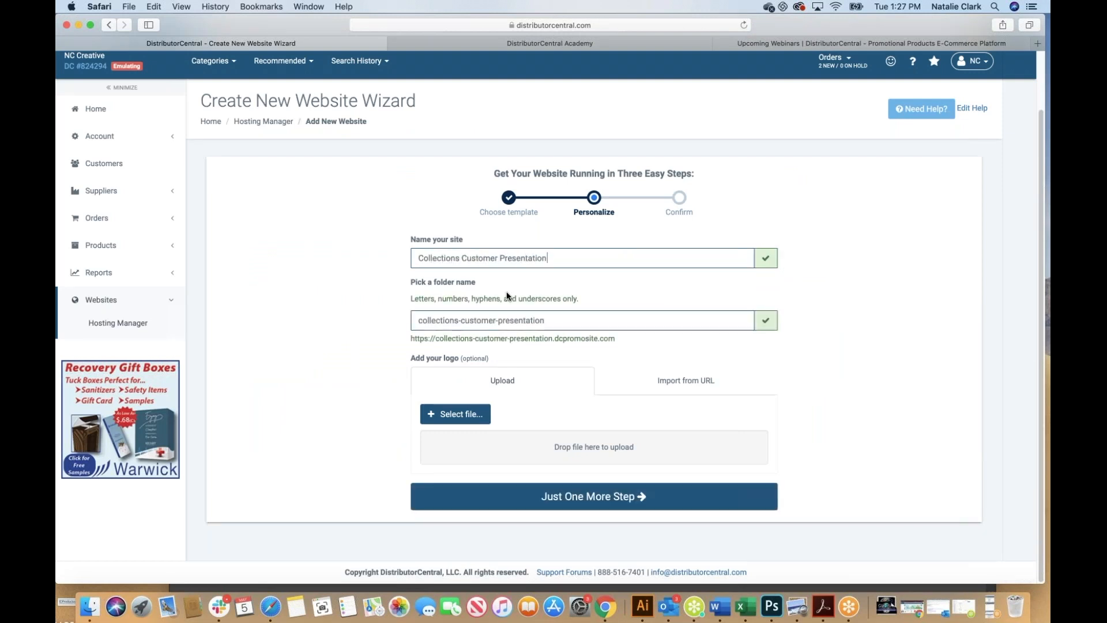
text( Site)
key(BackSpace)
key(BackSpace)
key(BackSpace)
key(BackSpace)
text(Demo)
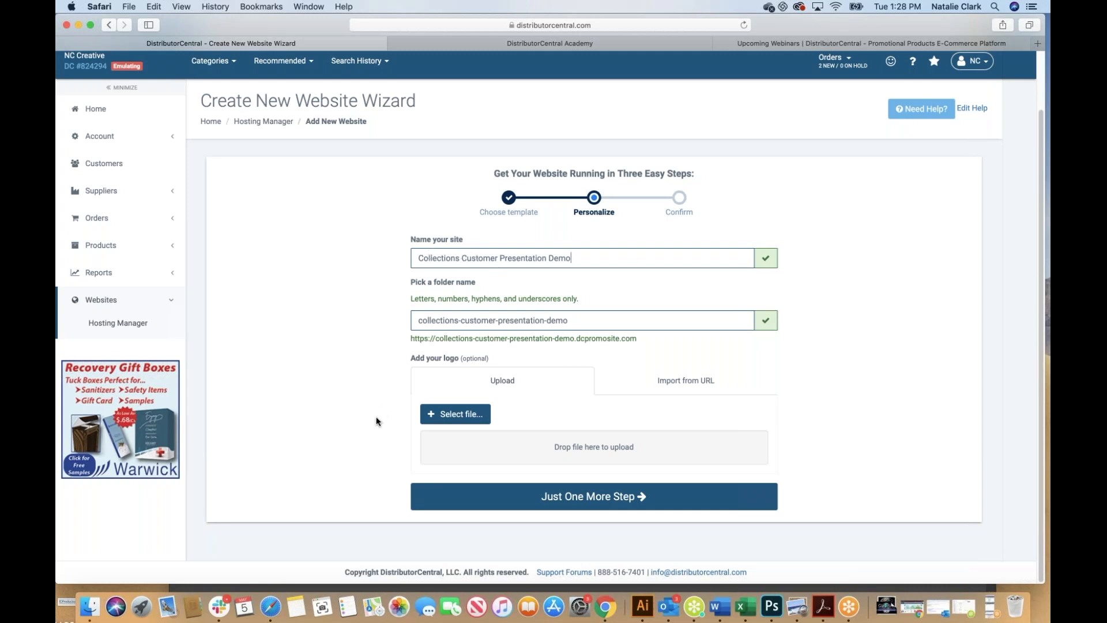
Upload webinar-series-logo.png as the new site's logo, finding the file by searching for "webinar"
click(460, 416)
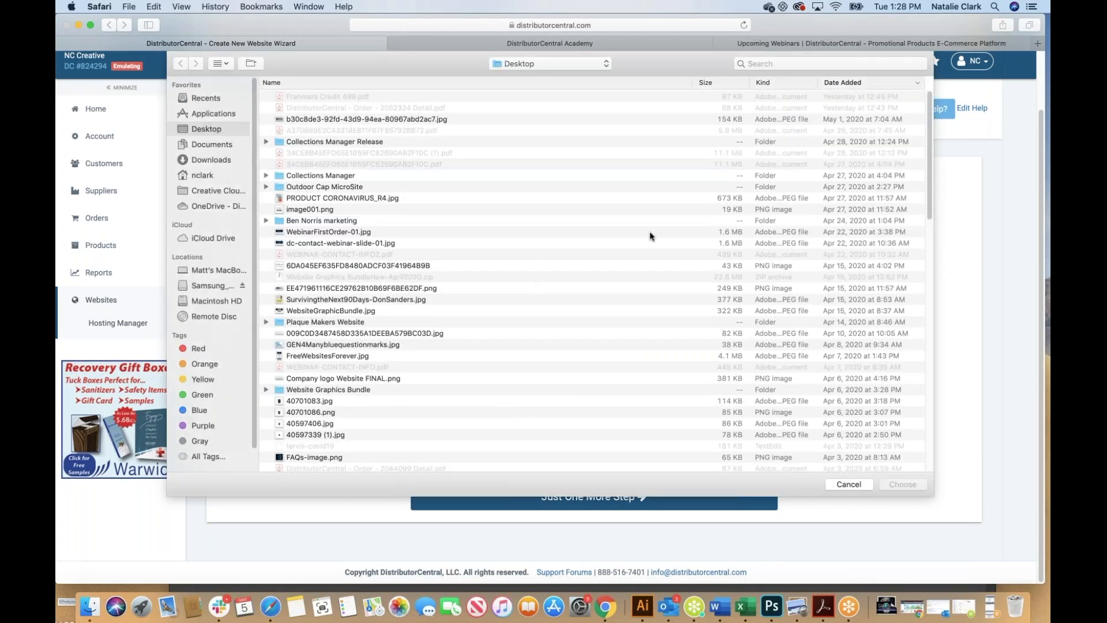
click(805, 65)
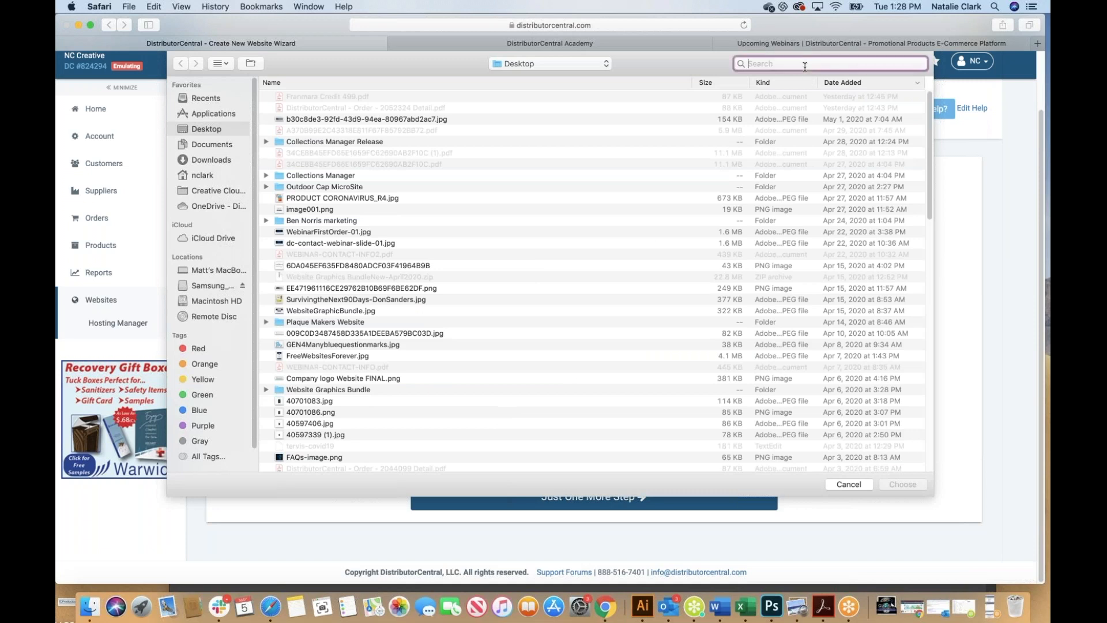
text(webinar)
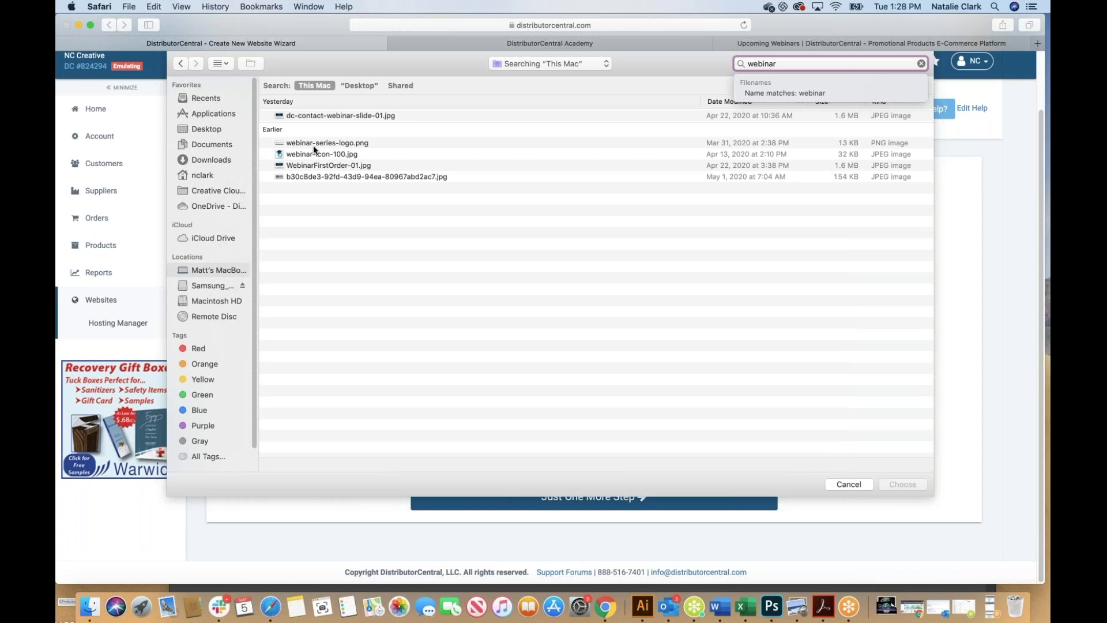
click(314, 142)
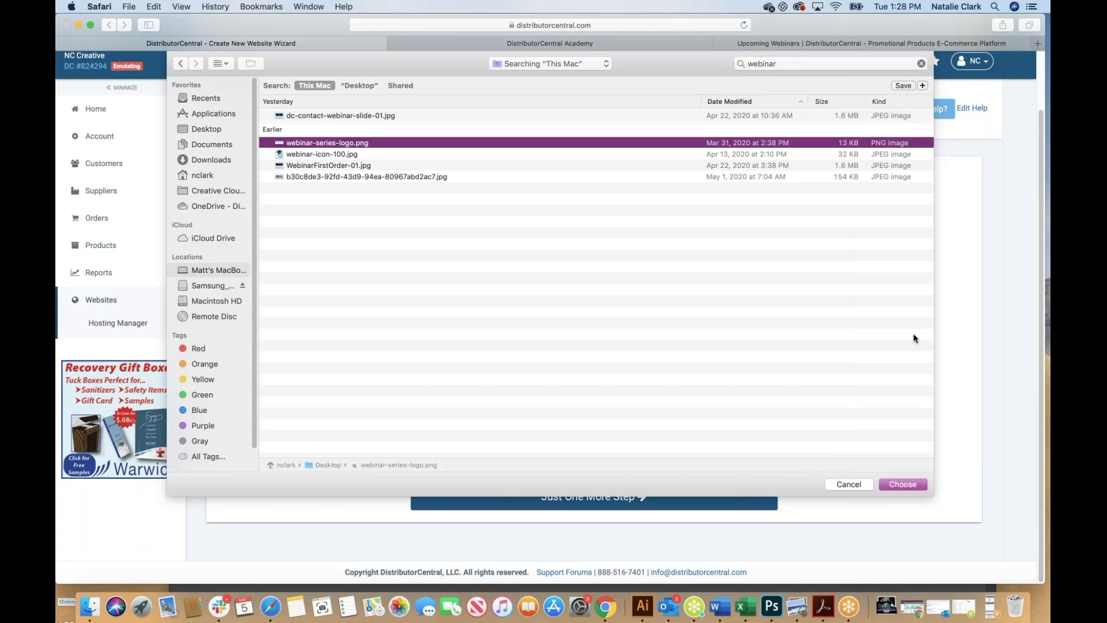
click(920, 486)
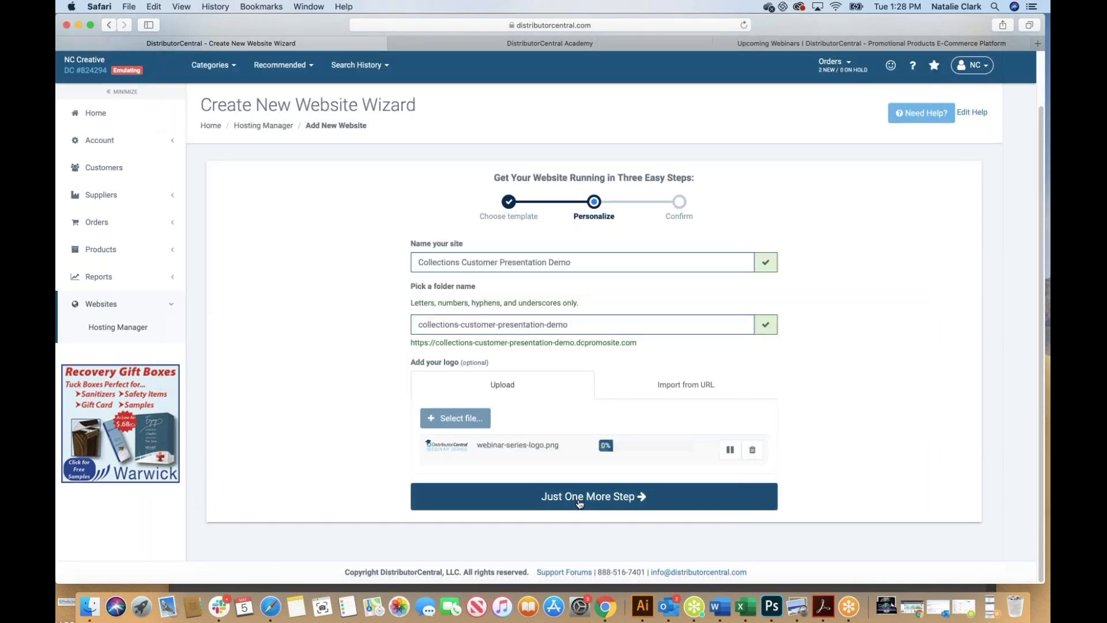
Proceed to the wizard's confirmation stage and create the website
click(580, 502)
scroll(593, 498, down, 3)
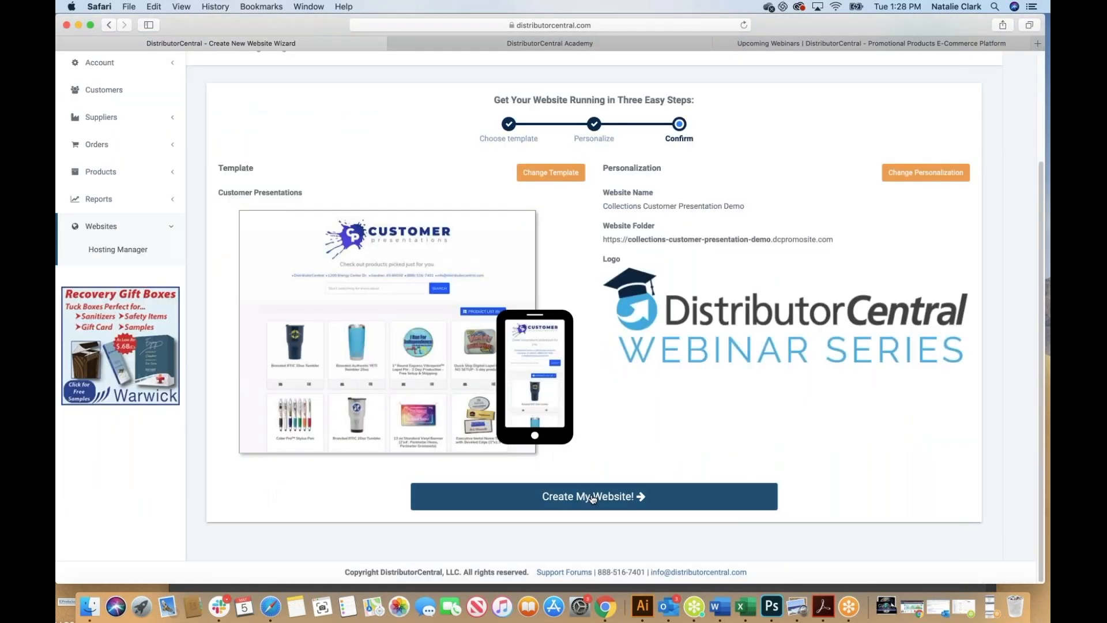
click(593, 498)
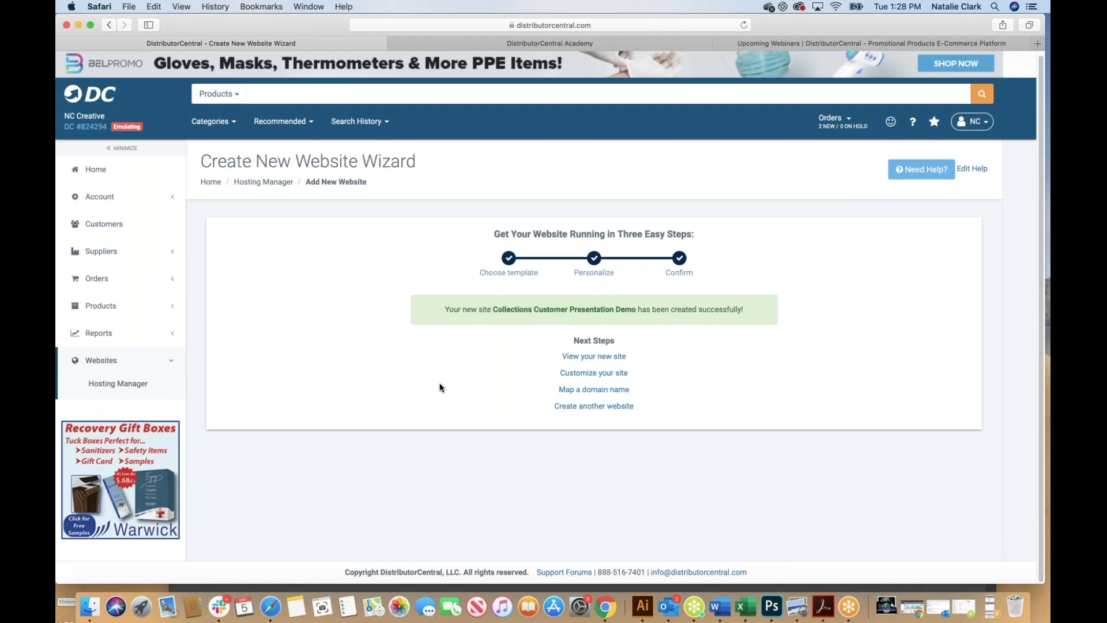
Open the product collections of the Collections Customer Presentation Demo site from the Hosting Manager and delete the Top Sellers Collection
click(252, 183)
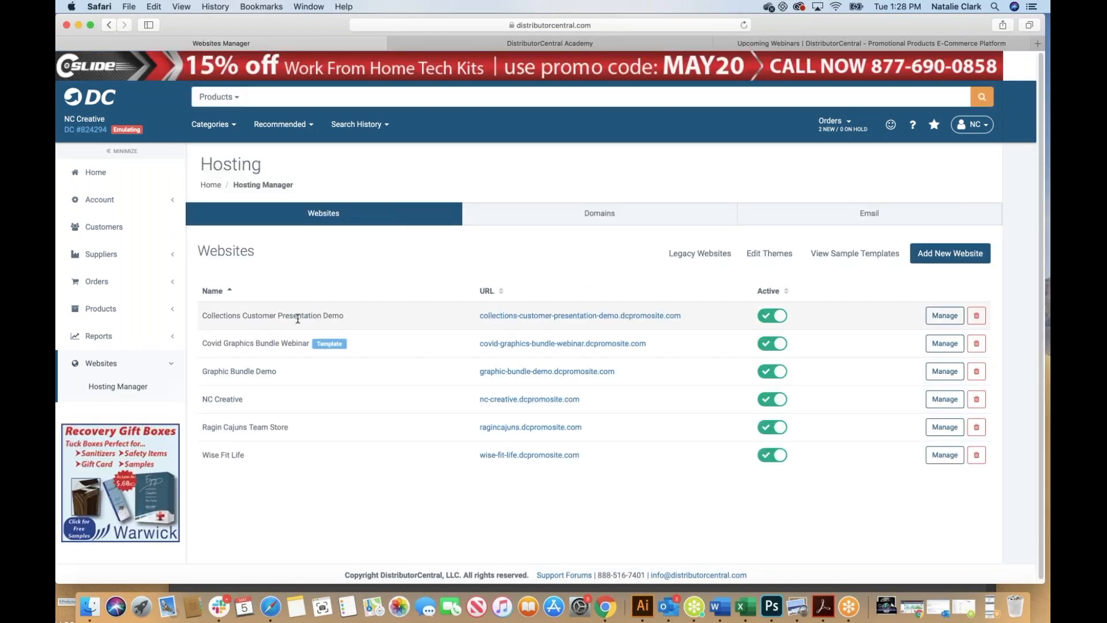
click(950, 315)
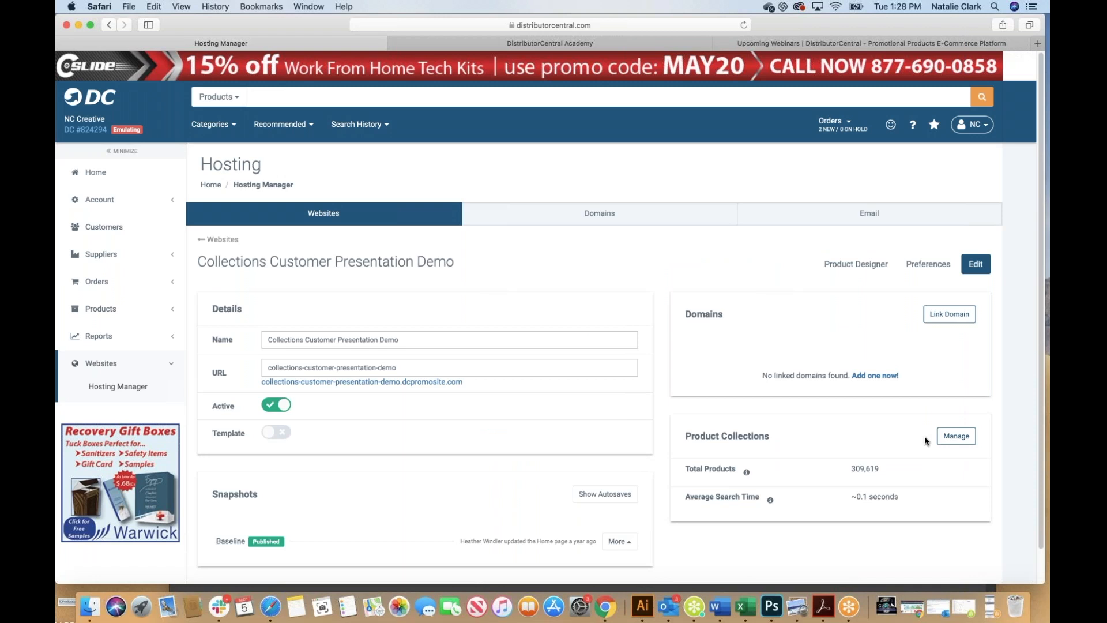
click(956, 436)
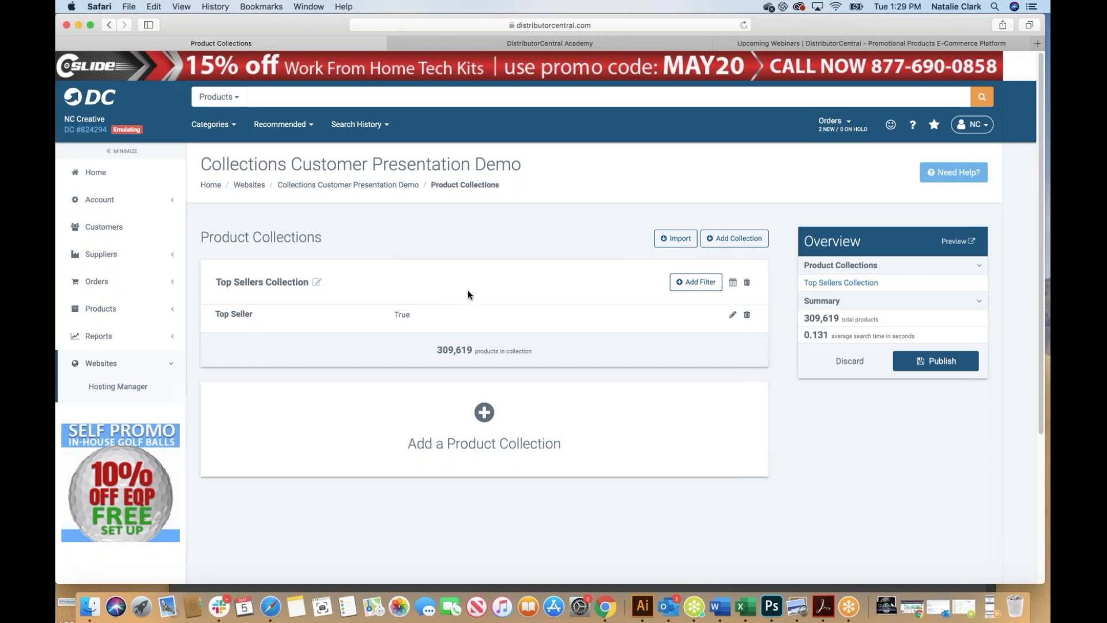
click(748, 283)
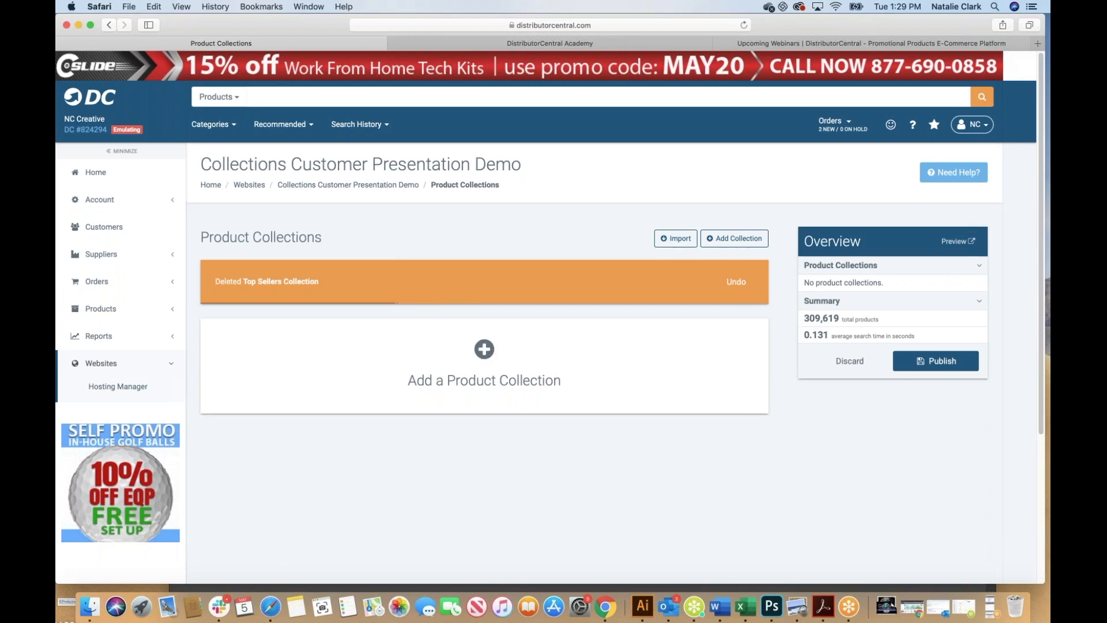
Add a product collection and name it Brand Name Apparel
click(485, 349)
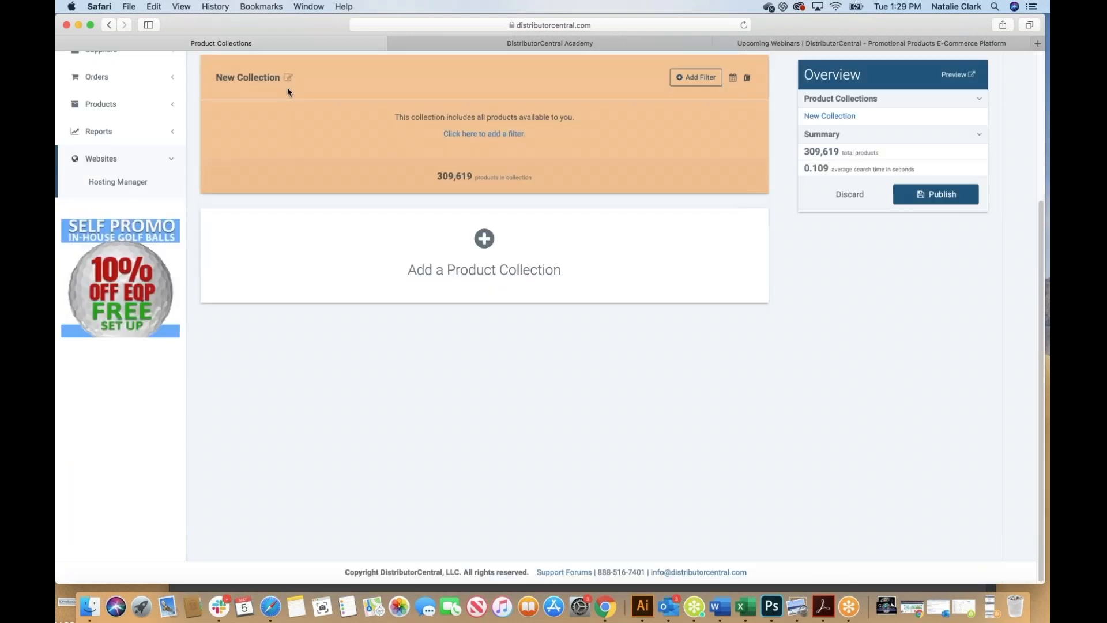
click(287, 77)
drag(287, 77, 194, 75)
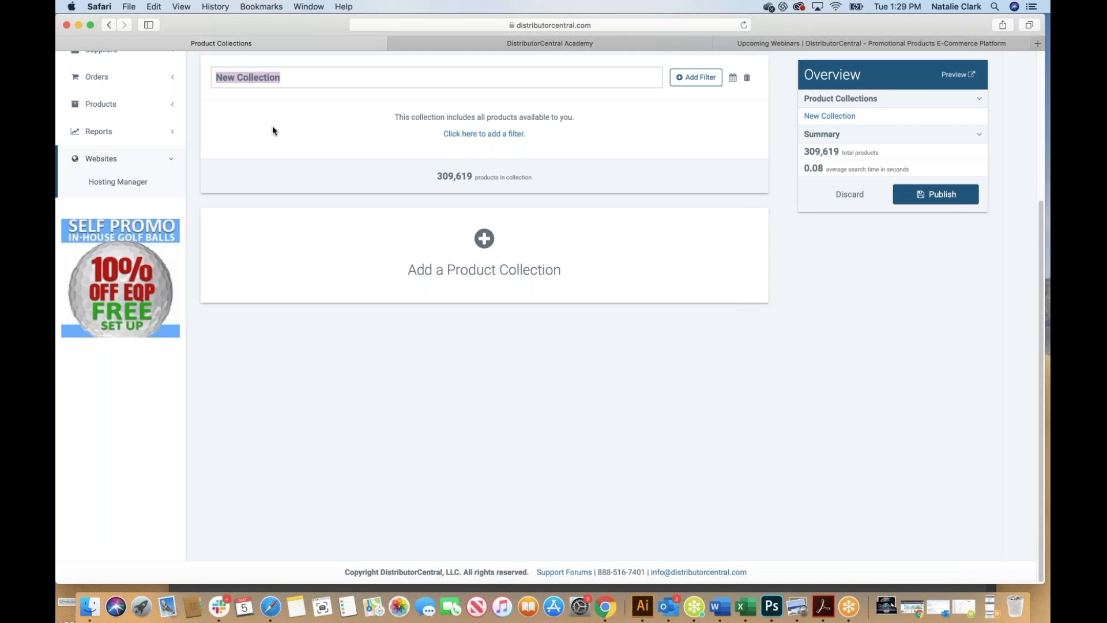
text(Brand )
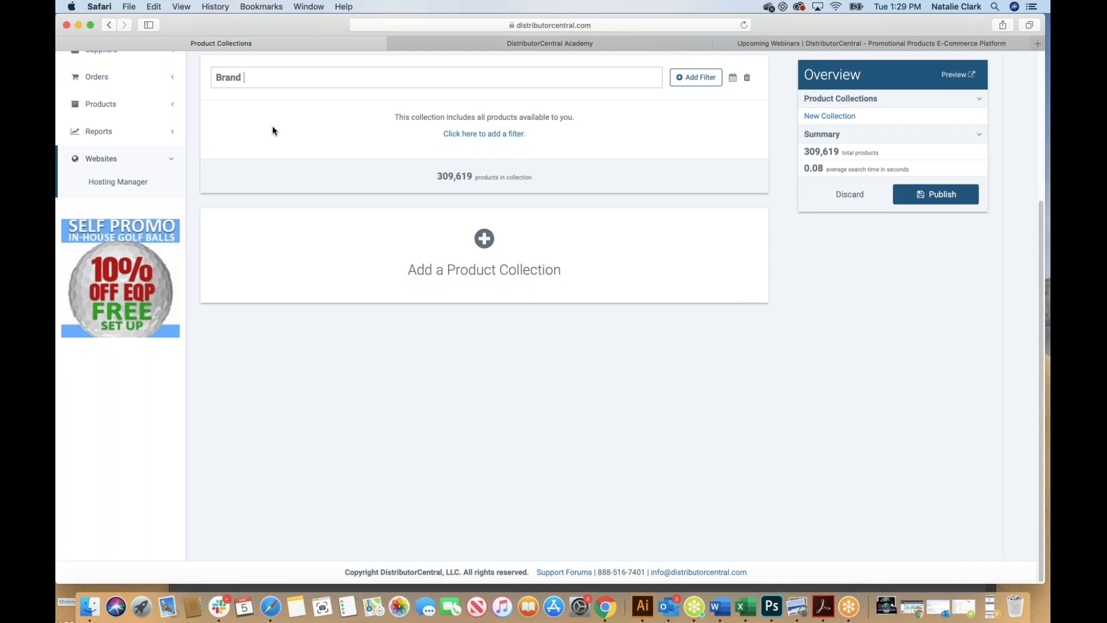
text(Name Apparel)
Add a Brand Name filter to the Brand Name Apparel collection that includes only Nike and Adidas, and save it
click(695, 80)
click(696, 81)
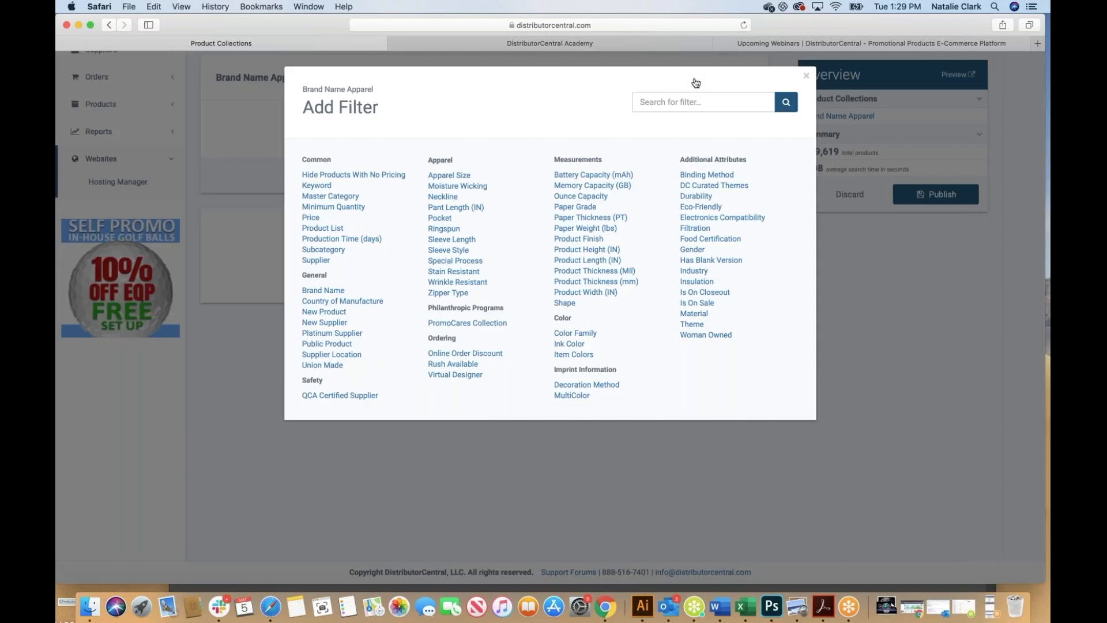
click(310, 292)
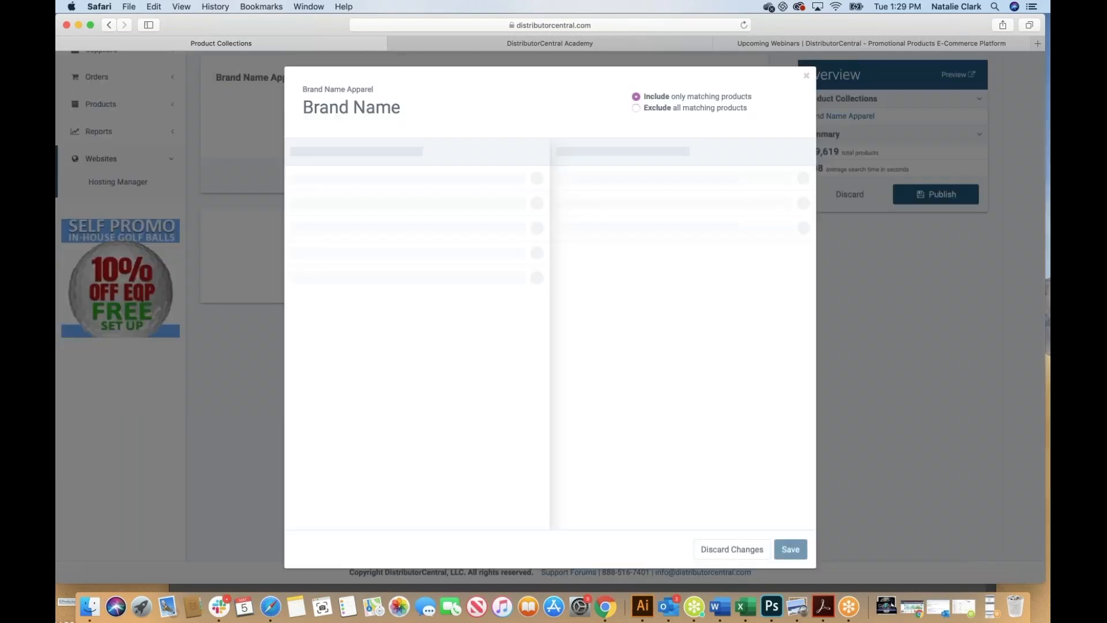
click(488, 152)
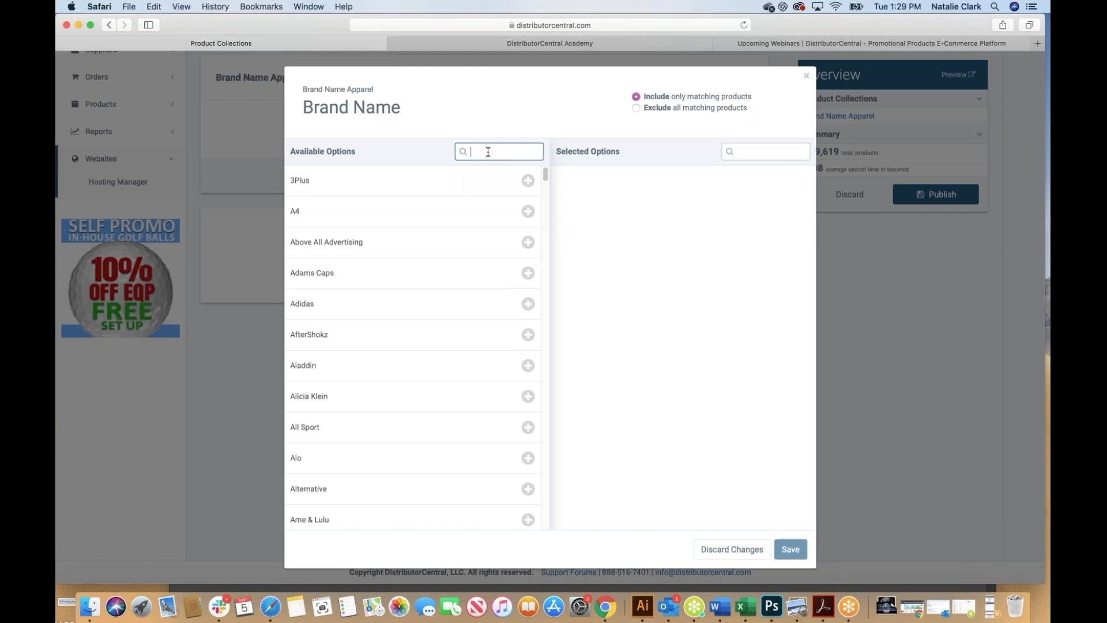
text(nike)
click(421, 206)
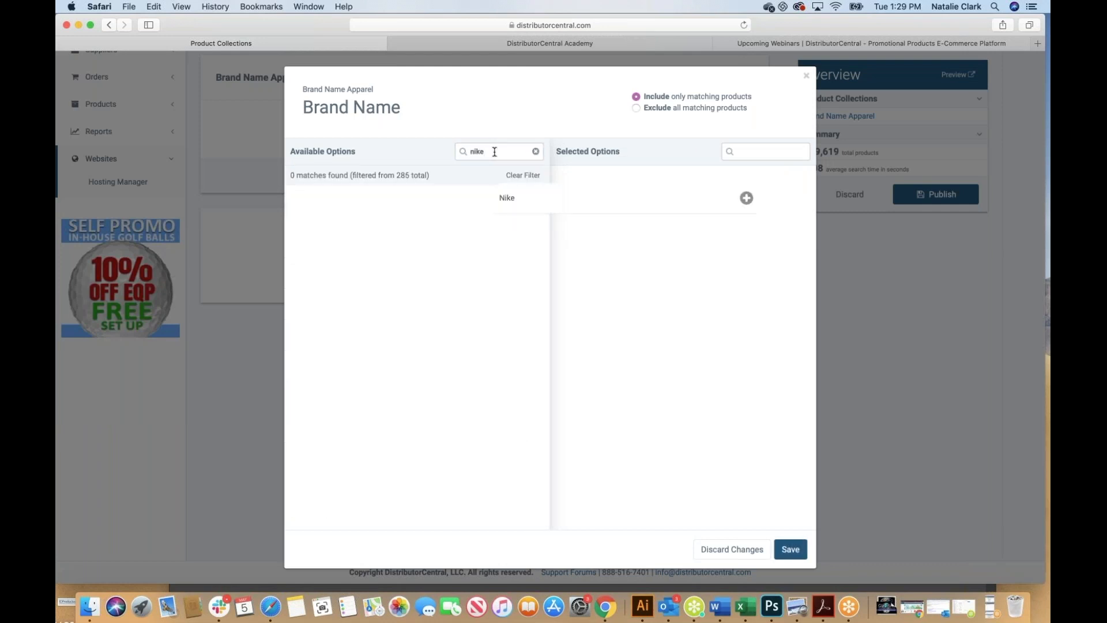
text(adidas)
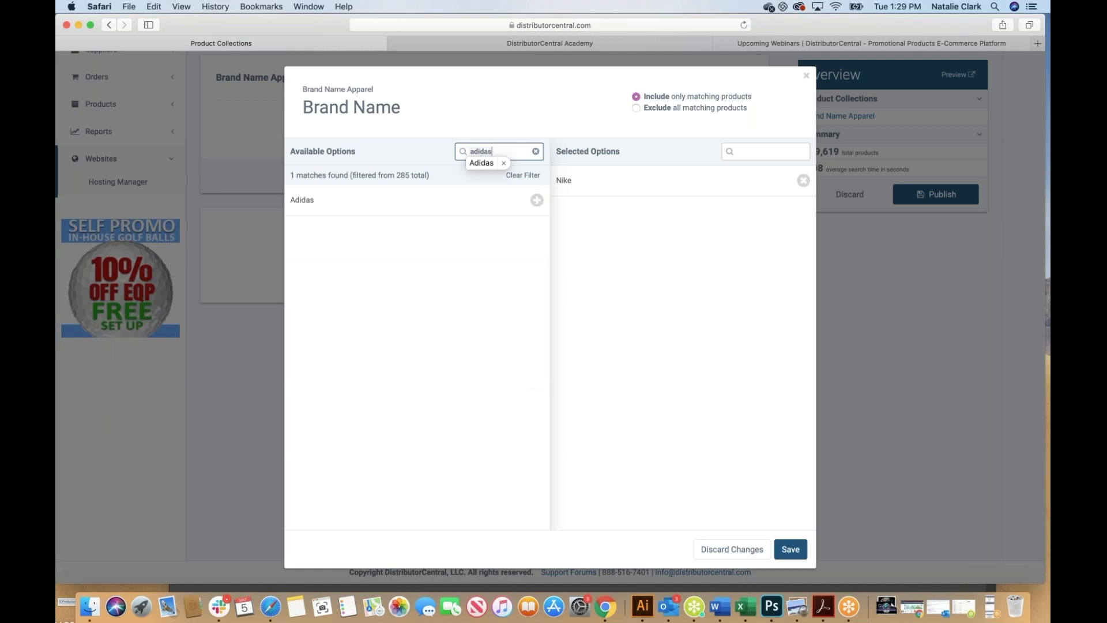
click(464, 206)
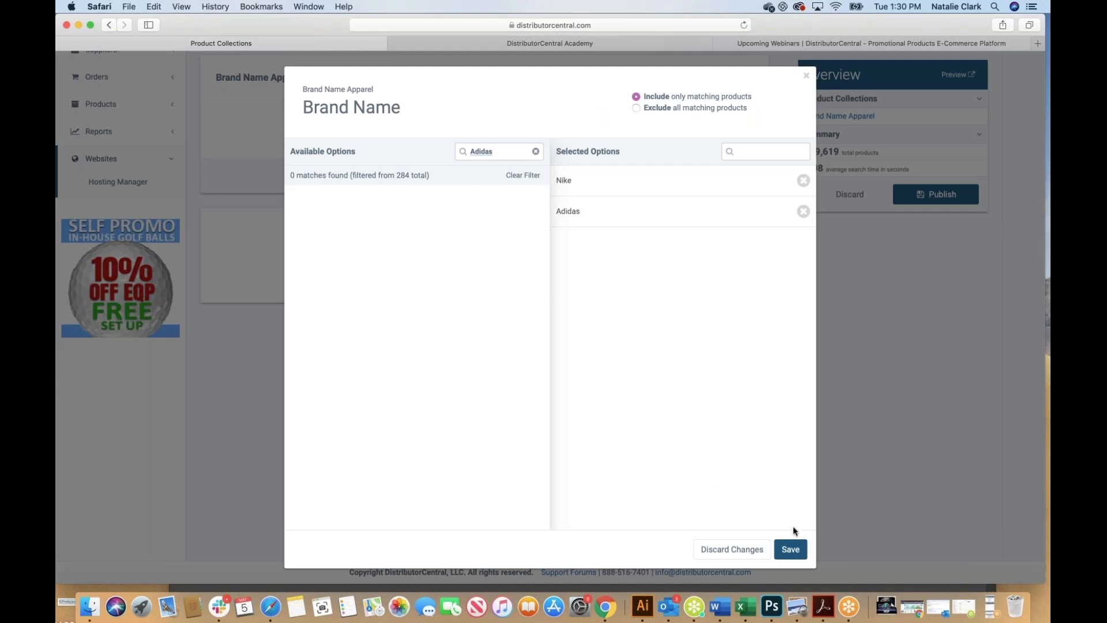
click(791, 549)
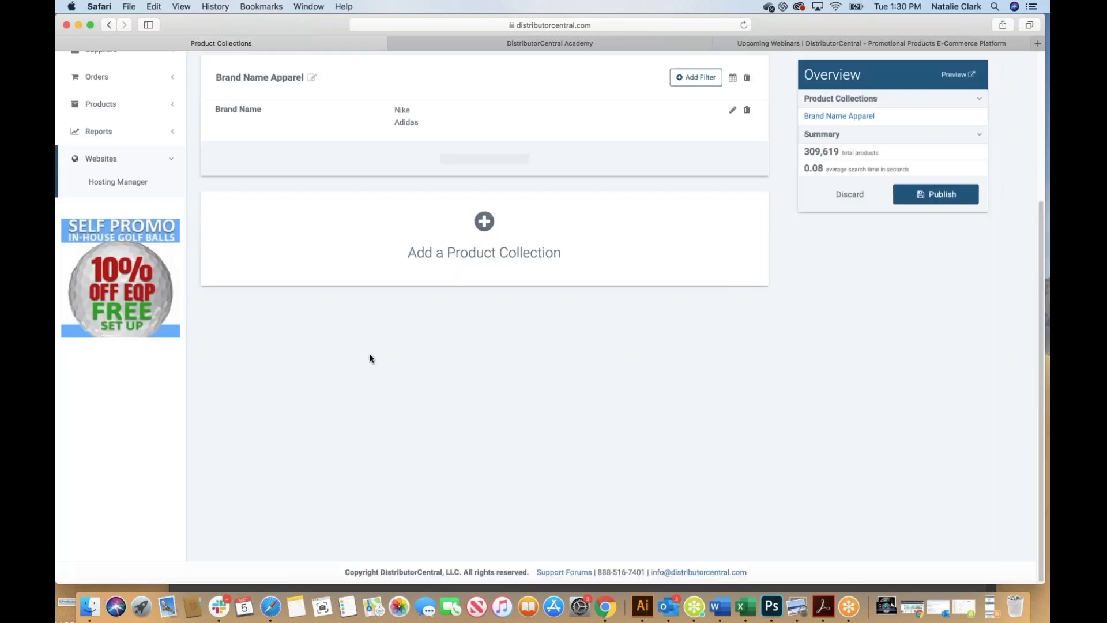
Add a second product collection and name it Pens
scroll(461, 312, up, 2)
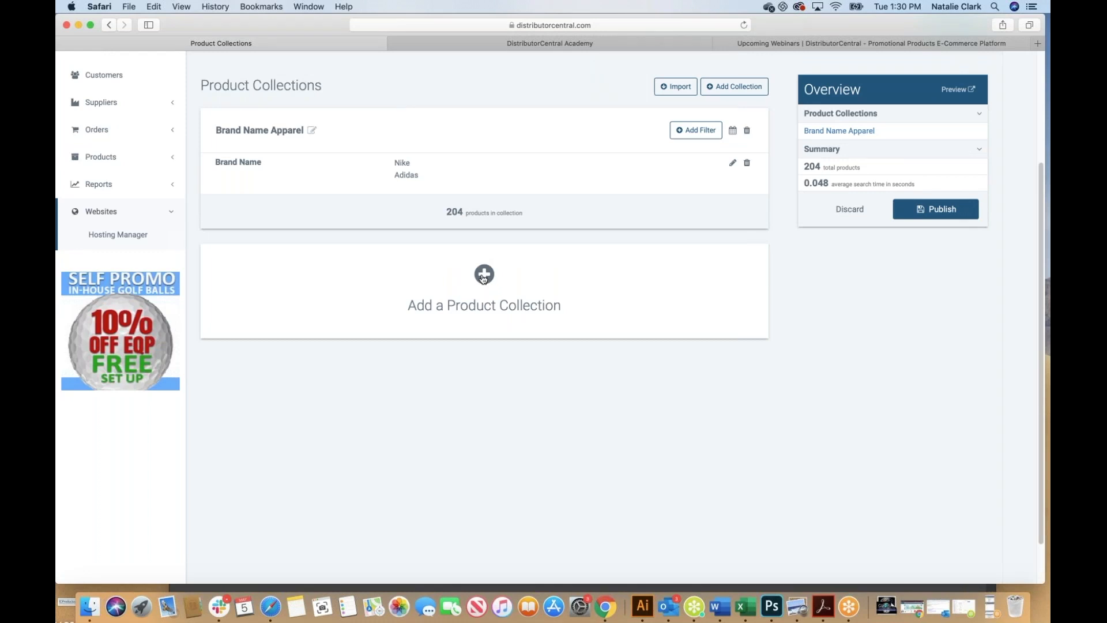
click(484, 276)
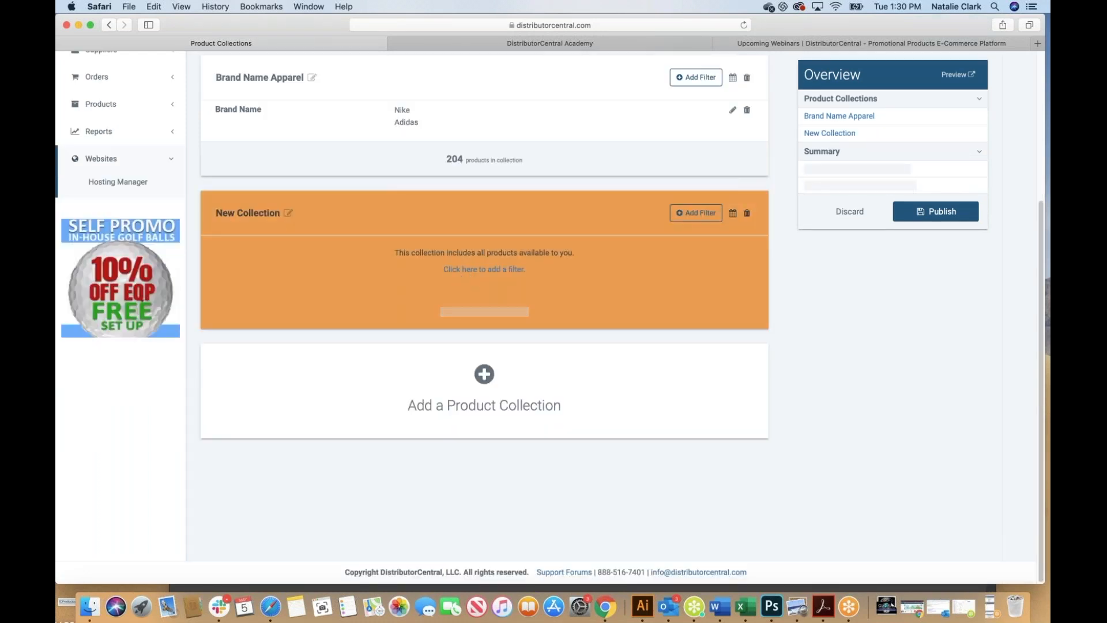
click(278, 213)
triple_click(278, 213)
text(Pens)
Add a Minimum Quantity filter to the Pens collection with a maximum of 250 and save it
click(696, 213)
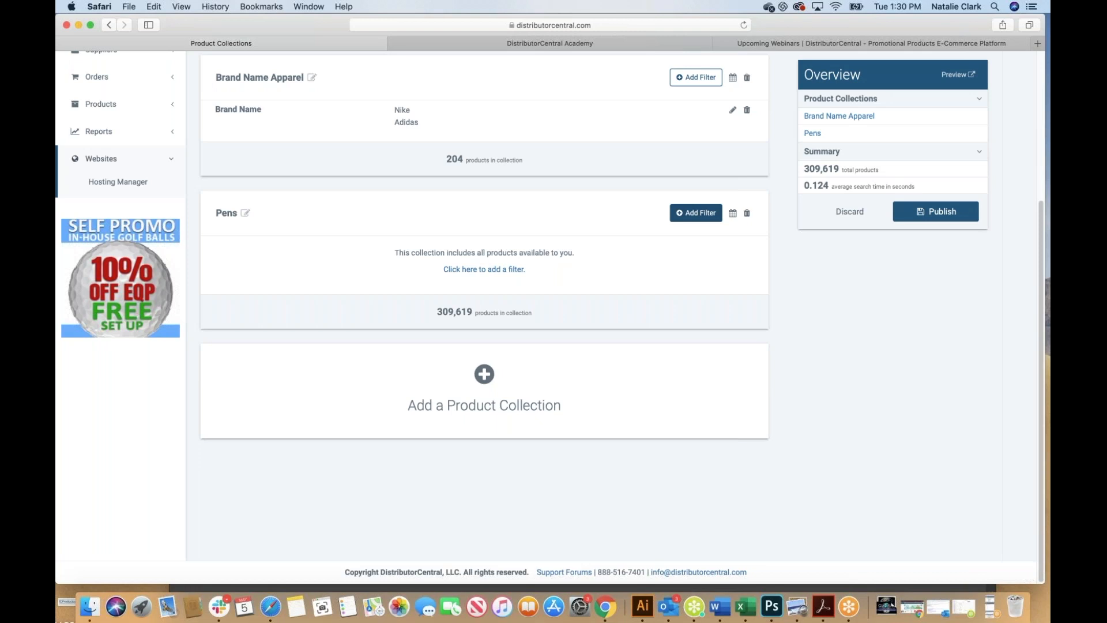
click(696, 213)
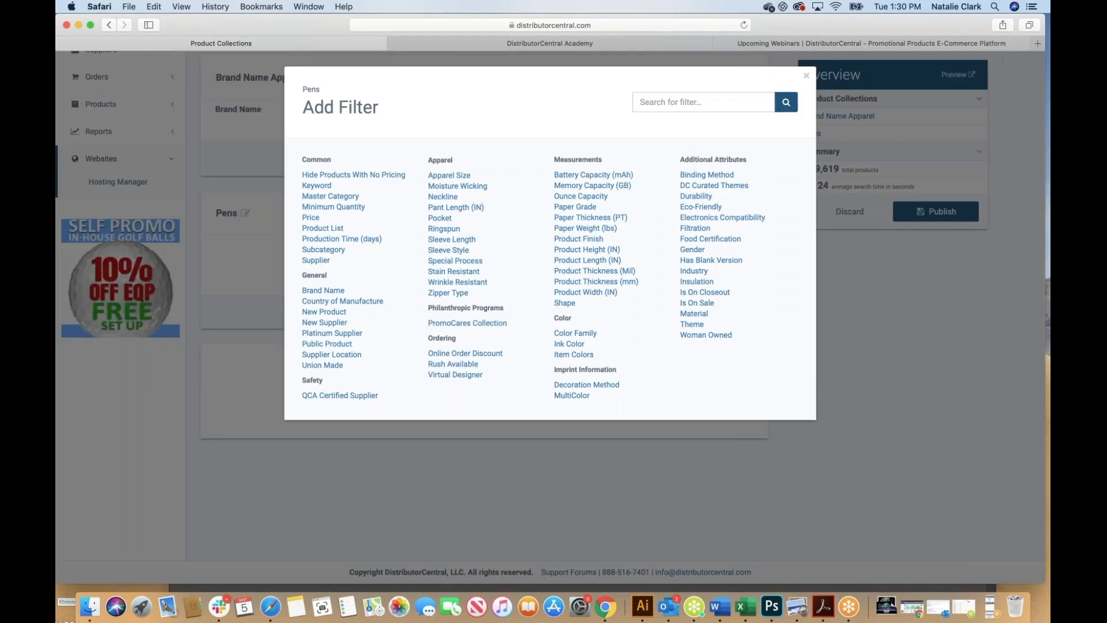
click(335, 208)
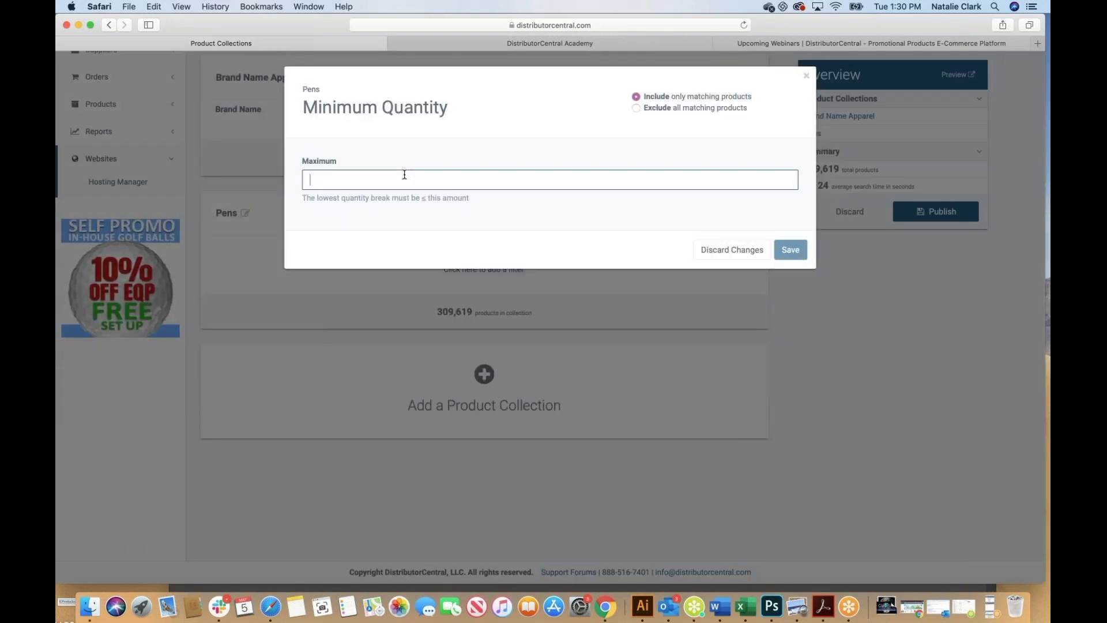
text(250)
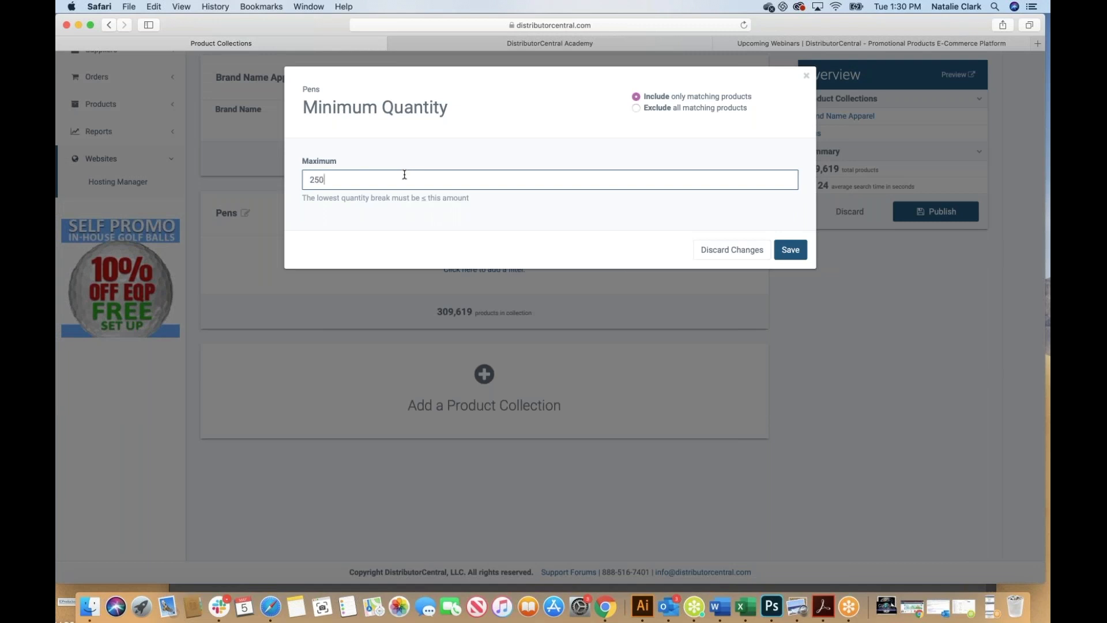
click(796, 250)
Add a Price filter to the Pens collection with a minimum of 0 and a maximum of 2, and save it
click(696, 213)
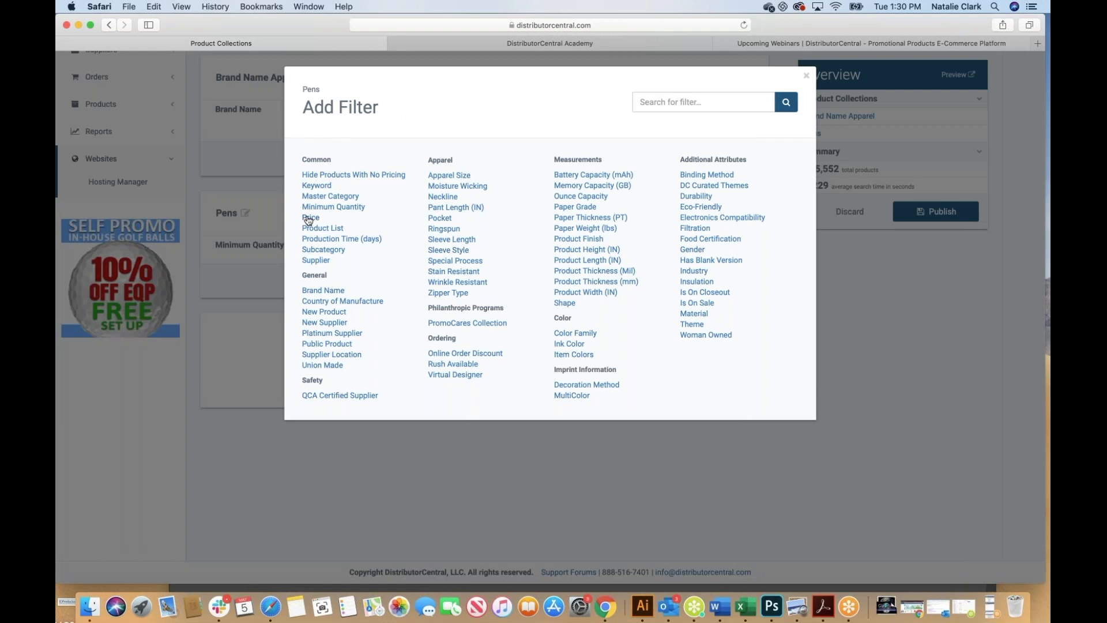
click(310, 218)
click(376, 176)
text(0)
click(602, 182)
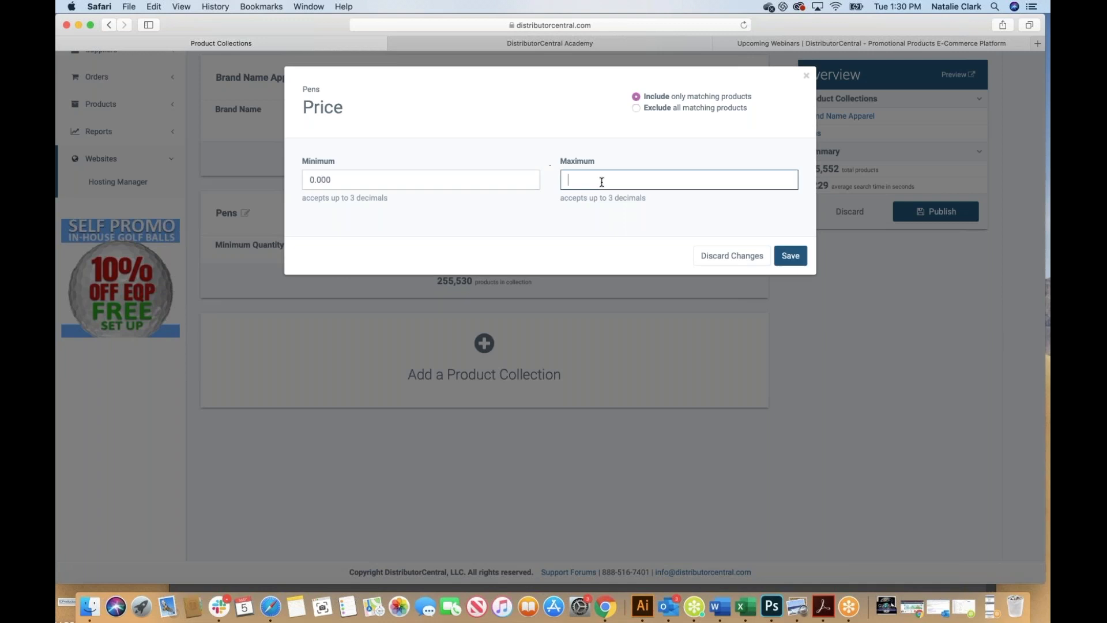
text(2)
click(790, 259)
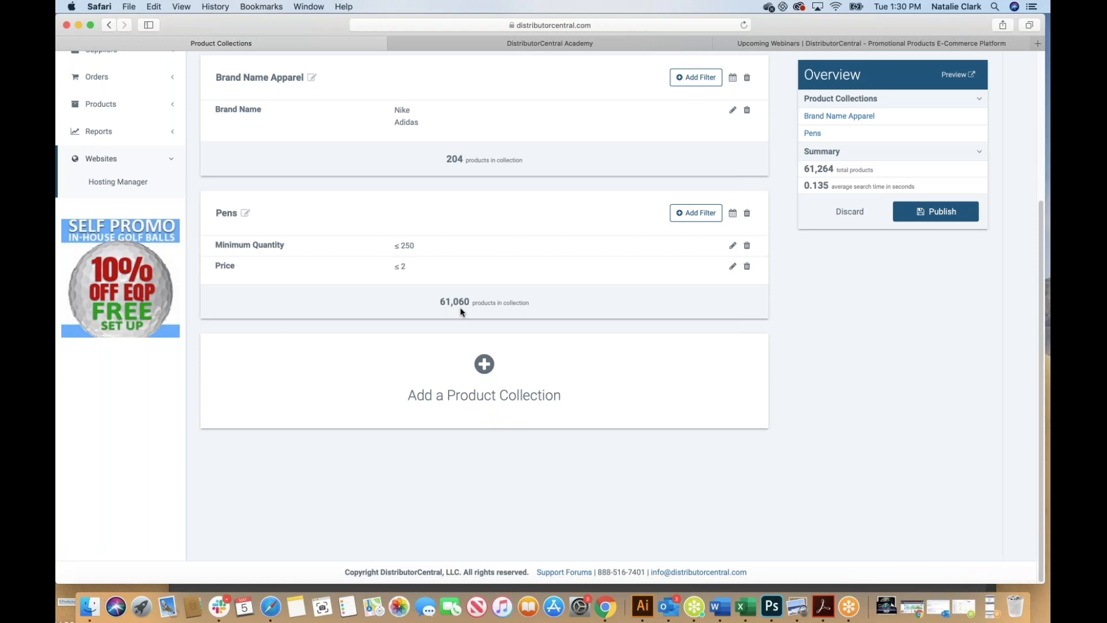
Add a Master Category filter to the Pens collection that includes only Writing Instruments, and save it
click(699, 213)
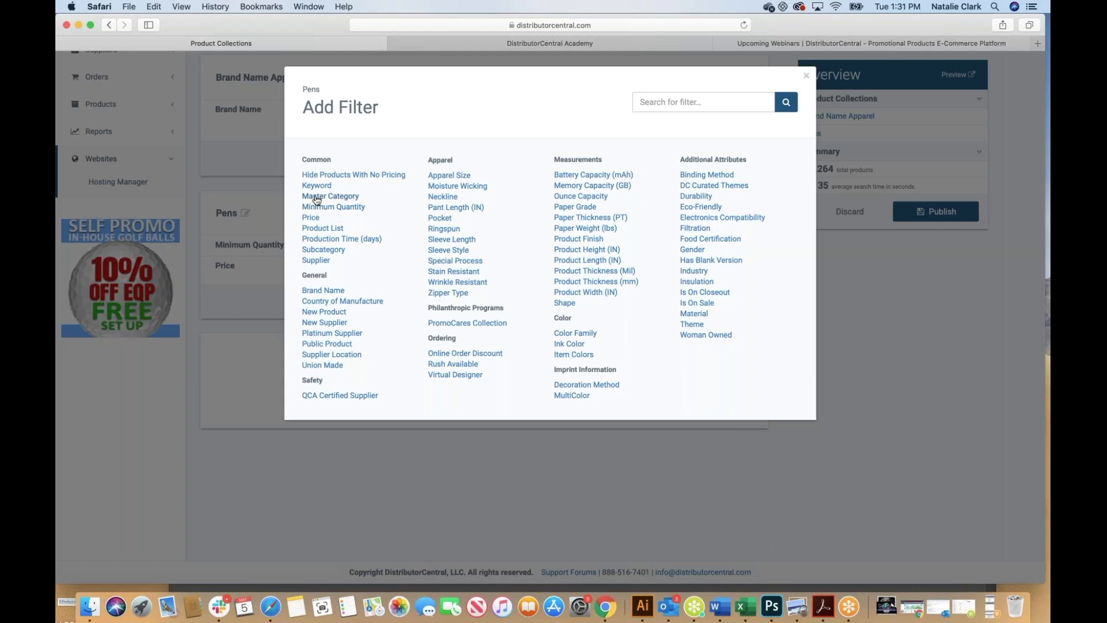
click(316, 197)
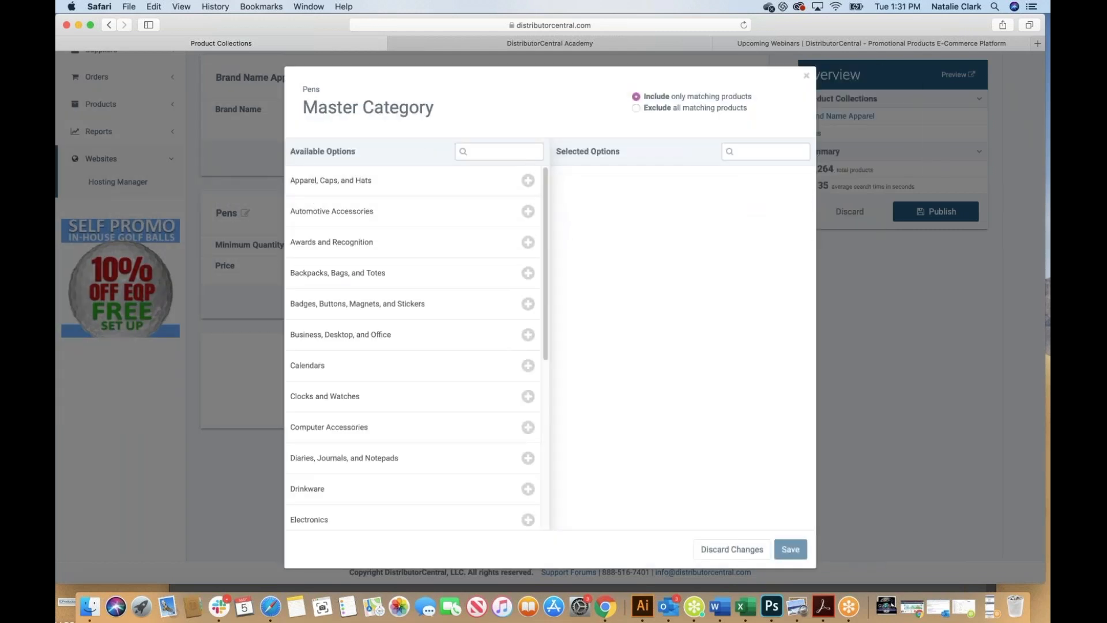
click(484, 153)
text(w)
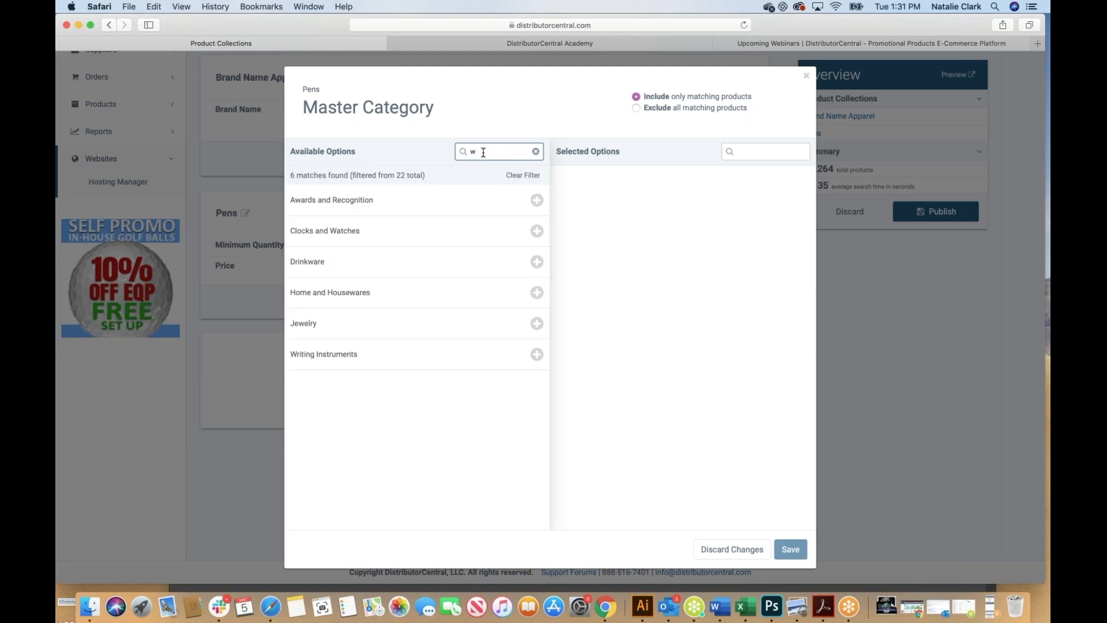
click(334, 357)
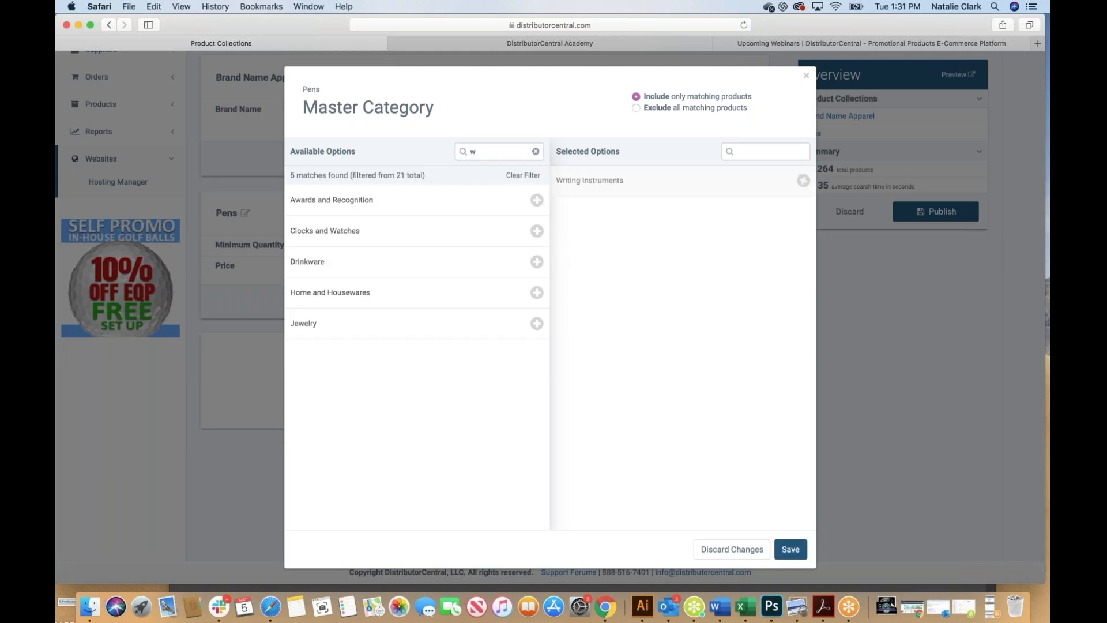
click(791, 550)
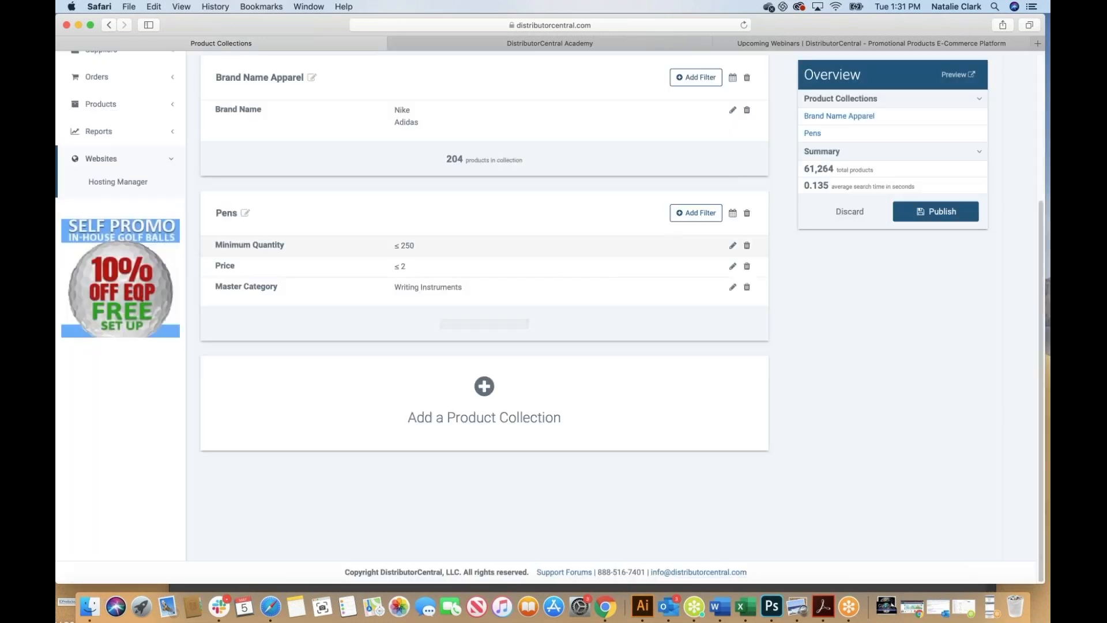
click(703, 218)
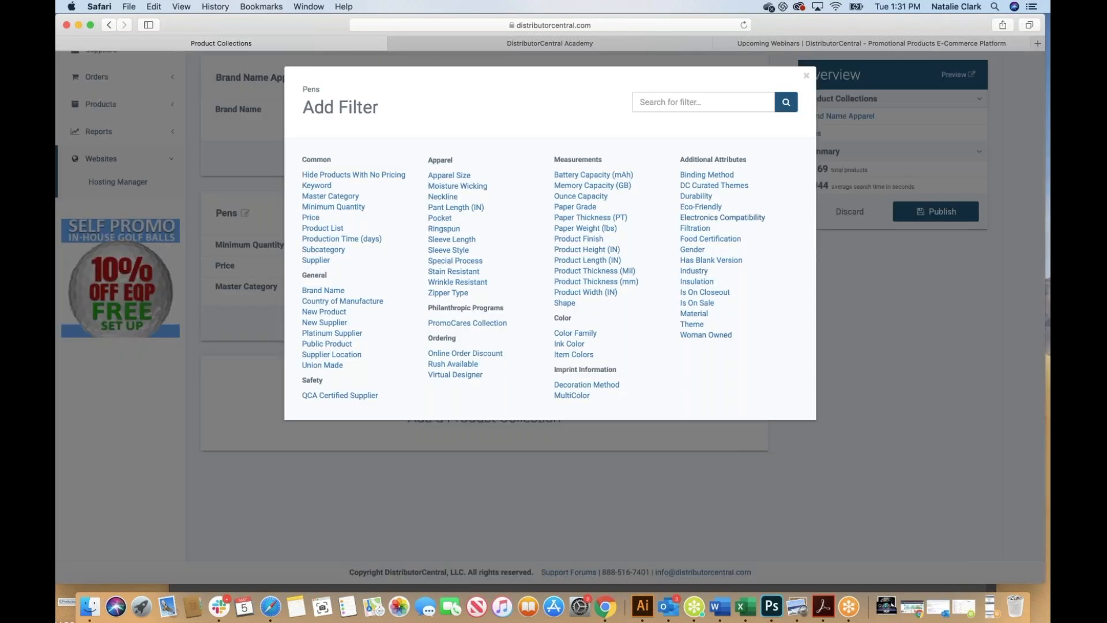
click(316, 187)
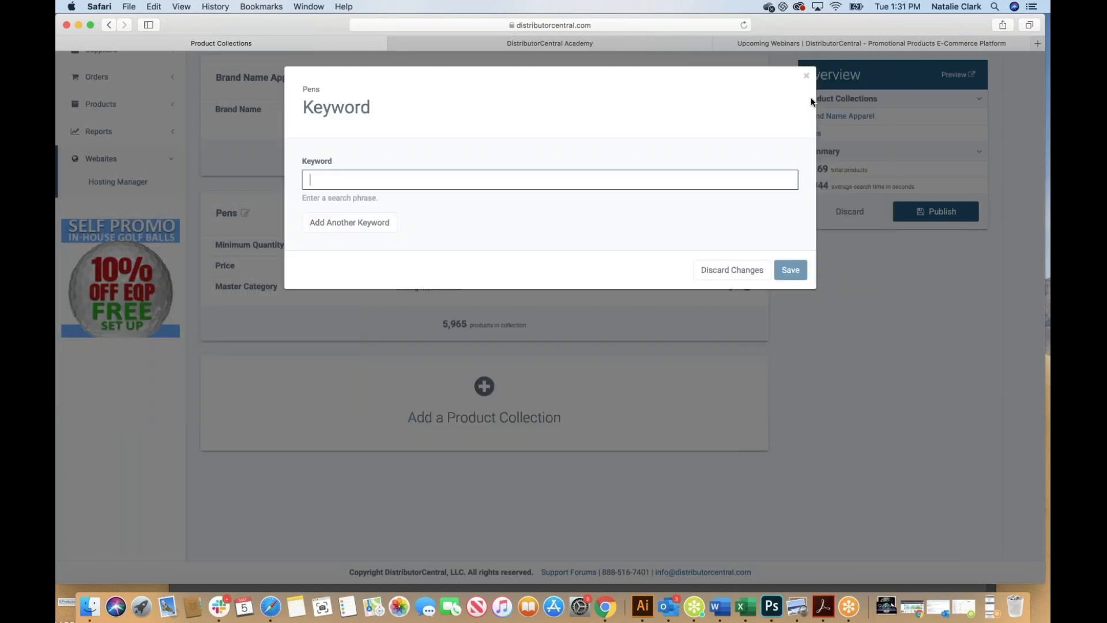
click(808, 76)
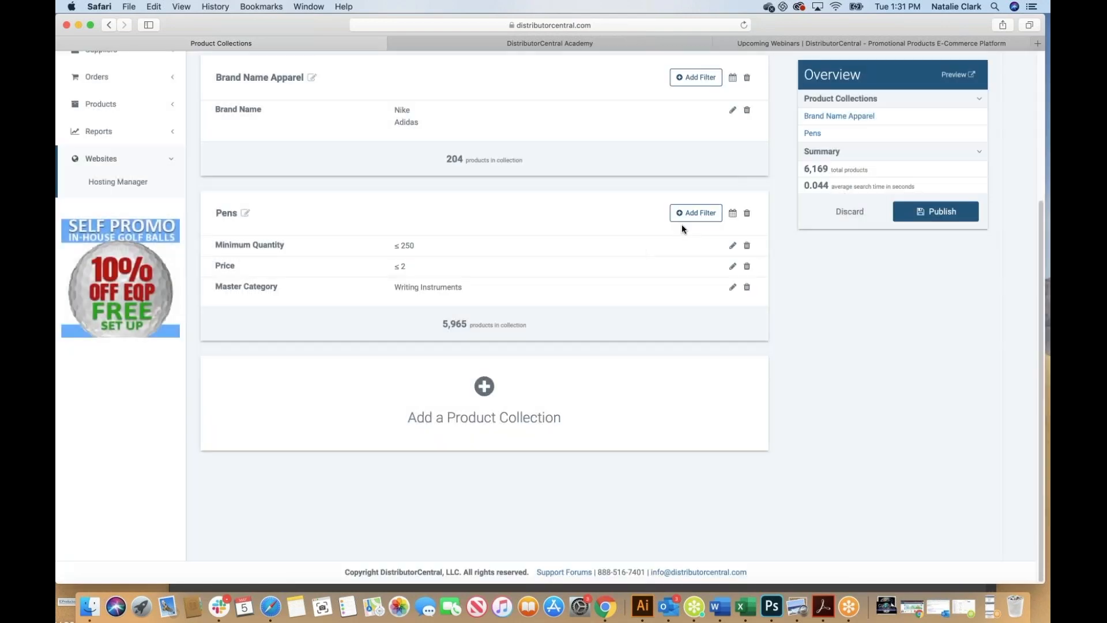
Add a Subcategory filter to the Pens collection that includes only Pens, and save it
click(686, 214)
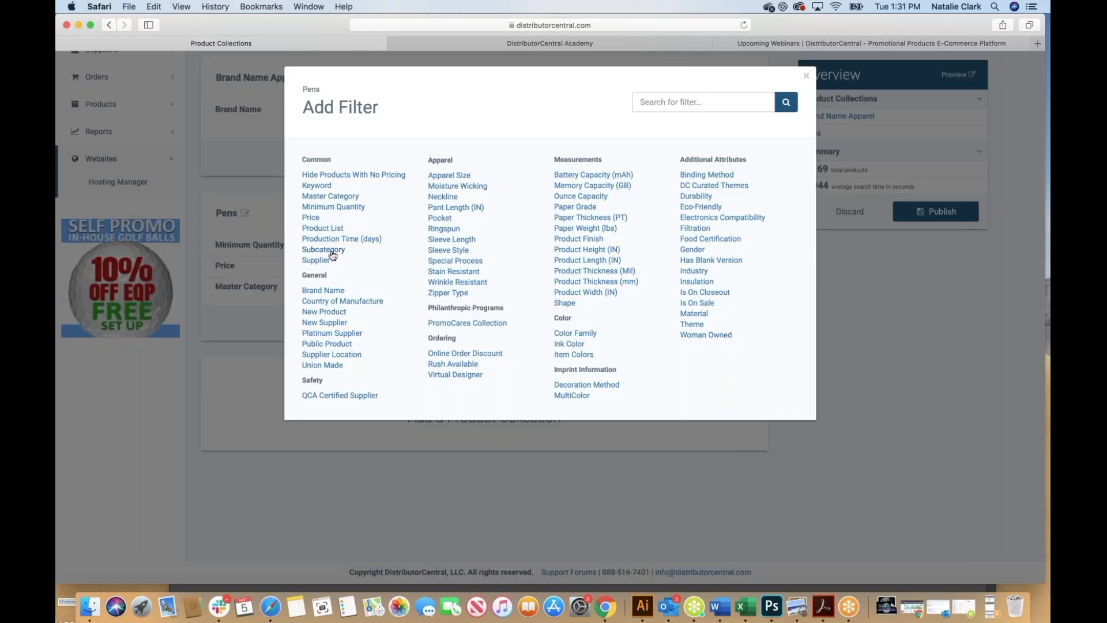
click(332, 252)
click(483, 151)
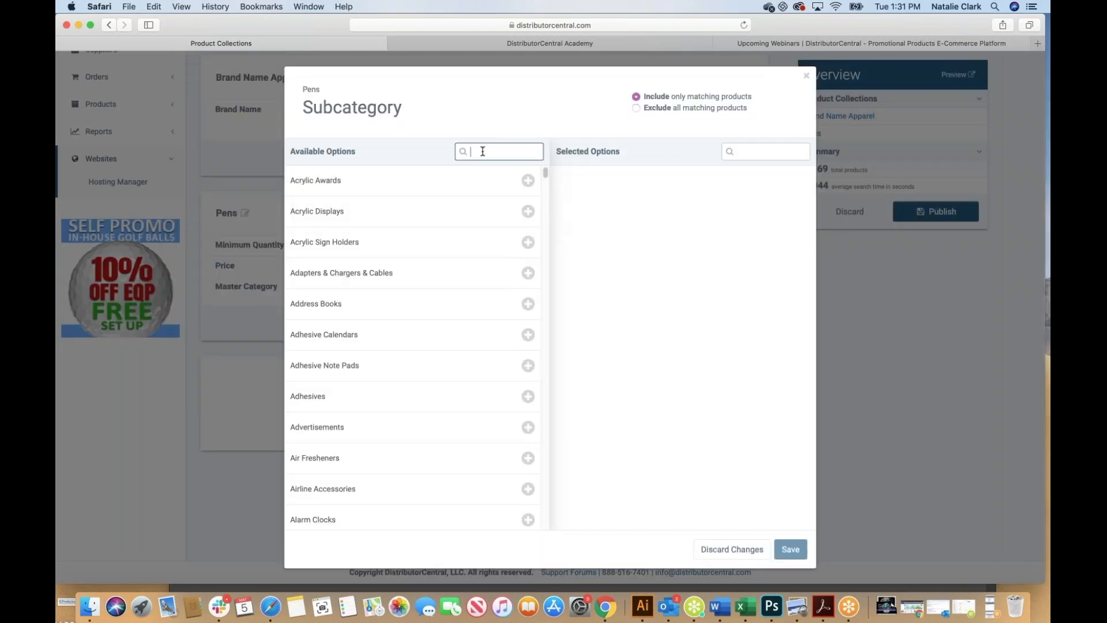
text(pens)
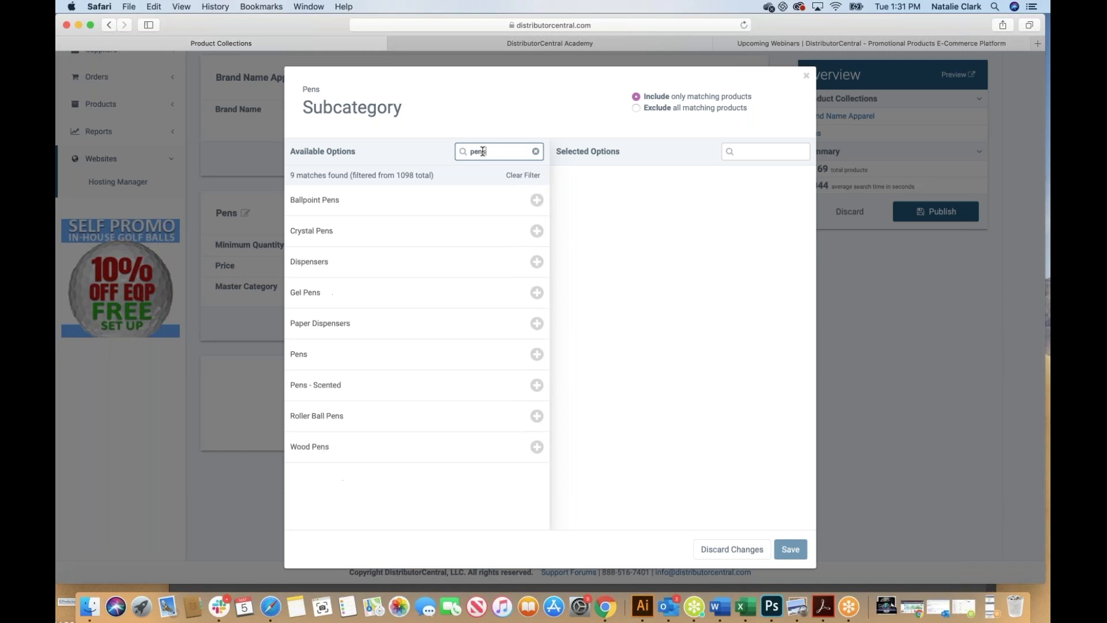
click(329, 358)
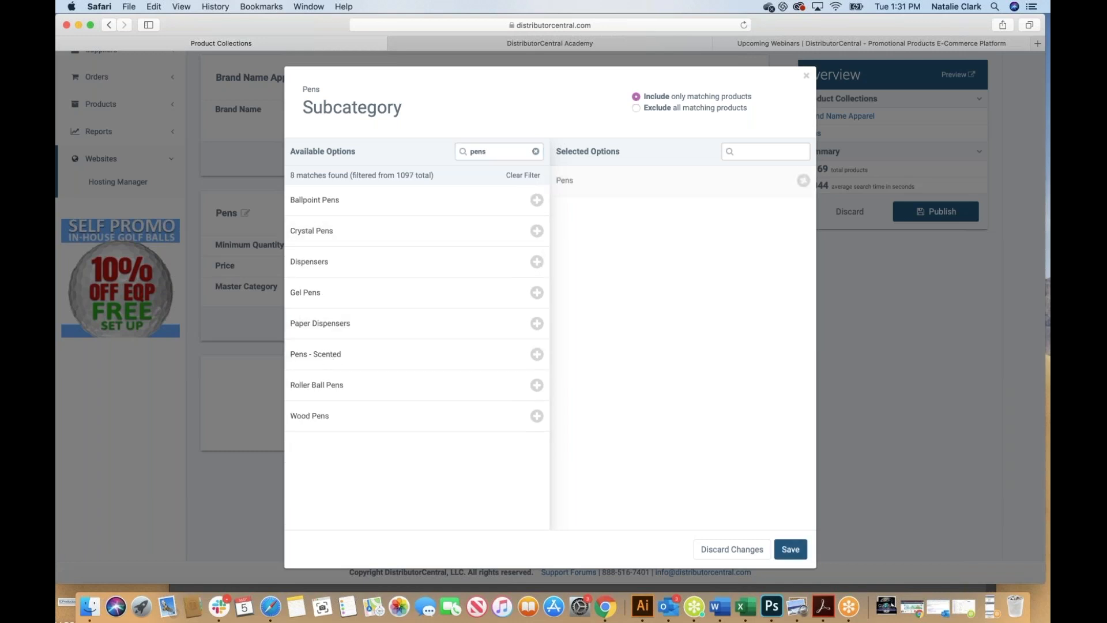
click(791, 550)
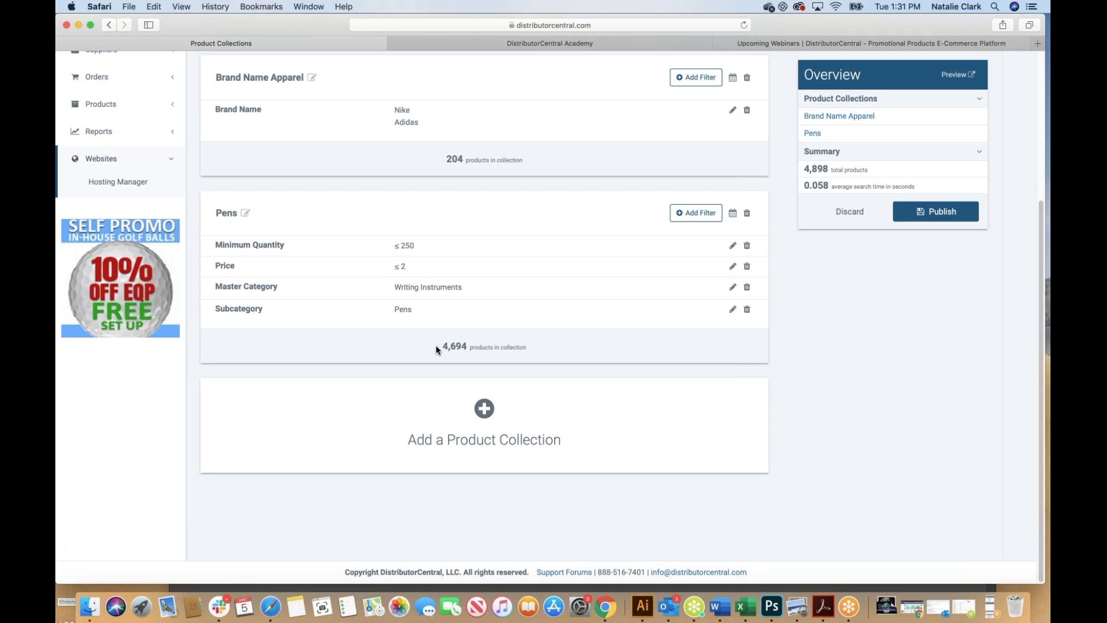
Add a Supplier filter to the Pens collection that includes only Goldstar and Hub, and save it
click(696, 213)
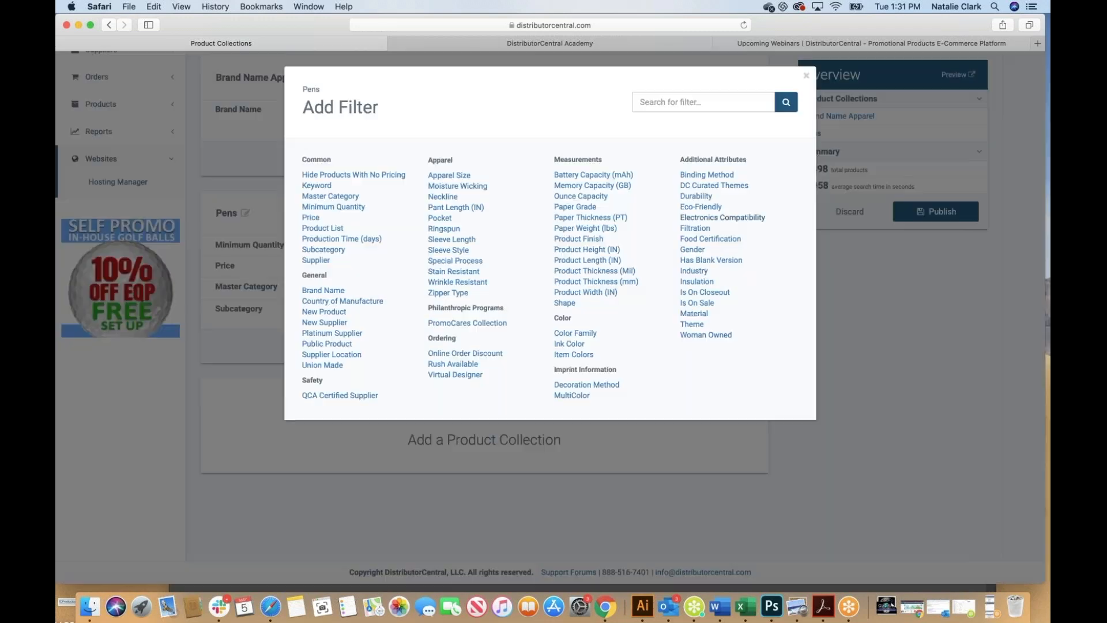
click(316, 261)
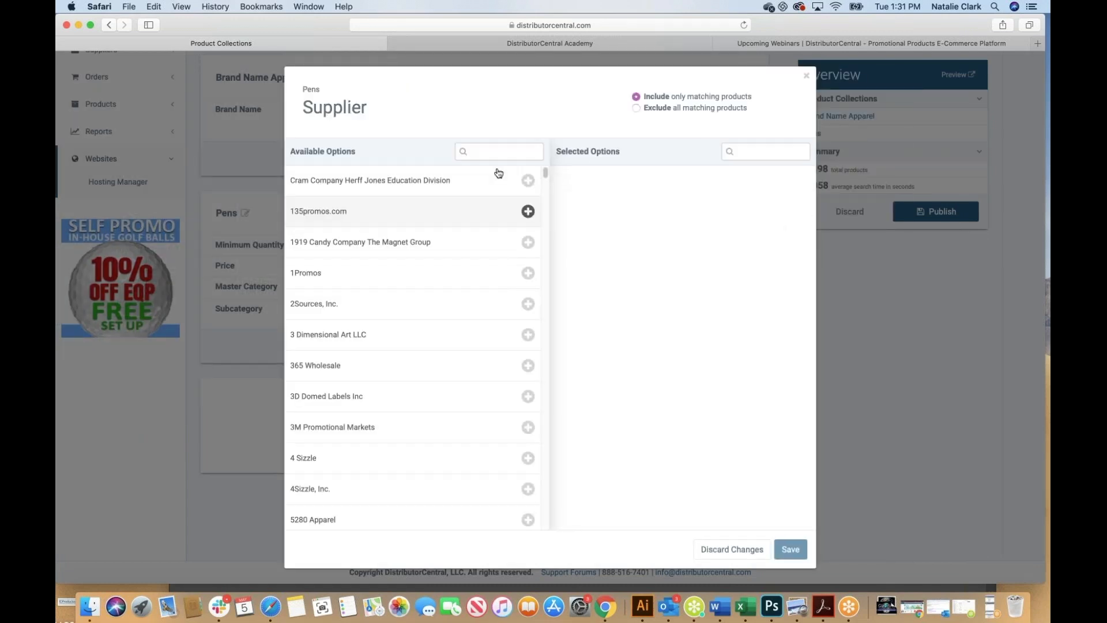
click(503, 151)
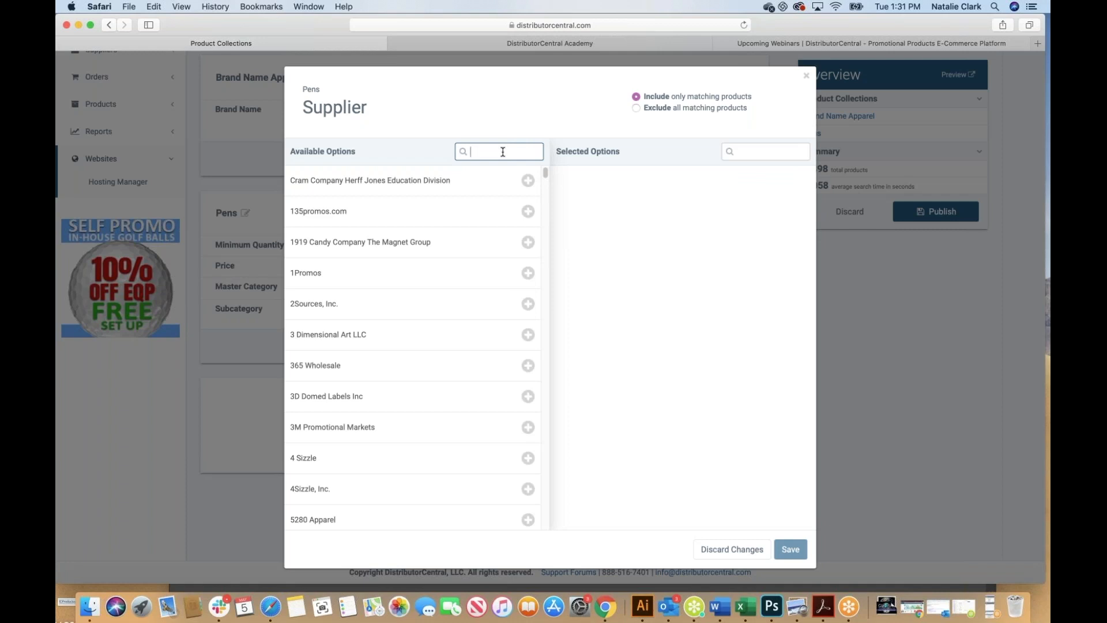
text(golds)
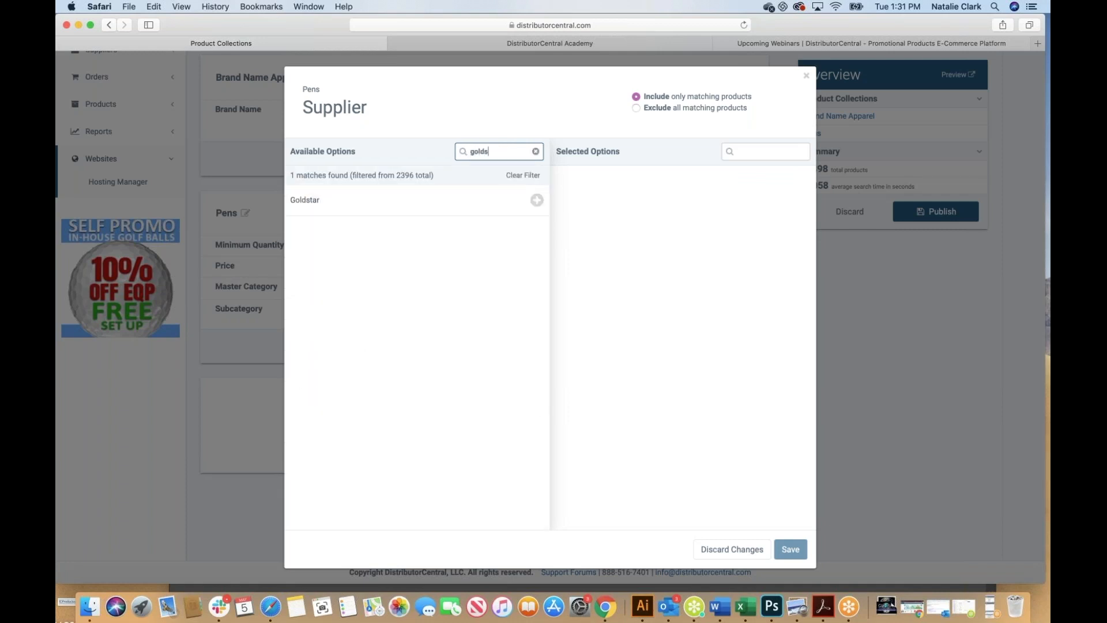
key(Return)
key(super+a)
text(hub)
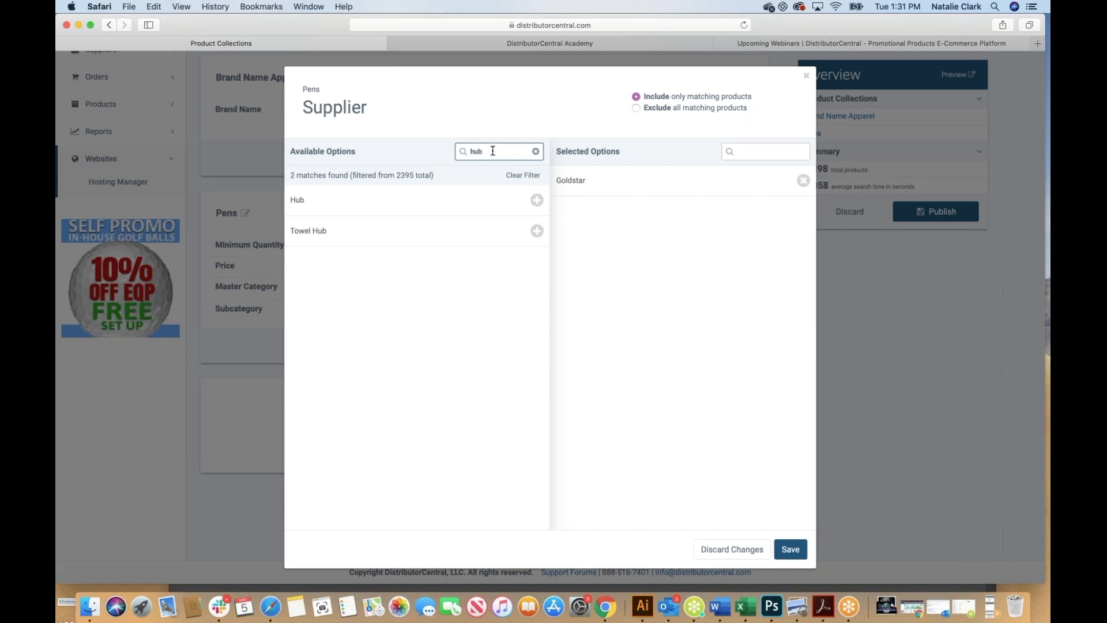
click(397, 200)
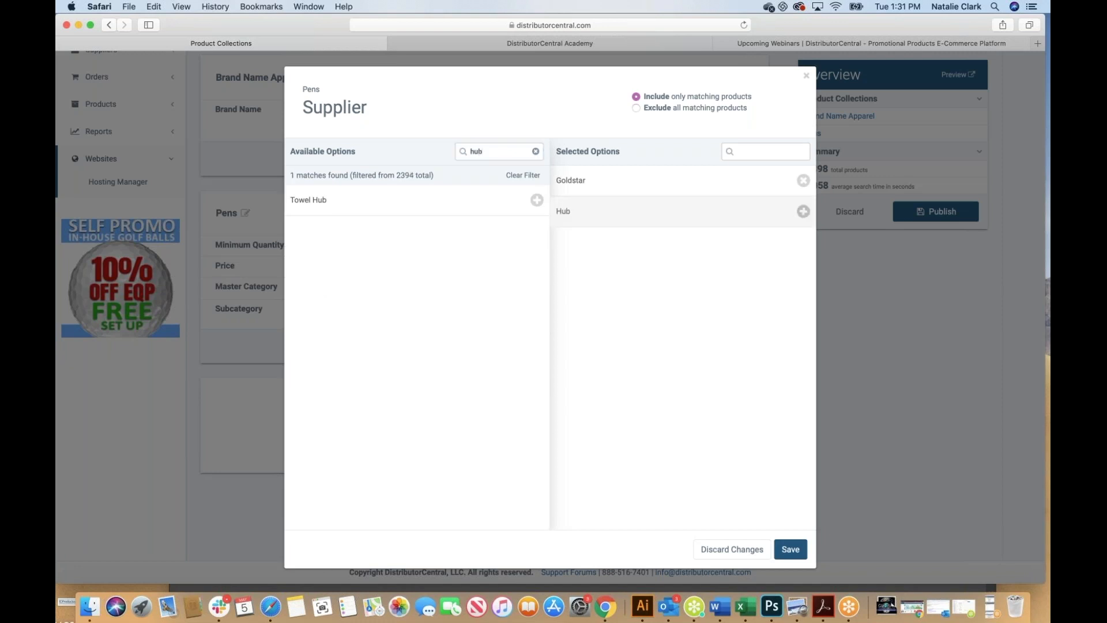
click(791, 551)
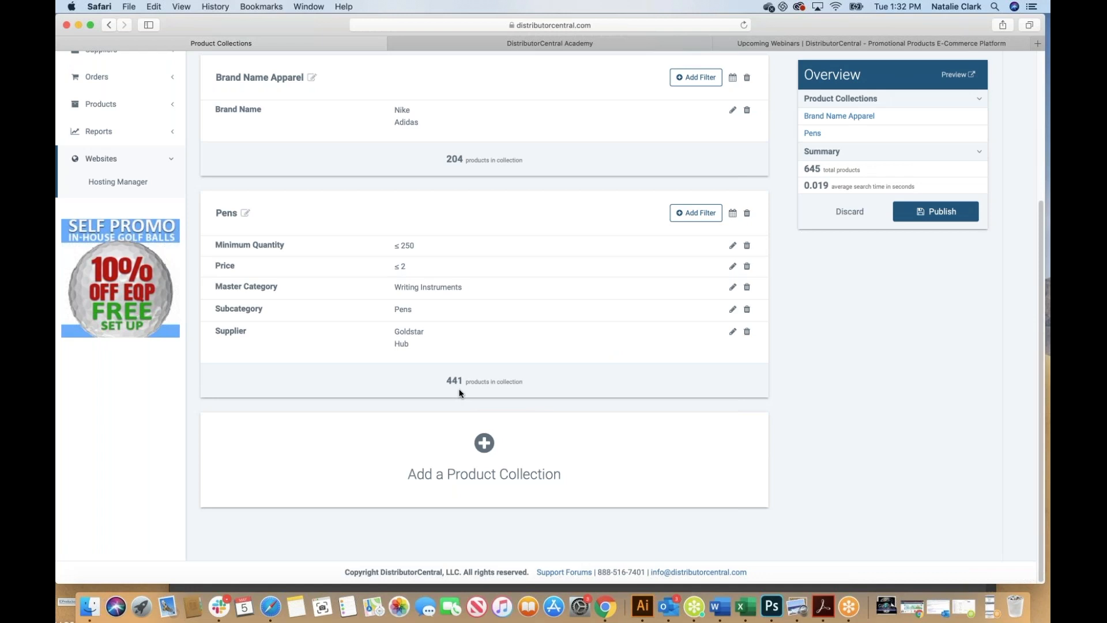
Add a third product collection and name it Hats
click(485, 443)
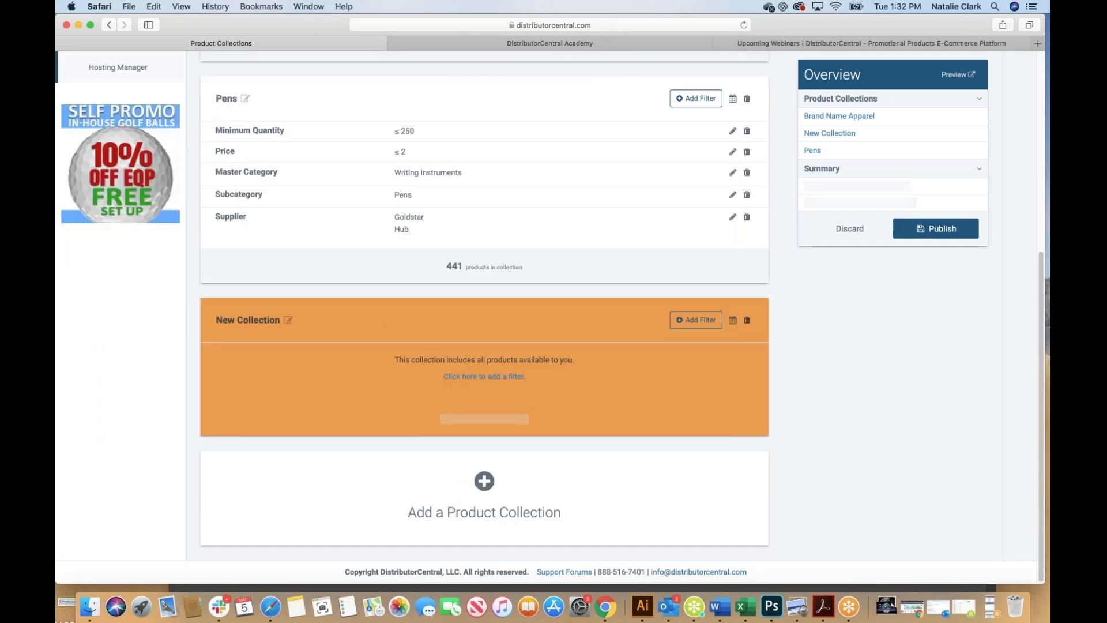
click(270, 319)
triple_click(270, 320)
text(Hats)
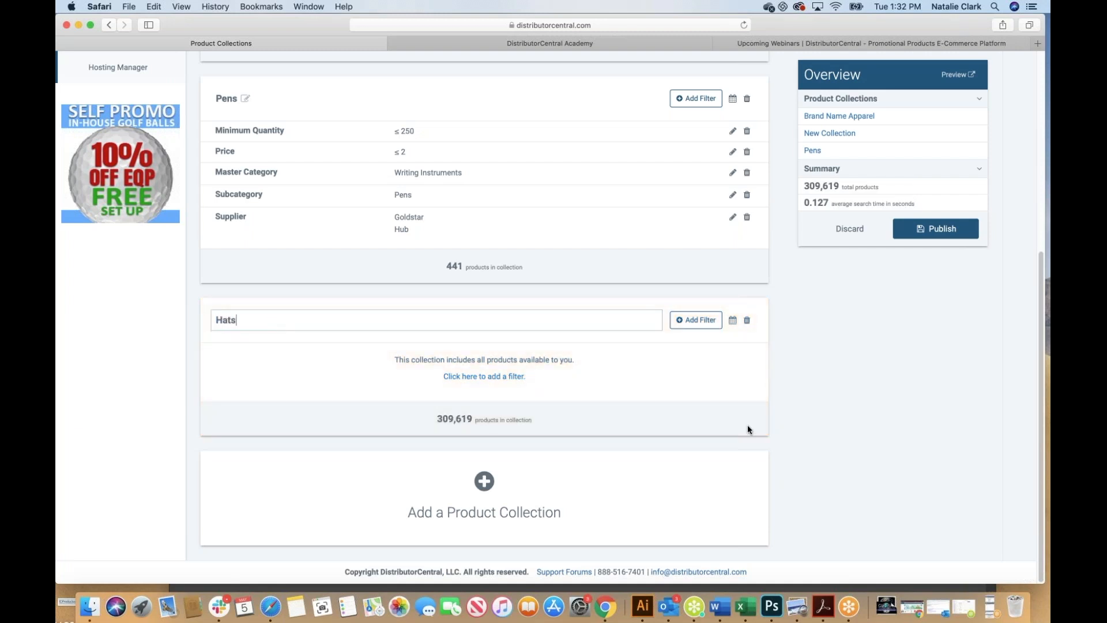
Add a Keyword filter with the phrase "trucker" to the Hats collection and save it
click(699, 324)
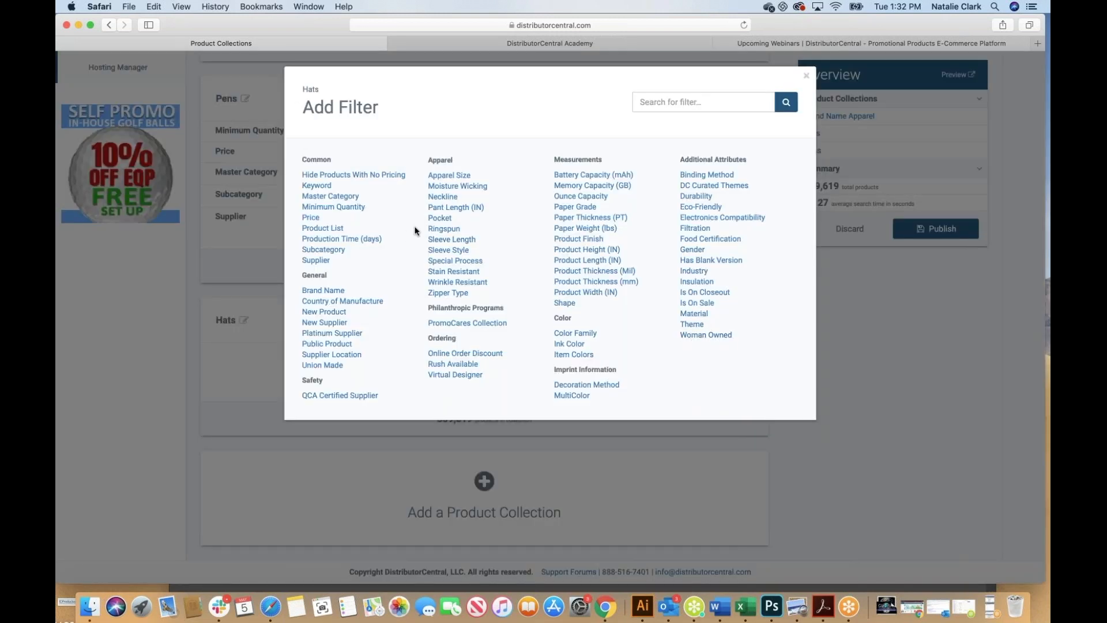
click(317, 186)
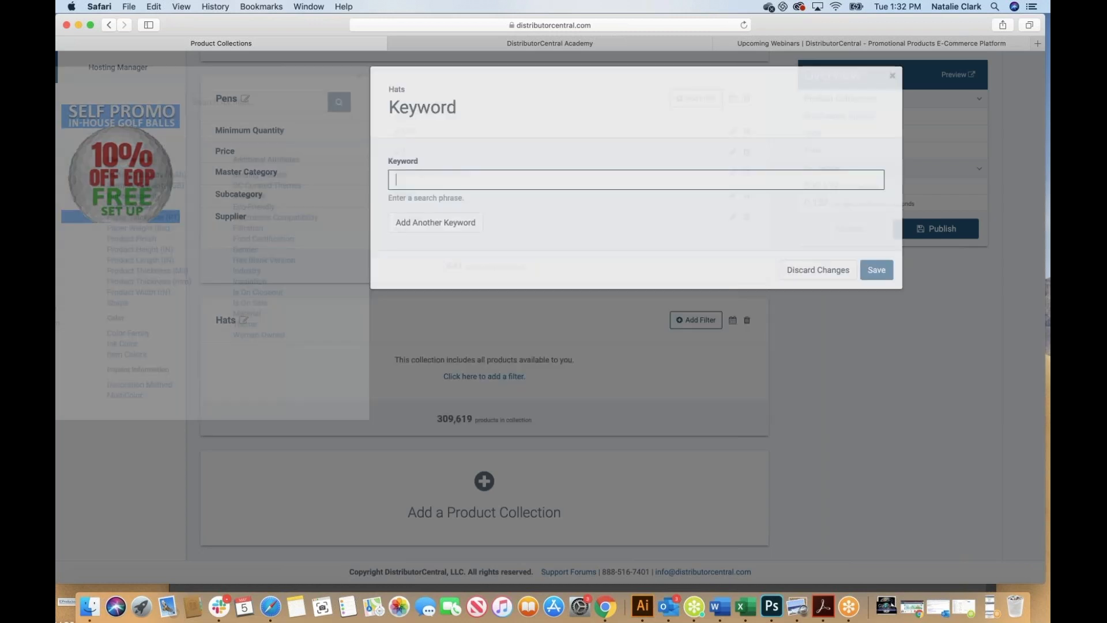
text(trucker)
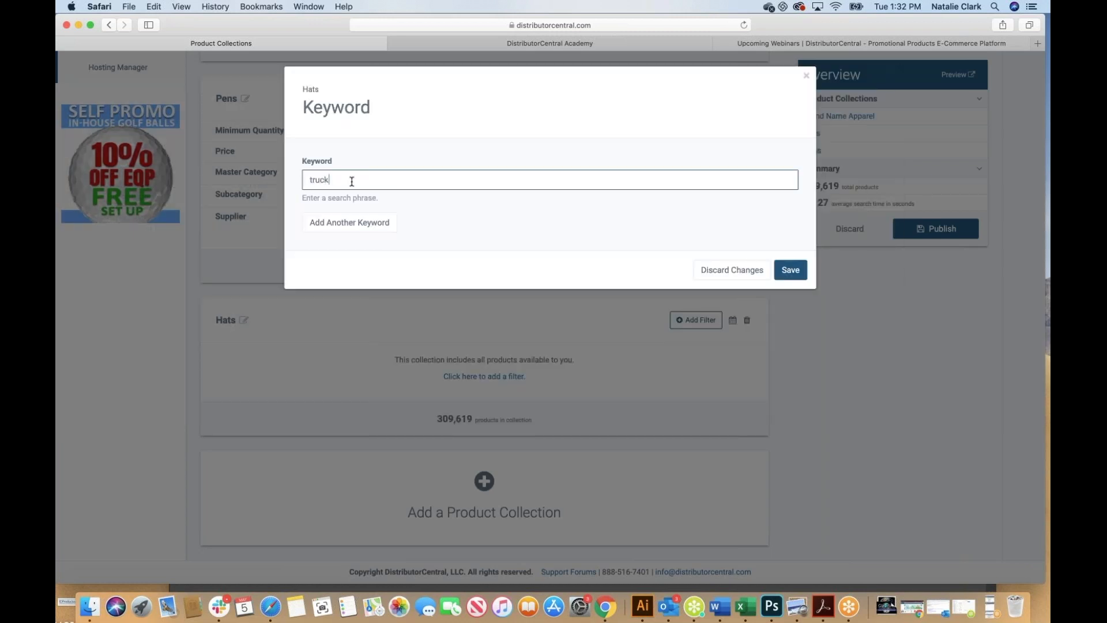
click(793, 274)
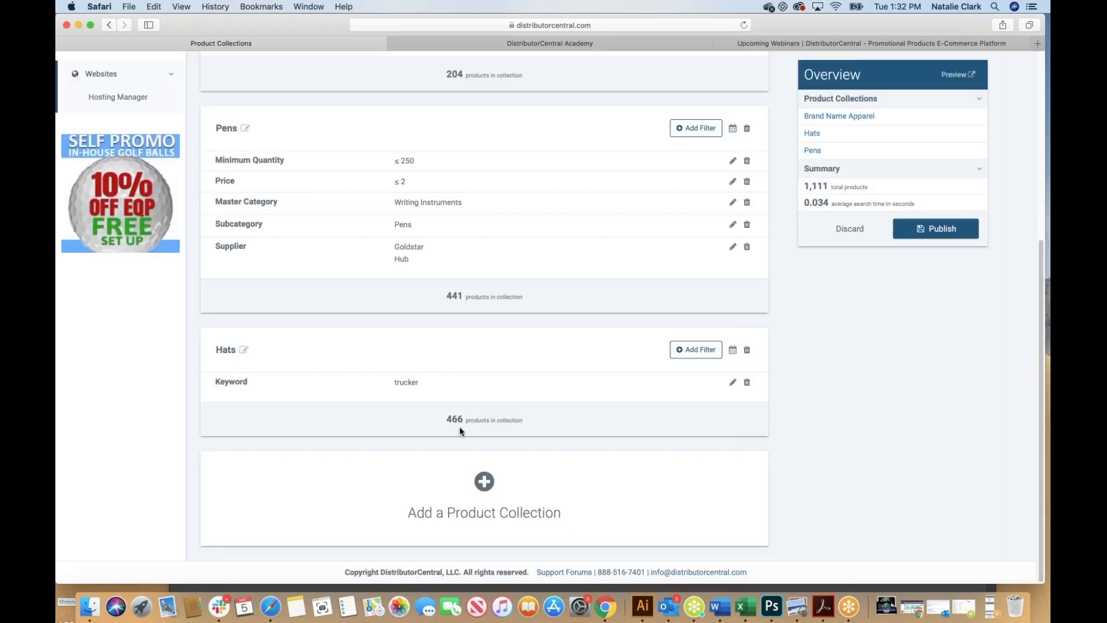
Add a Subcategory filter to the Hats collection that includes only Caps and Hats and Hats, and save it
click(694, 353)
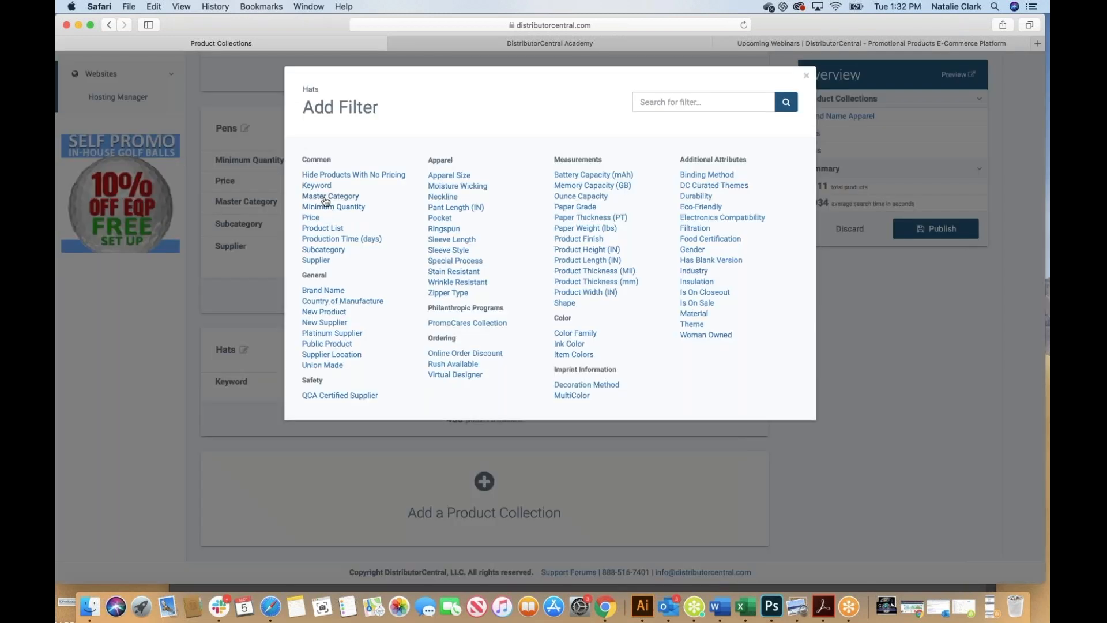
click(324, 252)
click(486, 153)
text(hat)
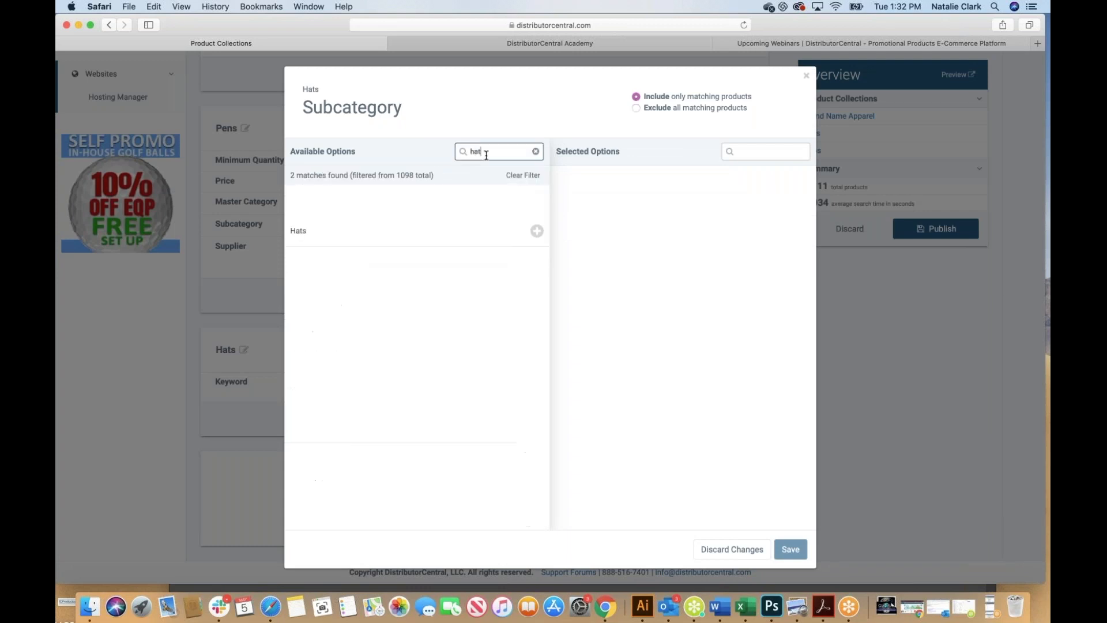
click(382, 206)
click(361, 203)
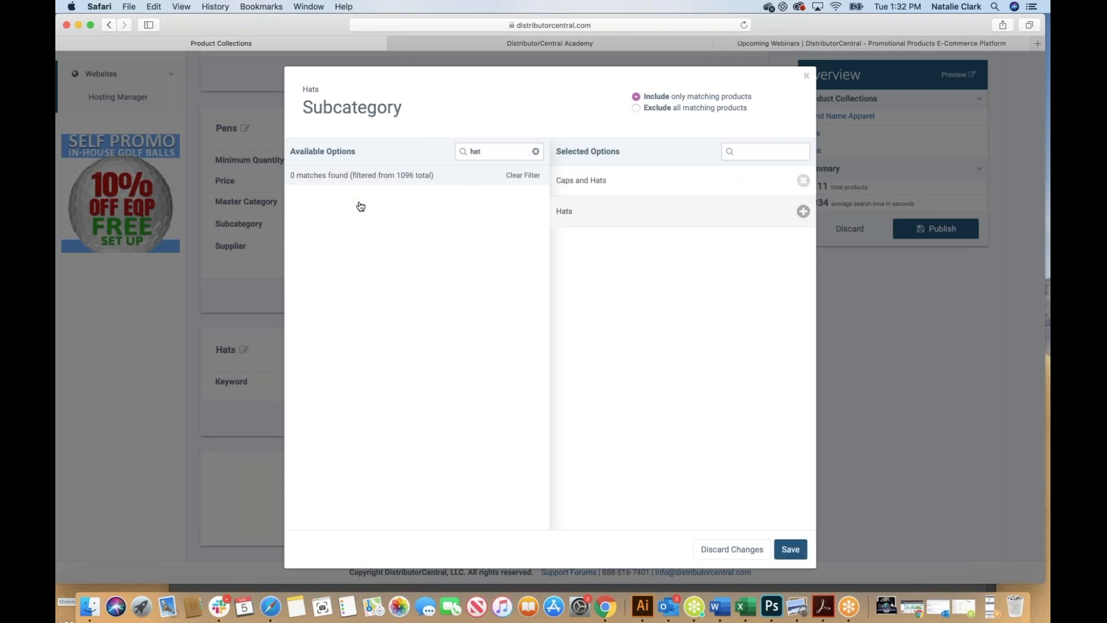
click(791, 550)
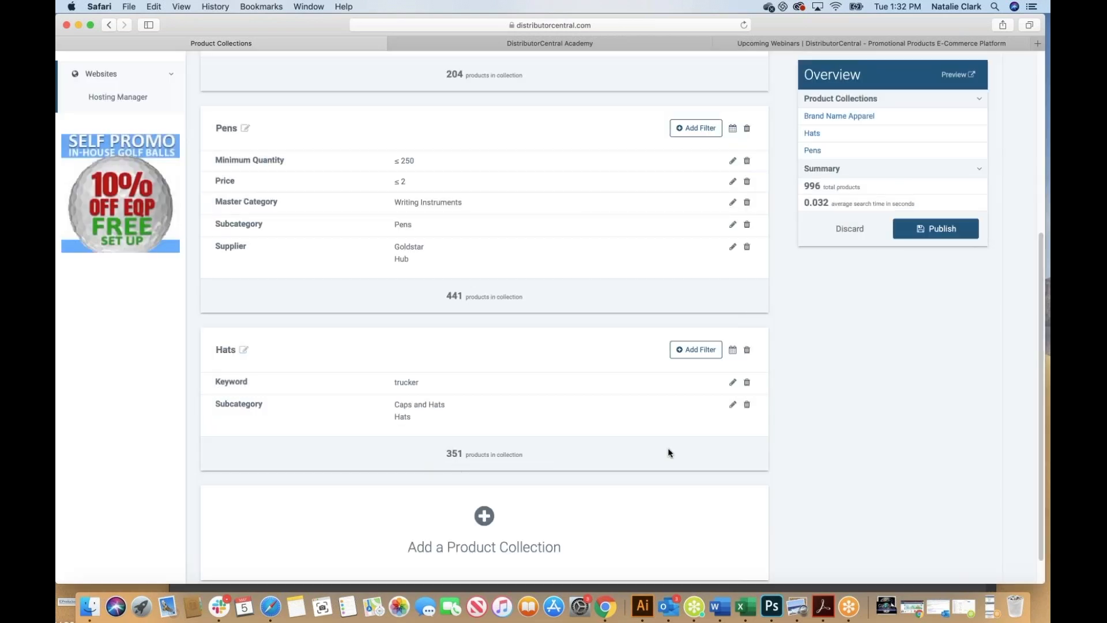
Add a Supplier filter to the Hats collection that includes only Outdoor Cap Co., Inc., and save it
click(696, 350)
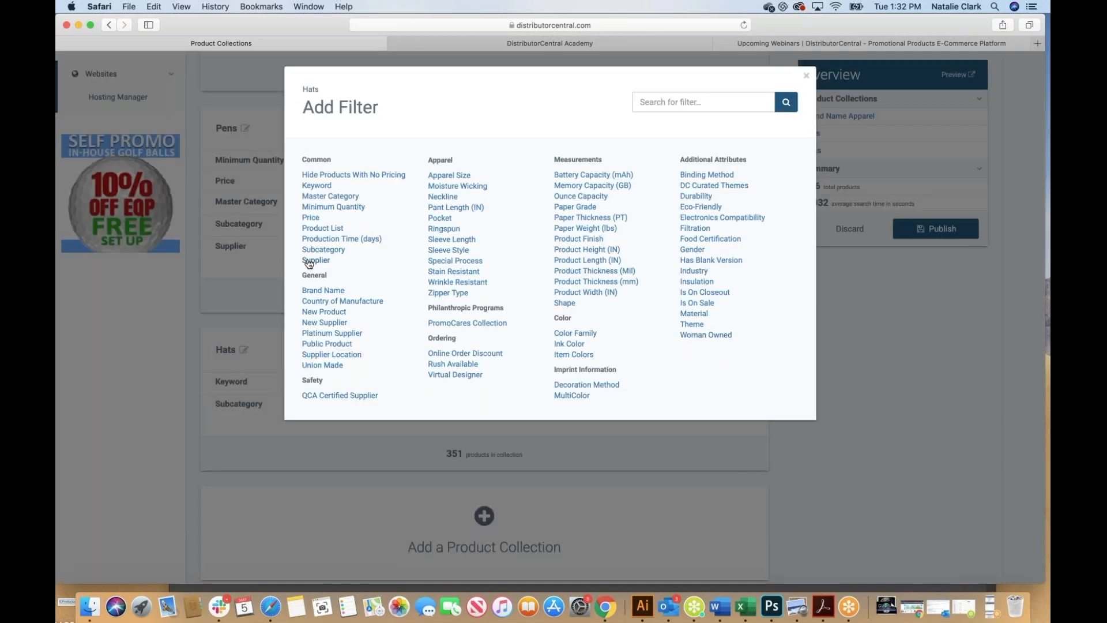
click(309, 261)
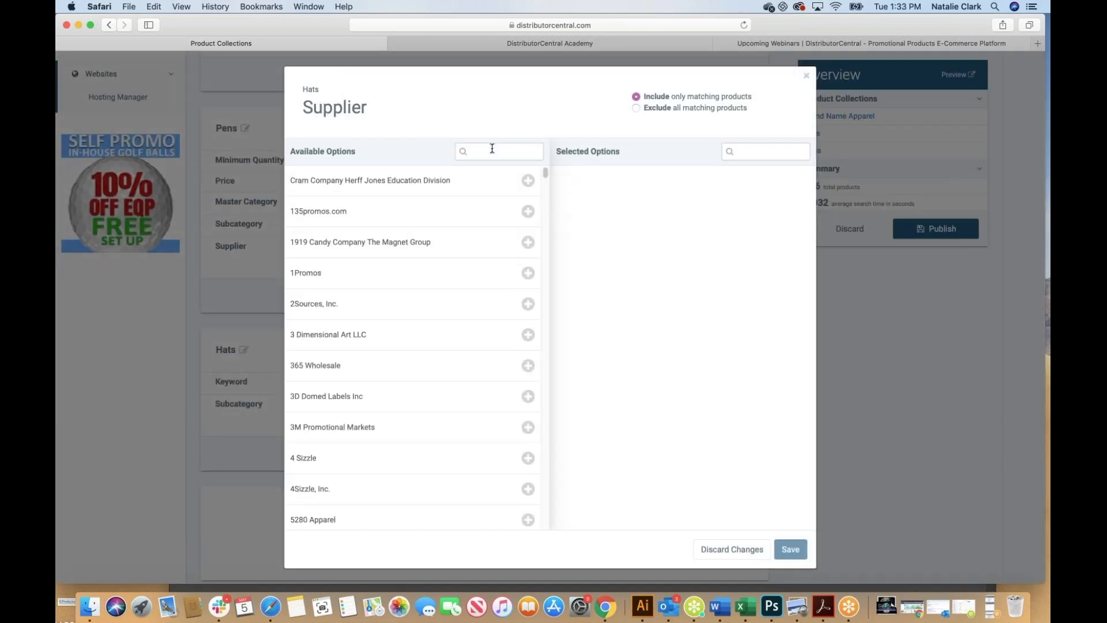
click(492, 149)
text(outdoo)
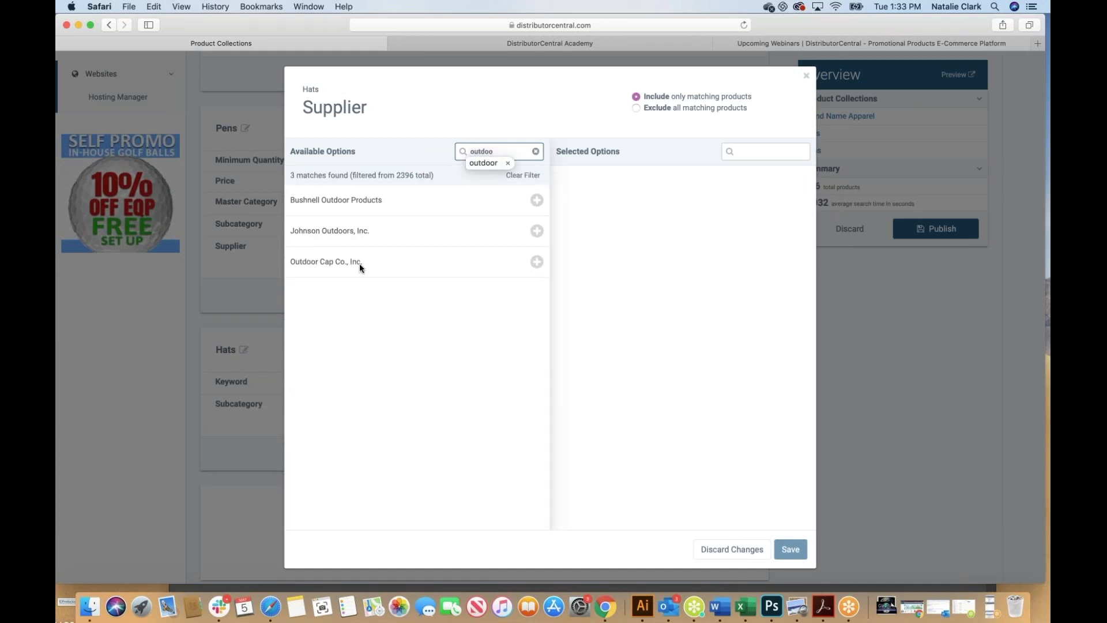
text(r)
click(333, 265)
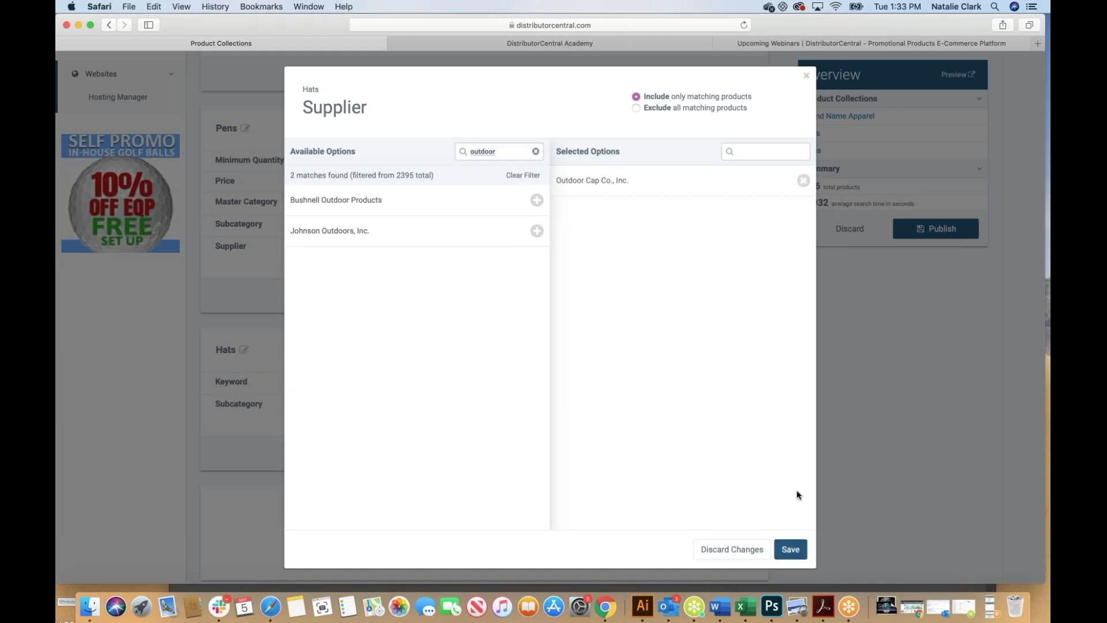
click(791, 550)
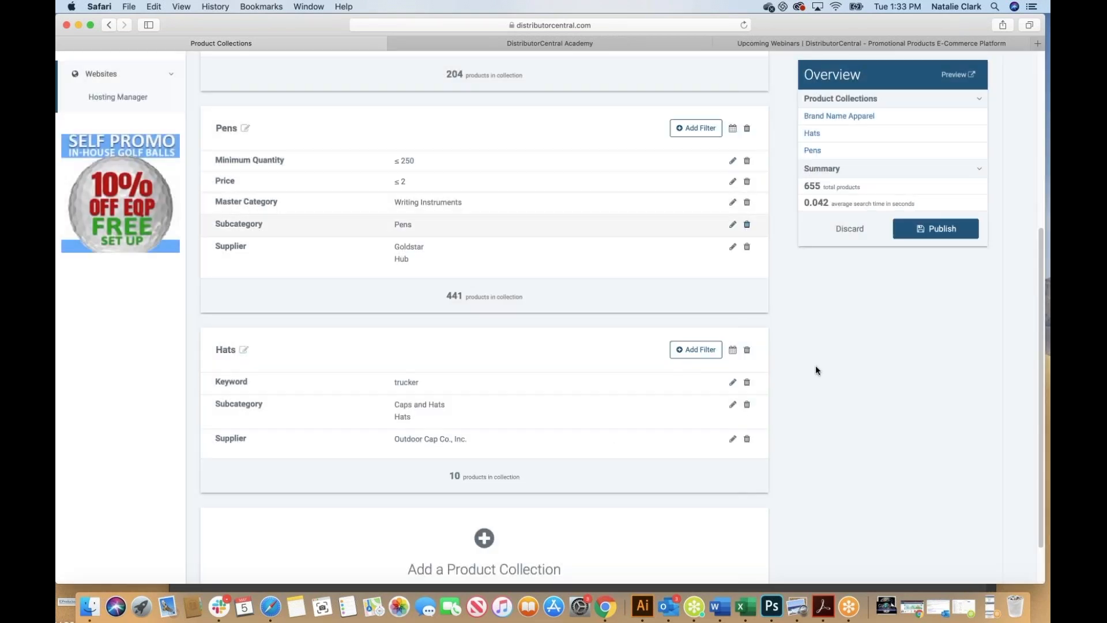
Preview the customer presentation site with the unpublished collections and look through its product search results
scroll(815, 366, up, 5)
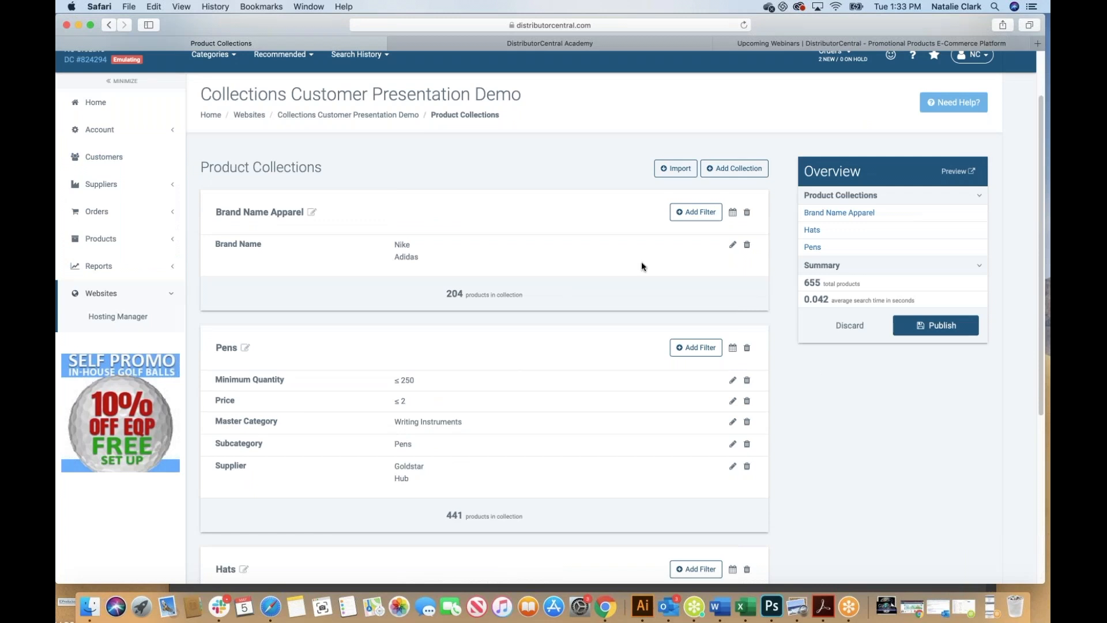
click(953, 173)
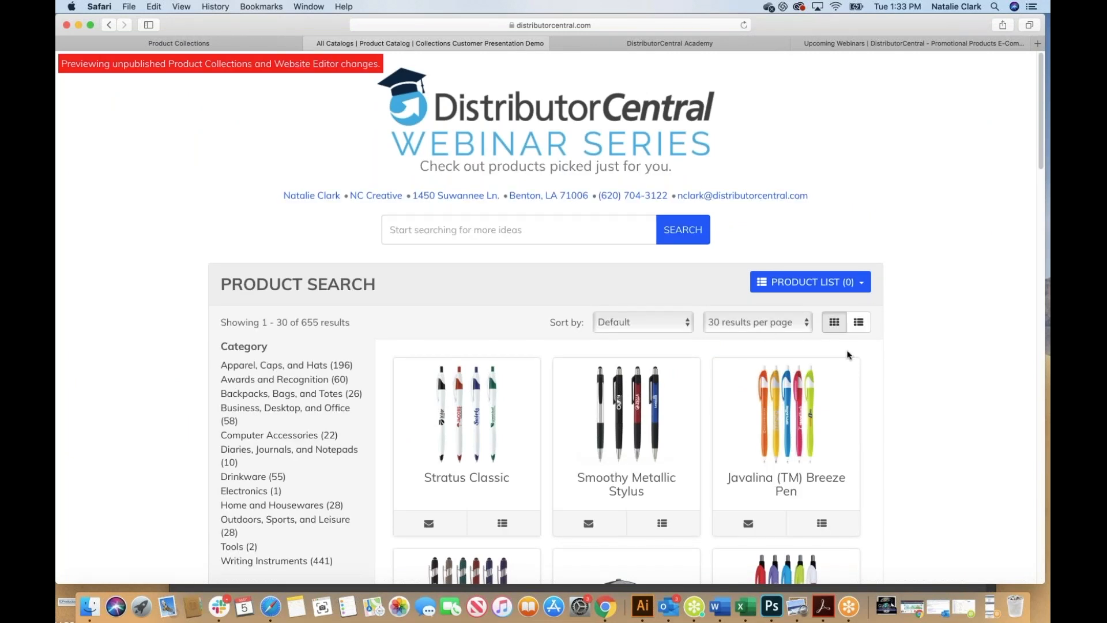
scroll(936, 426, down, 3)
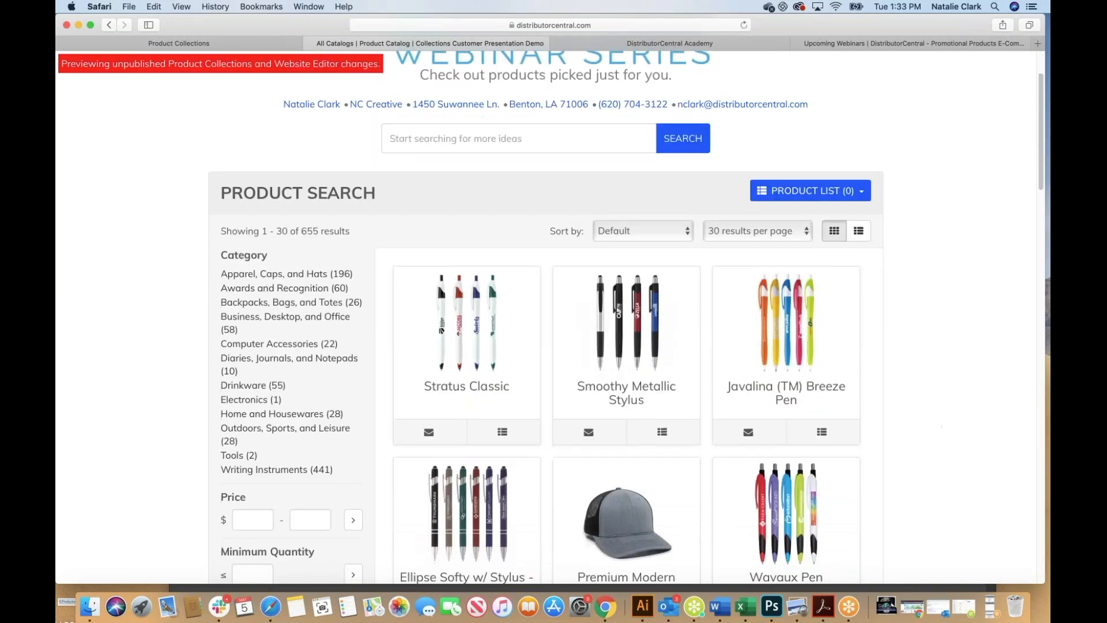
scroll(818, 489, down, 10)
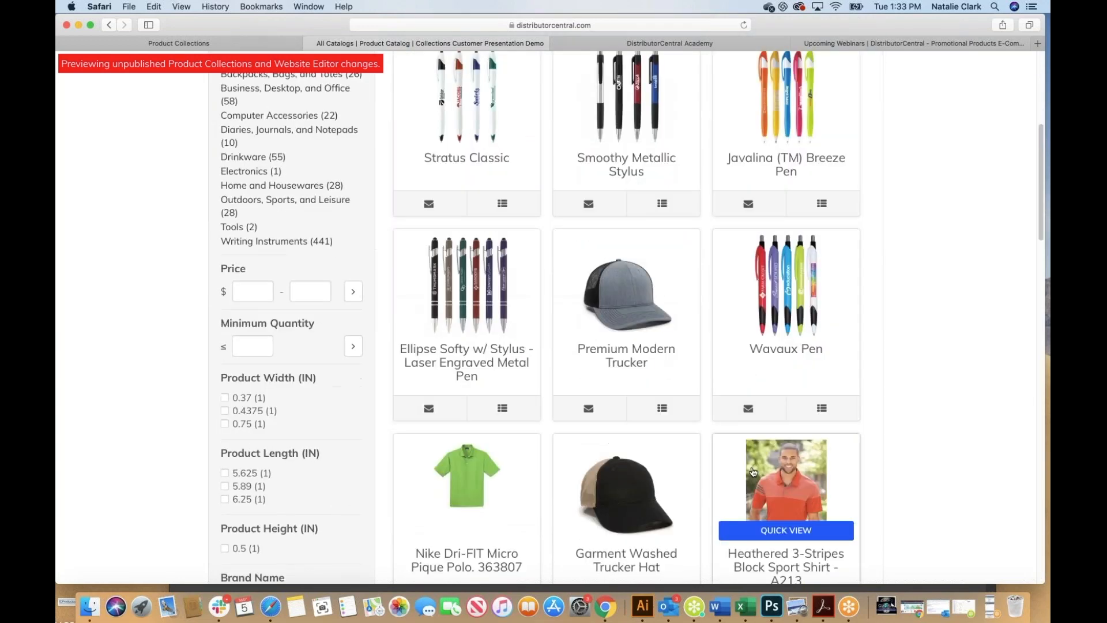
scroll(770, 437, down, 20)
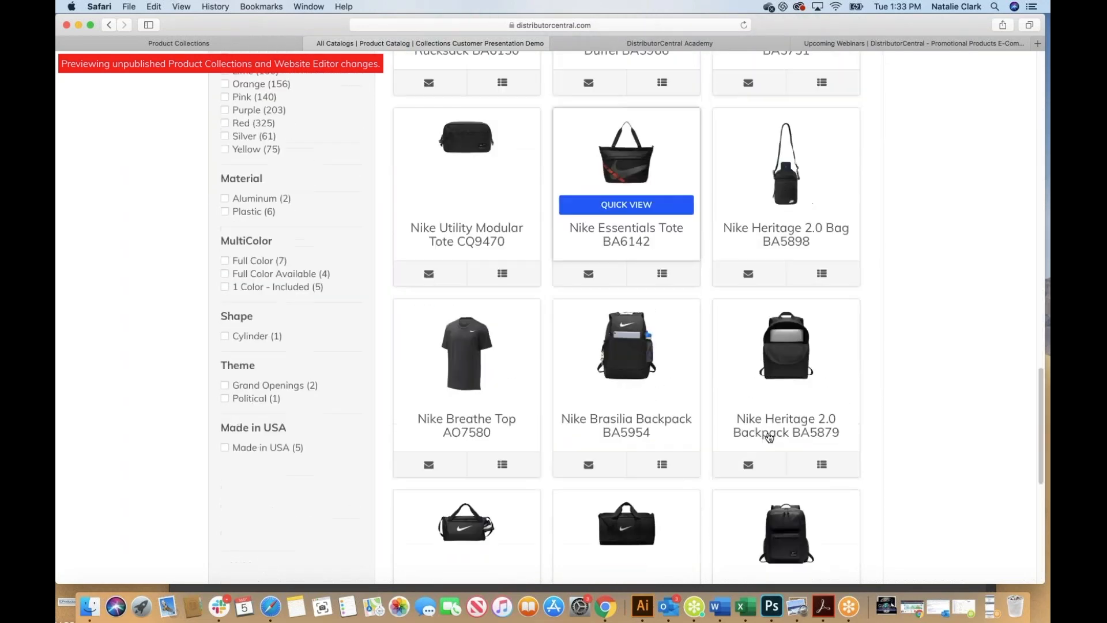
Start creating a new website from the Company Store Template
scroll(769, 437, up, 20)
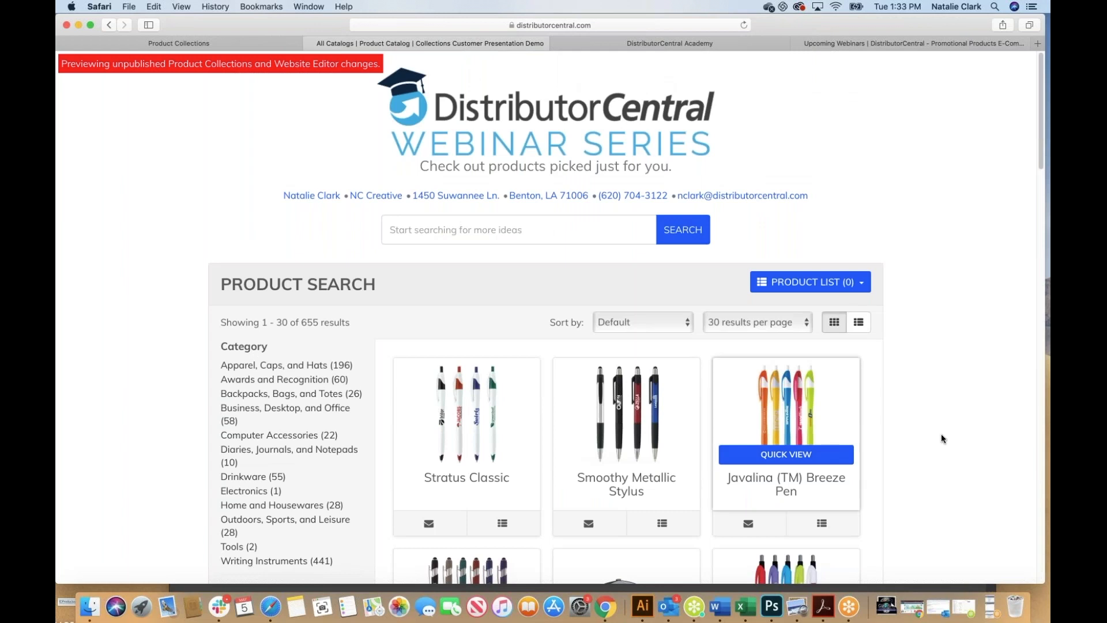
click(212, 46)
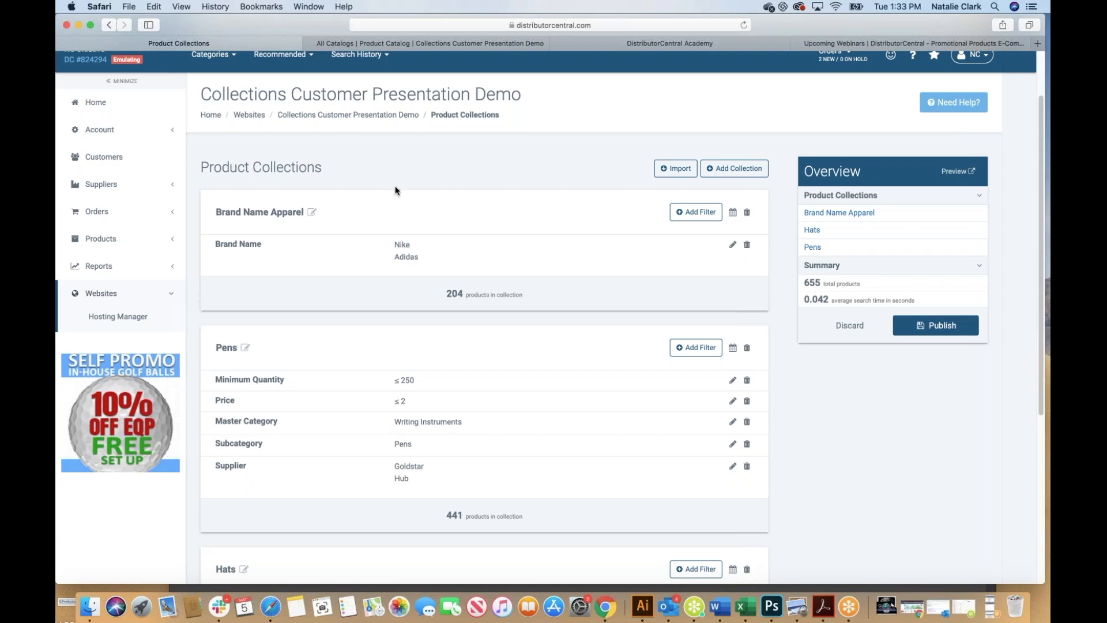
click(110, 319)
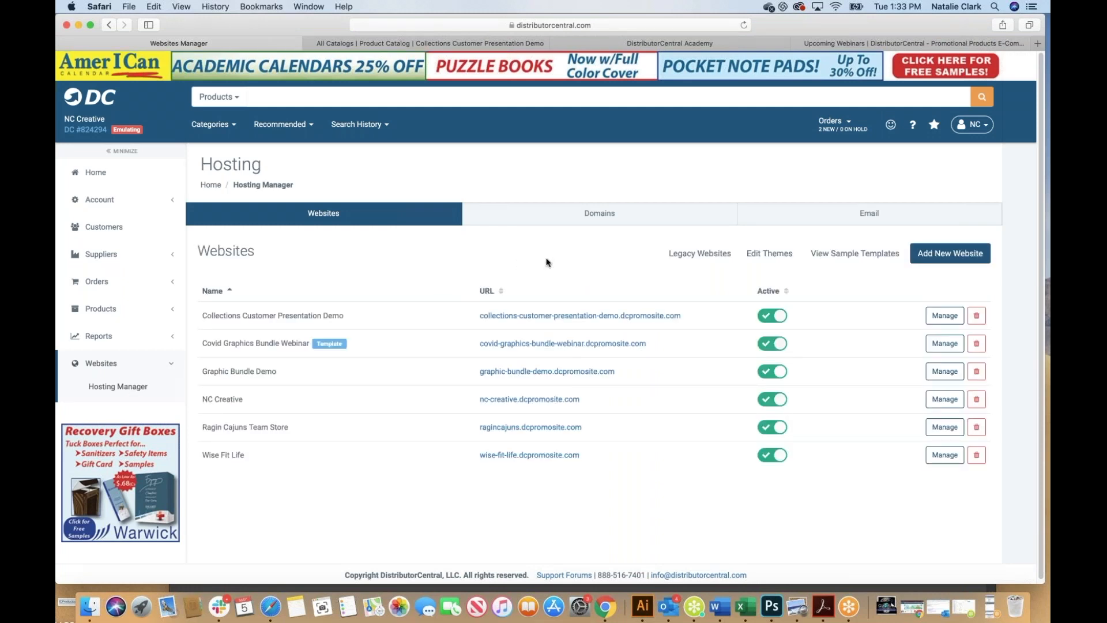
click(951, 254)
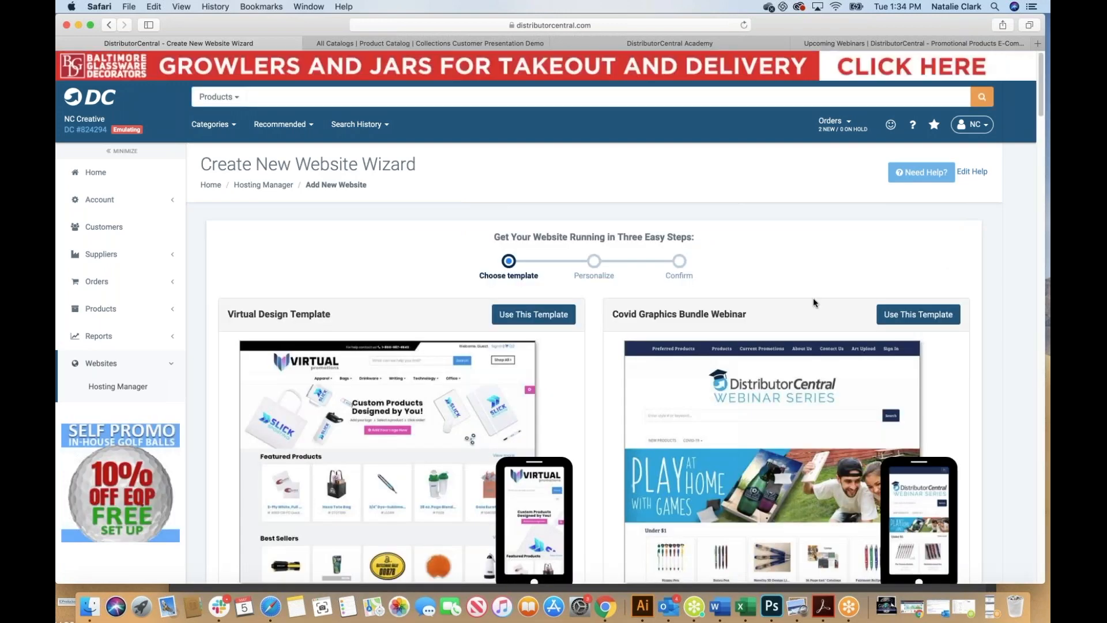
scroll(813, 301, down, 8)
scroll(813, 297, down, 2)
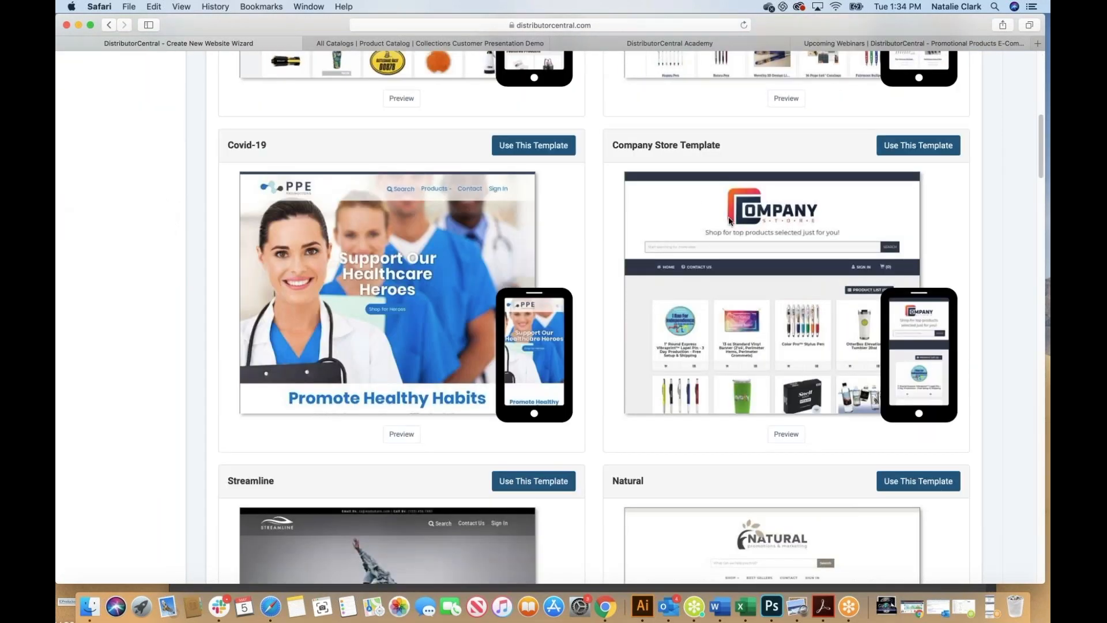
click(921, 151)
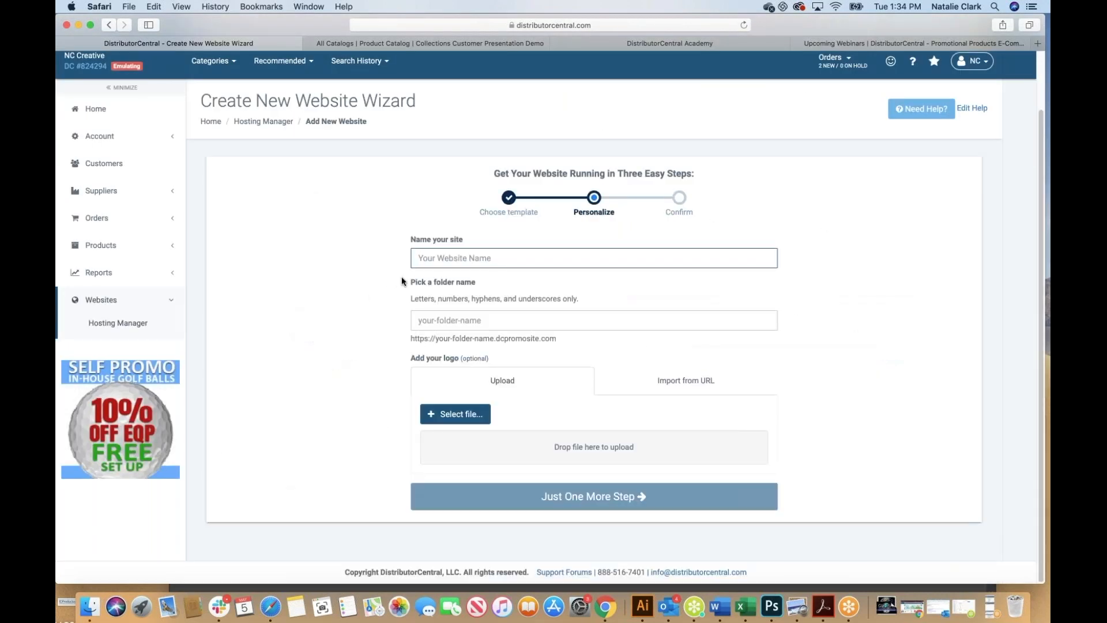
Name the new site Virtual Design Company Store and upload webinar-icon-100.jpg as its logo
text(Virtual Design Company Store)
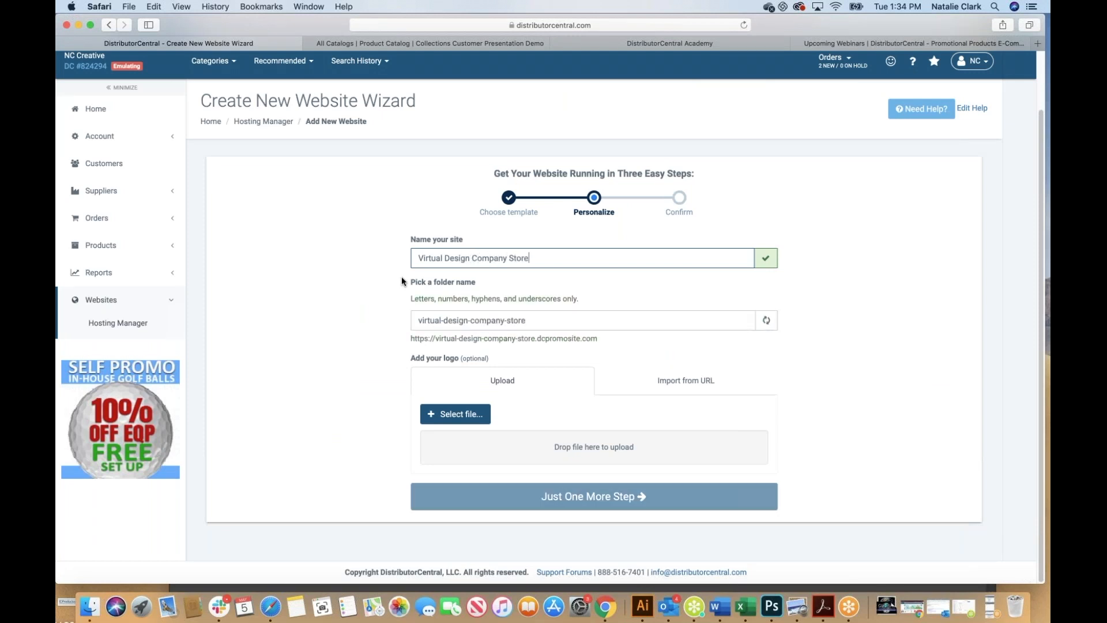
click(456, 415)
click(768, 64)
text(webinar)
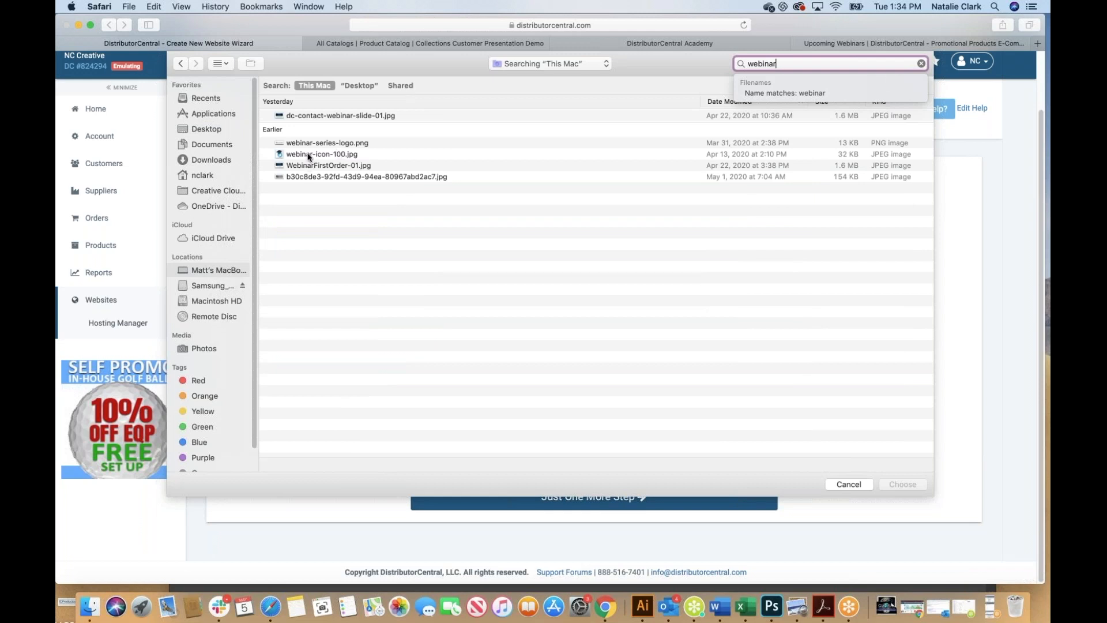
click(308, 154)
click(910, 485)
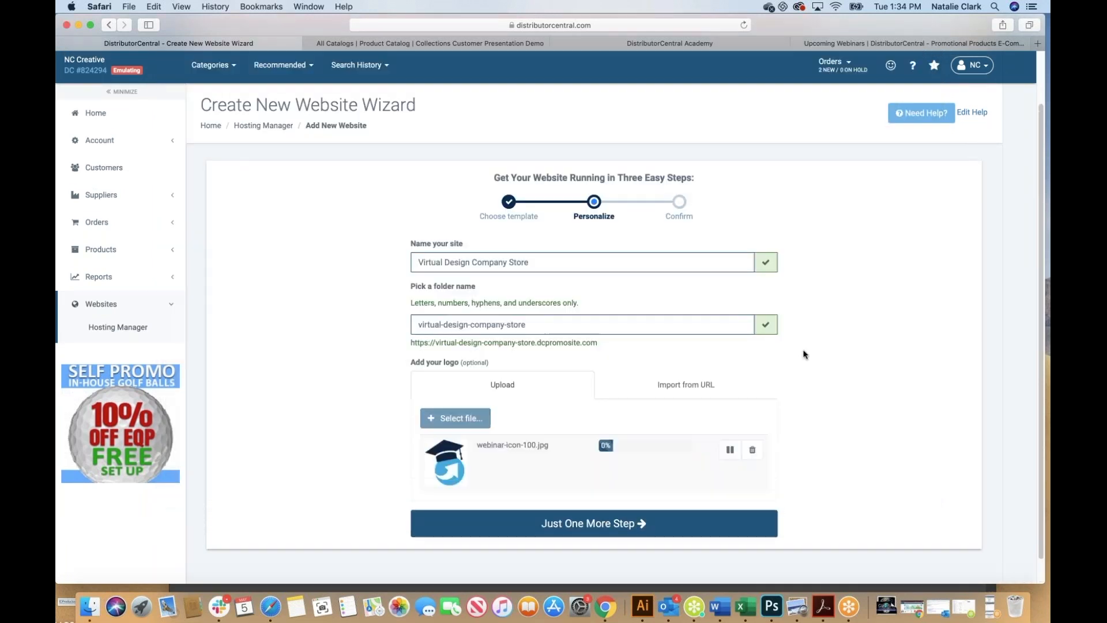
Proceed to the wizard's confirmation stage and create the website
click(588, 526)
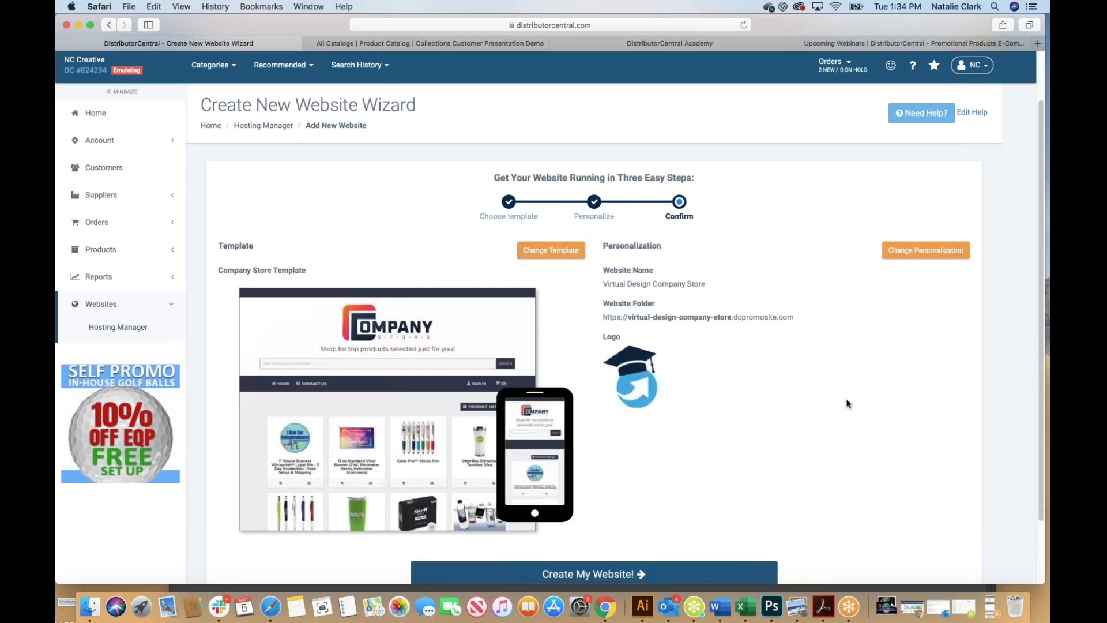
scroll(848, 403, down, 3)
click(744, 495)
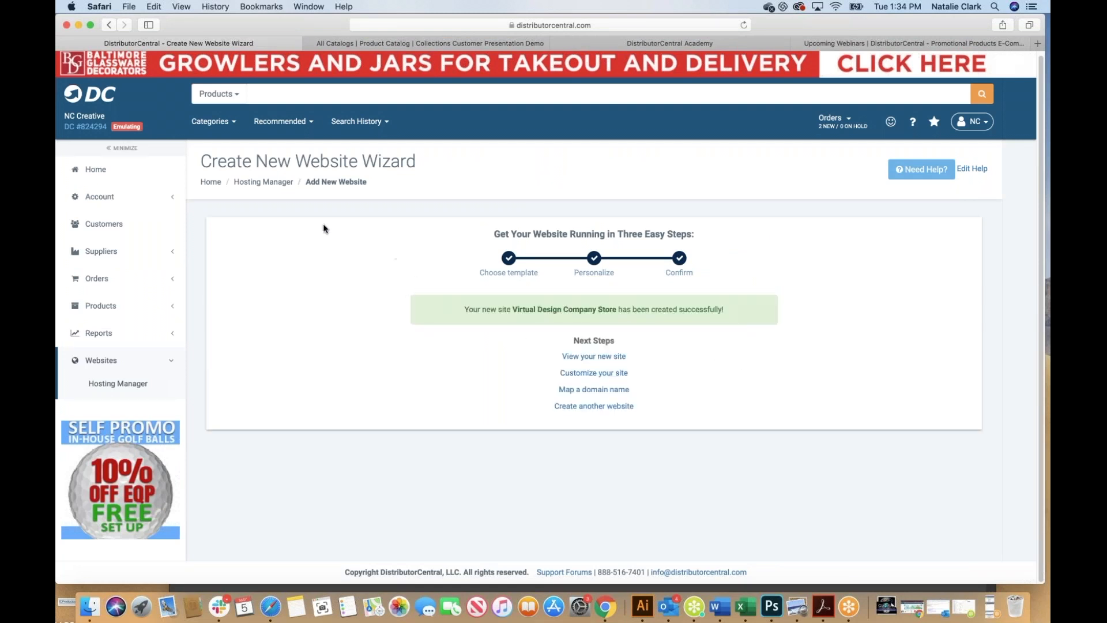
Enable PD (BETA) in the Customization preferences of the Virtual Design Company Store website, save, and close the preferences
click(249, 183)
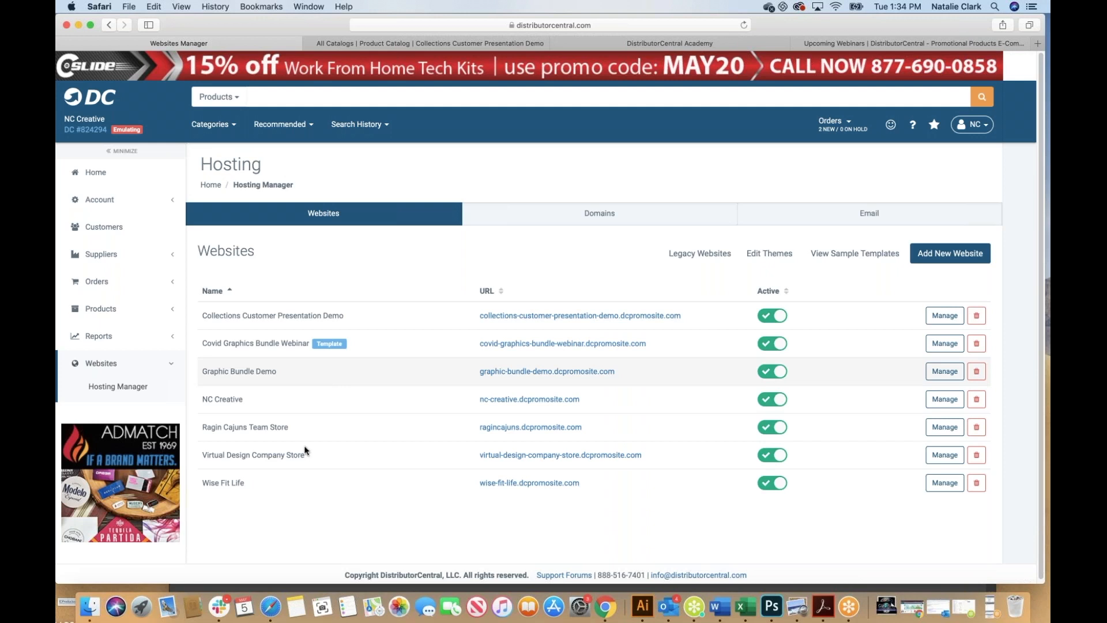
click(944, 455)
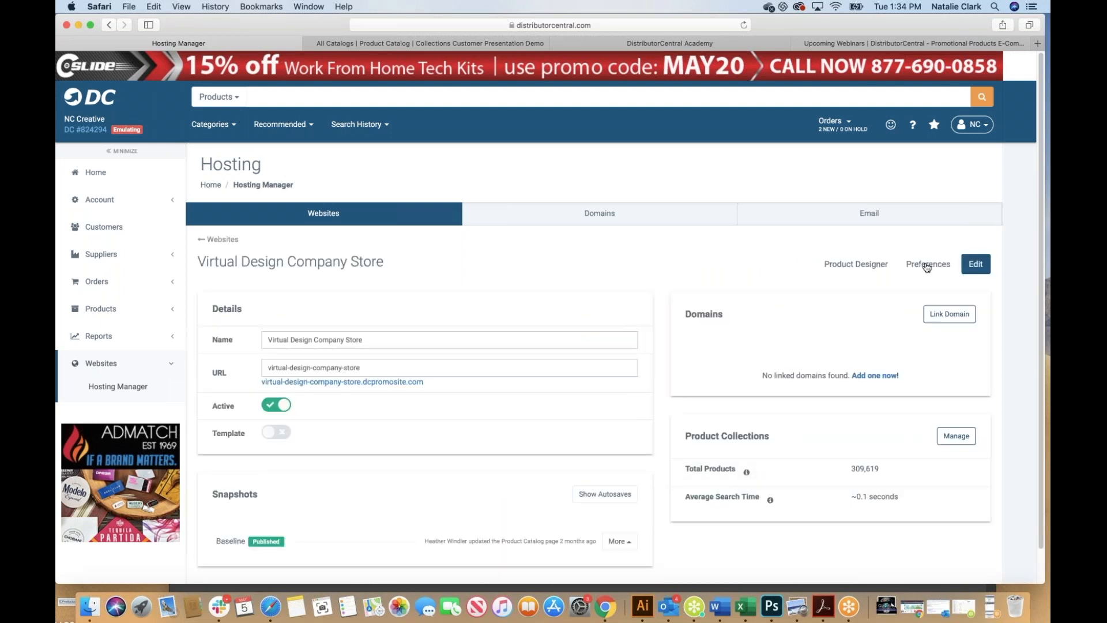
click(927, 264)
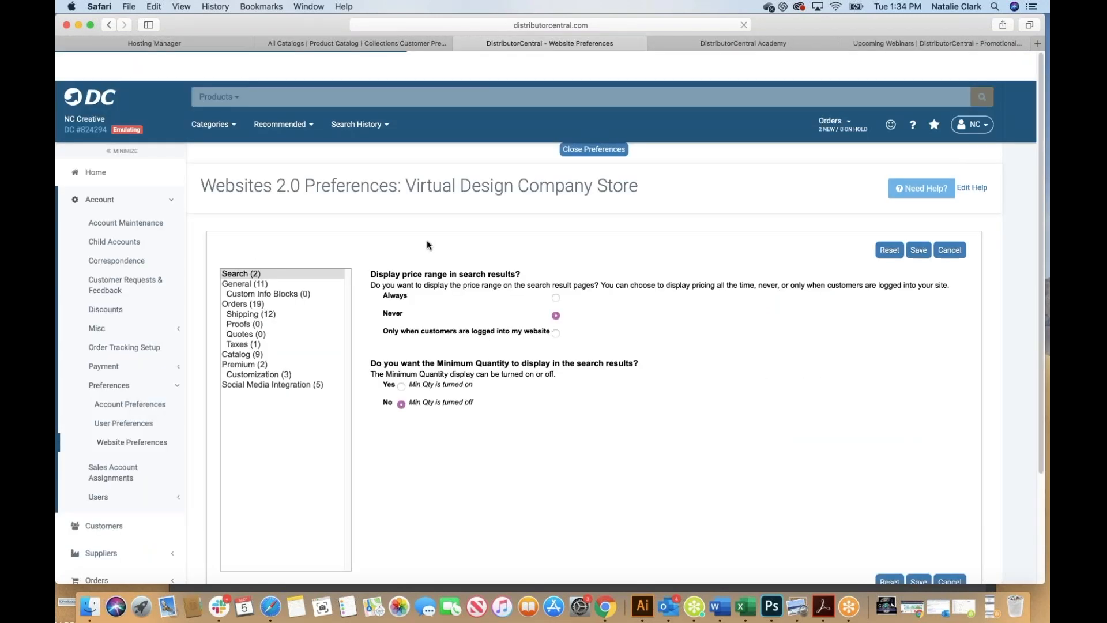
click(249, 374)
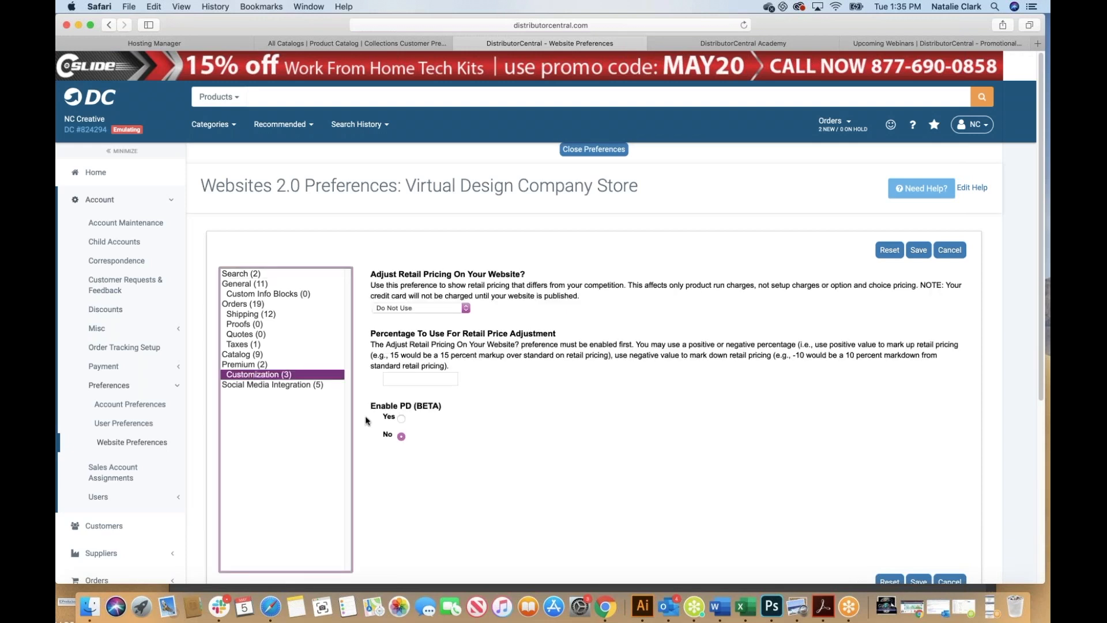
click(401, 418)
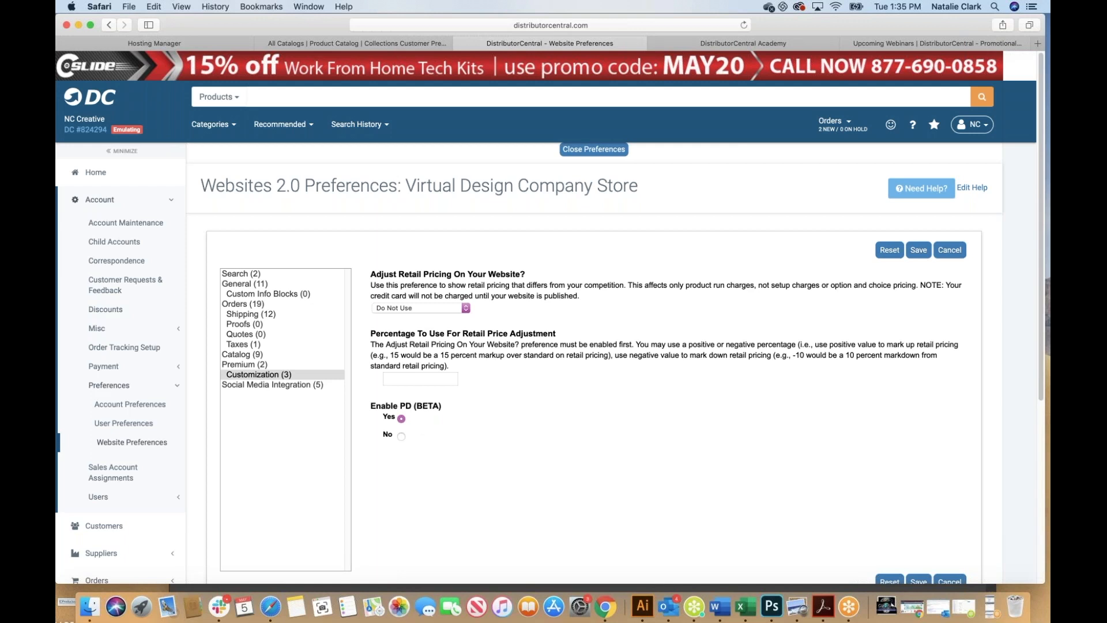
scroll(508, 427, down, 1)
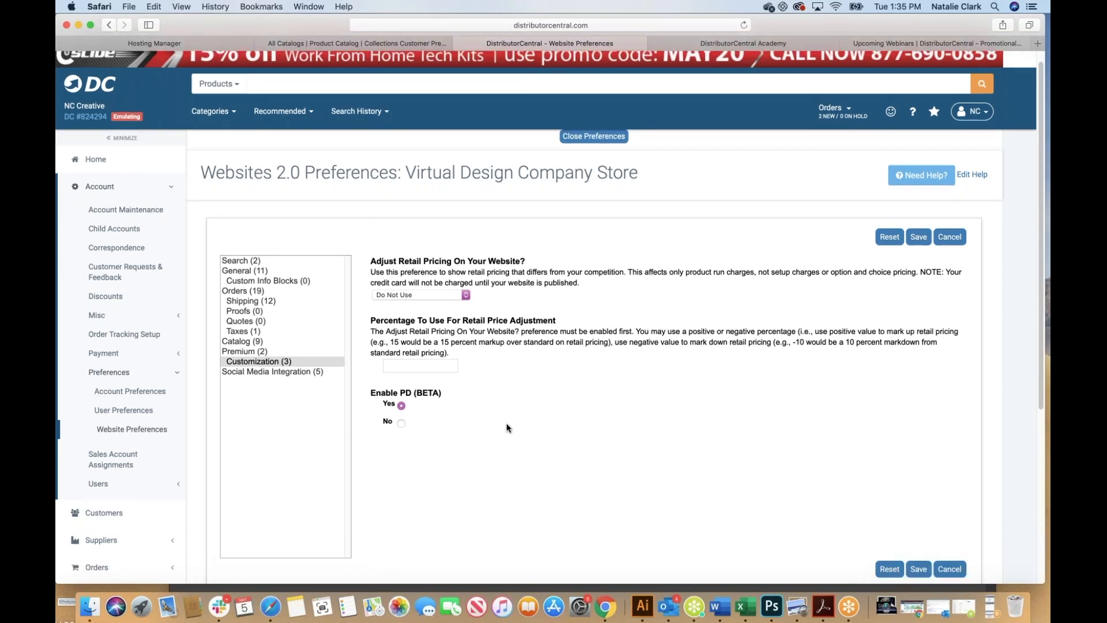
scroll(506, 428, down, 2)
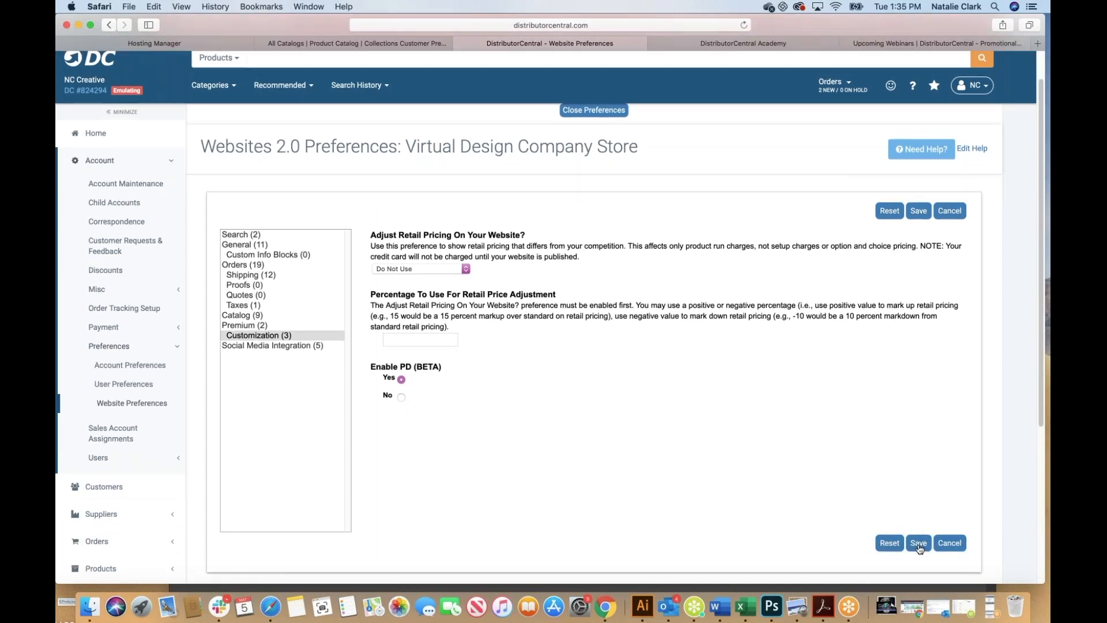
click(918, 544)
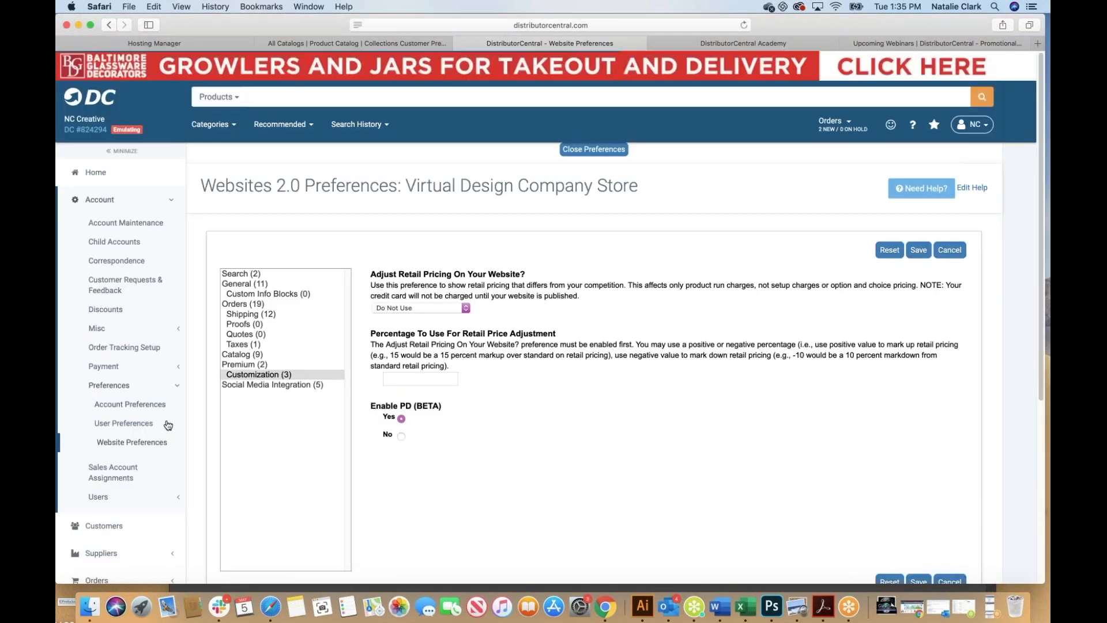
click(587, 150)
click(168, 41)
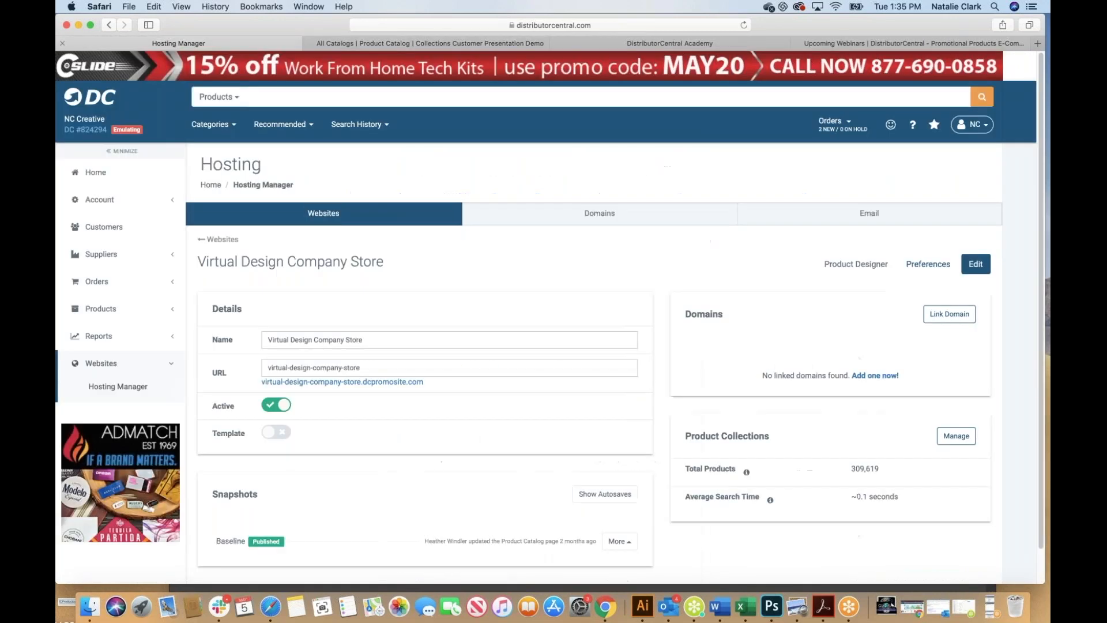
Turn on Auto Popup Product Designer and Auto Fill Default Values in the store's Product Designer preferences
scroll(120, 384, down, 1)
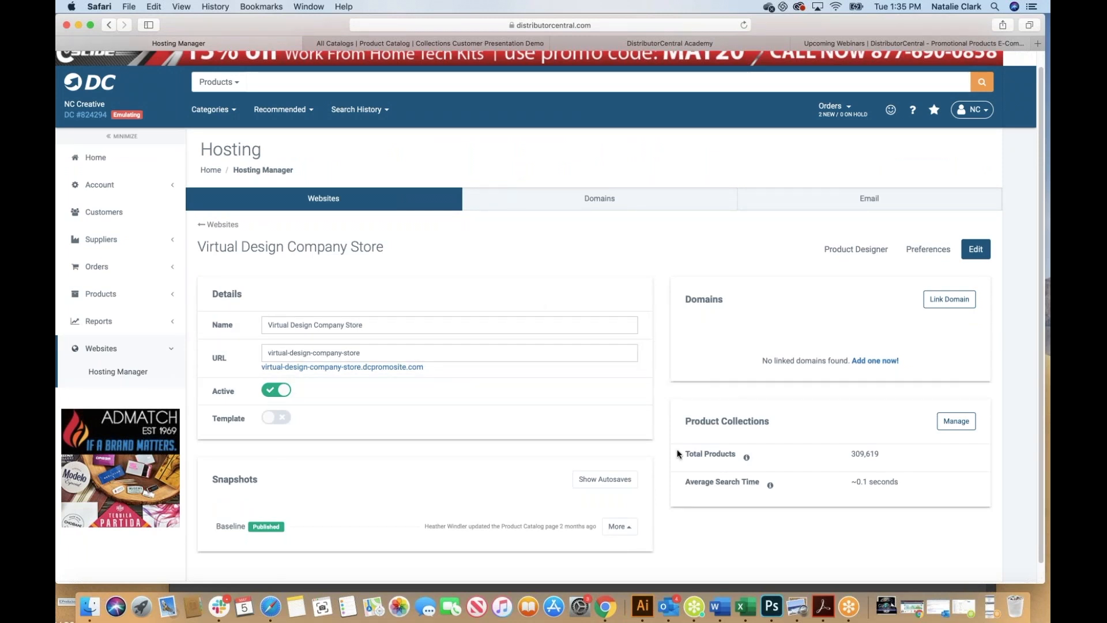
click(841, 253)
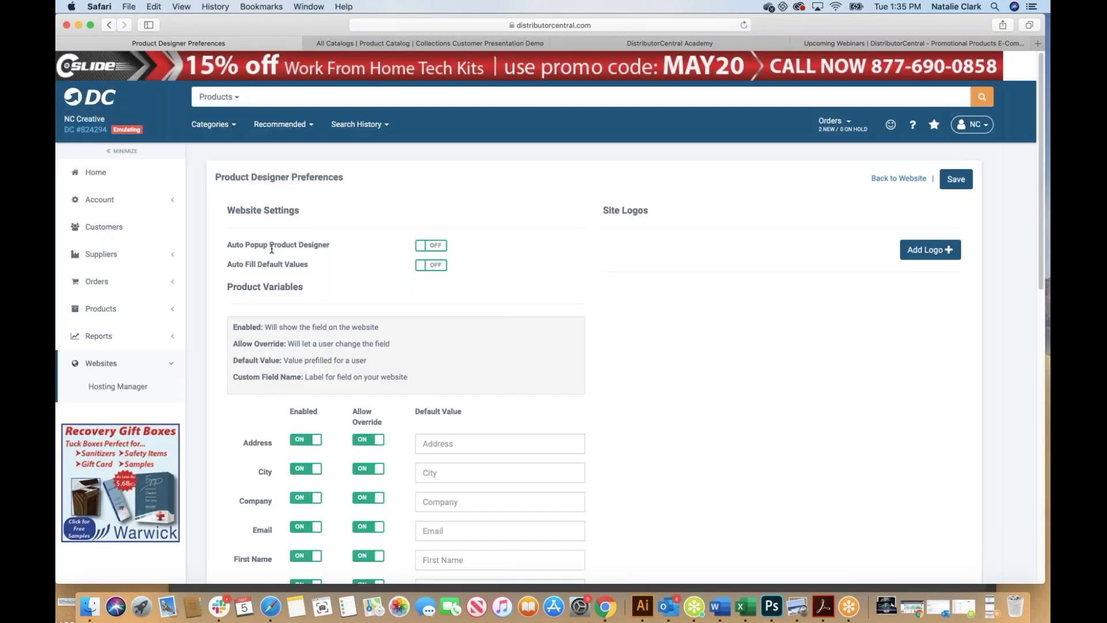
click(434, 247)
click(437, 268)
Turn off Enabled and Allow Override for the Address, City, Company, Email, First Name and Last Name product variables
scroll(502, 279, down, 5)
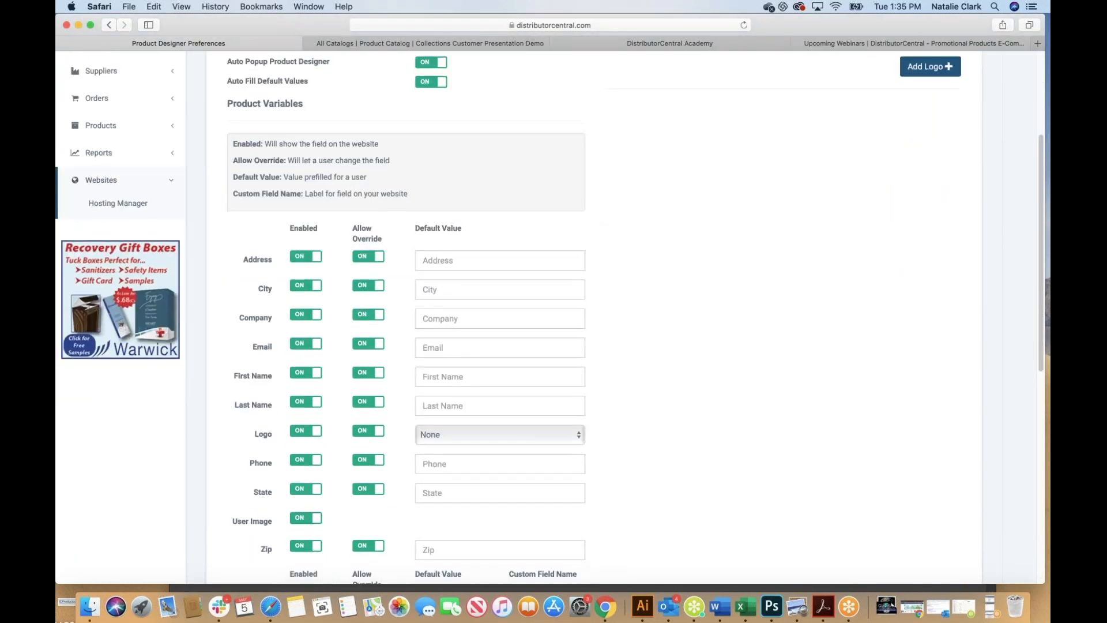
scroll(471, 253, down, 3)
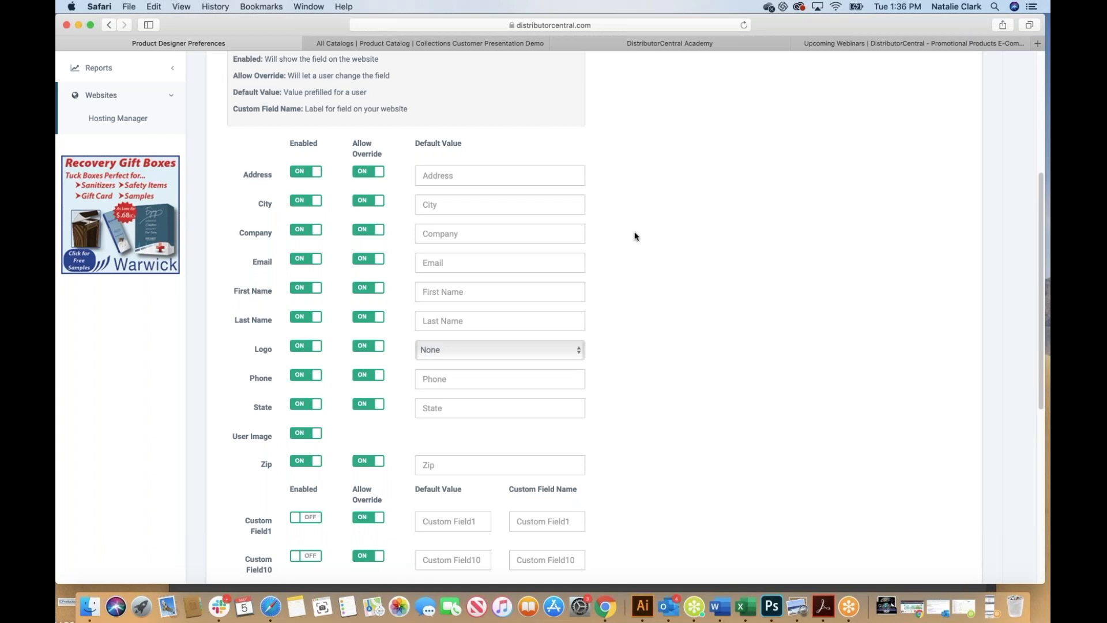
click(297, 174)
click(359, 173)
click(305, 203)
click(359, 202)
click(300, 231)
click(361, 231)
click(297, 260)
click(363, 259)
click(297, 289)
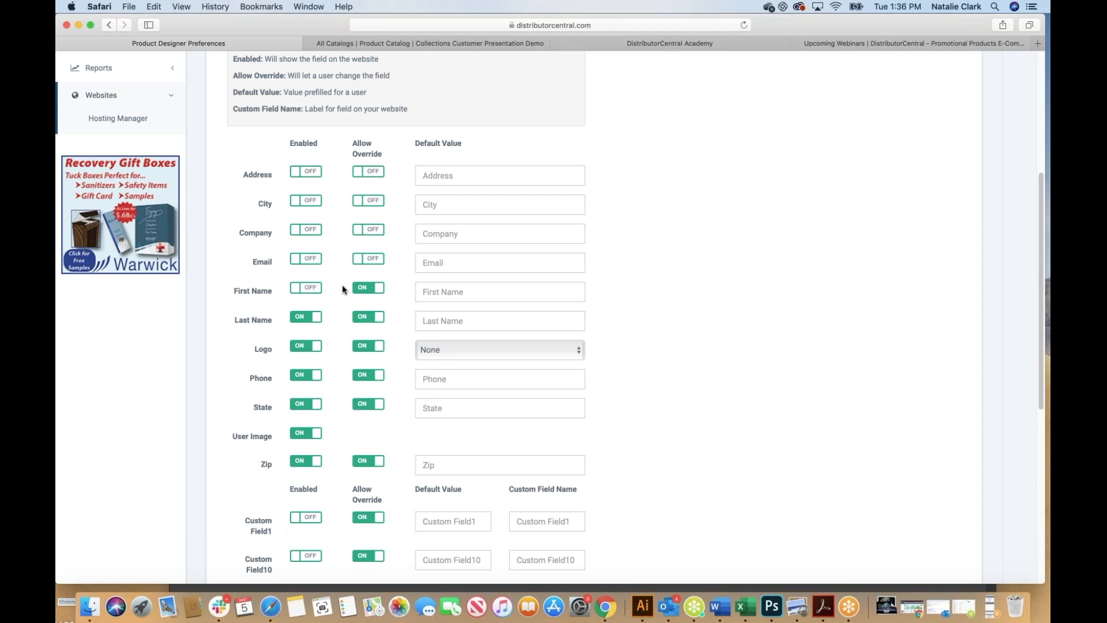
click(361, 288)
click(296, 319)
click(363, 317)
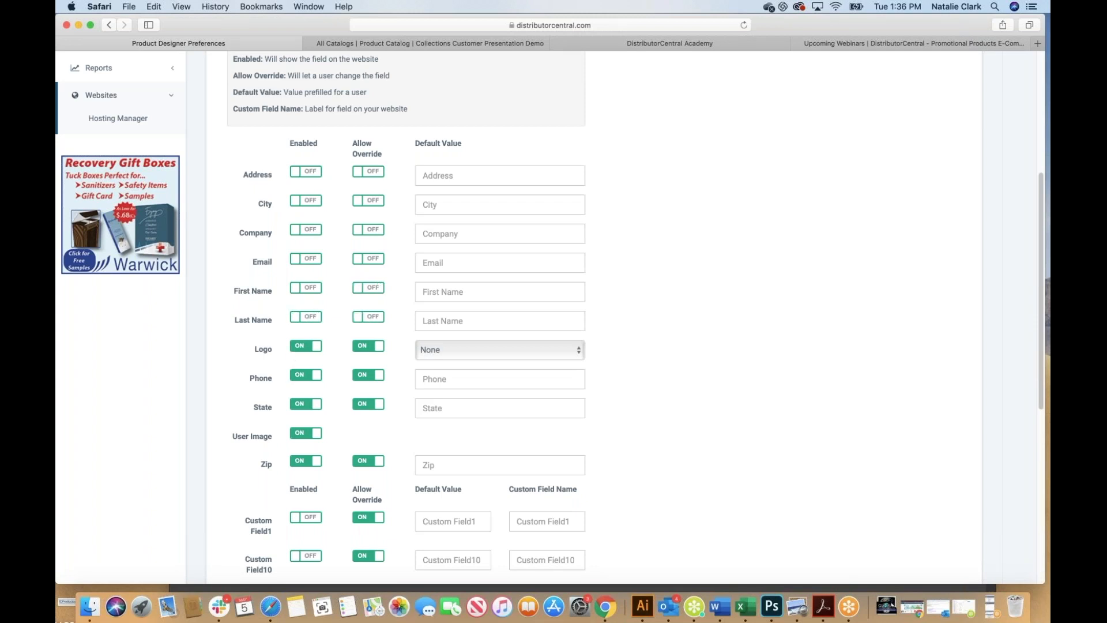
Turn off Enabled and Allow Override for the Phone, State and Zip variables, and disable User Image
click(296, 376)
click(363, 375)
click(361, 405)
click(302, 405)
click(299, 435)
click(296, 462)
click(365, 462)
Turn off Allow Override for Custom Field1 through Custom Field10 and save the Product Designer preferences
scroll(366, 461, down, 4)
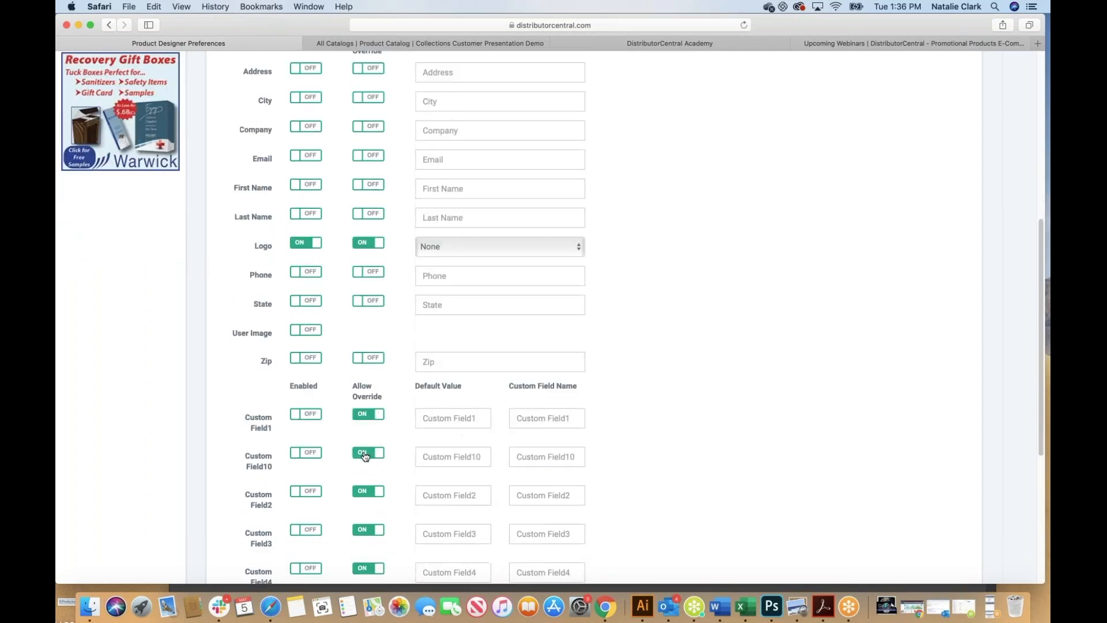
click(362, 414)
click(362, 452)
click(359, 492)
scroll(360, 494, down, 5)
click(360, 362)
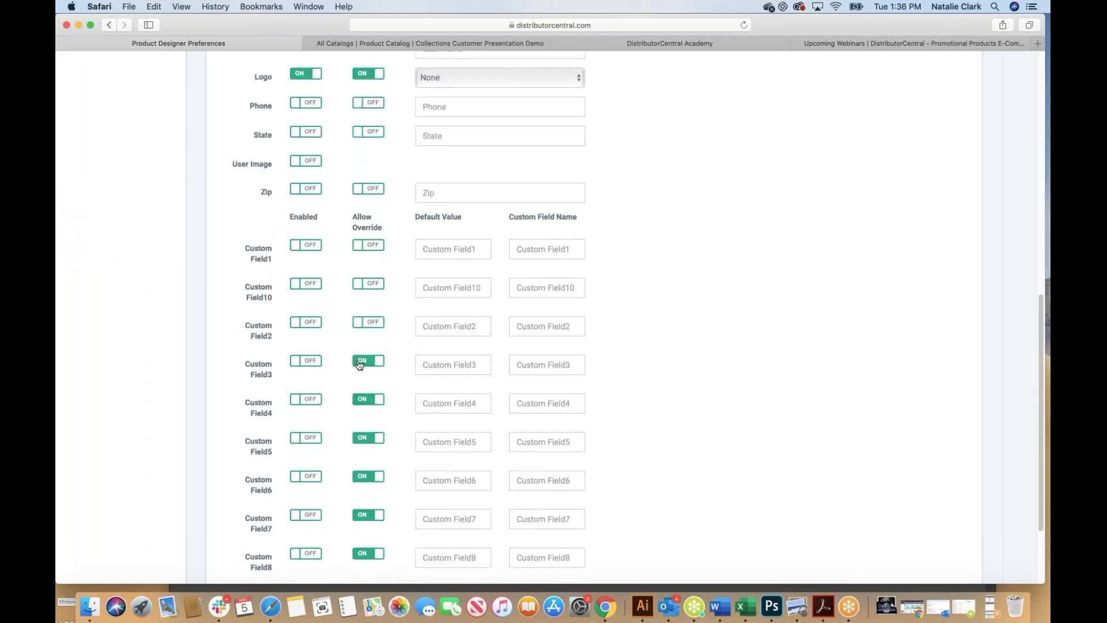
click(362, 403)
click(361, 442)
click(363, 476)
click(362, 515)
scroll(361, 486, down, 2)
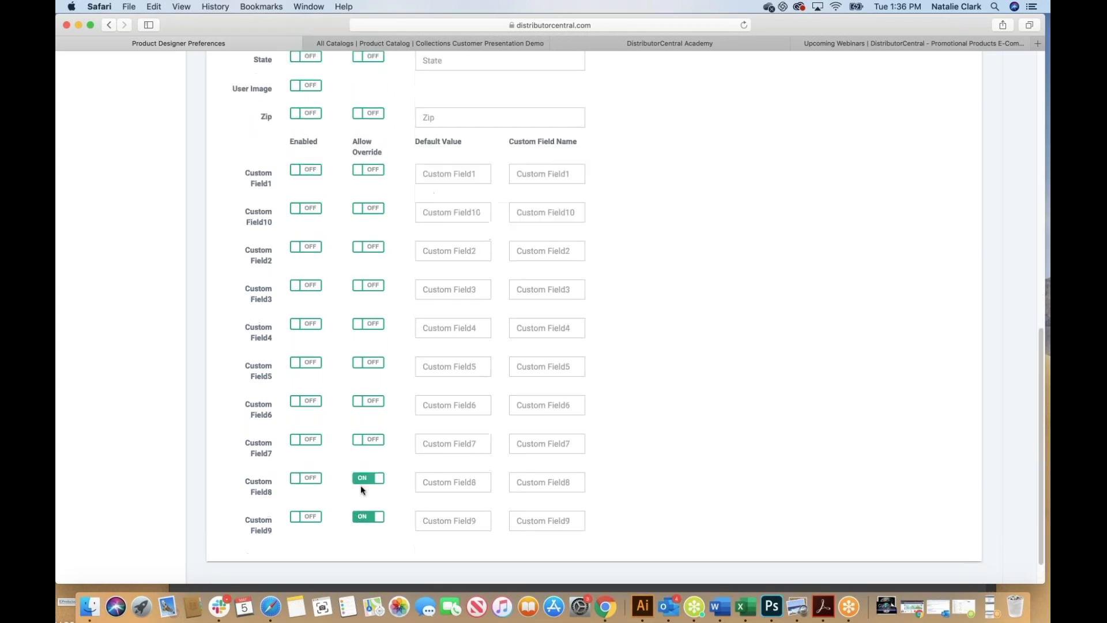
click(360, 483)
click(362, 517)
scroll(728, 284, up, 10)
scroll(728, 287, up, 3)
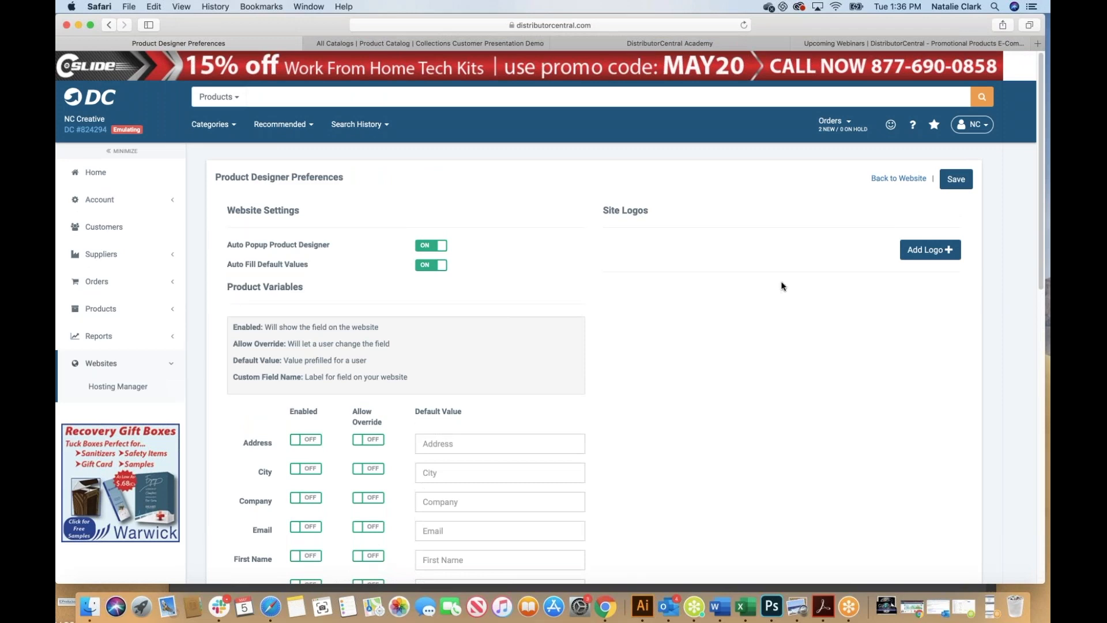
click(960, 184)
Delete the Top Sellers Collection from the Virtual Design Company Store's product collections and add a new product collection
click(127, 388)
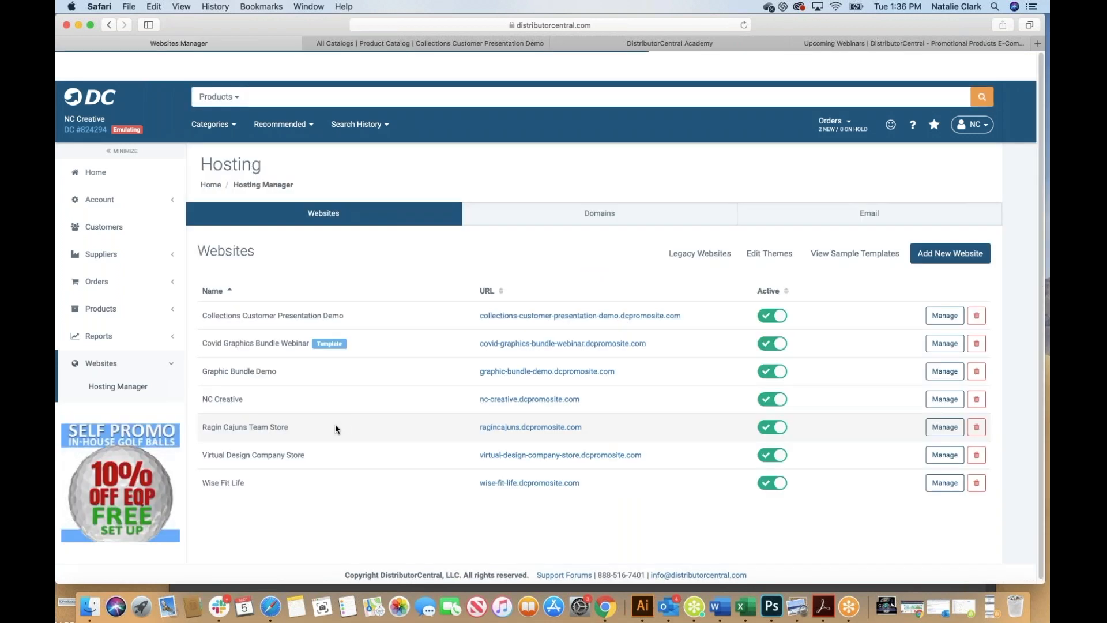
click(944, 457)
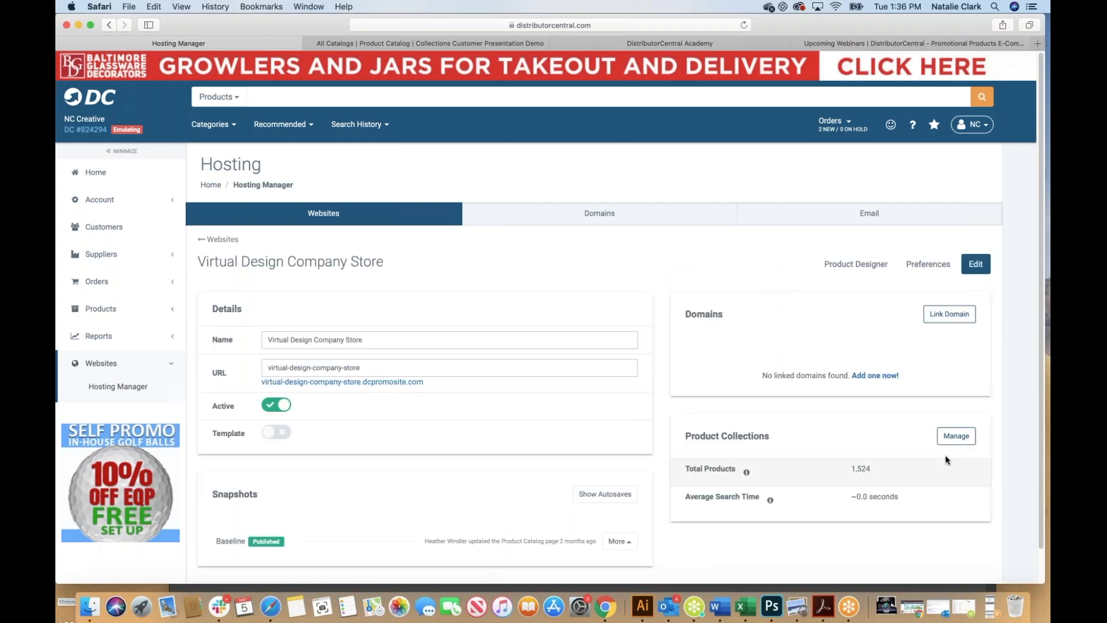
click(959, 441)
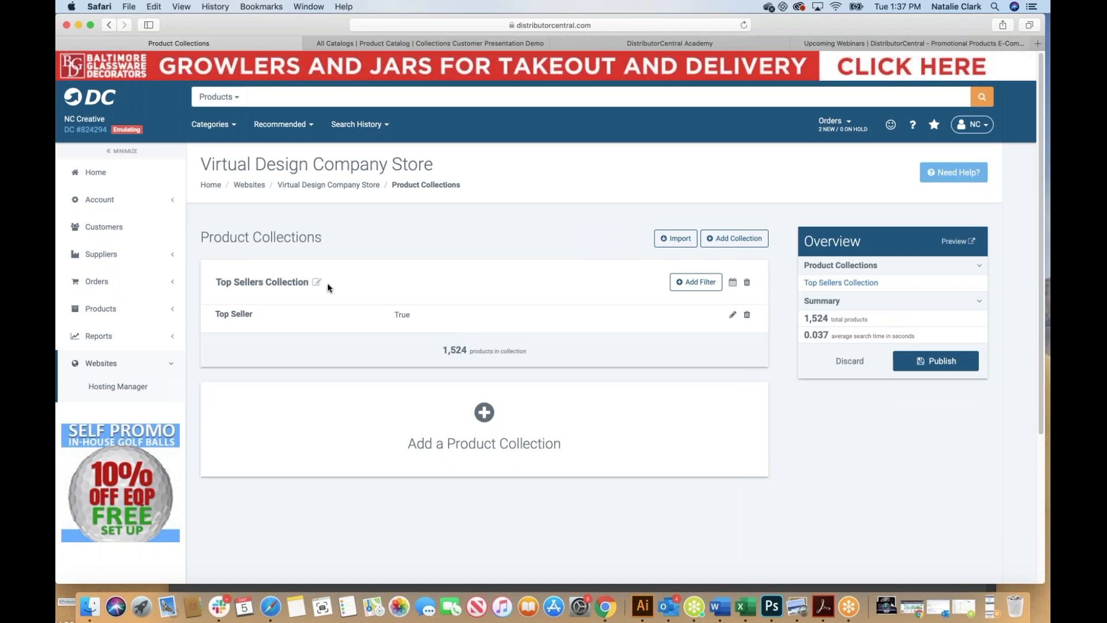
click(747, 282)
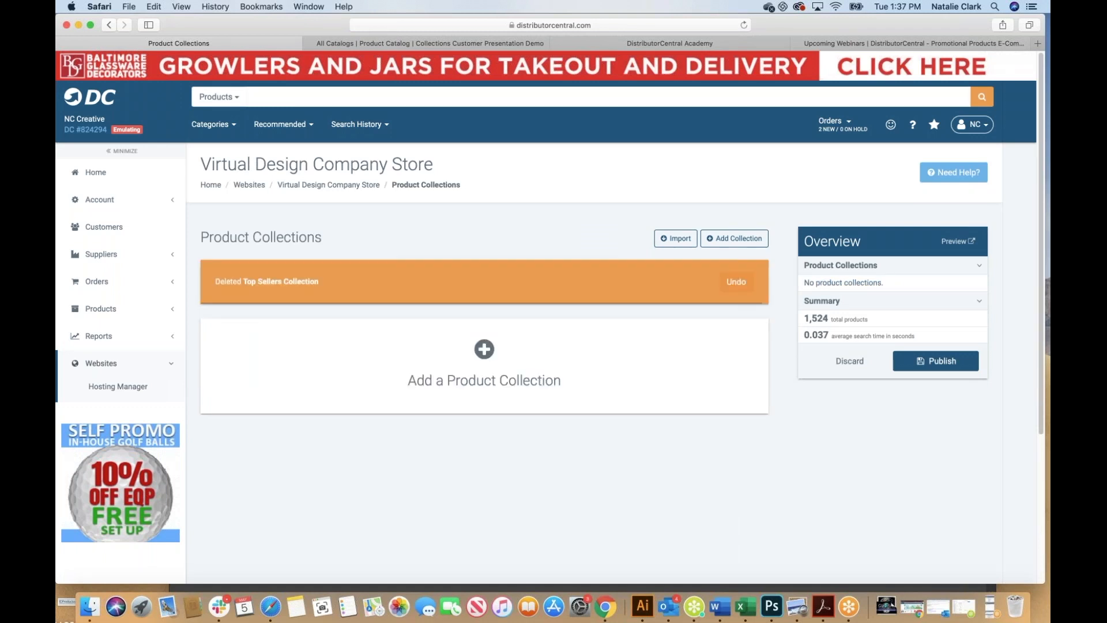
click(480, 357)
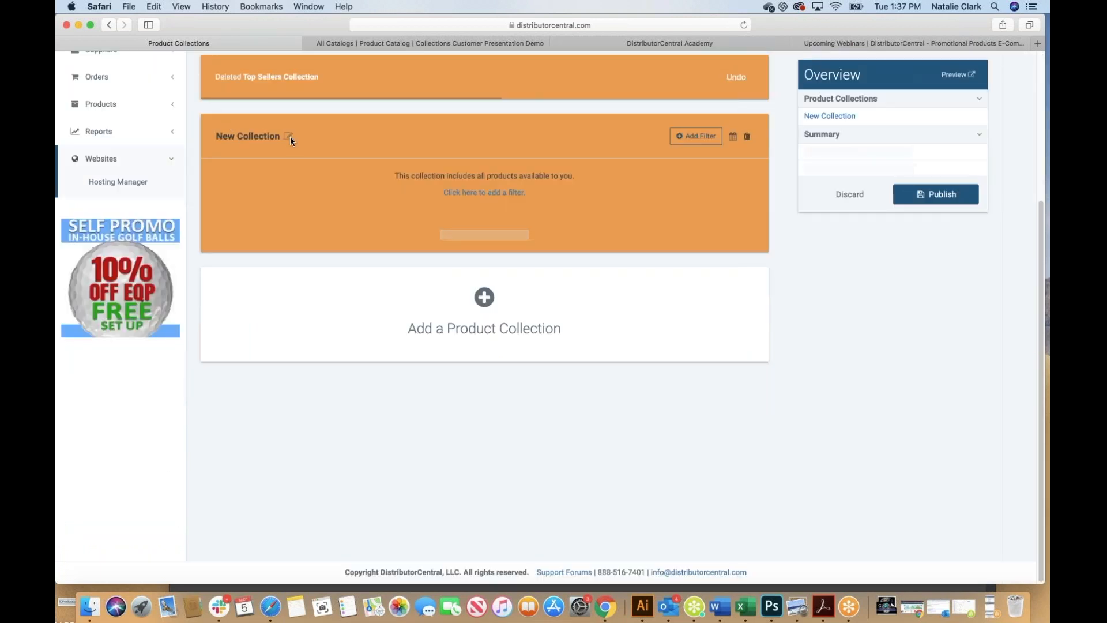
Rename the new product collection as Virtual Design
click(289, 78)
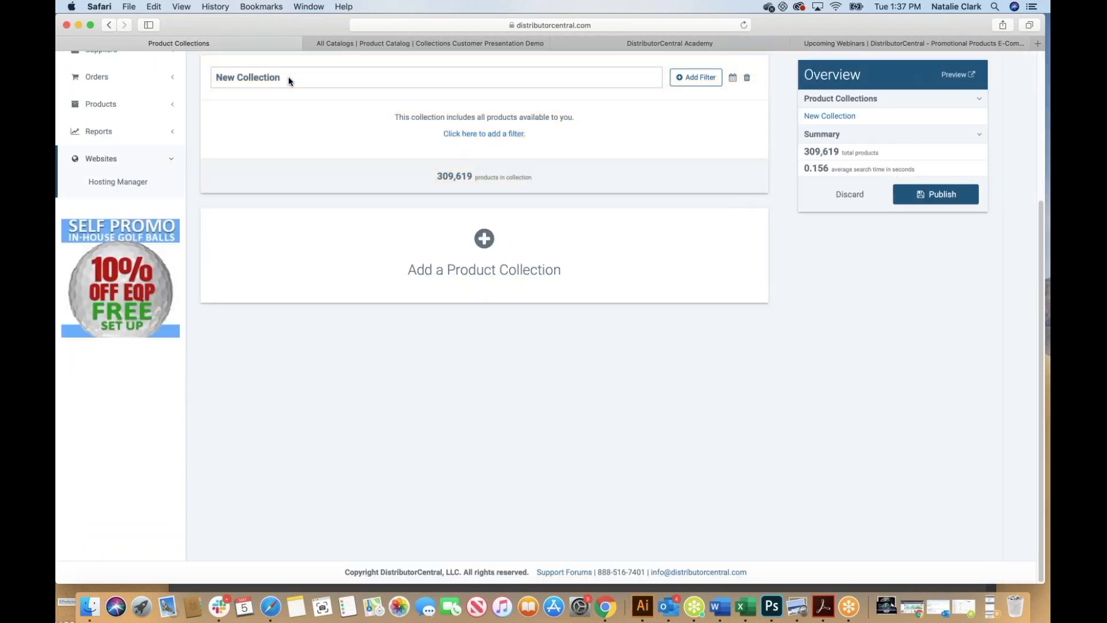
triple_click(289, 79)
text(Virtual Design)
key(Return)
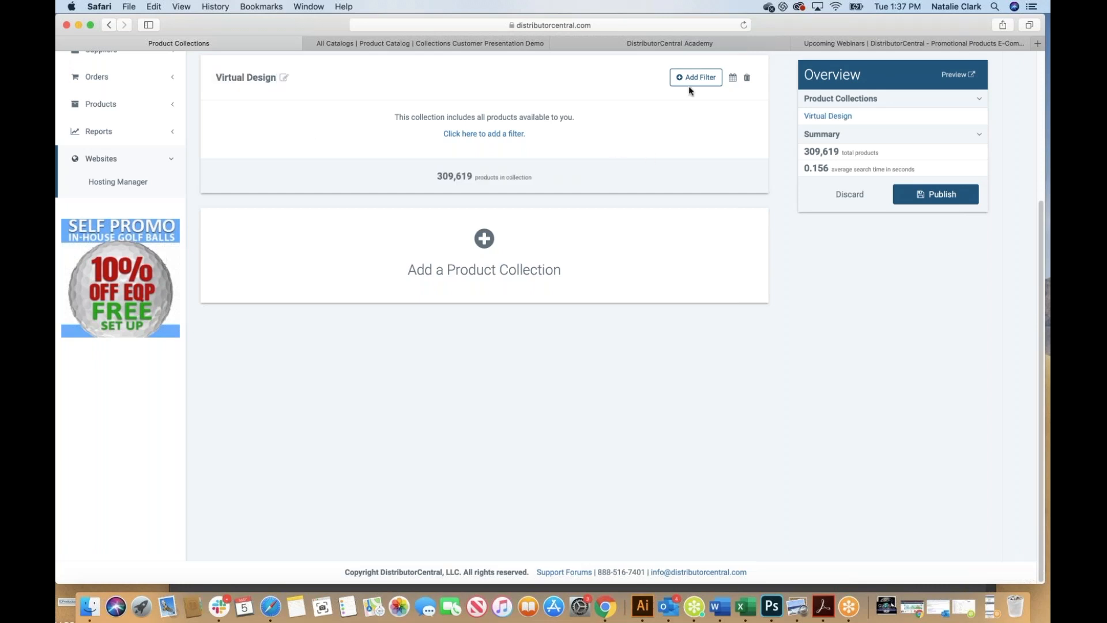
Add a Virtual Designer filter to the Virtual Design collection, set to True and including only matching products
click(695, 78)
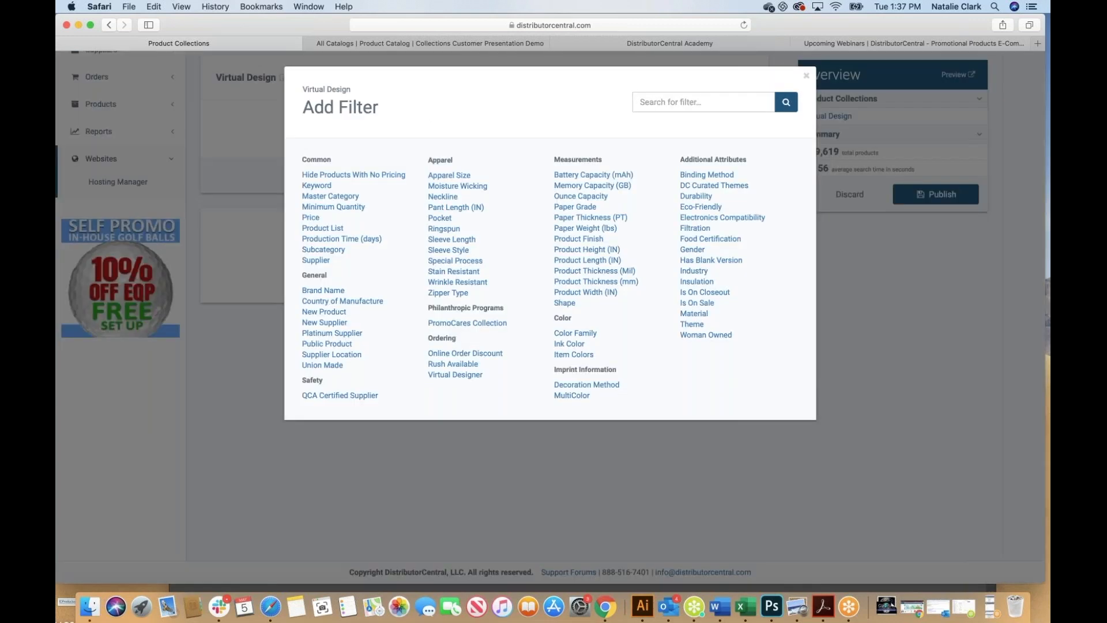
click(443, 376)
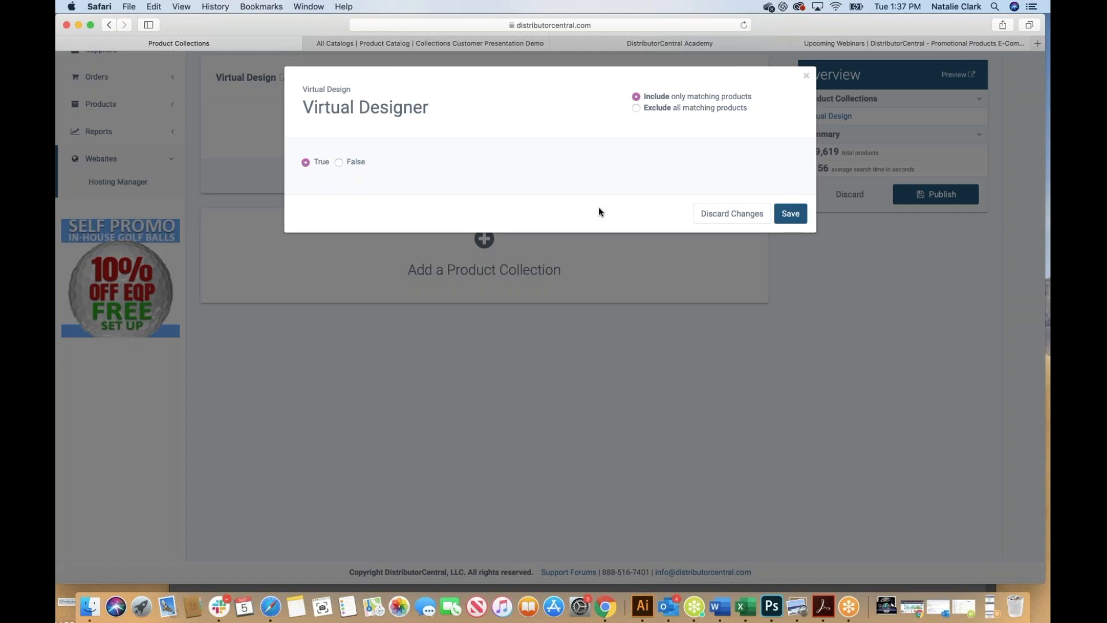
click(791, 213)
scroll(595, 279, up, 5)
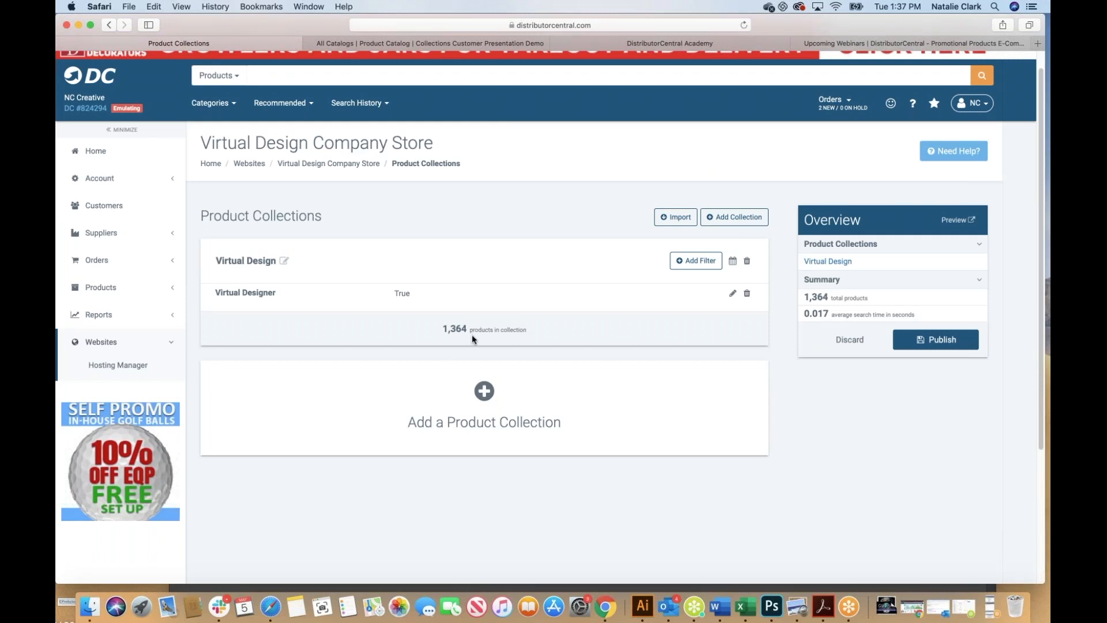
Preview the store, find Envato New Logo.png by searching for "logo", upload it as the Product Designer logo, and save the changes
click(951, 221)
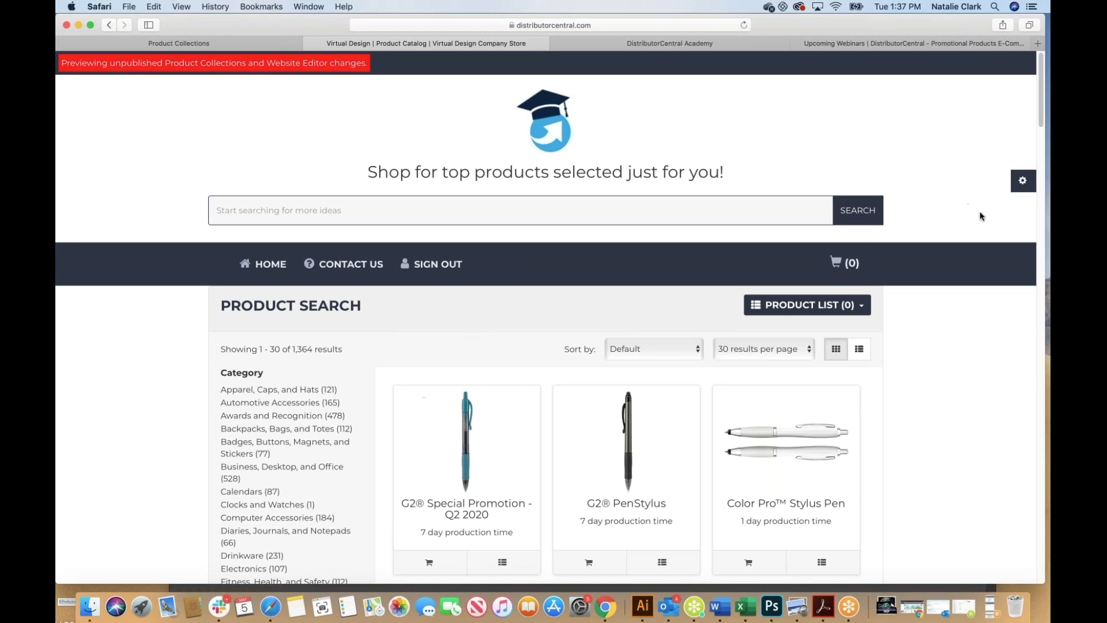
click(1023, 183)
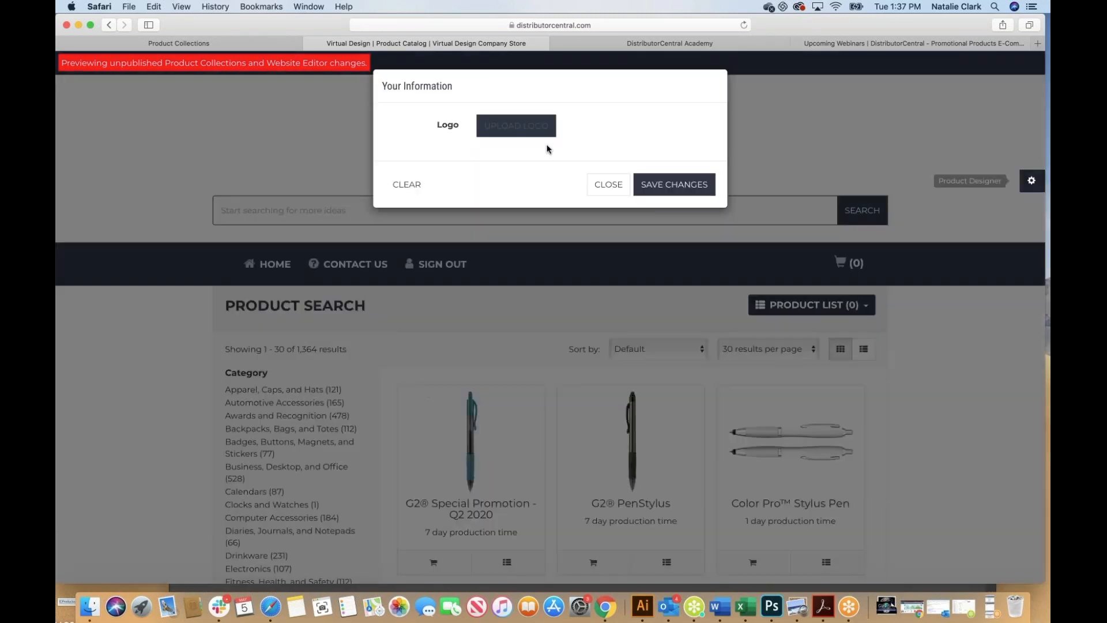
click(515, 128)
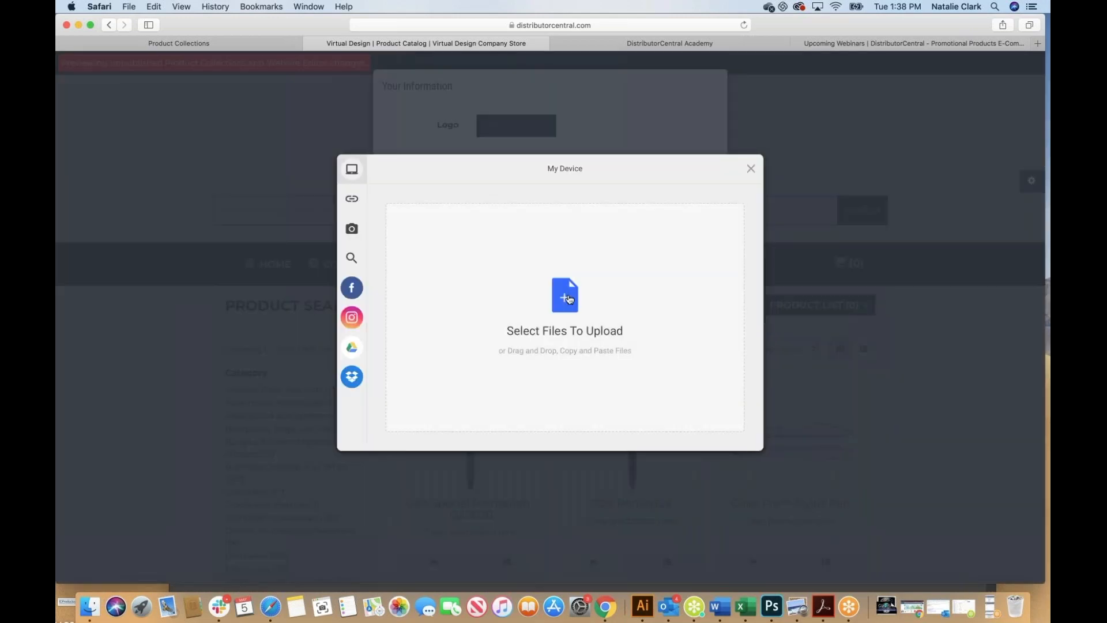
click(569, 299)
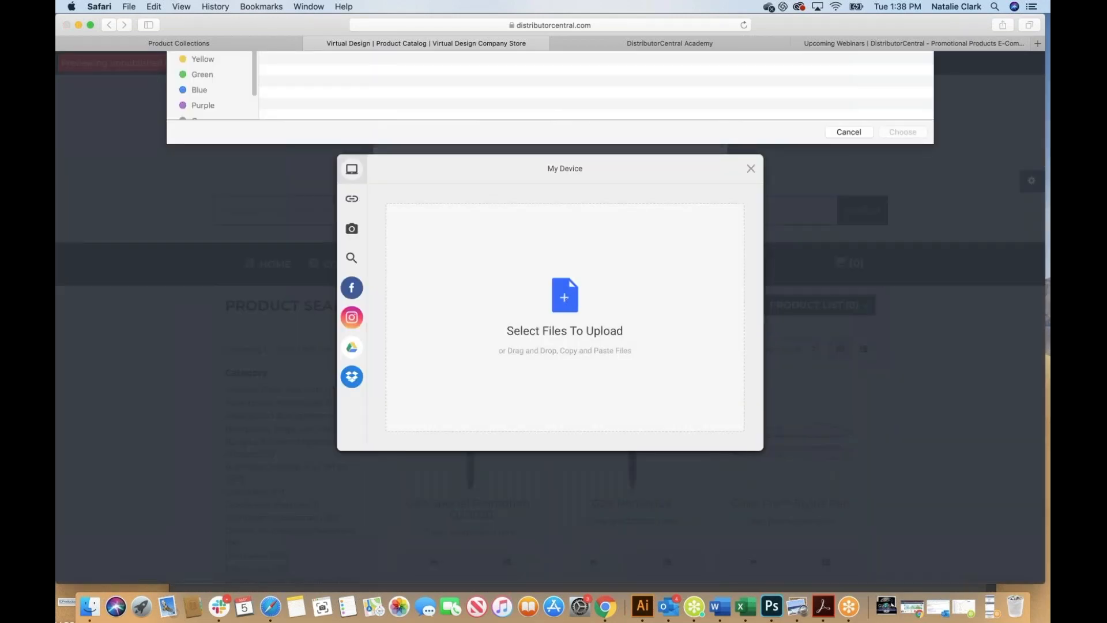
click(774, 64)
text(logo)
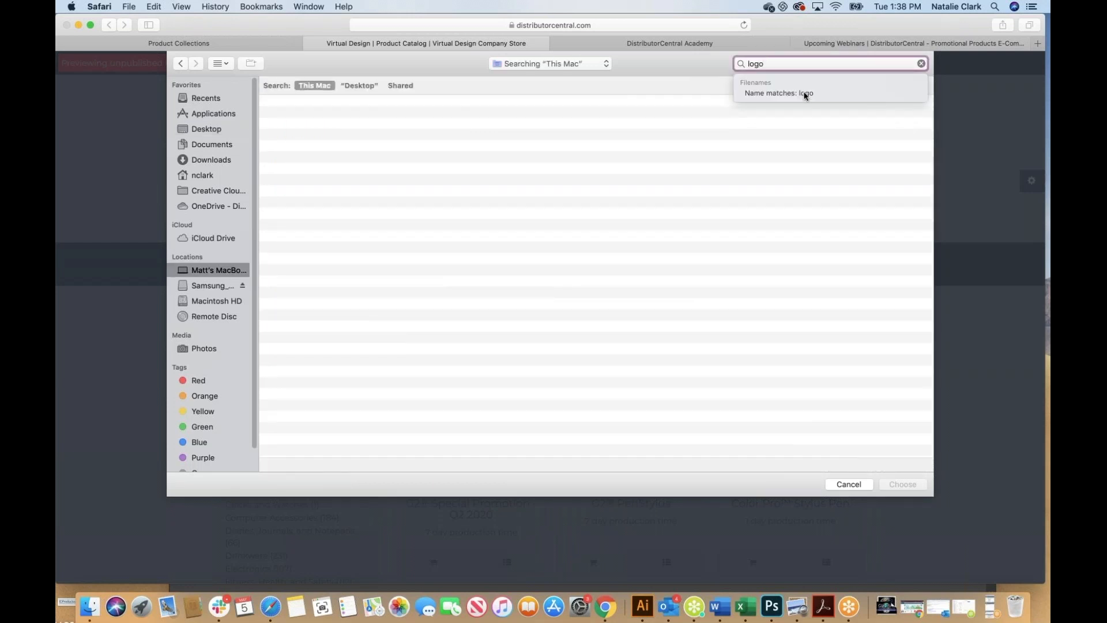
click(805, 93)
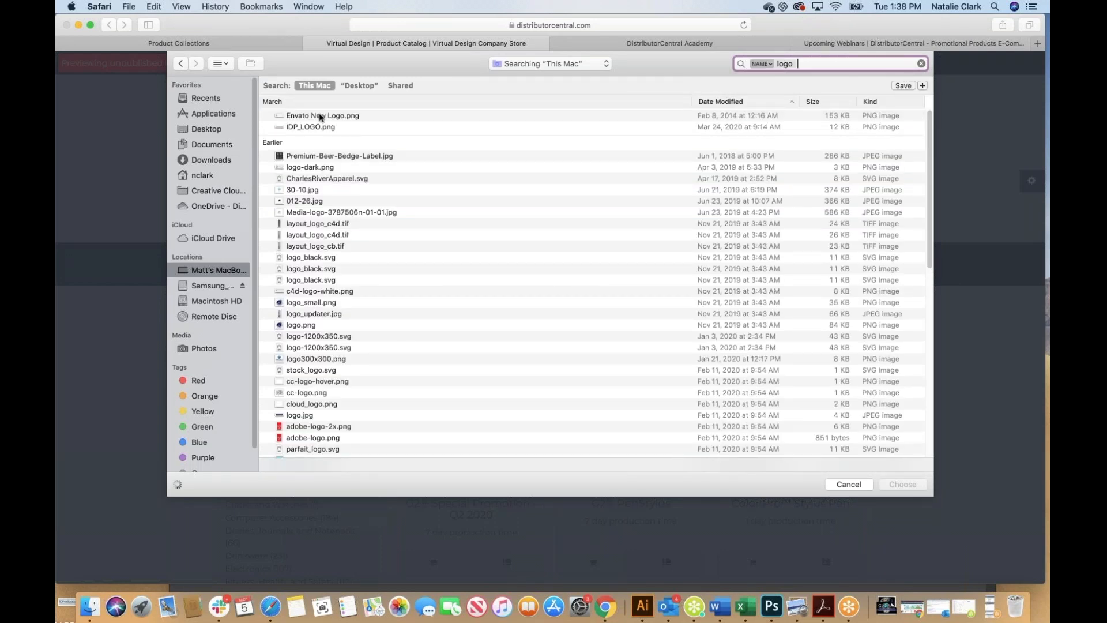
key(Down)
key(Return)
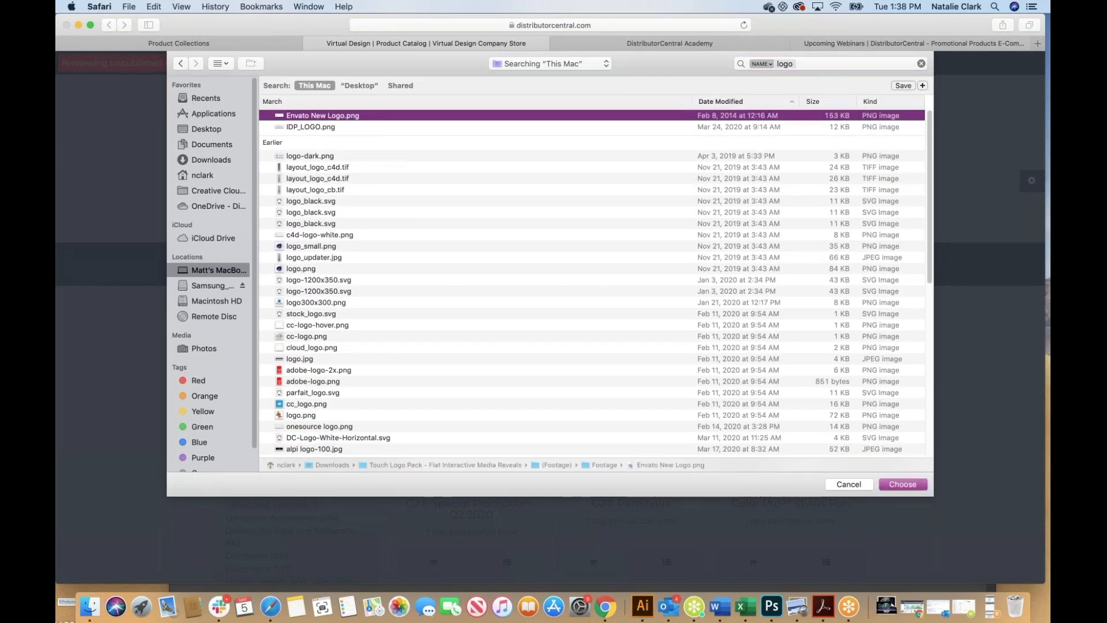
click(729, 436)
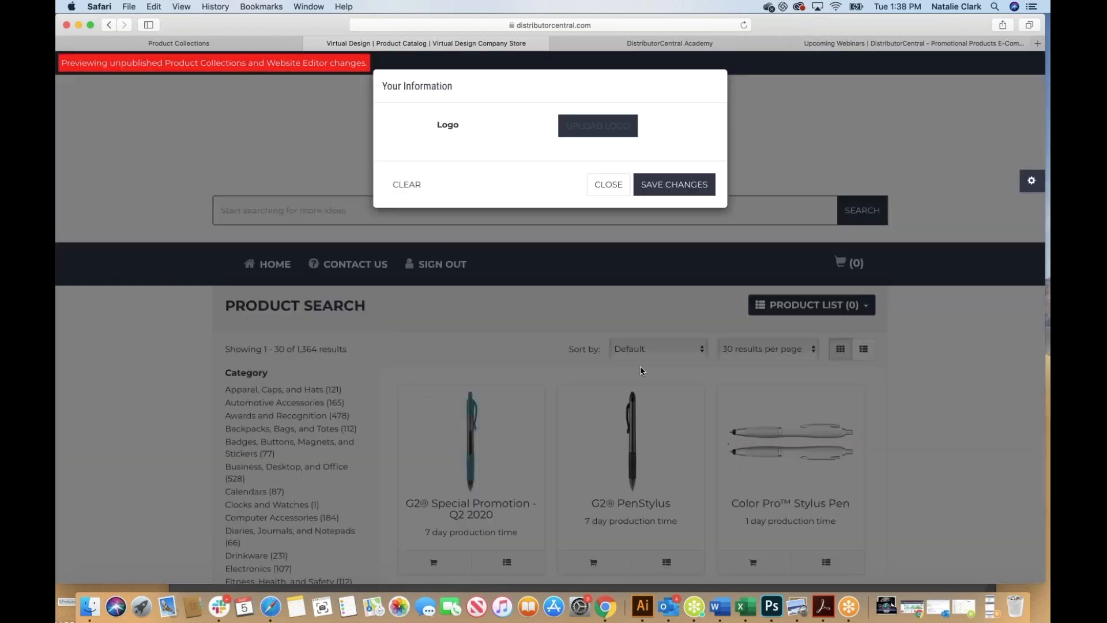
click(674, 184)
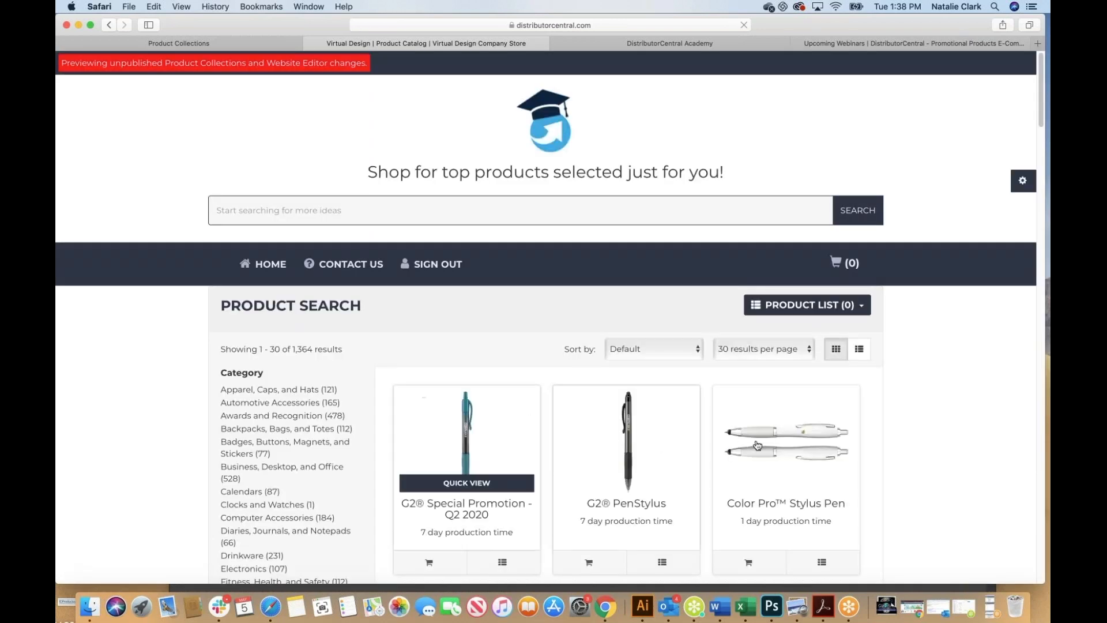
Open the 22 oz. Smooth Wall Plastic Stadium Cup from the previewed catalog and go to its Design stage
scroll(757, 444, down, 5)
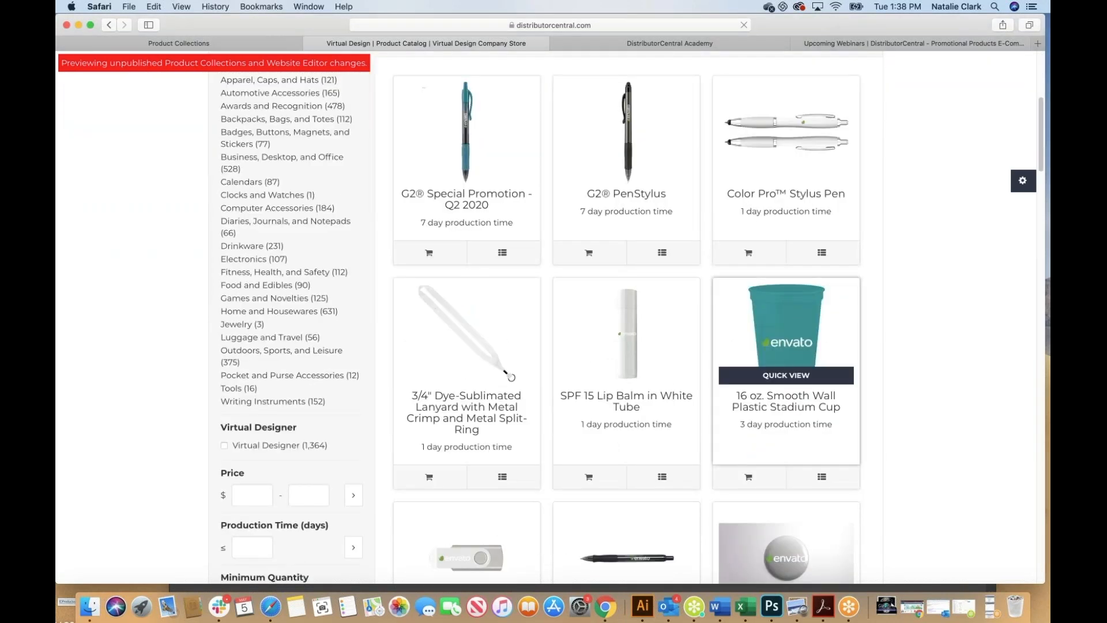
scroll(516, 401, down, 9)
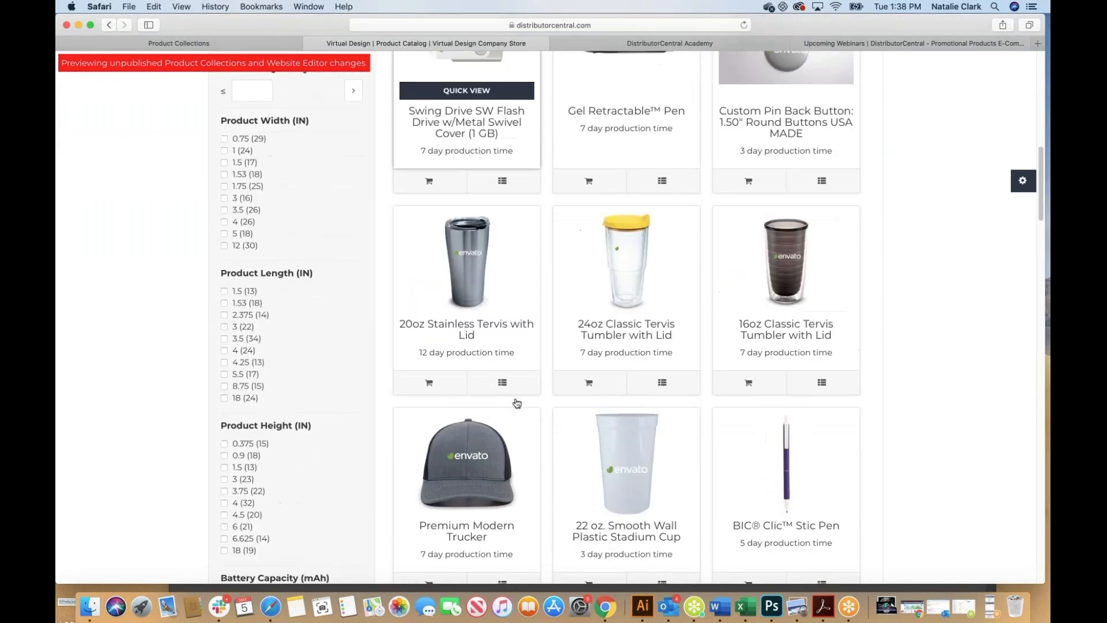
scroll(519, 346, down, 3)
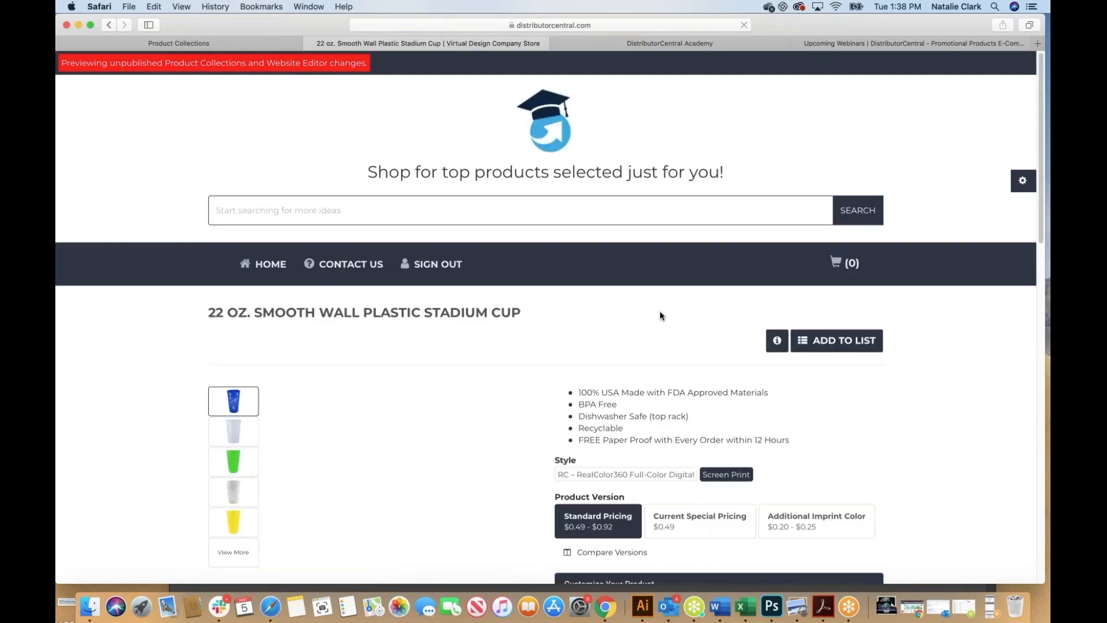
scroll(660, 315, down, 4)
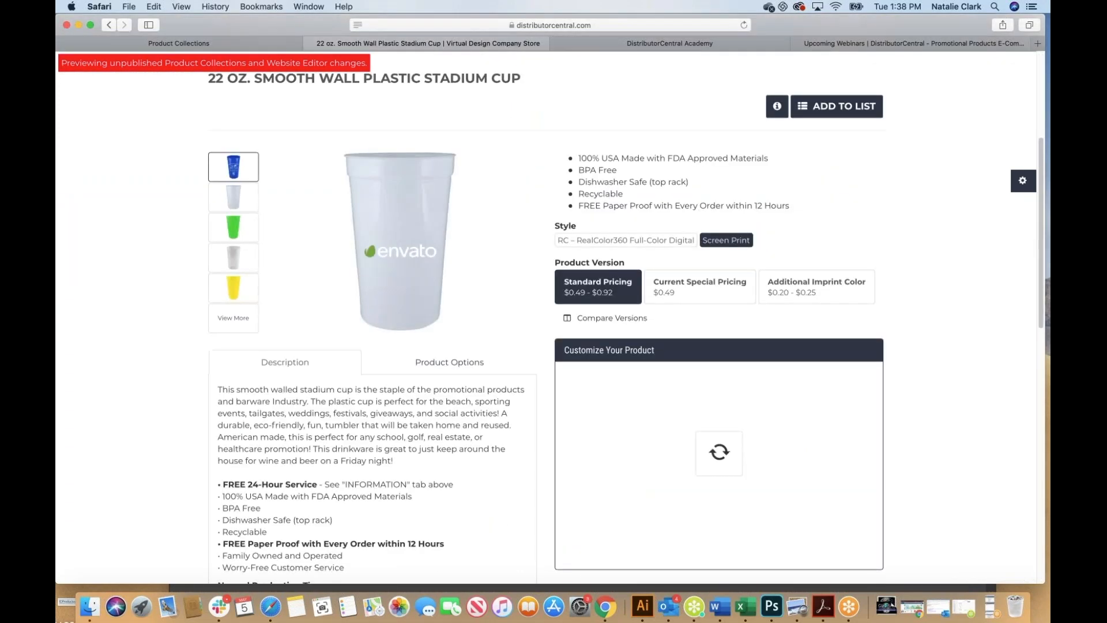
scroll(698, 199, down, 5)
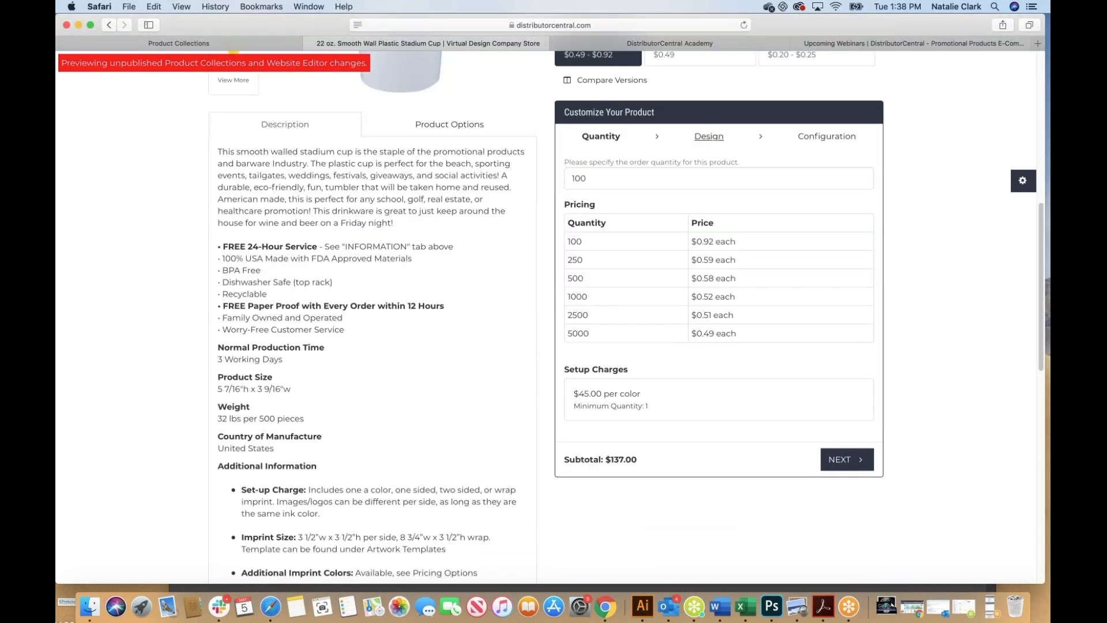
click(709, 137)
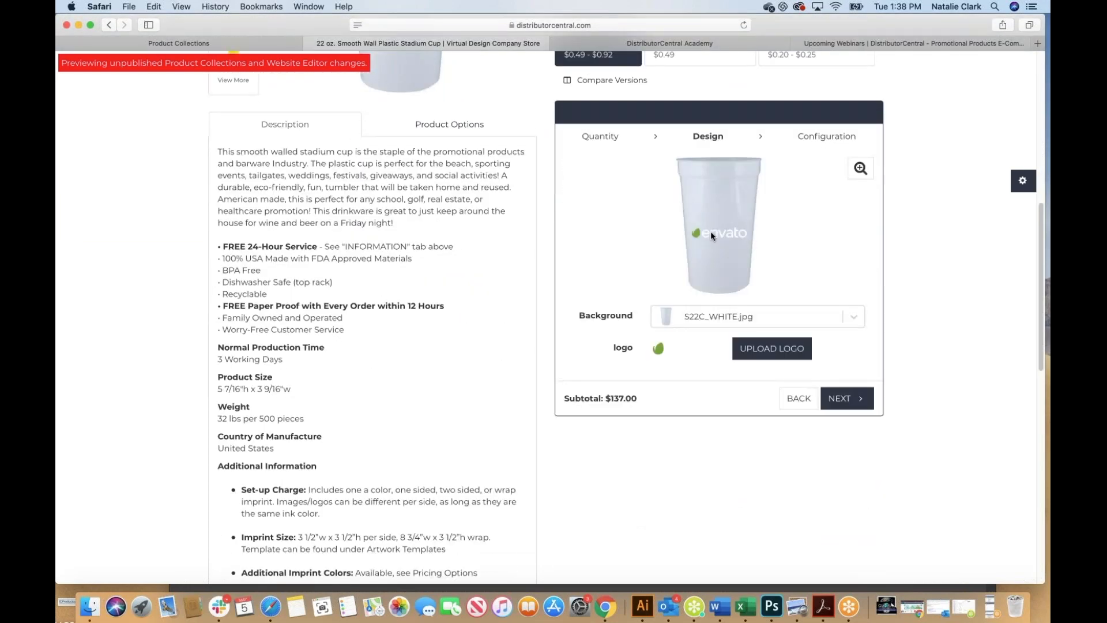
Set the stadium cup's background to S22C_BLACK.jpg and compare the design with the product page image
click(854, 317)
click(720, 403)
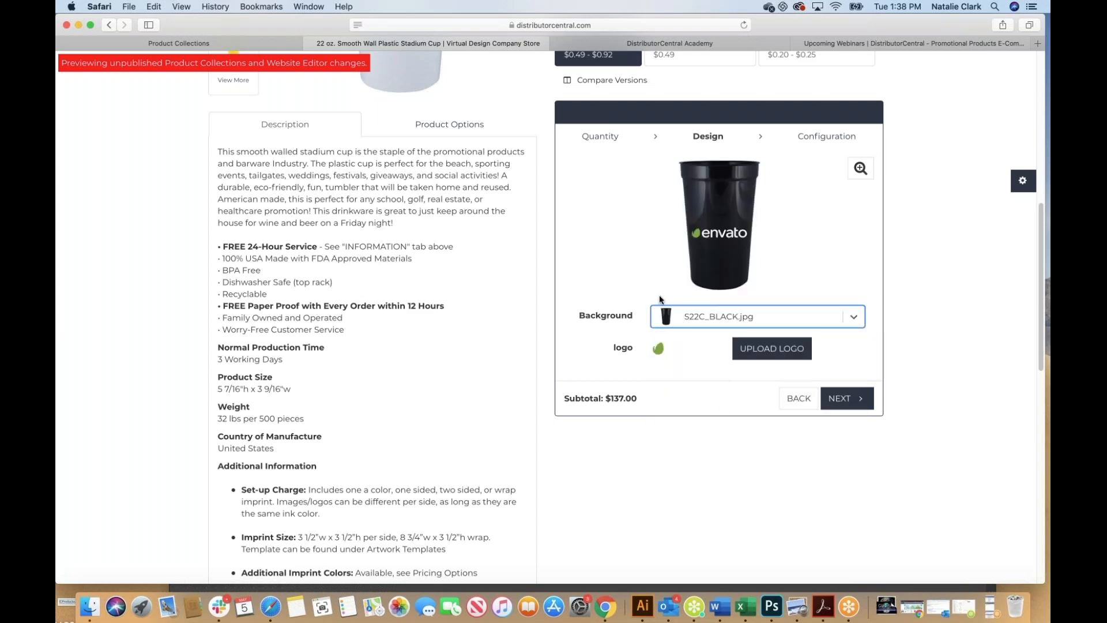
scroll(659, 295, up, 5)
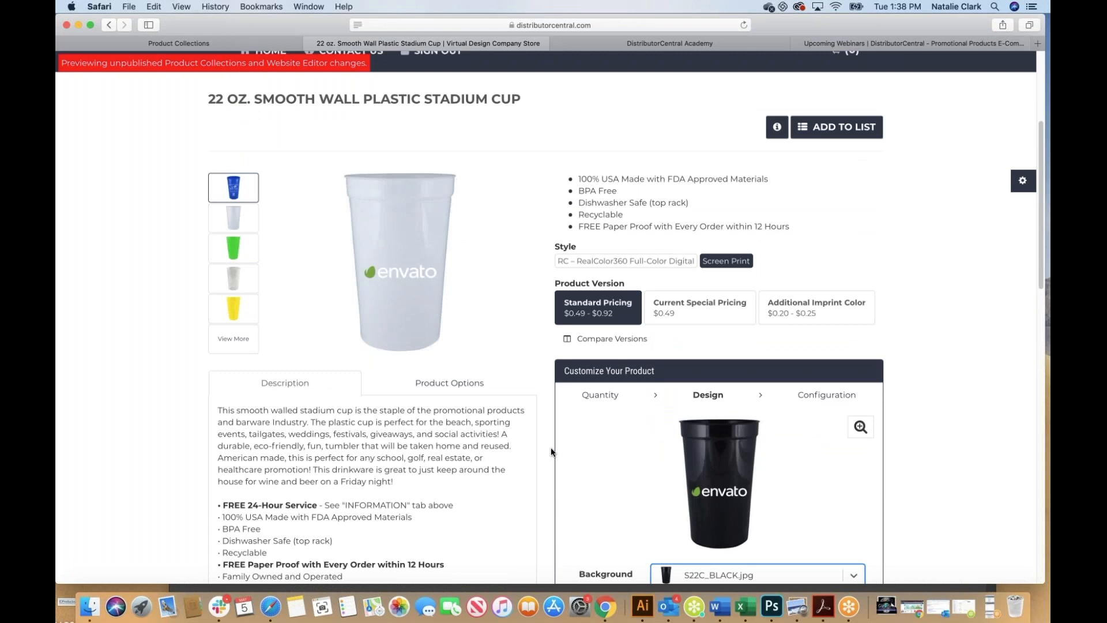
scroll(552, 452, down, 3)
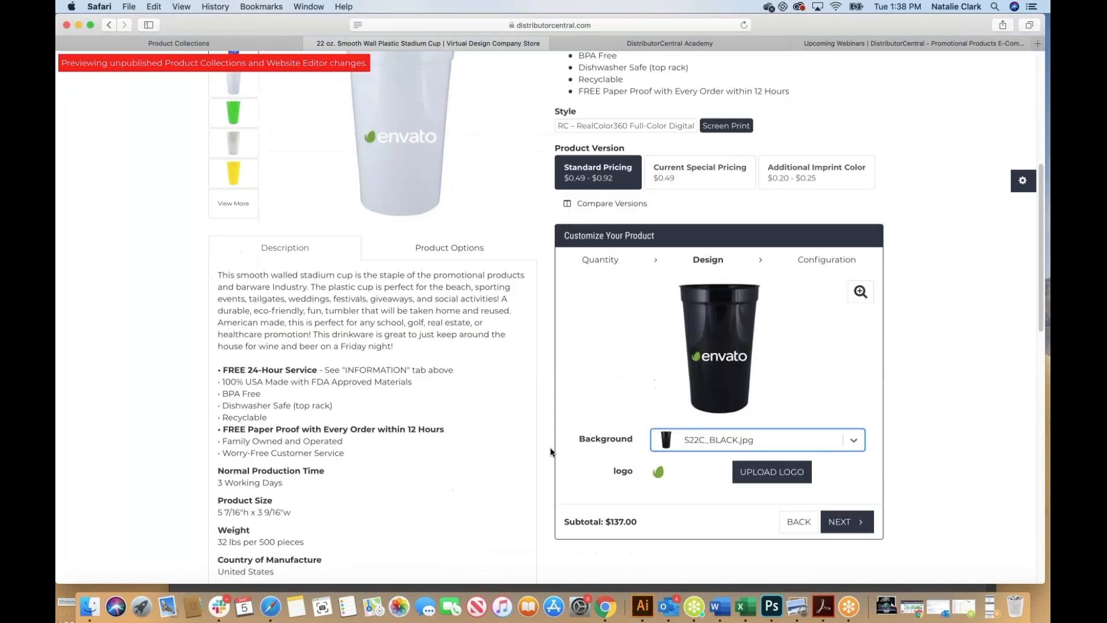
Set the stadium cup's background to S22C_LIGHT-BLUE.jpg, and open and dismiss the logo upload dialog
click(853, 443)
scroll(749, 501, down, 3)
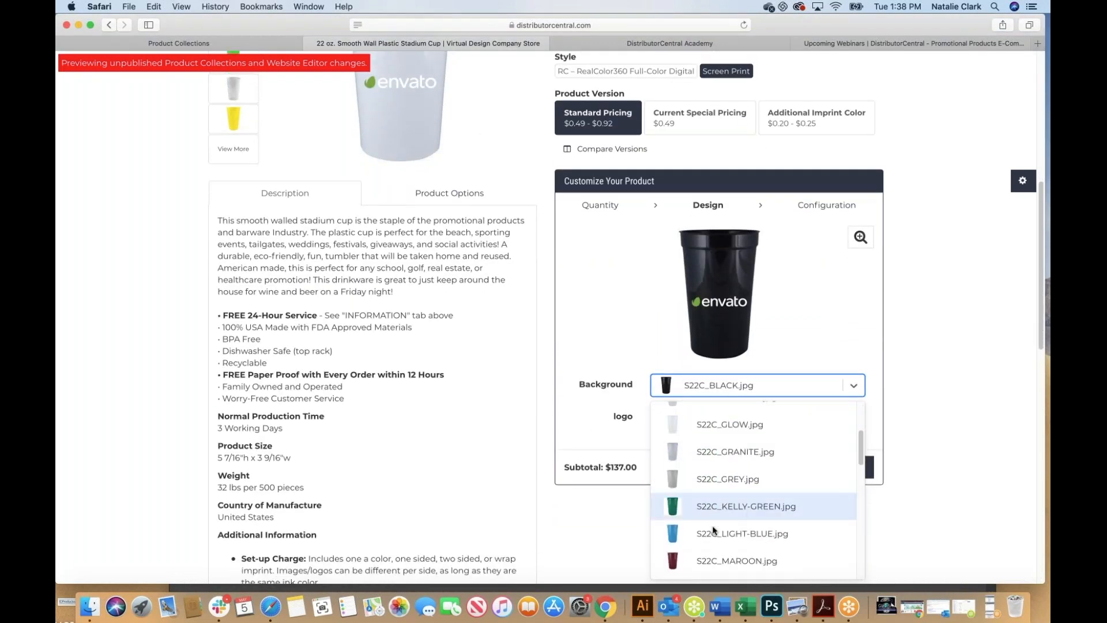
click(726, 534)
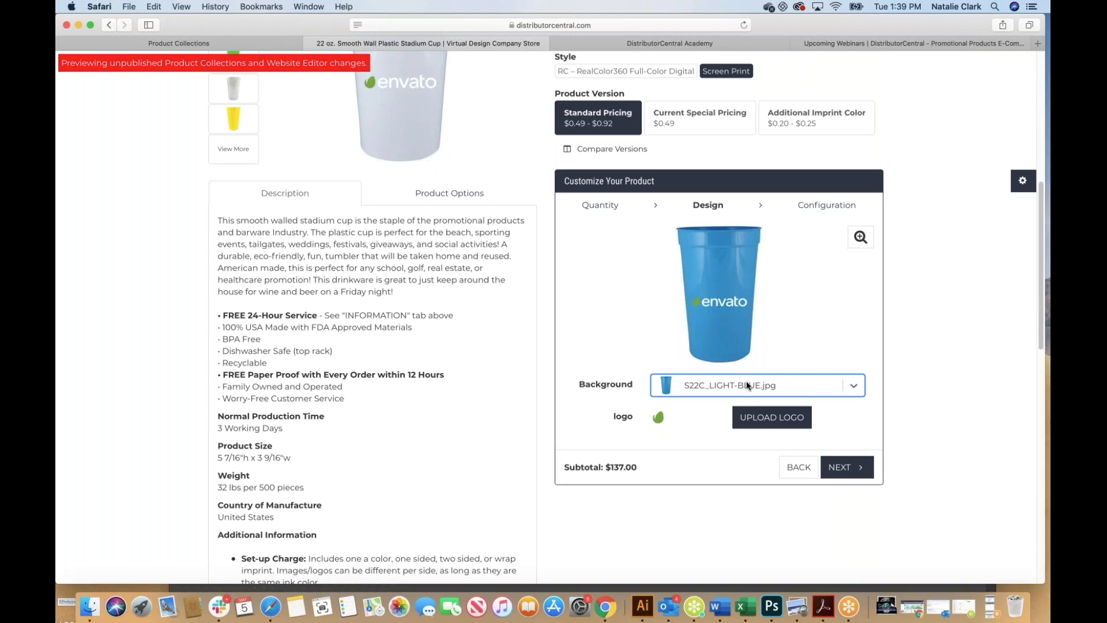
click(766, 420)
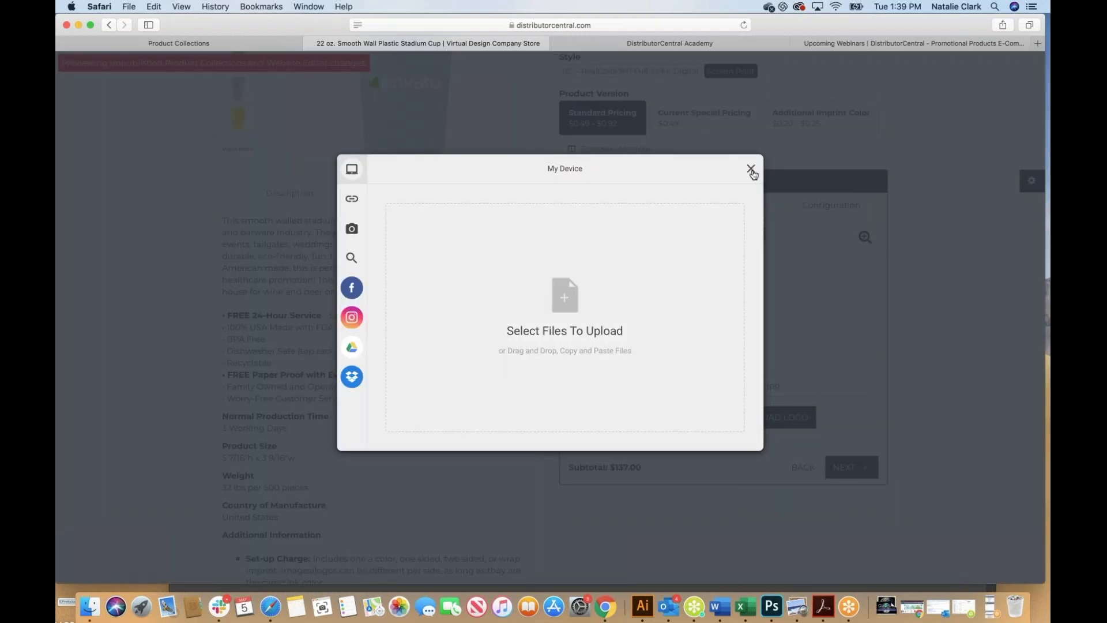
click(751, 170)
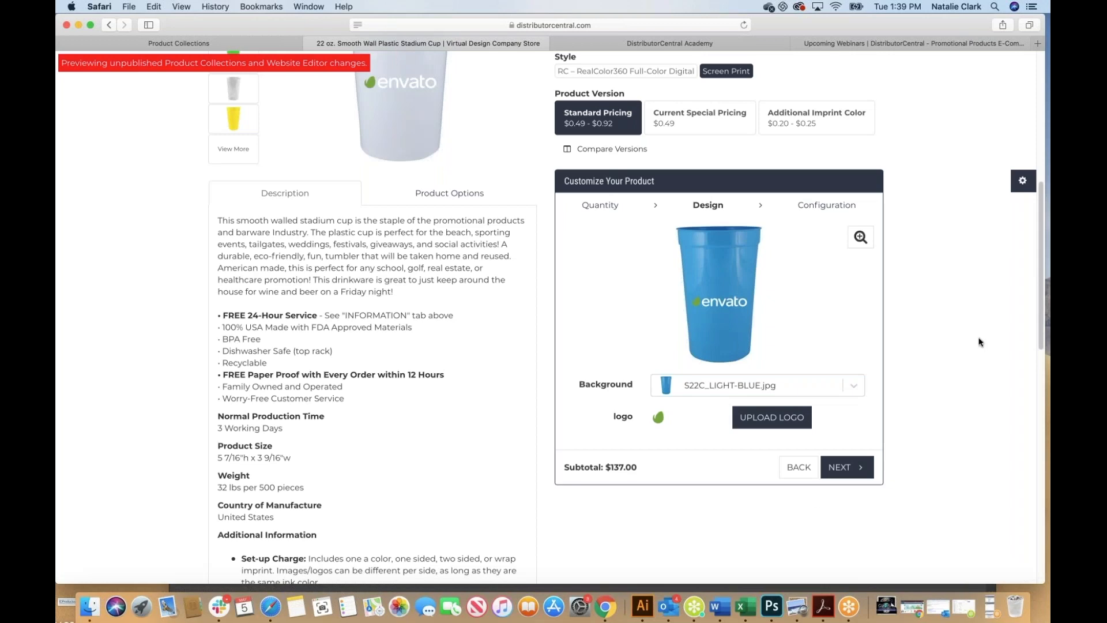
Return to the Product Collections page of the Virtual Design Company Store
scroll(979, 341, up, 5)
scroll(978, 342, up, 2)
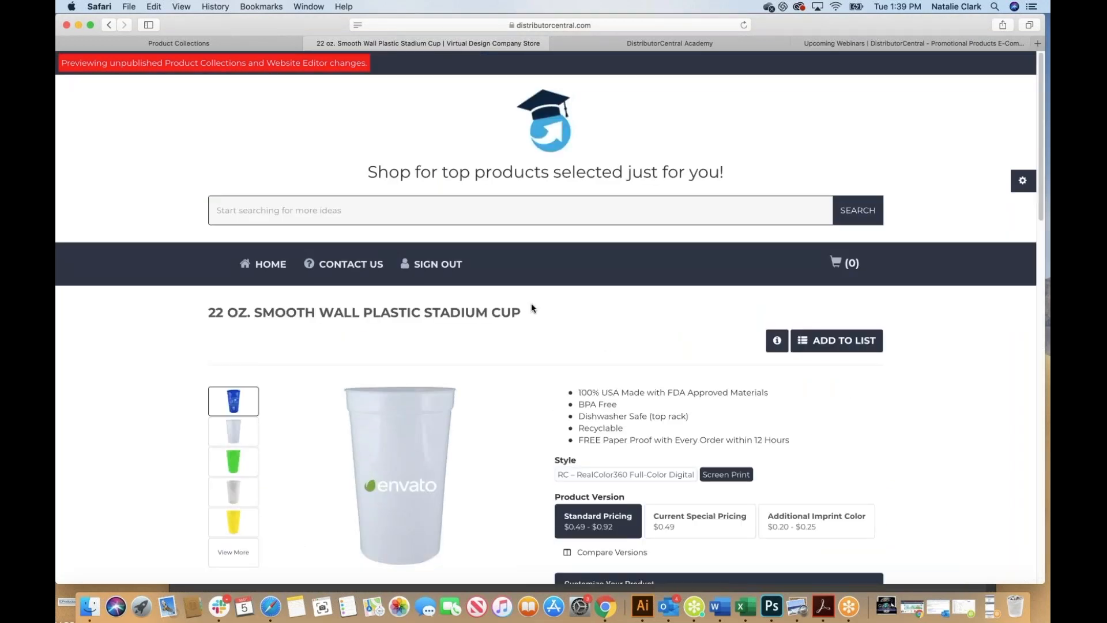
click(203, 48)
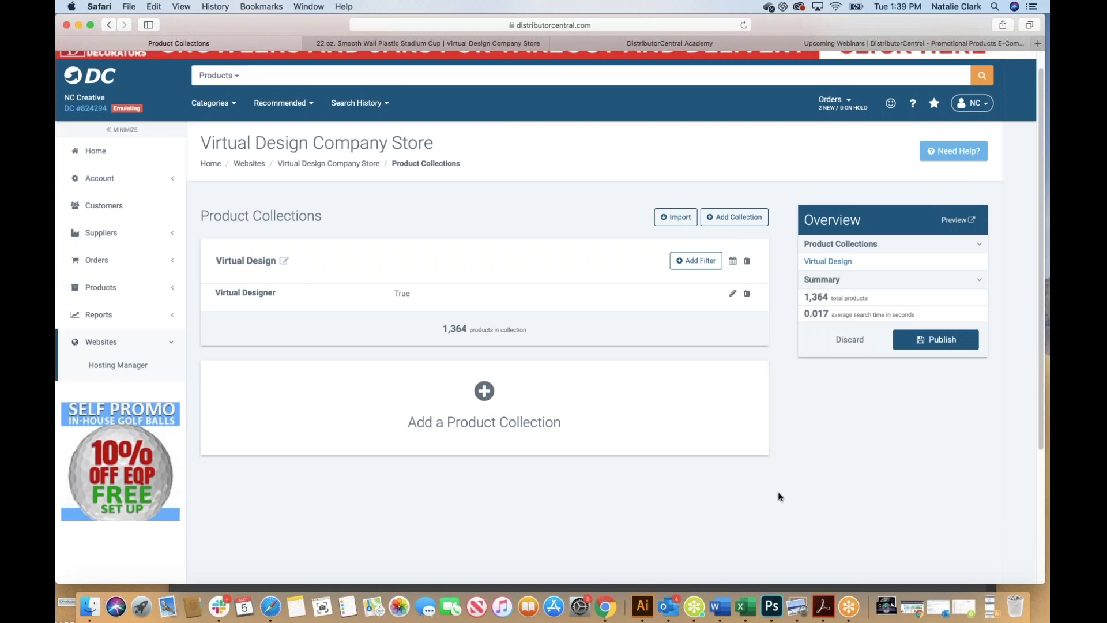
scroll(790, 489, up, 1)
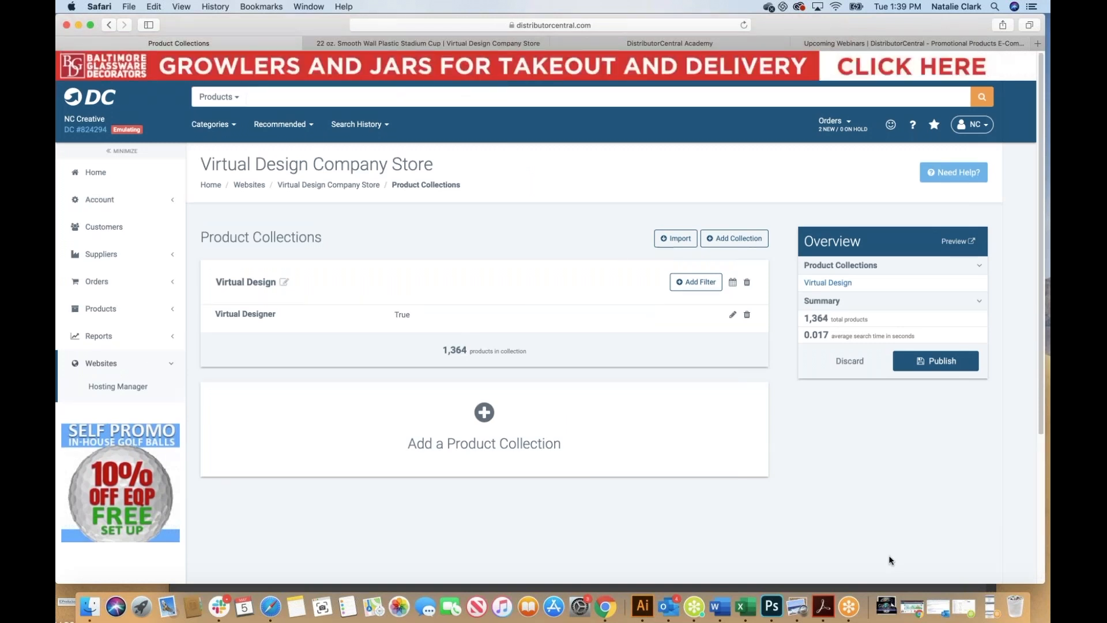
click(990, 609)
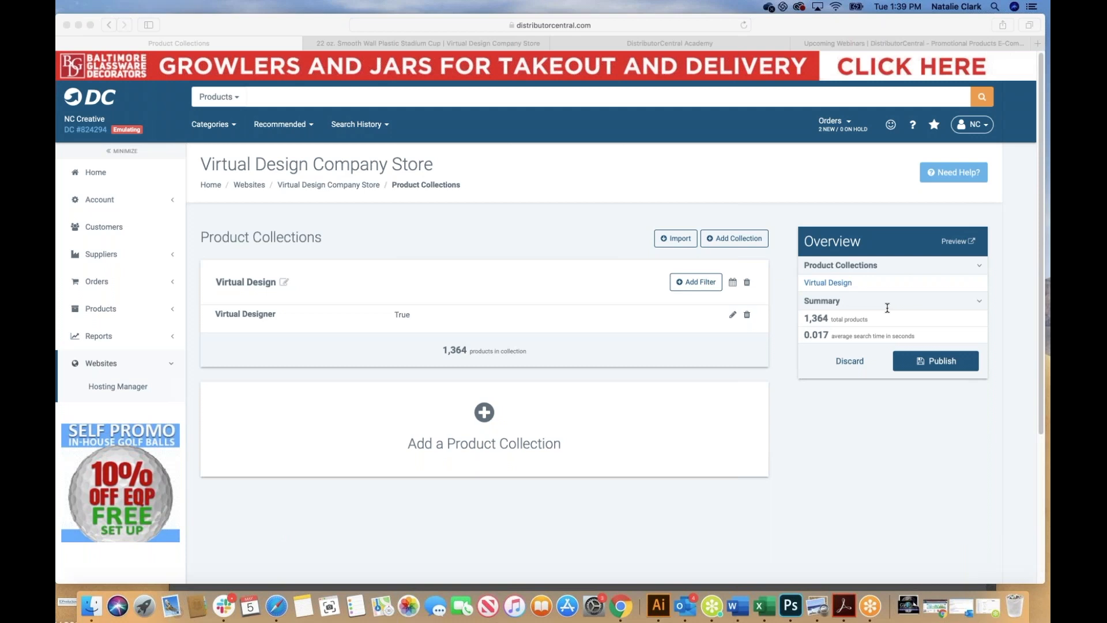
click(370, 222)
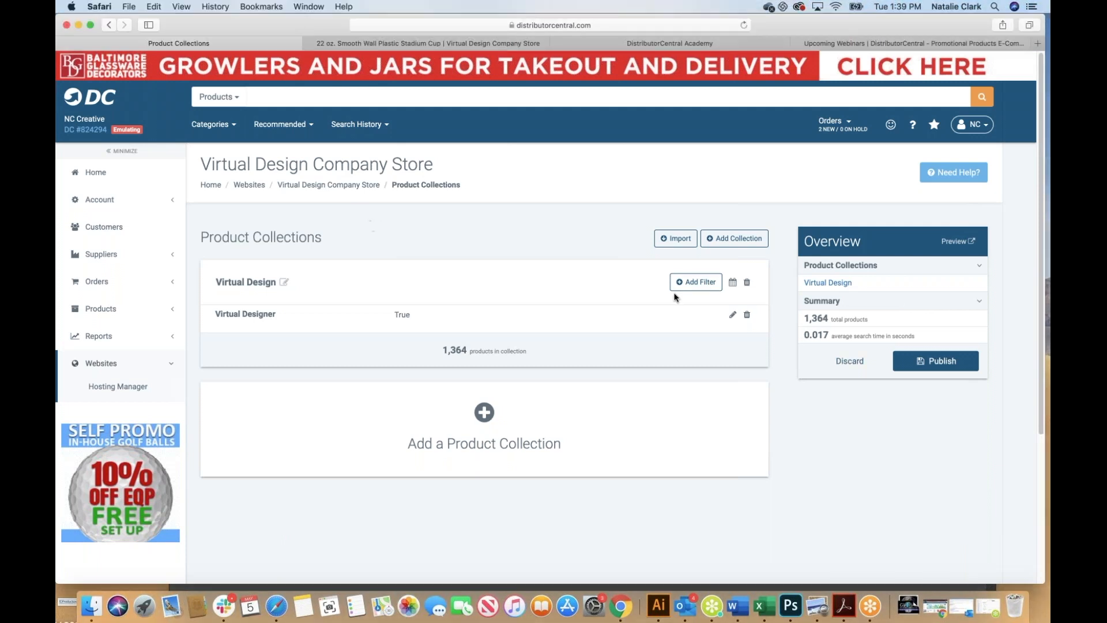
click(947, 301)
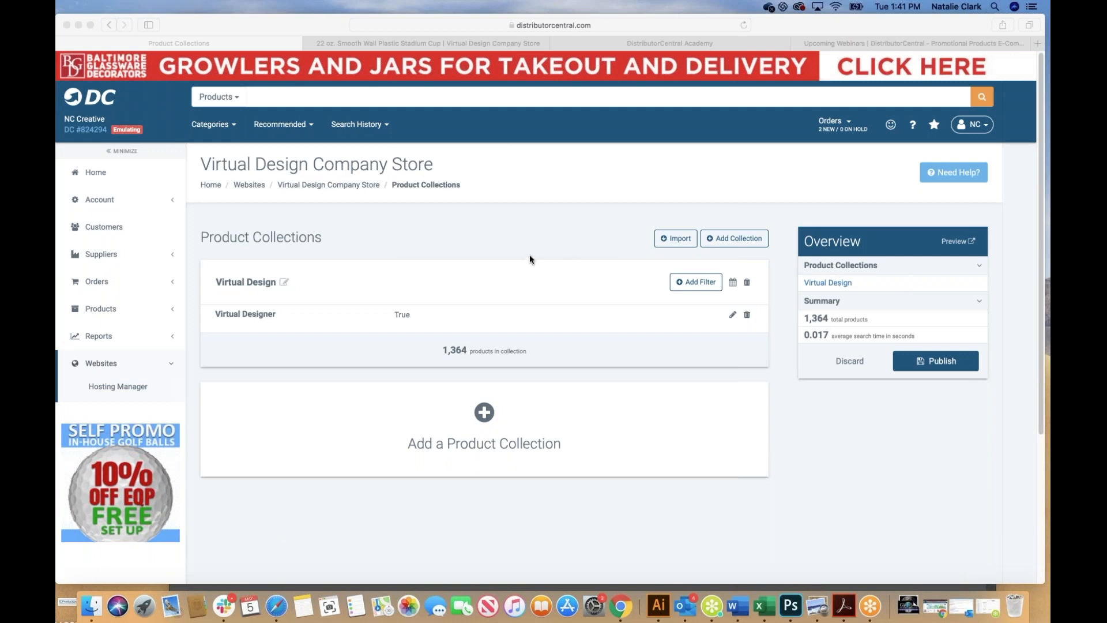
Go back to the previewed product page of the 22 oz. stadium cup
click(398, 41)
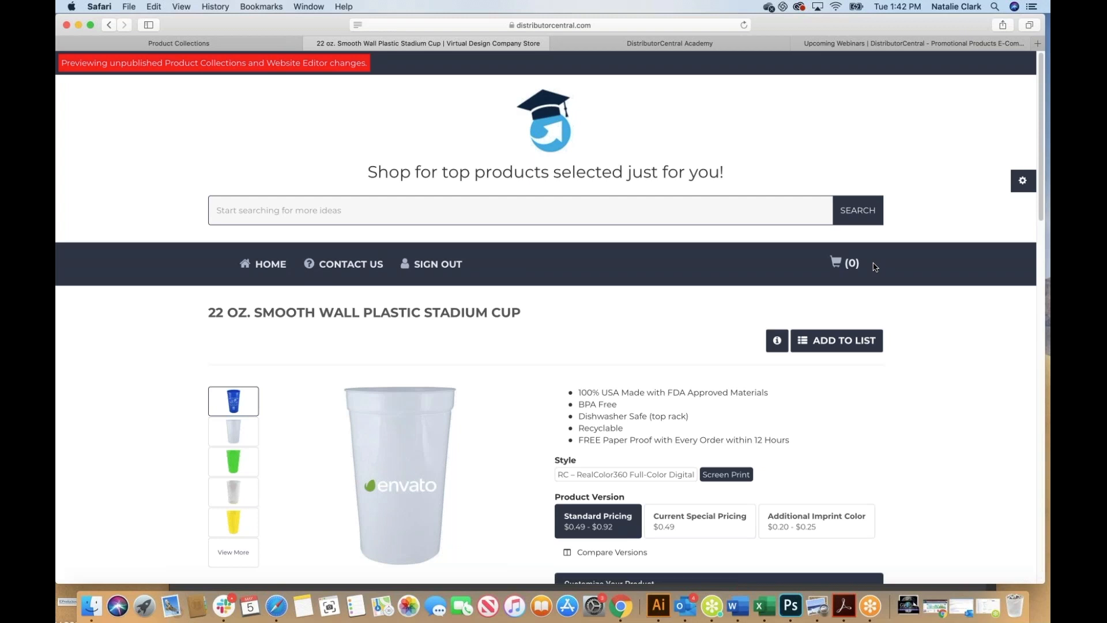
click(893, 260)
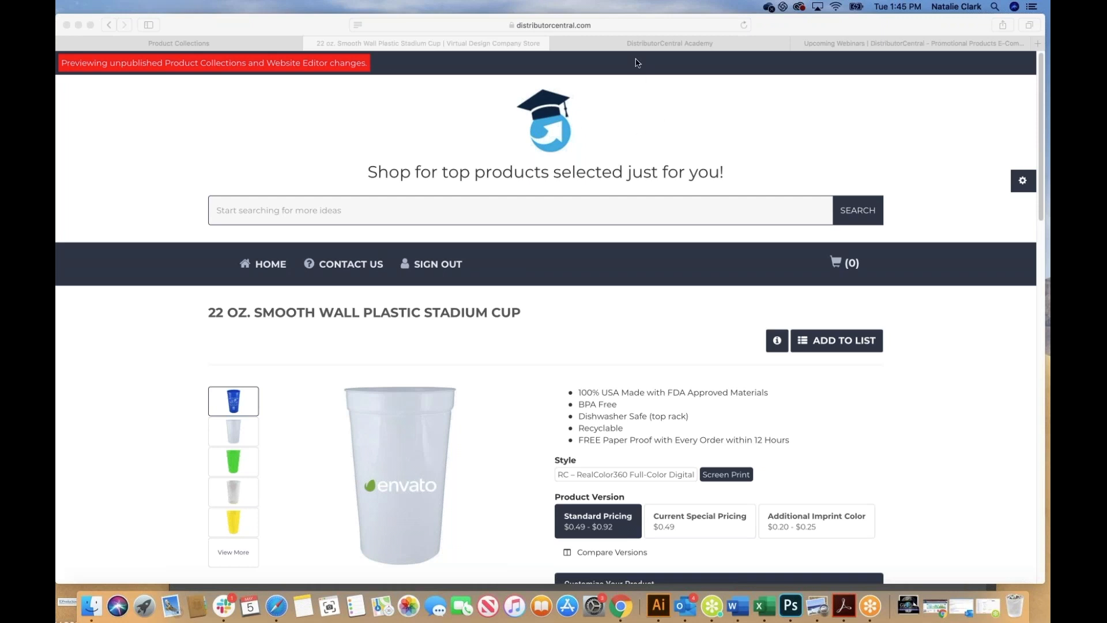
Open the Product Collections help articles in the Websites section of the DistributorCentral Academy
click(641, 44)
click(640, 44)
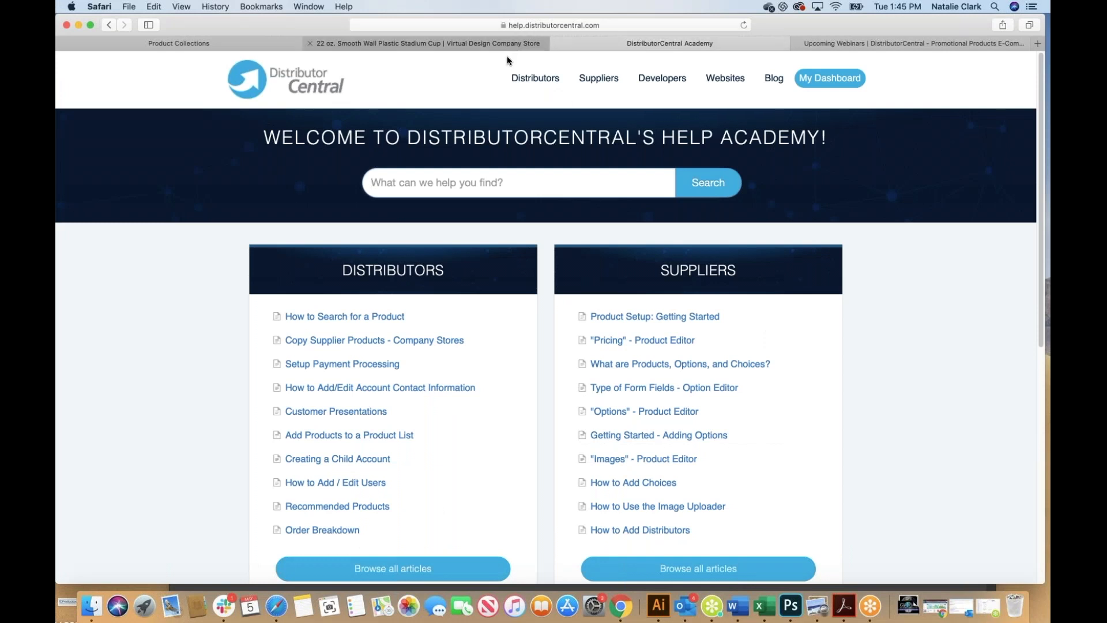
click(726, 78)
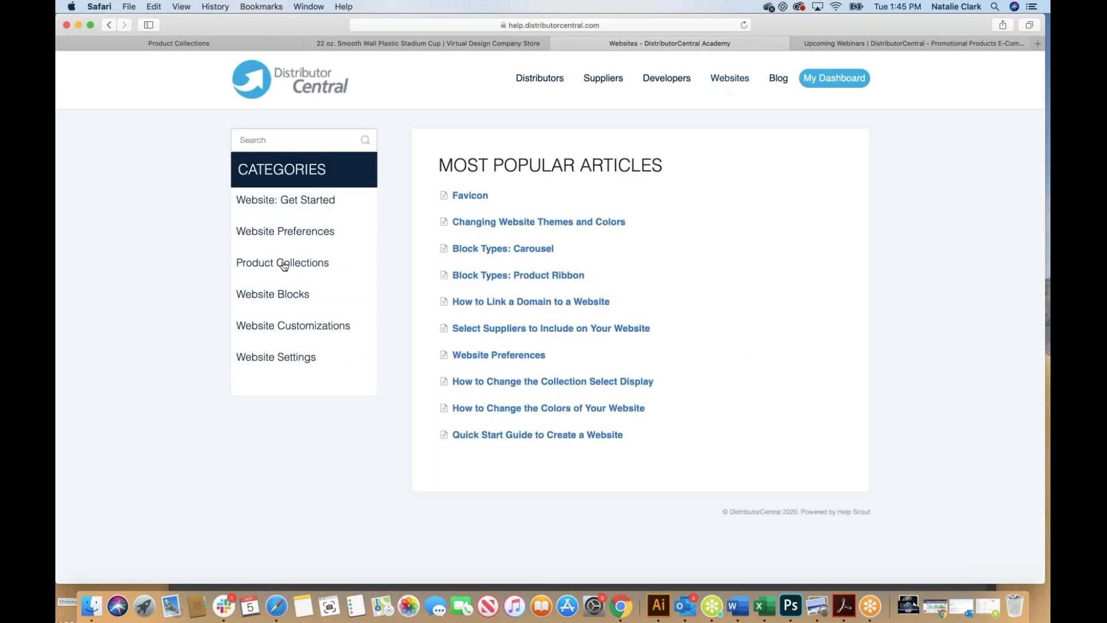
click(283, 263)
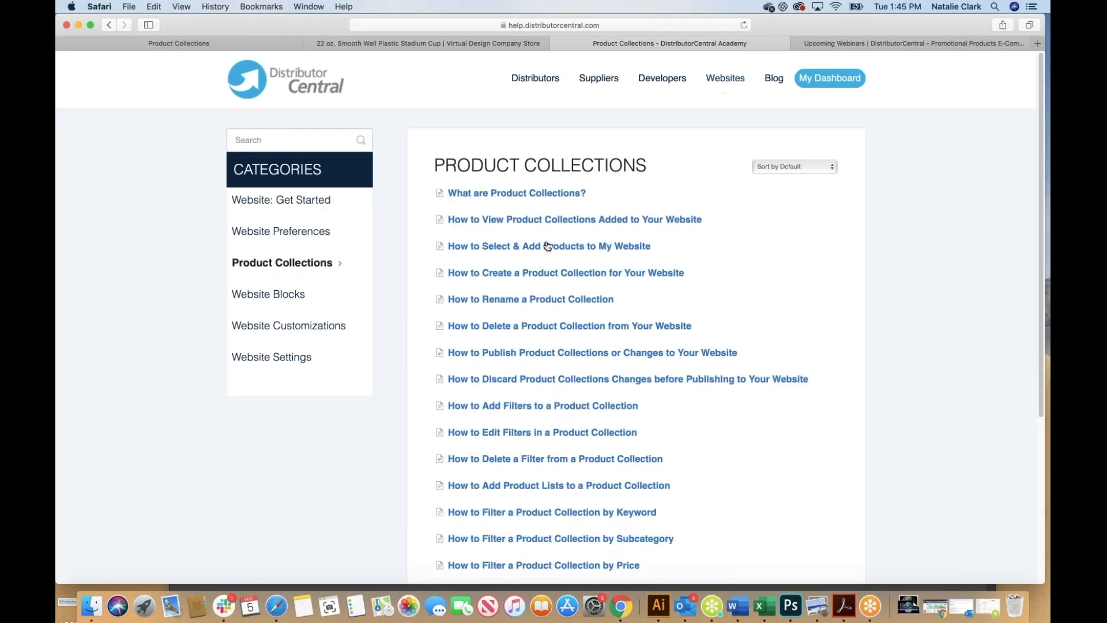